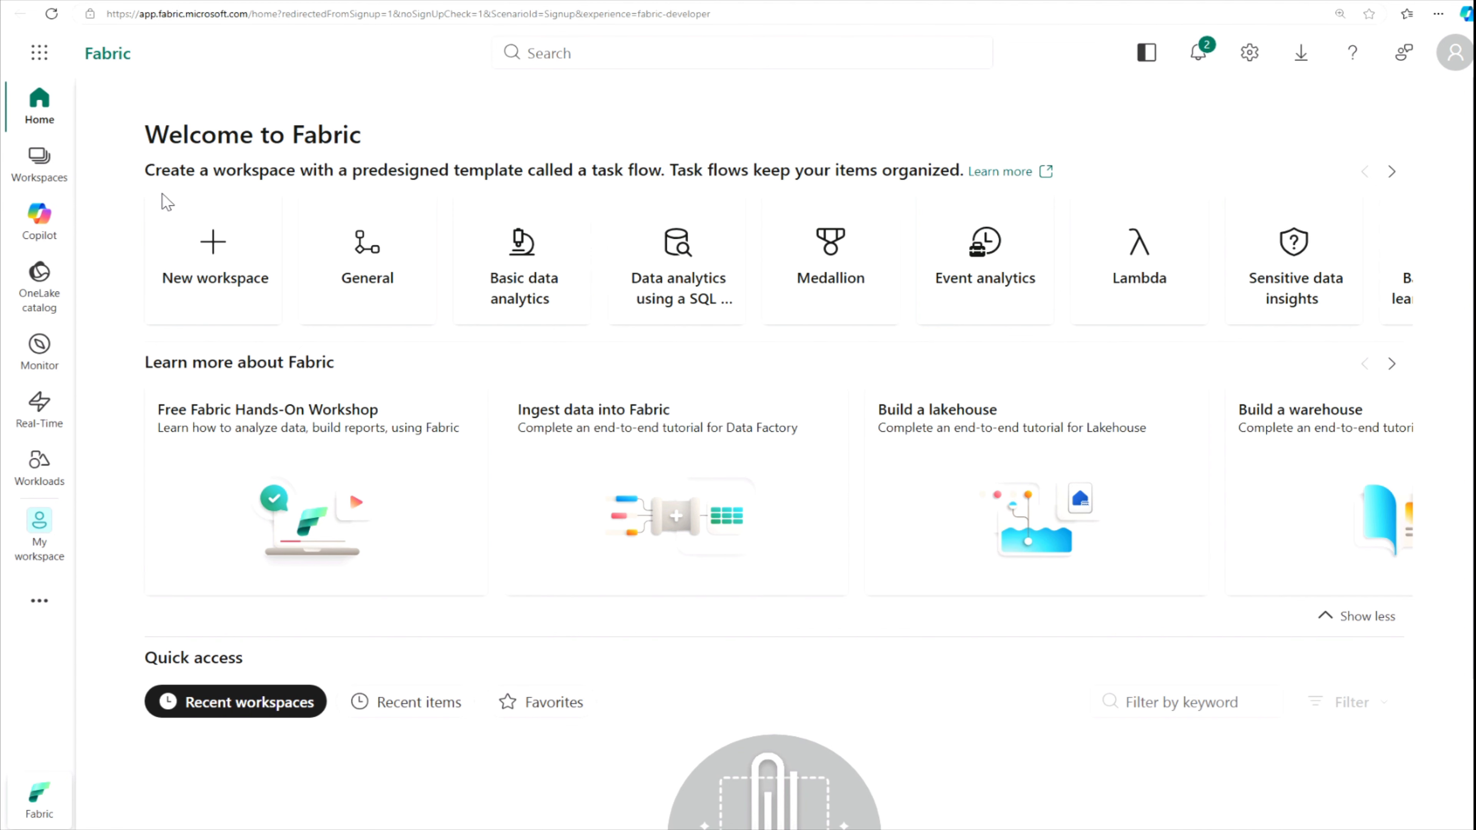
Create a new workspace named DFWS04 on Fabric capacity and dismiss the task flow introduction
{"action": "left_click", "coordinate": [33, 172]}
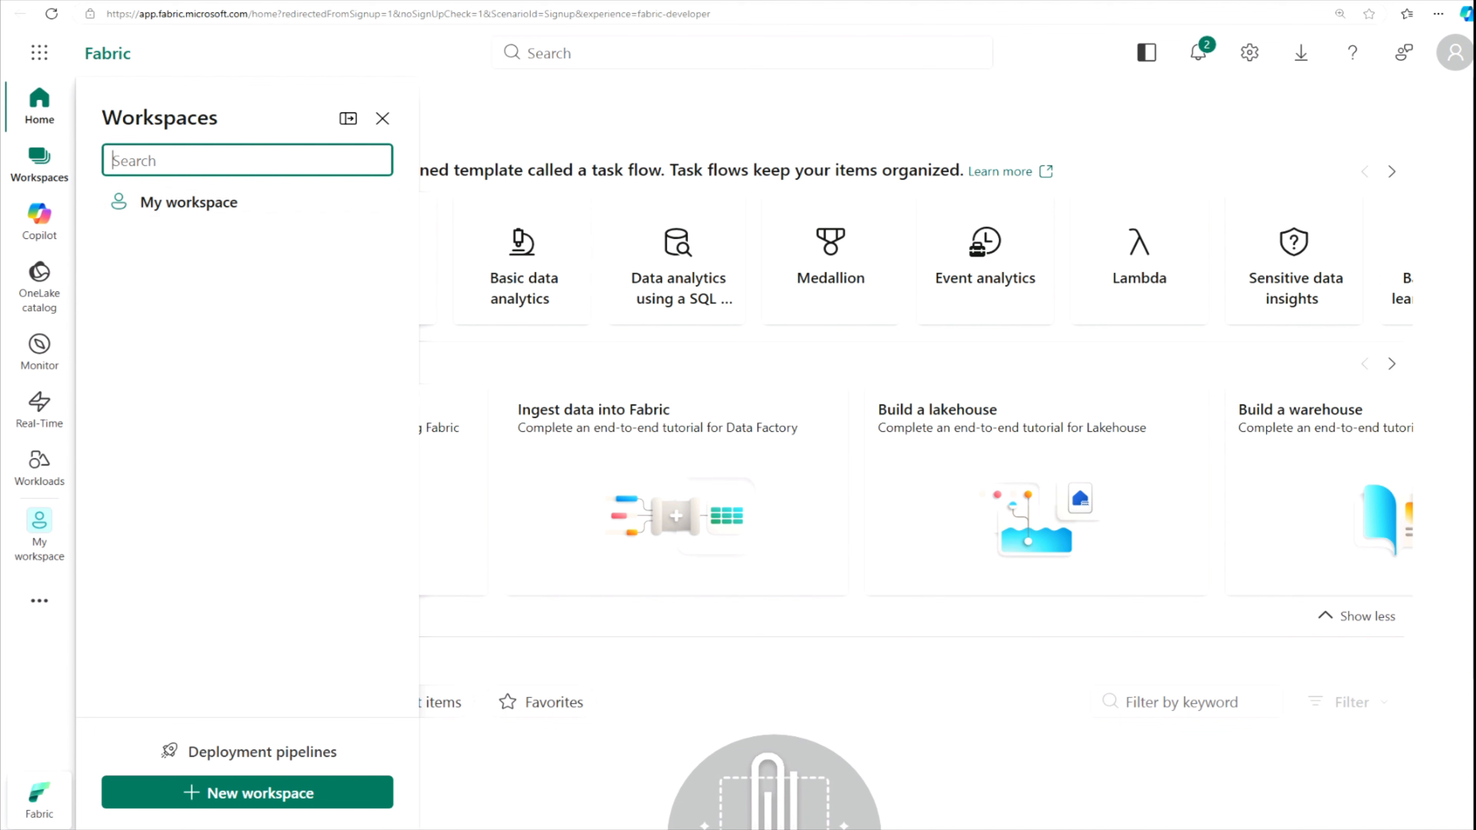
{"action": "left_click", "coordinate": [299, 793]}
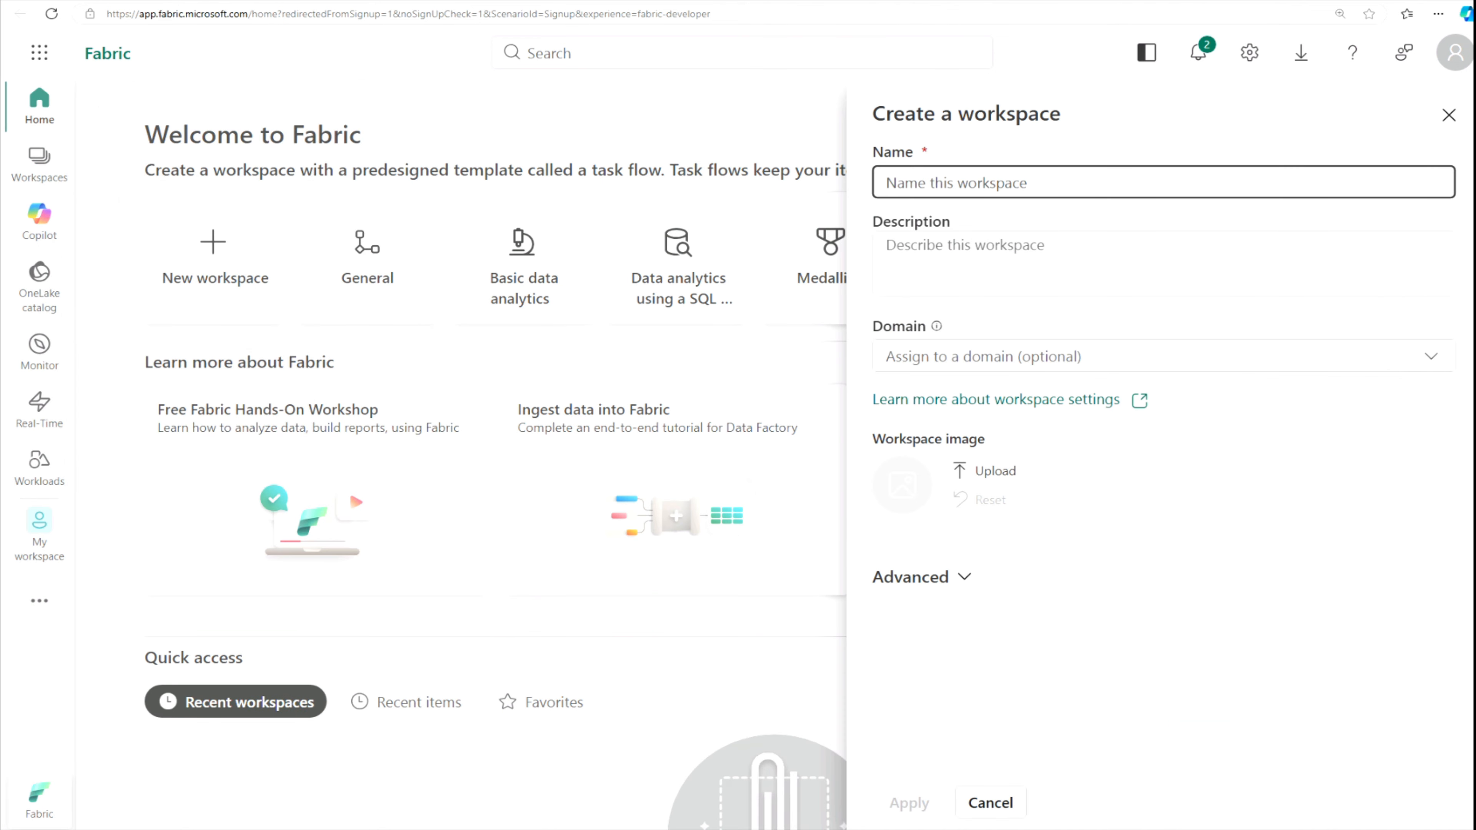
{"action": "type", "text": "DFWS04"}
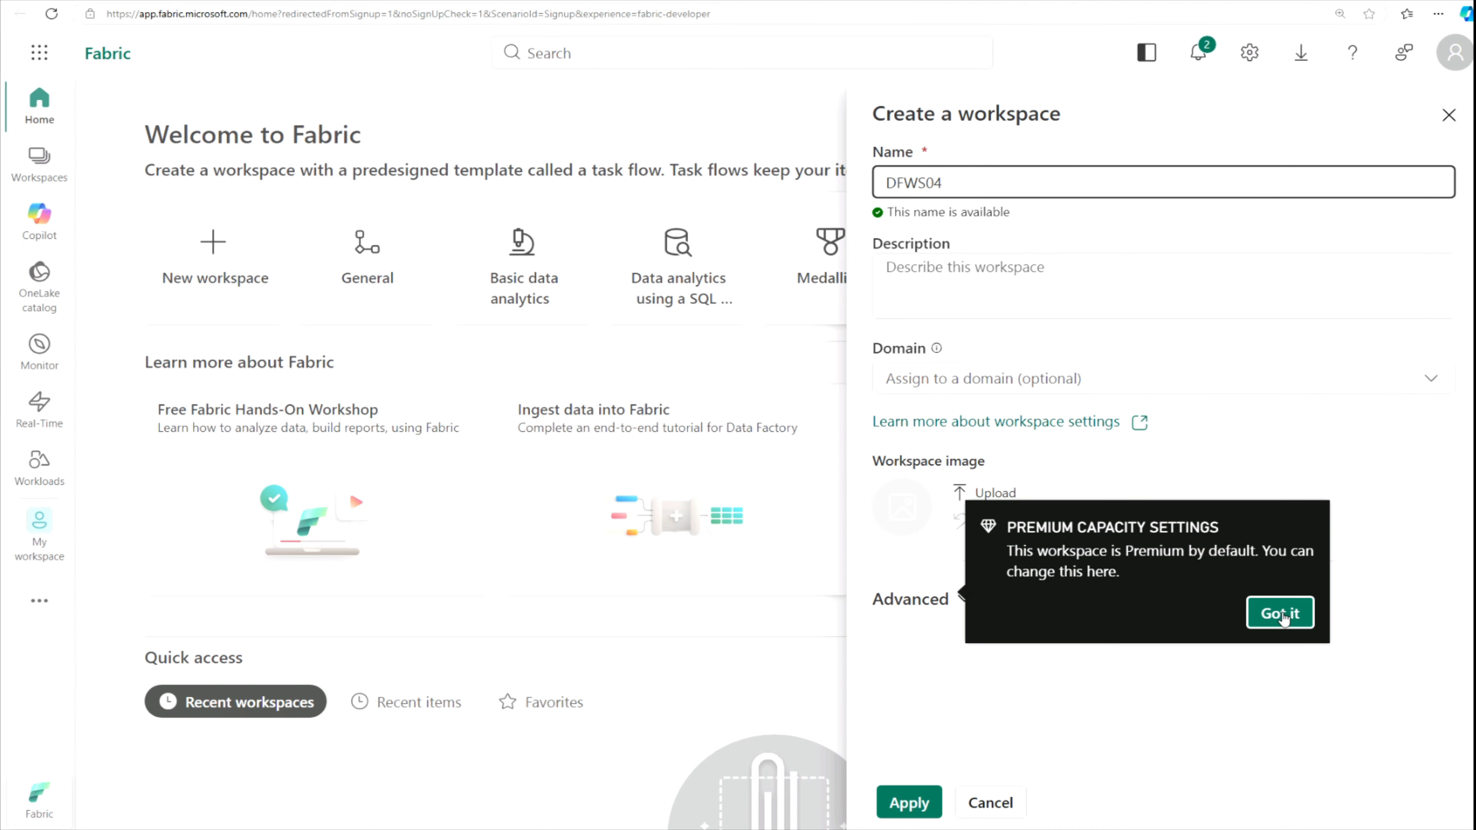
{"action": "left_click", "coordinate": [1280, 612]}
{"action": "left_click", "coordinate": [964, 599]}
{"action": "scroll", "coordinate": [1049, 581], "scroll_direction": "down", "scroll_amount": 12}
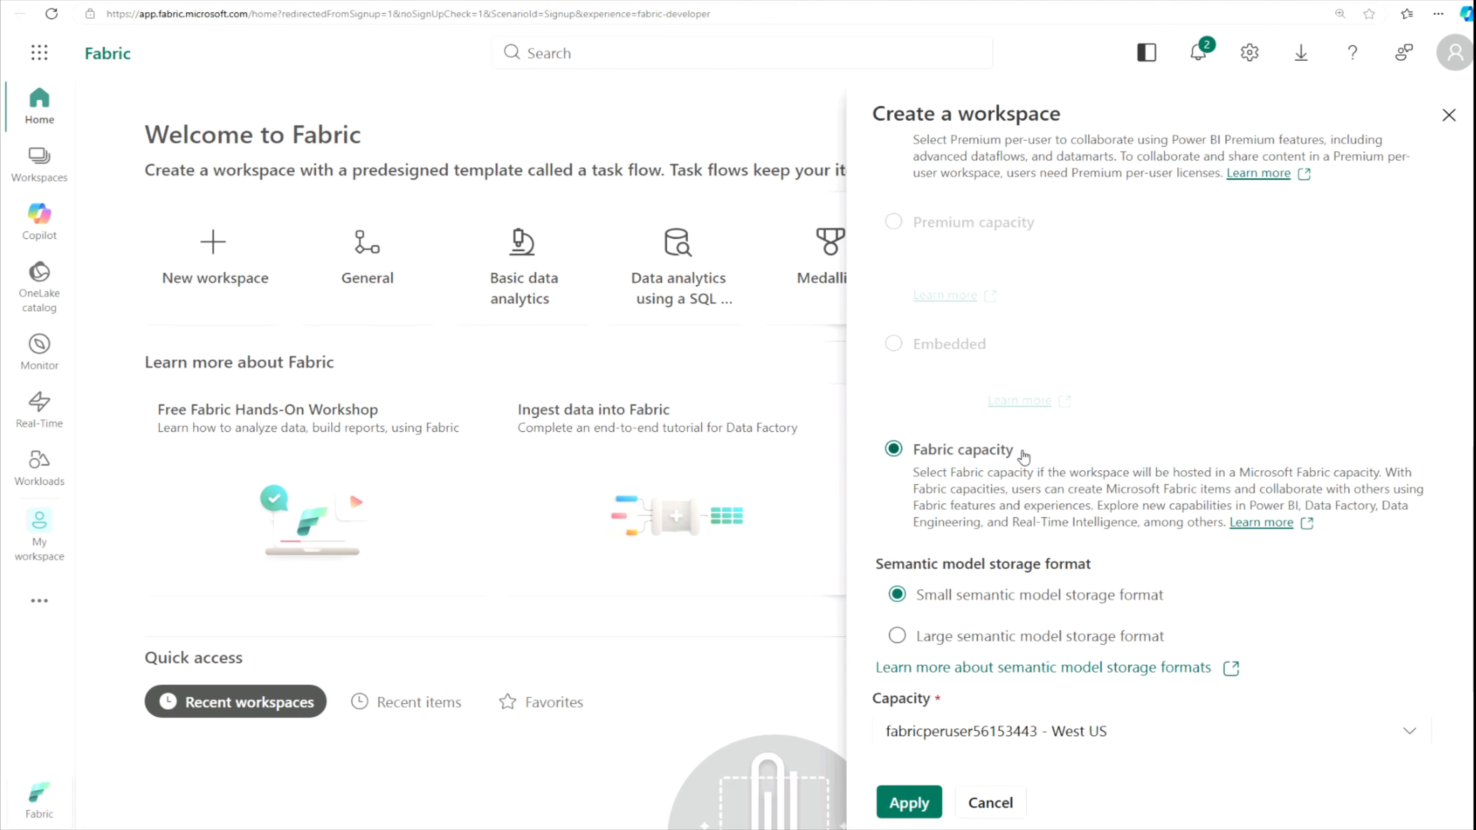
{"action": "left_click", "coordinate": [924, 800]}
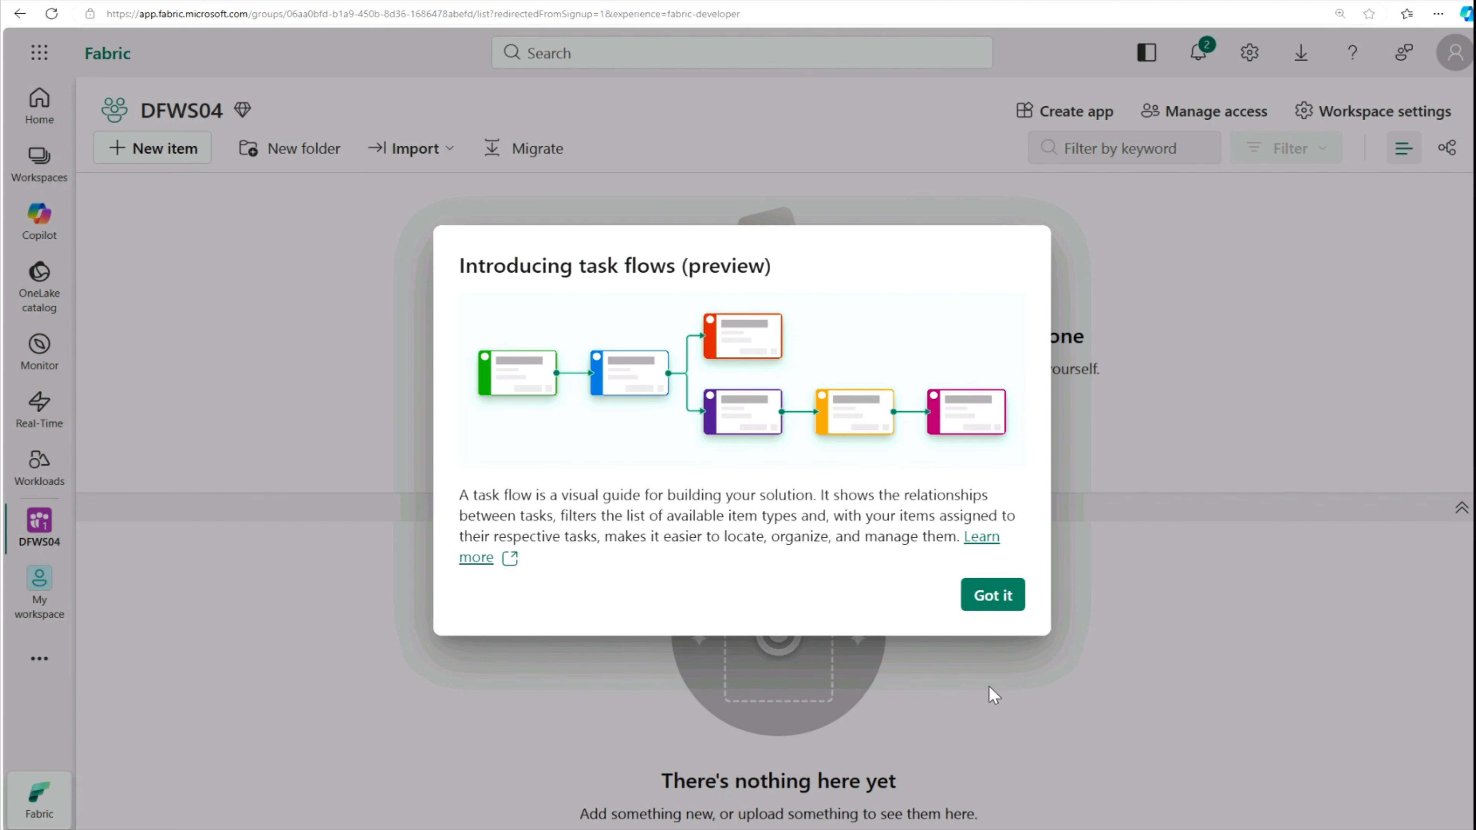
{"action": "left_click", "coordinate": [1010, 596]}
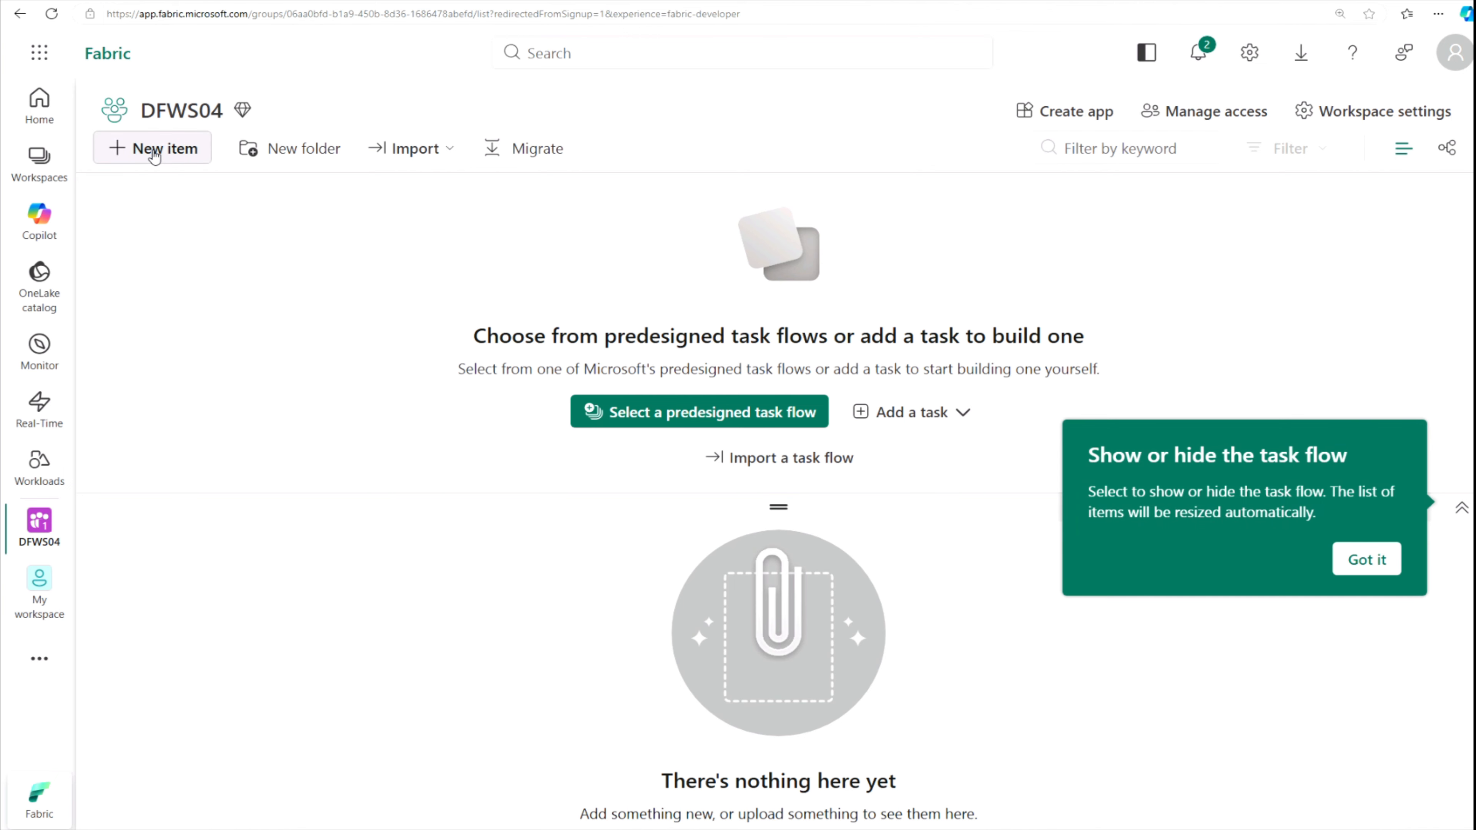
Create a Lakehouse item named DFLH05 in the DFWS04 workspace, without lakehouse schemas, and dismiss the T-SQL tip
{"action": "left_click", "coordinate": [154, 152]}
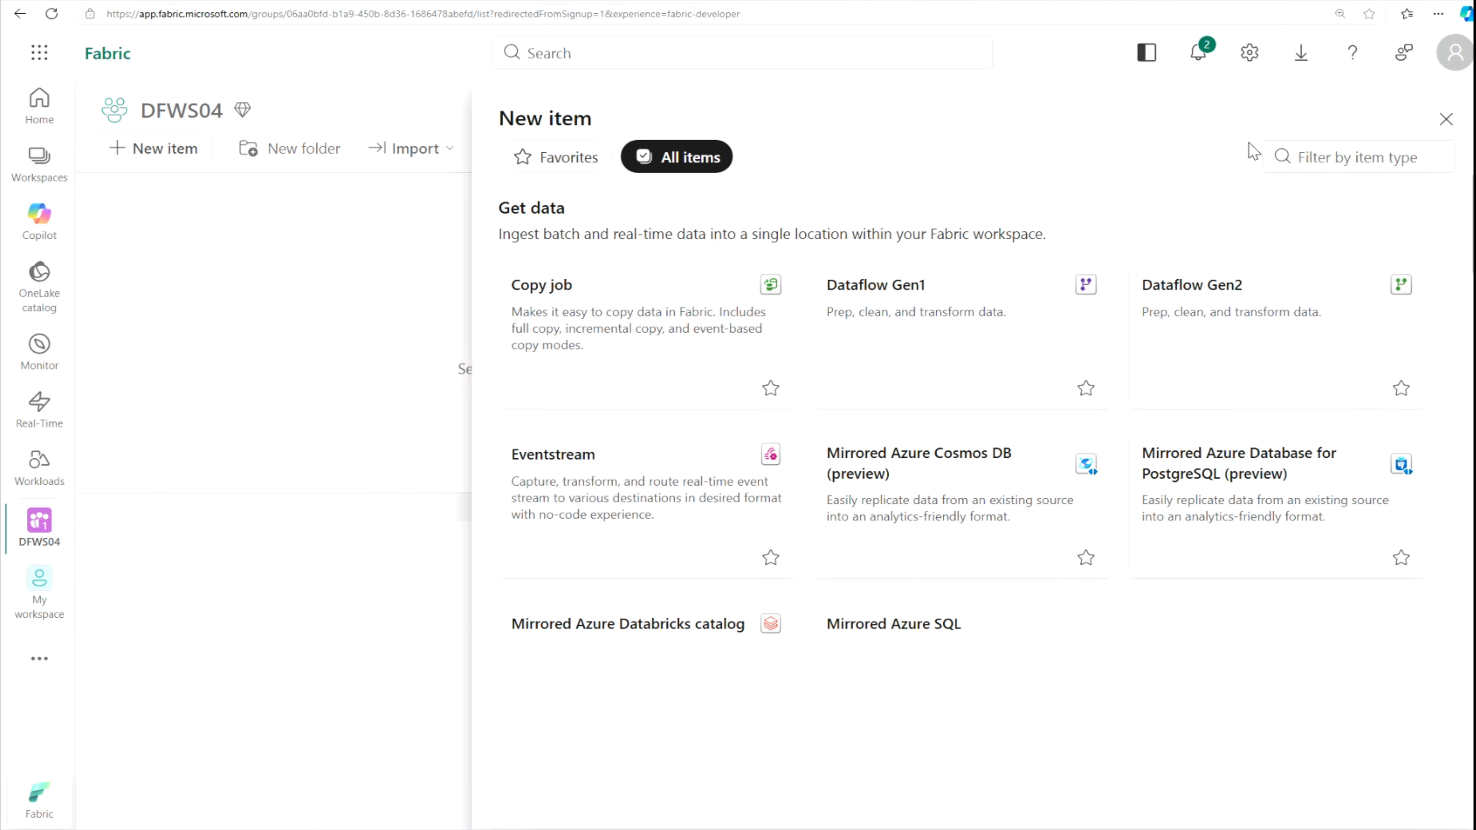
{"action": "left_click", "coordinate": [1358, 156]}
{"action": "type", "text": "lake"}
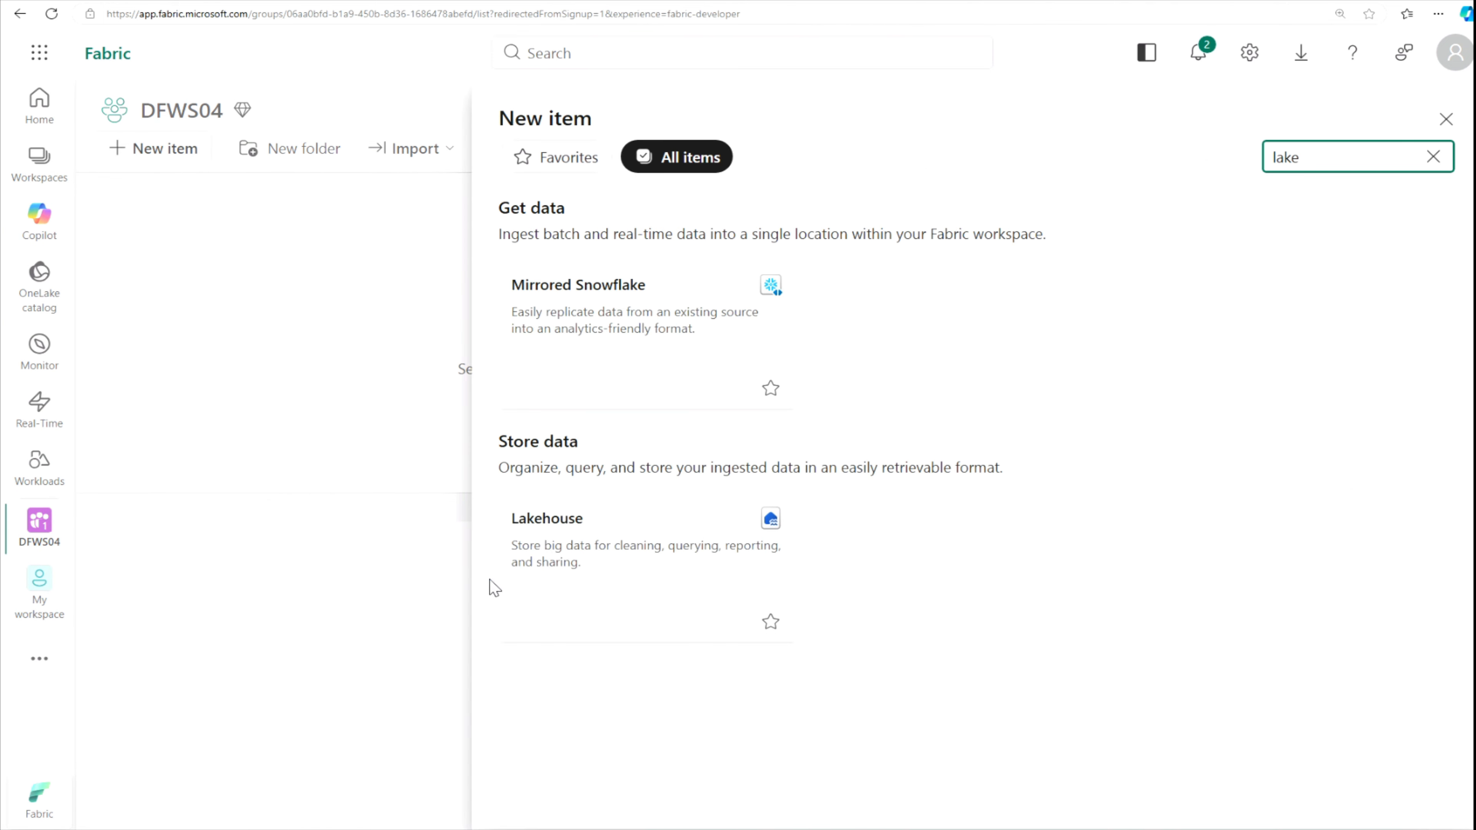
{"action": "left_click", "coordinate": [633, 563]}
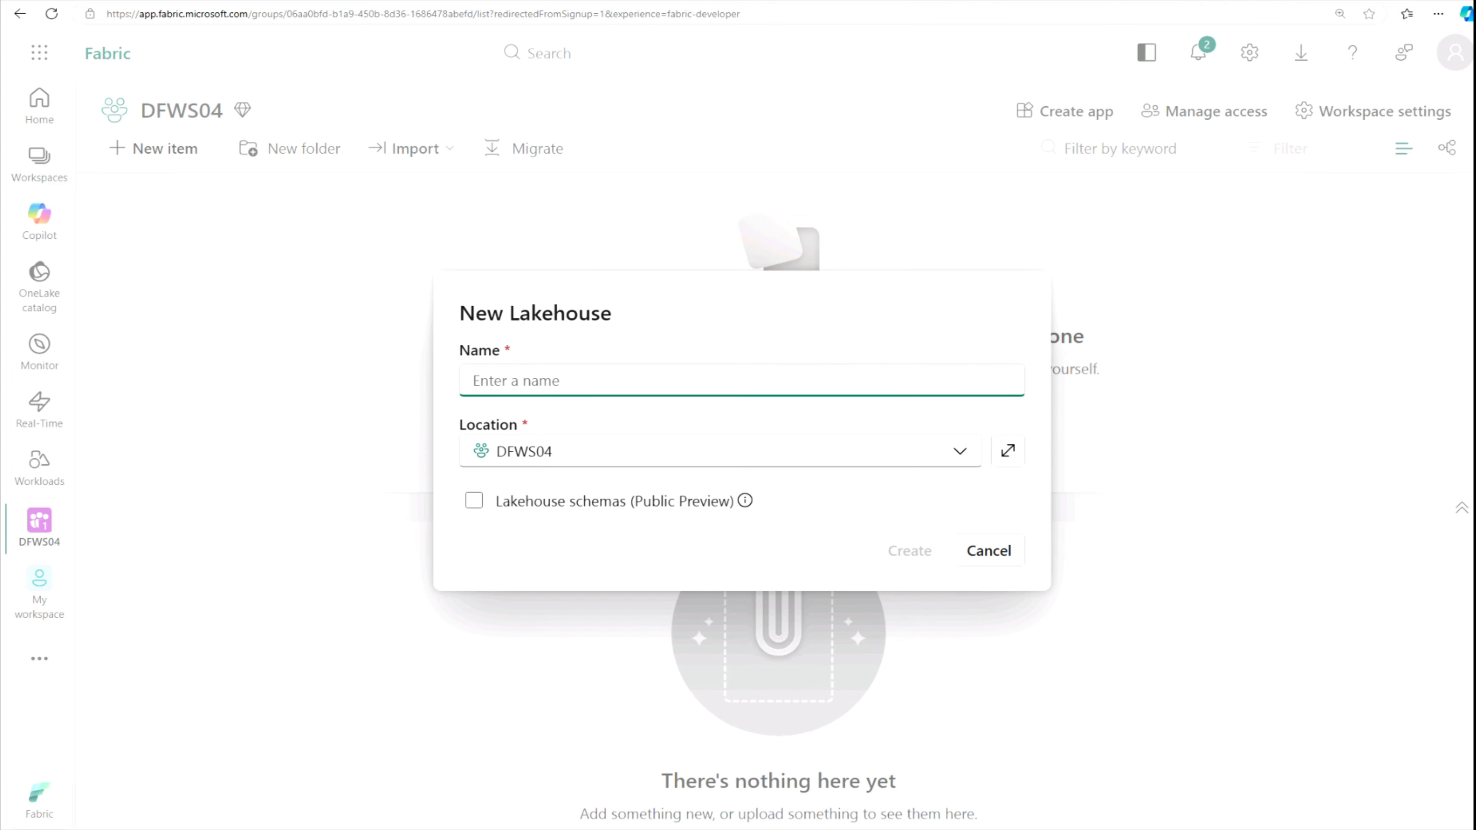
{"action": "type", "text": "DFLH05"}
{"action": "left_click", "coordinate": [910, 549]}
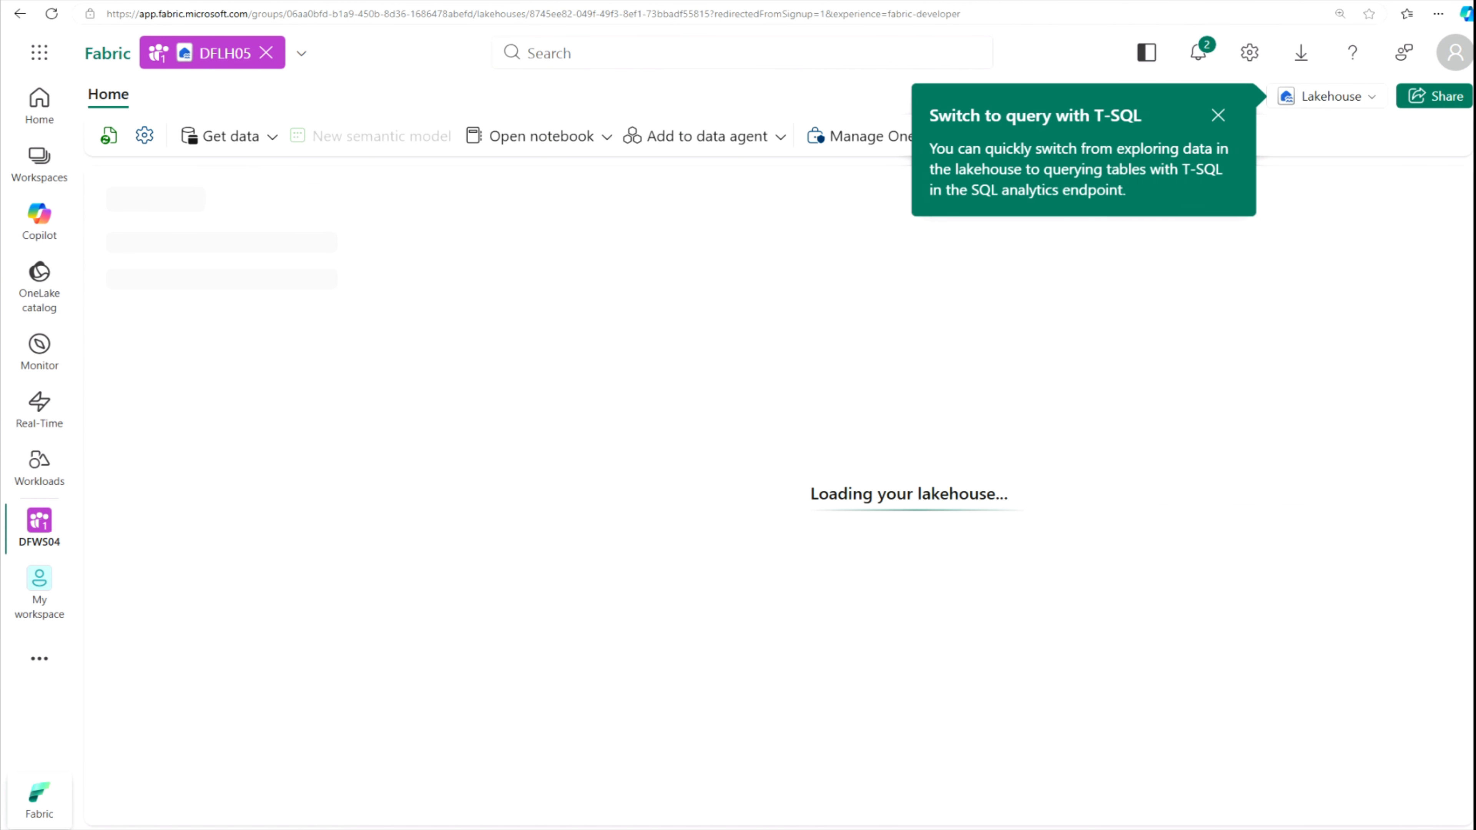
{"action": "left_click", "coordinate": [1218, 116]}
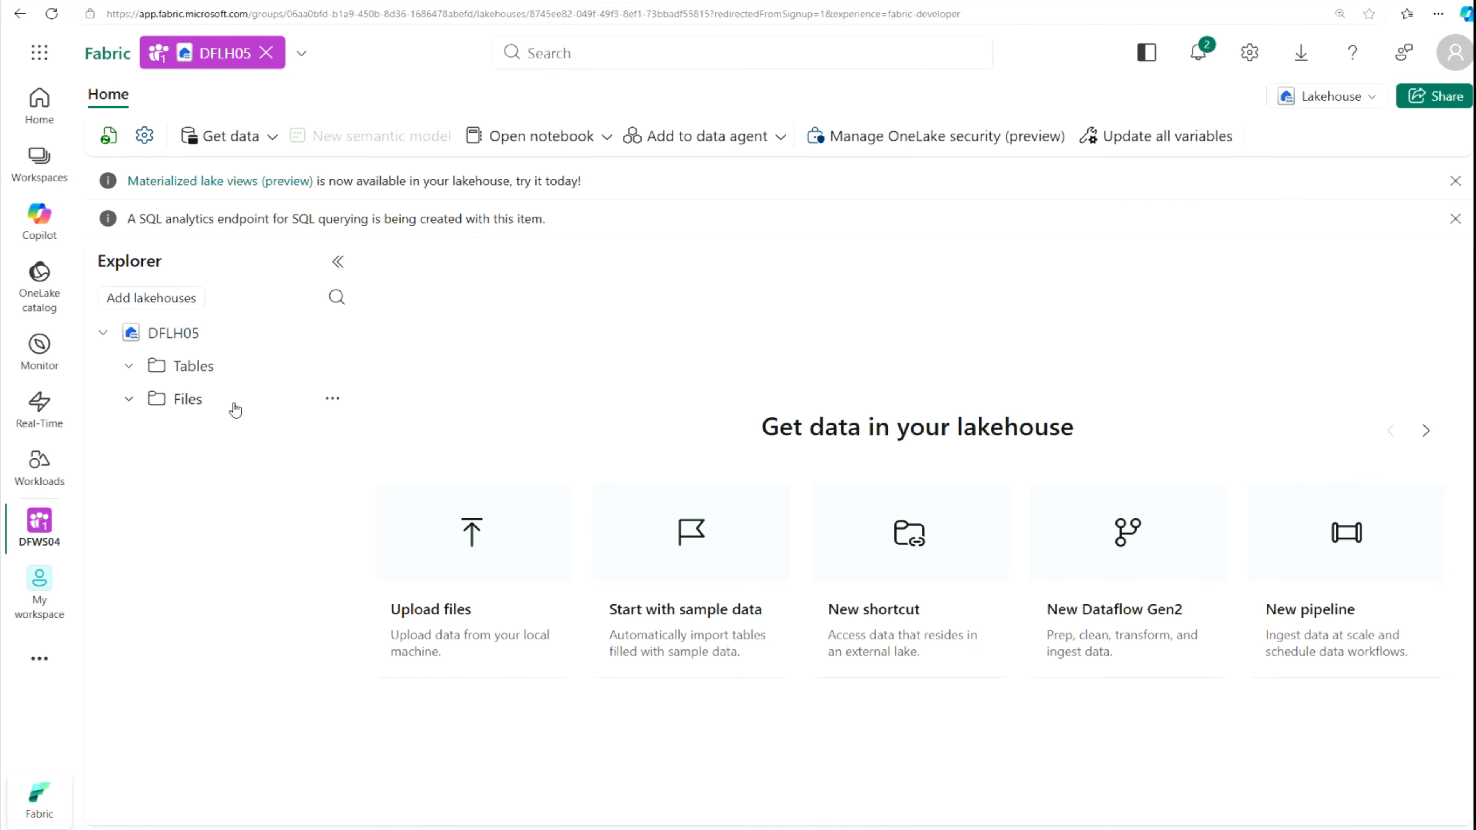
Create a subfolder named new_data under the lakehouse's Files folder and dismiss the SQL analytics endpoint notification
{"action": "left_click", "coordinate": [333, 399]}
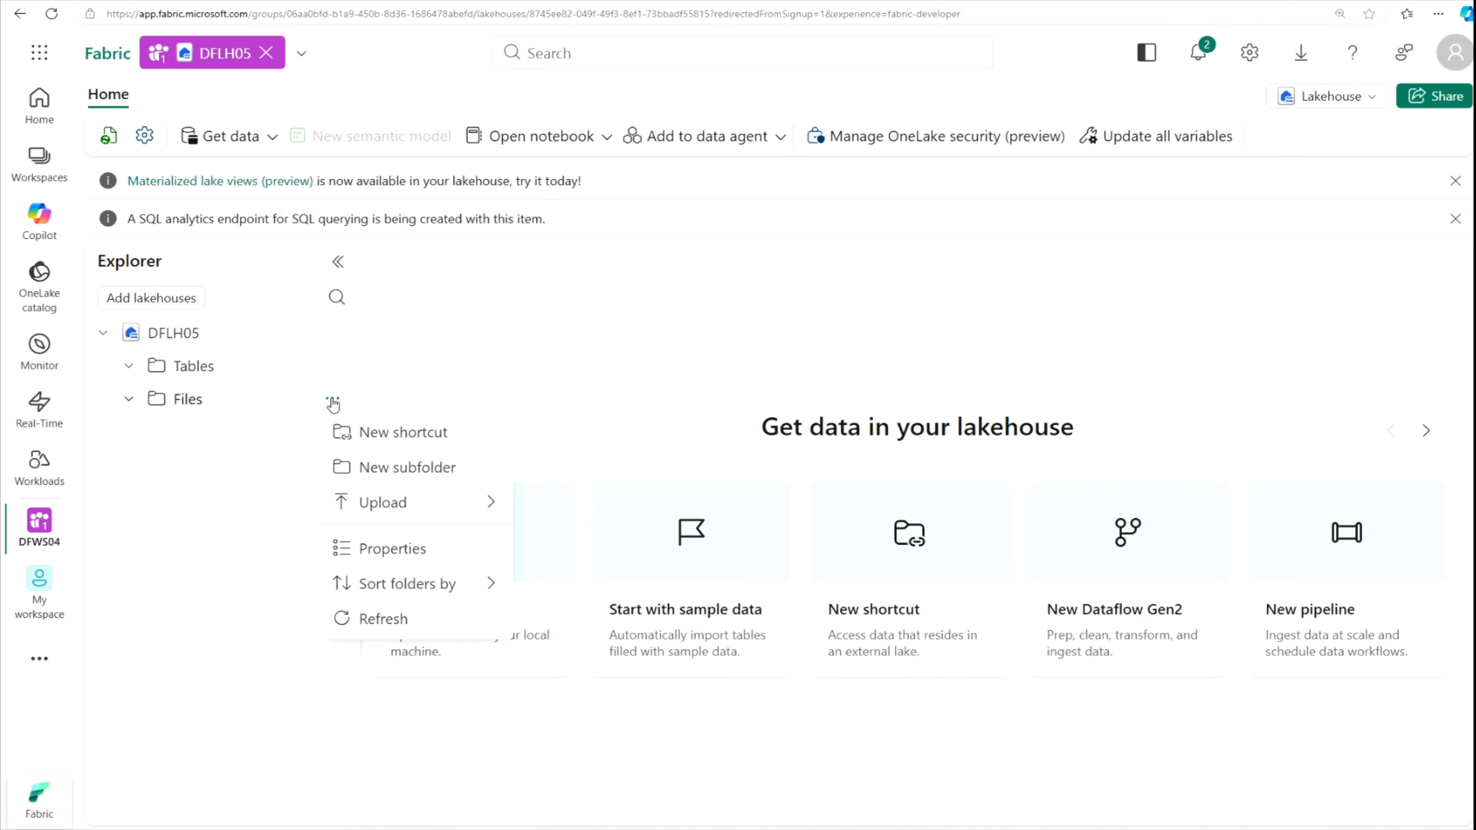
{"action": "left_click", "coordinate": [401, 469]}
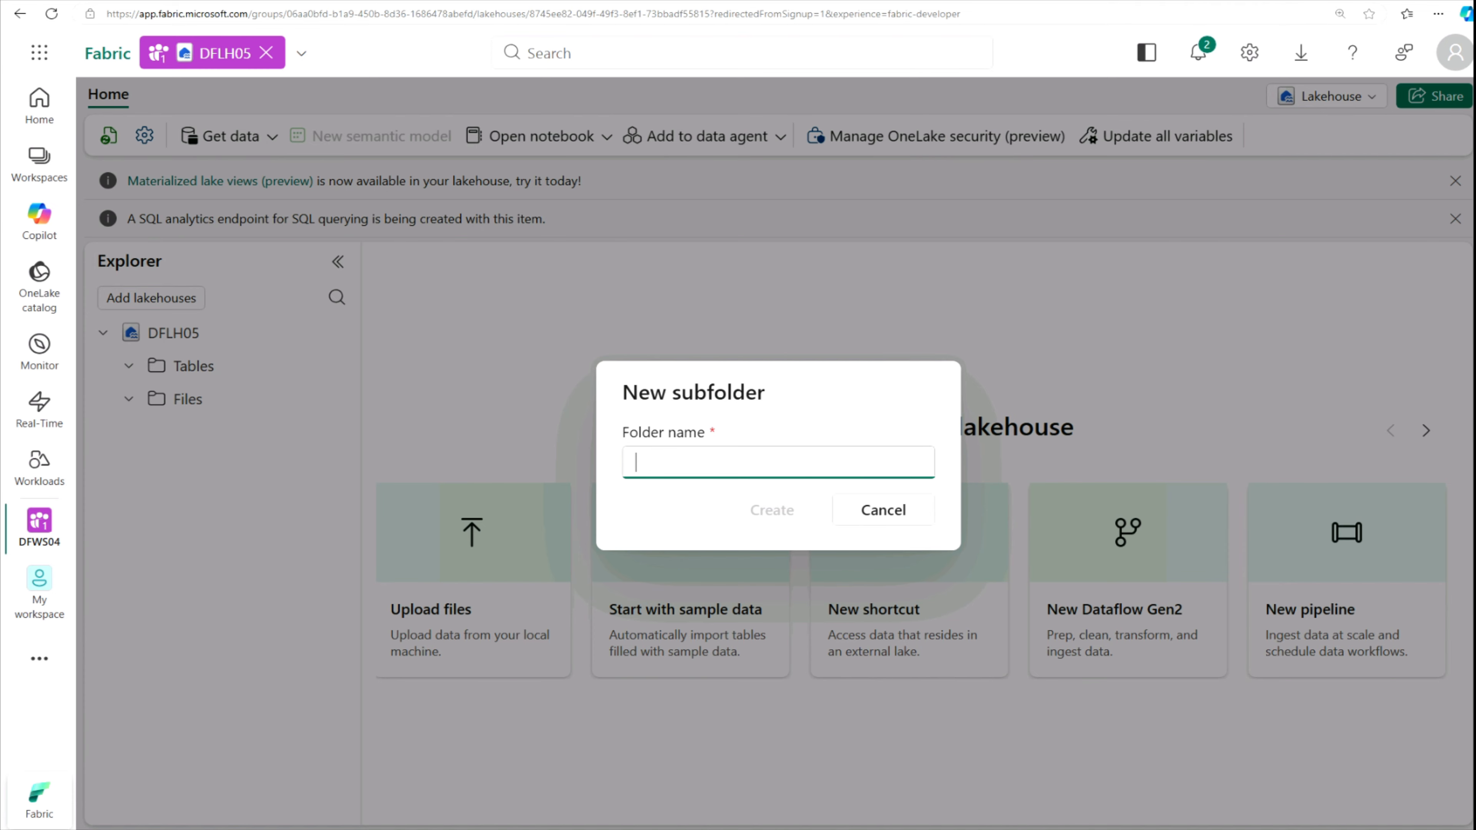
{"action": "type", "text": "new+_"}
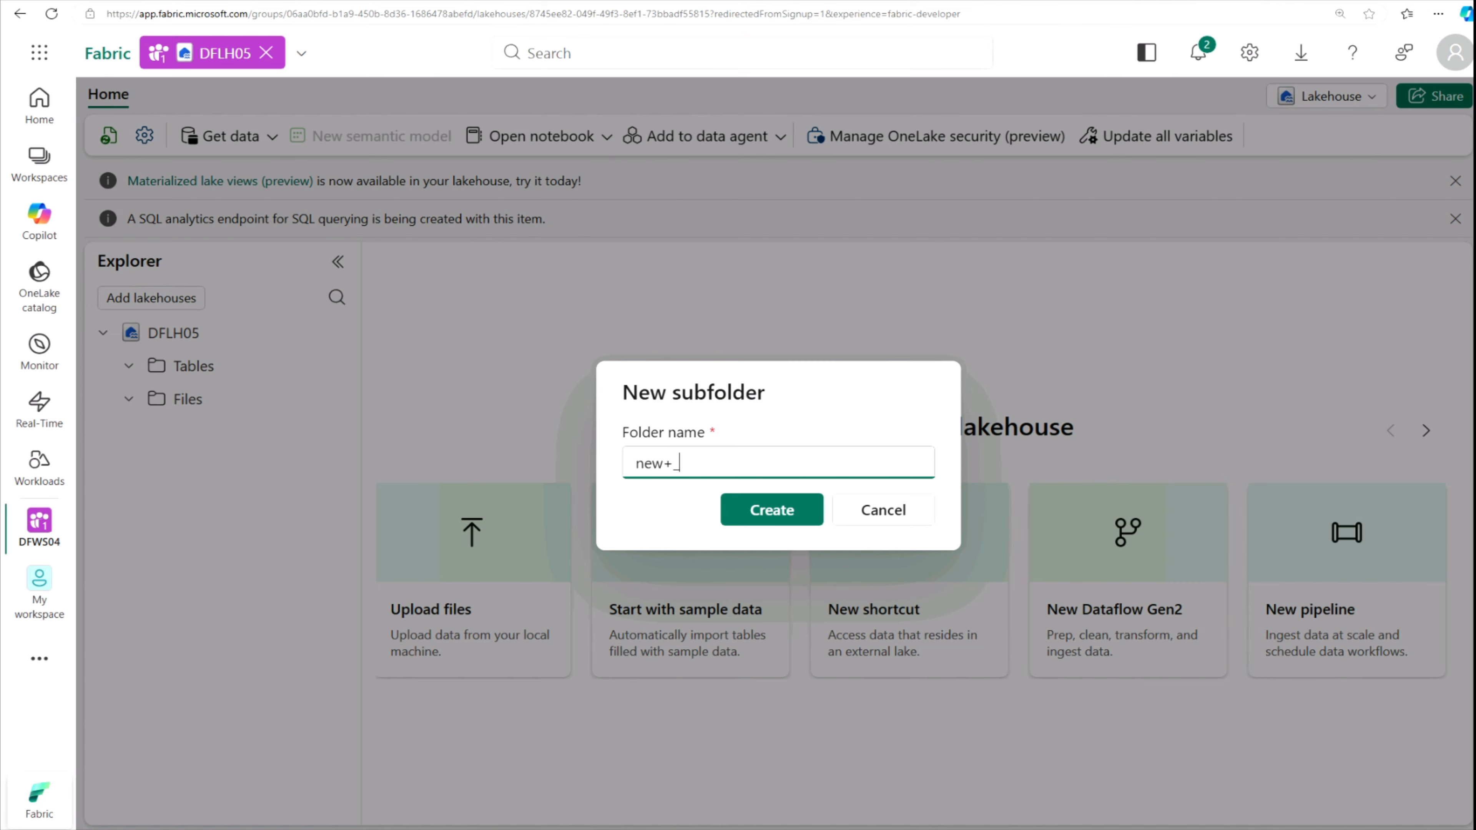
{"action": "type", "text": "data"}
{"action": "left_click", "coordinate": [673, 464]}
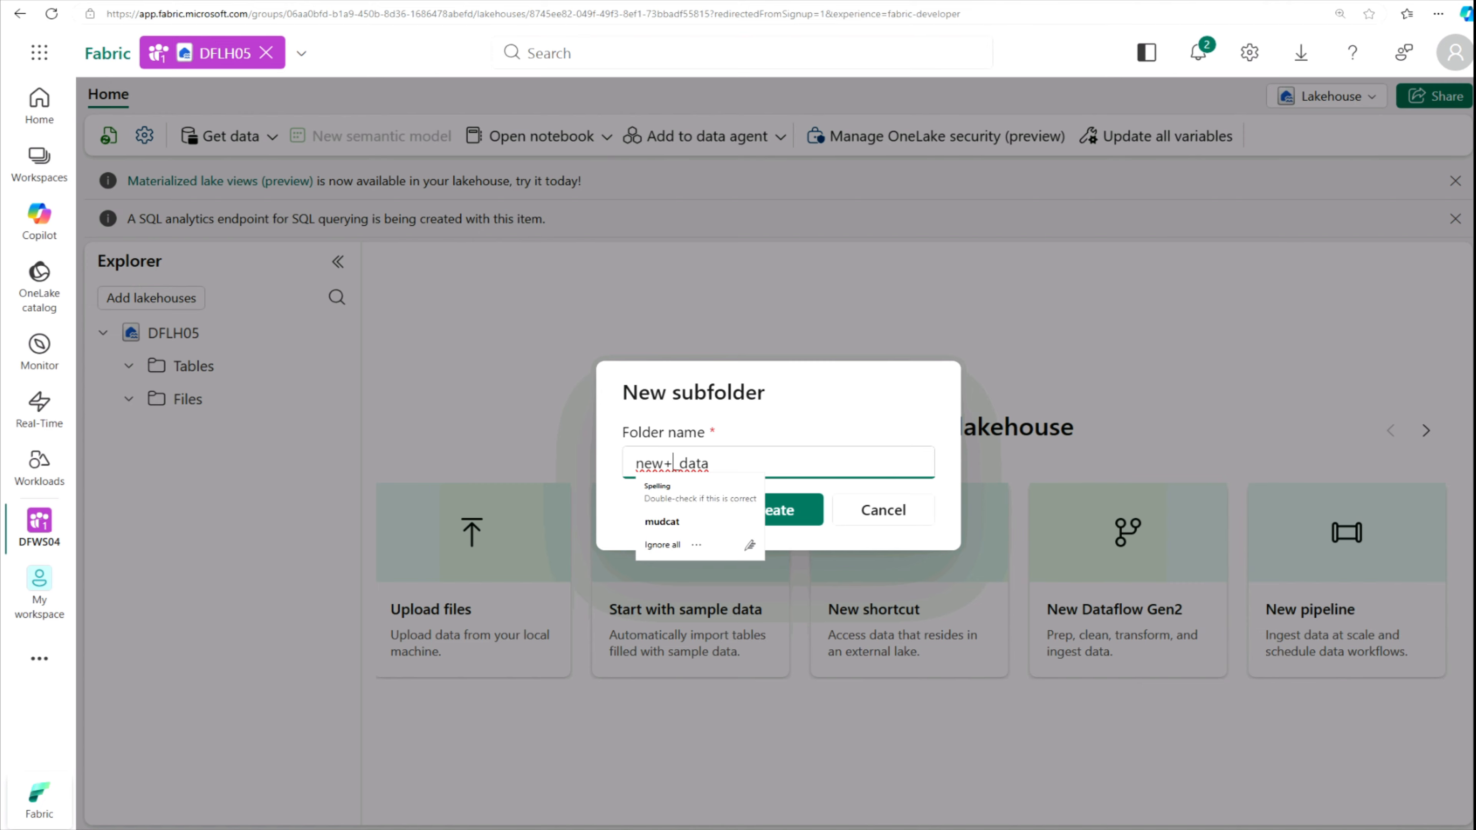
{"action": "key", "text": "BackSpace"}
{"action": "left_click", "coordinate": [762, 511]}
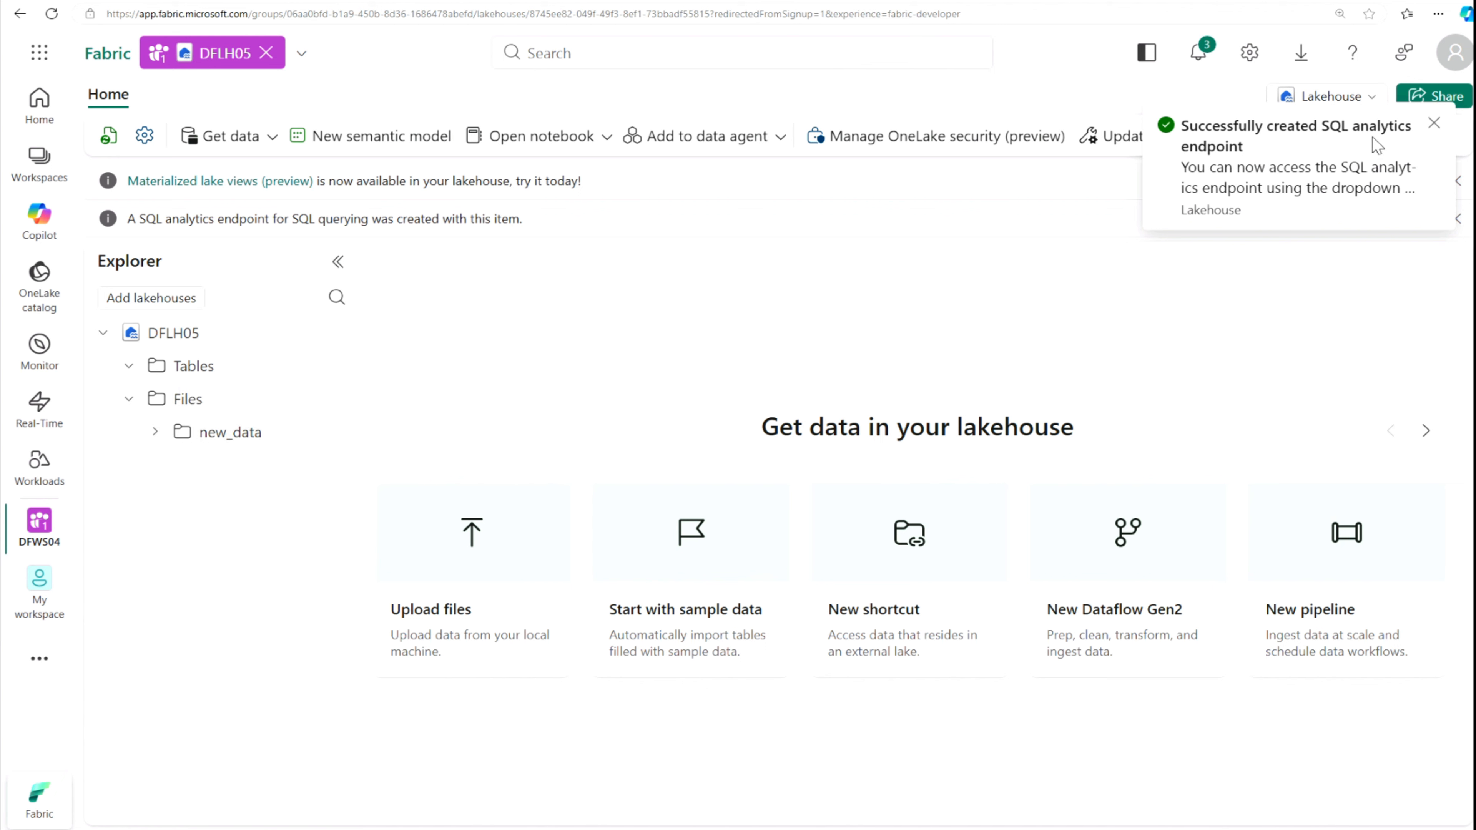
{"action": "left_click", "coordinate": [1435, 127]}
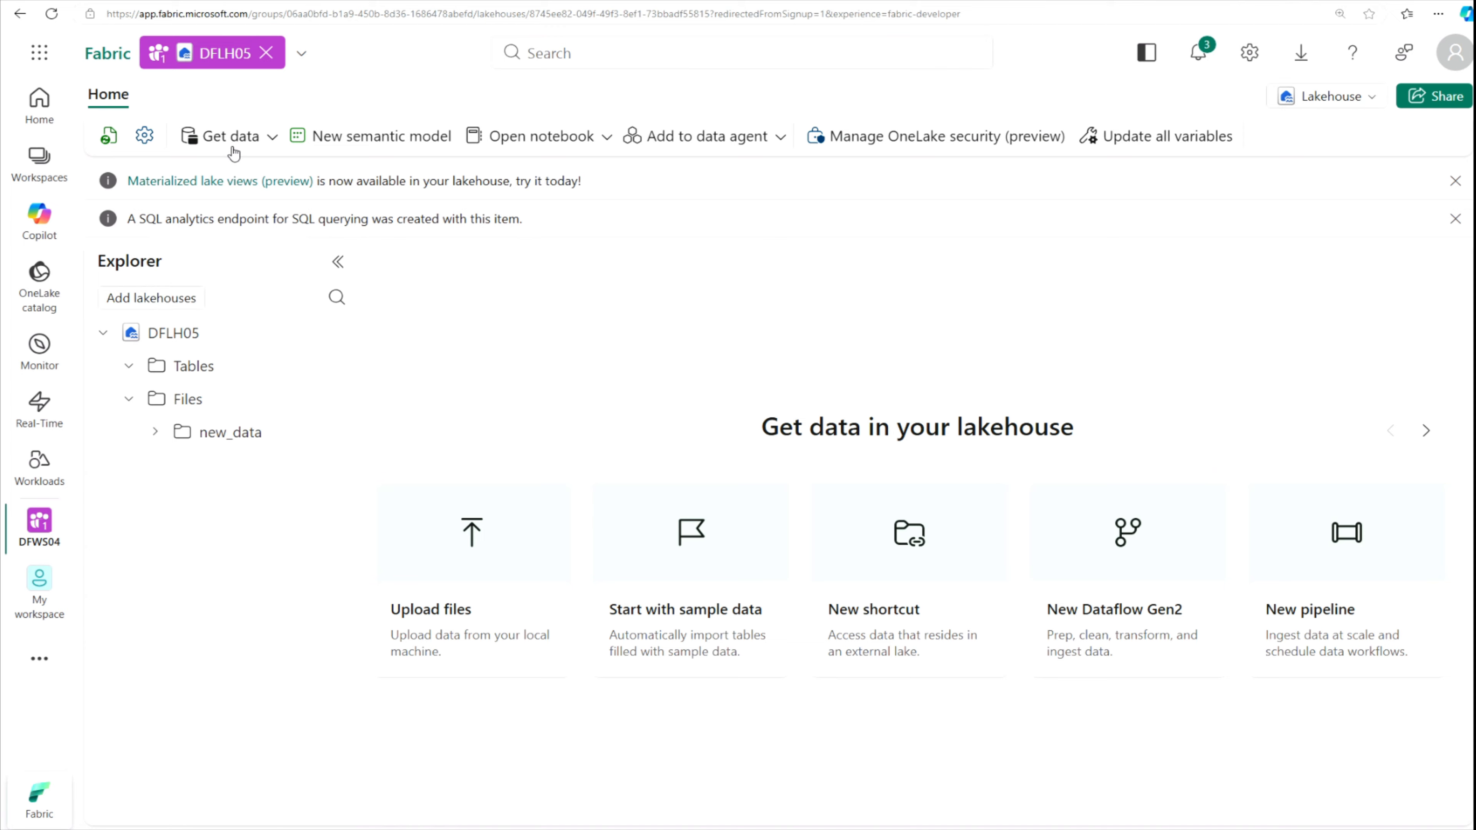
Create a new data pipeline named Ingest Sales Data for getting data into the lakehouse
{"action": "left_click", "coordinate": [272, 140]}
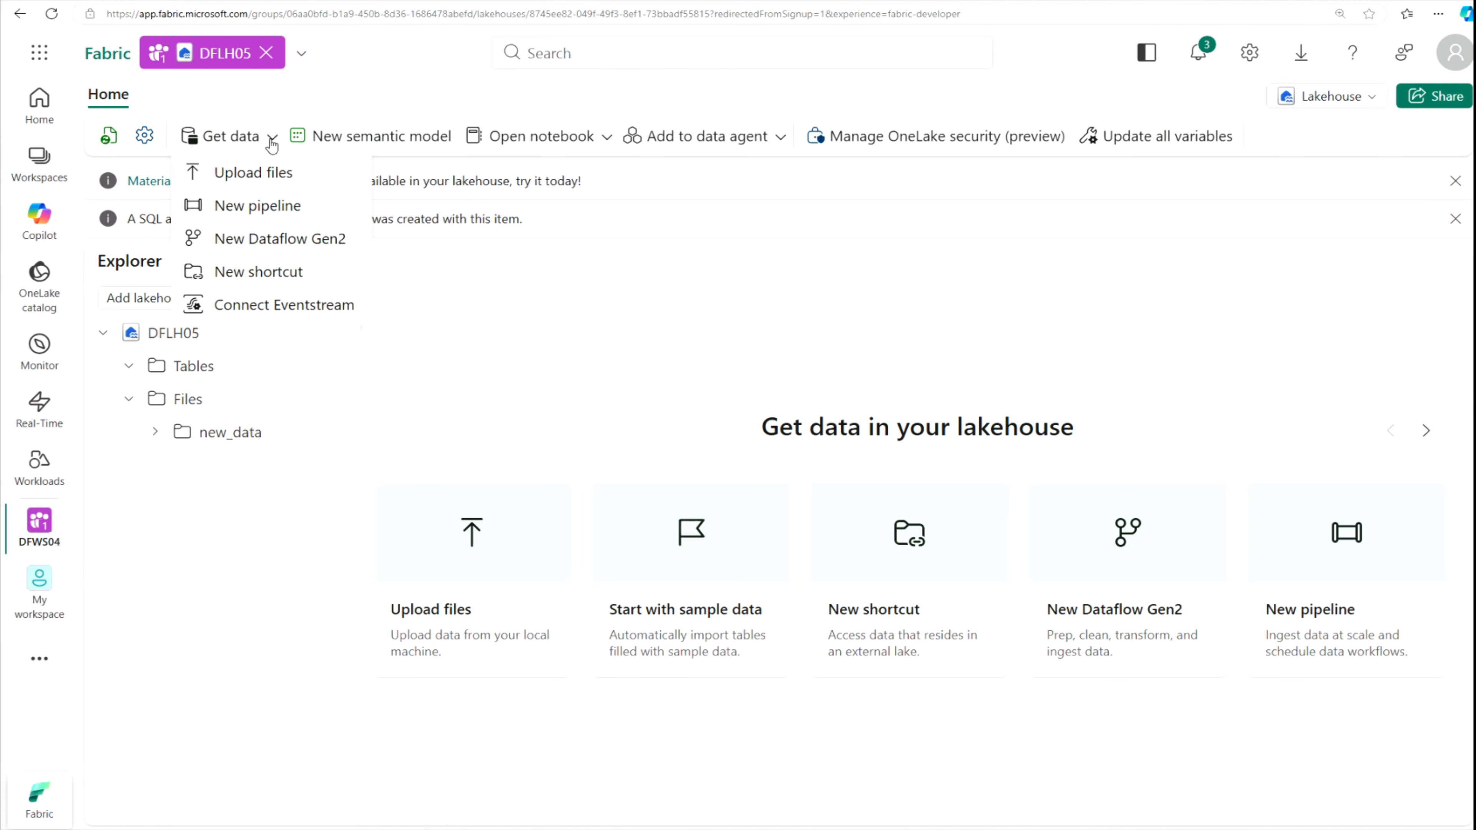
{"action": "left_click", "coordinate": [256, 206]}
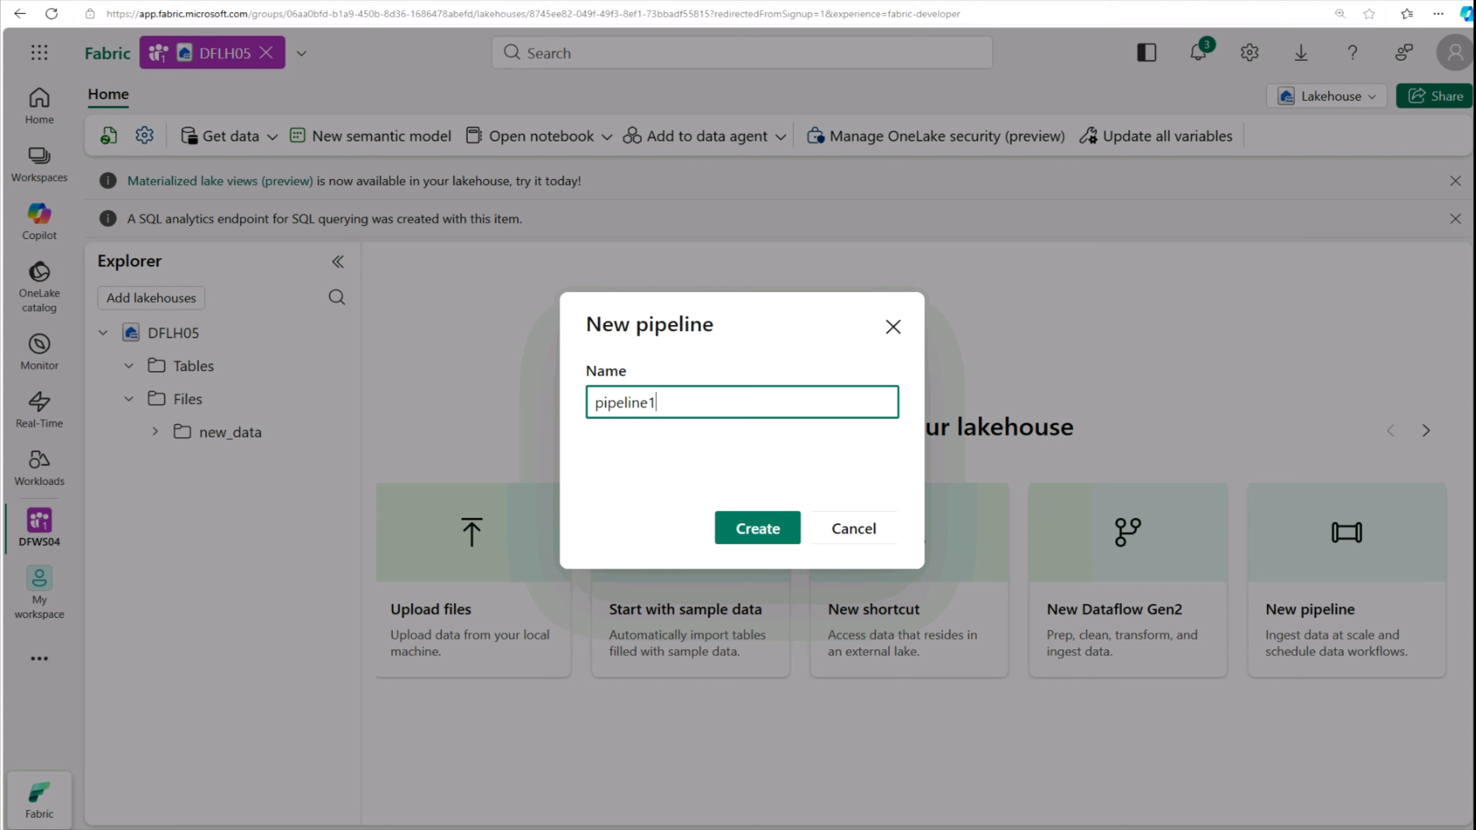
{"action": "left_click_drag", "start_coordinate": [669, 403], "coordinate": [578, 407]}
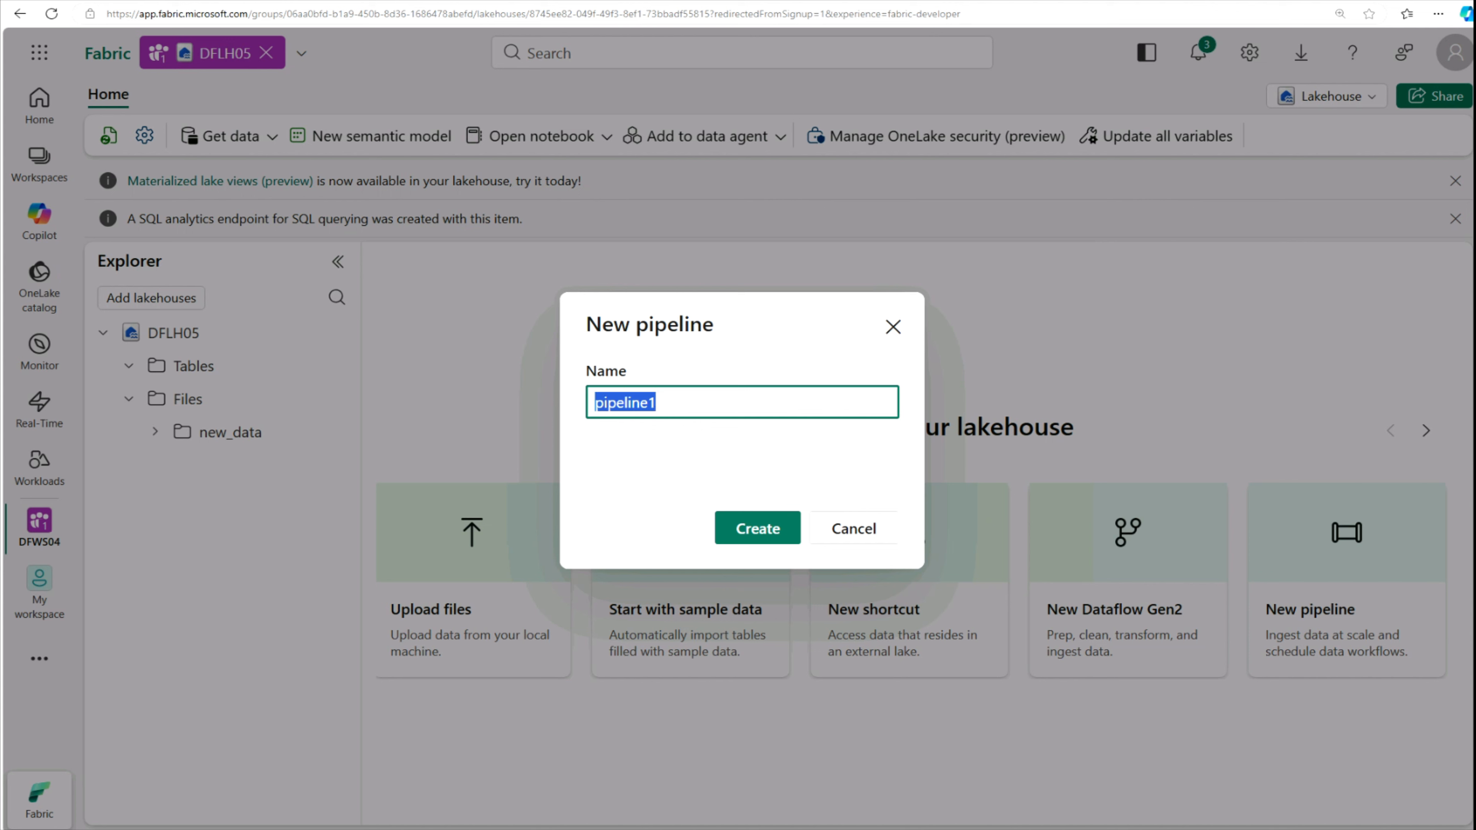
{"action": "type", "text": "Ingest Sales Data"}
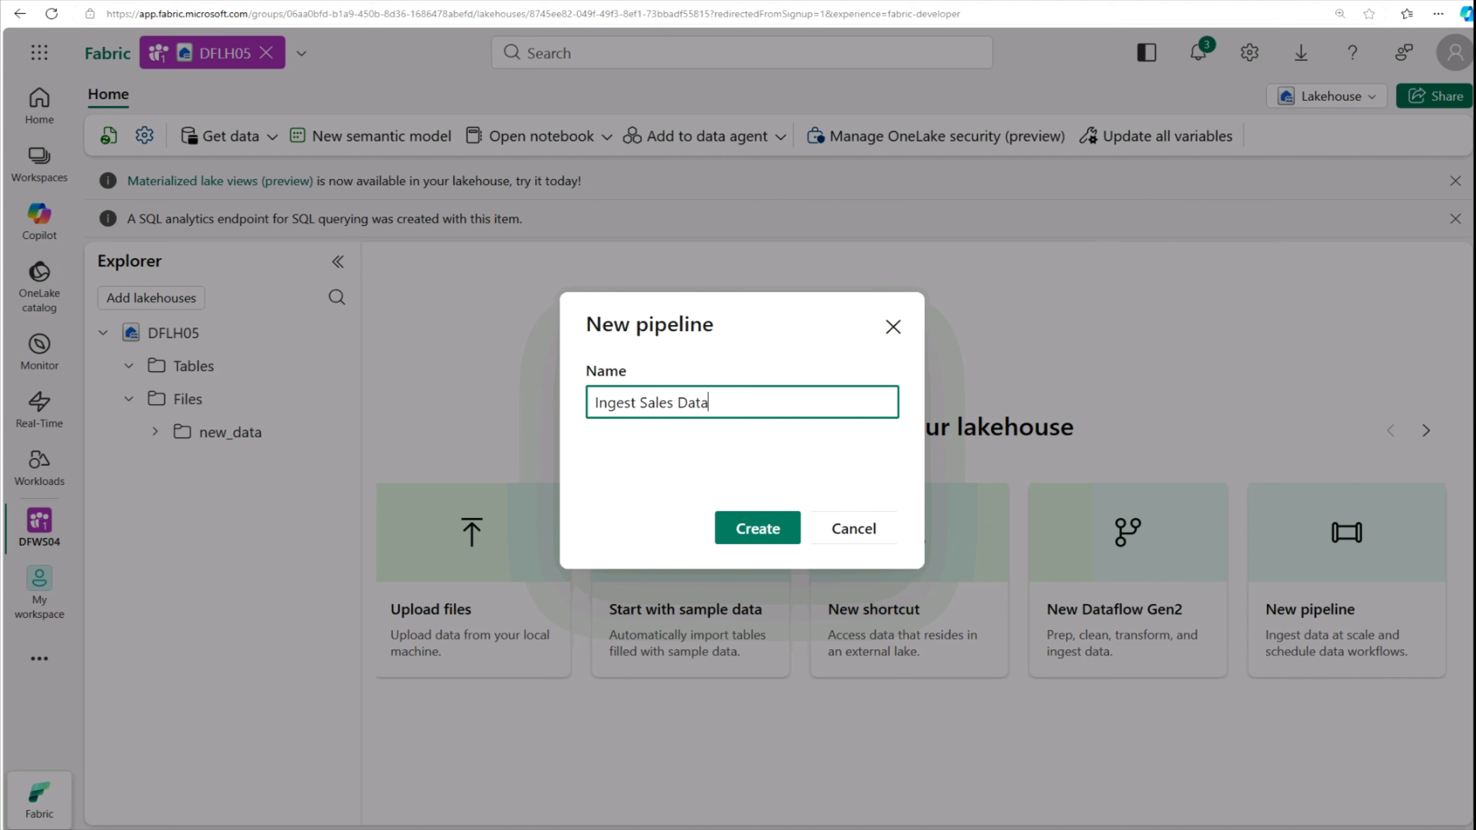
{"action": "left_click", "coordinate": [758, 526]}
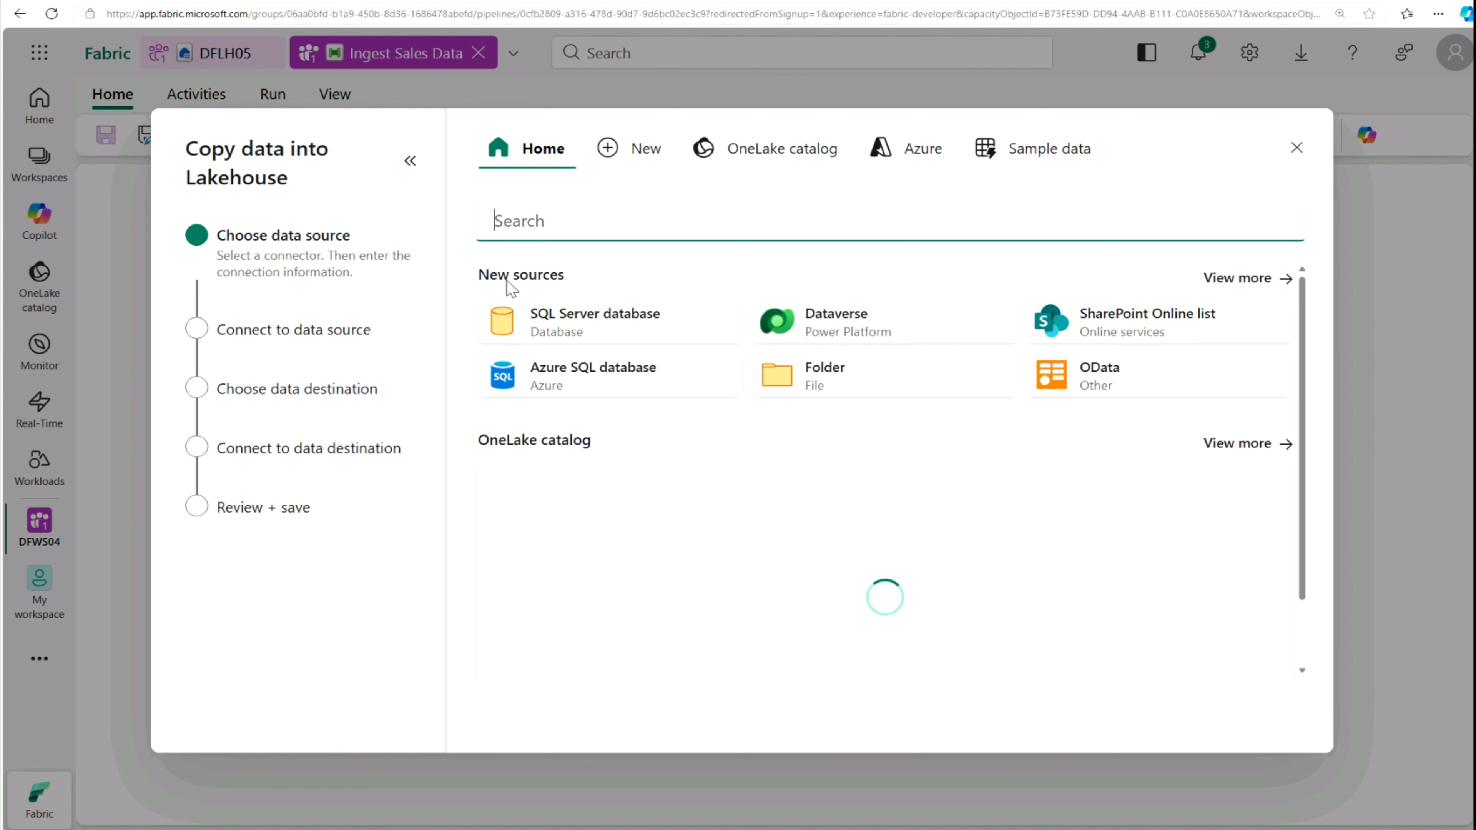
Choose Http from the full list of new sources as the copy's data source
{"action": "left_click", "coordinate": [1239, 280]}
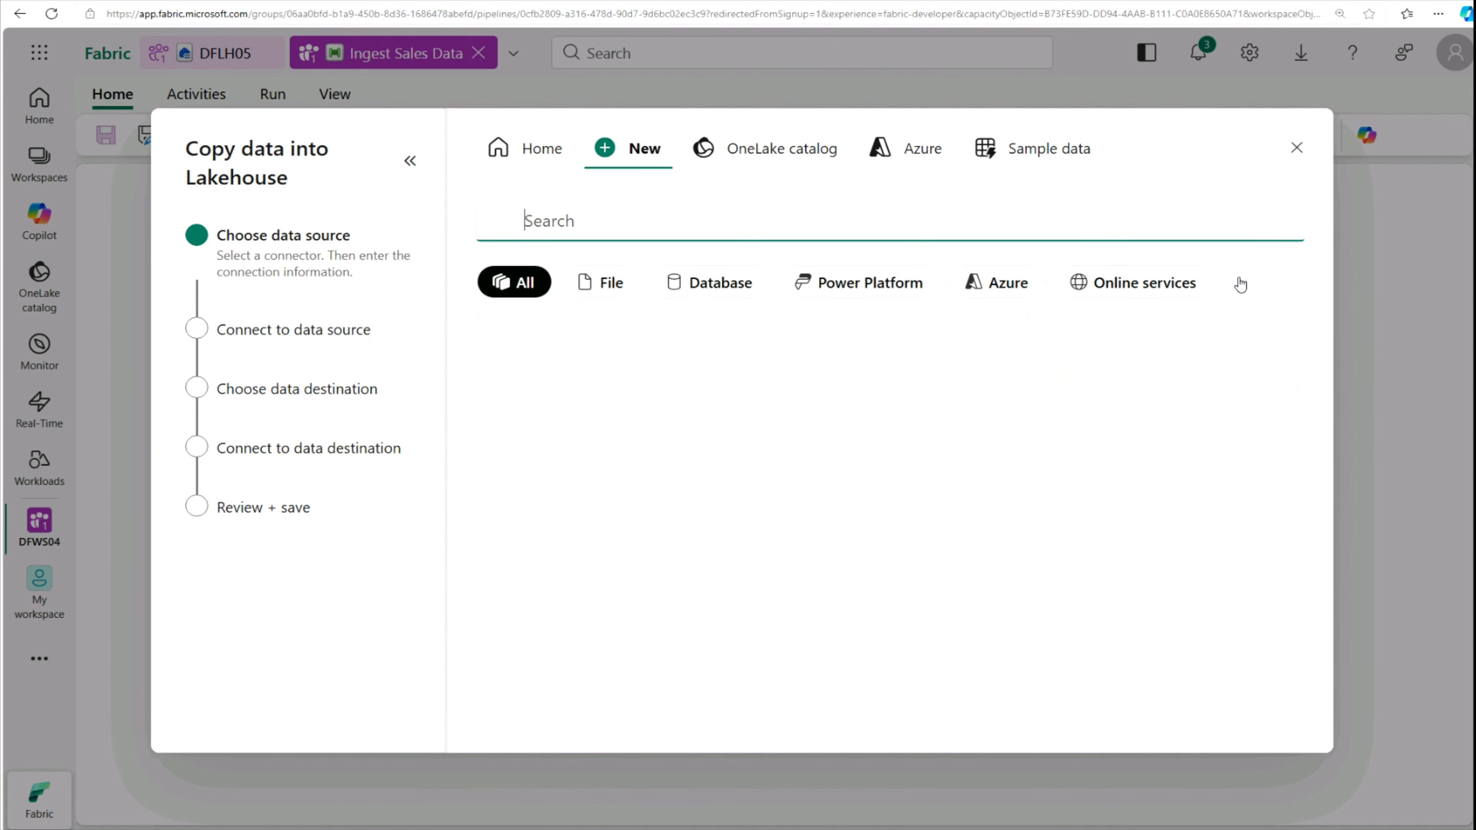
{"action": "scroll", "coordinate": [648, 548], "scroll_direction": "down", "scroll_amount": 10}
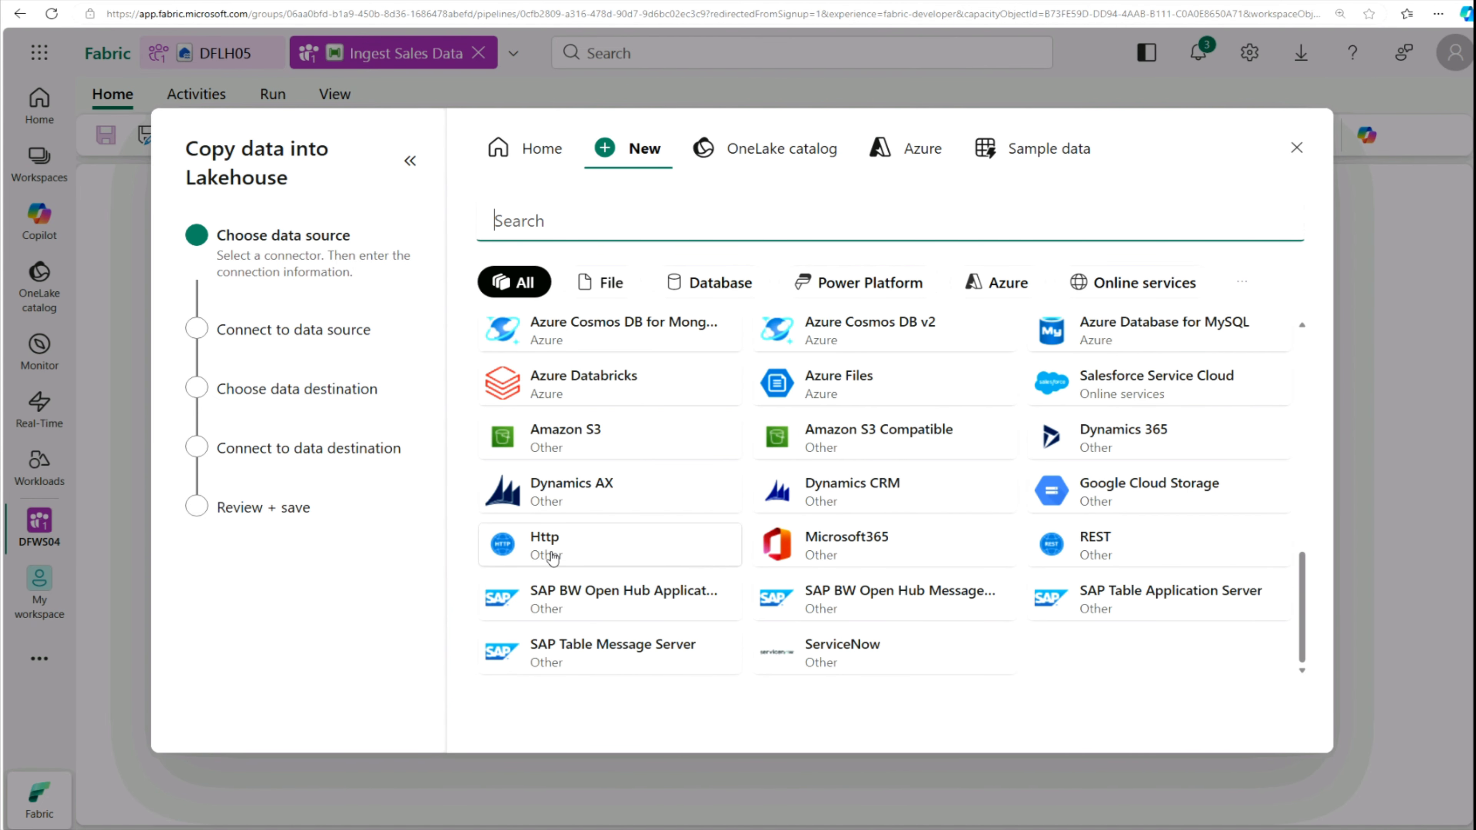
{"action": "left_click", "coordinate": [572, 552]}
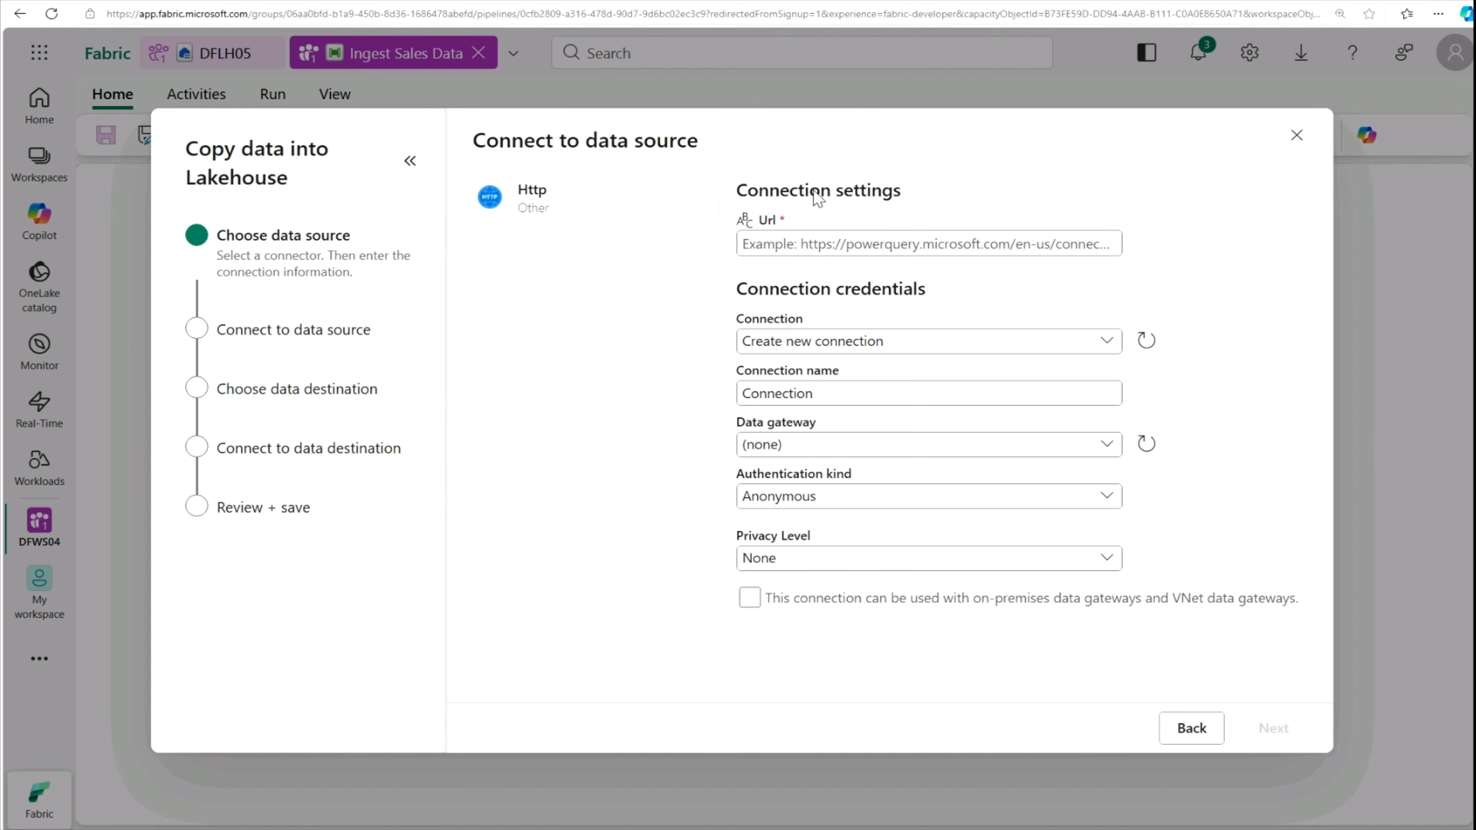
{"action": "left_click", "coordinate": [783, 251]}
{"action": "key", "text": "ctrl+v"}
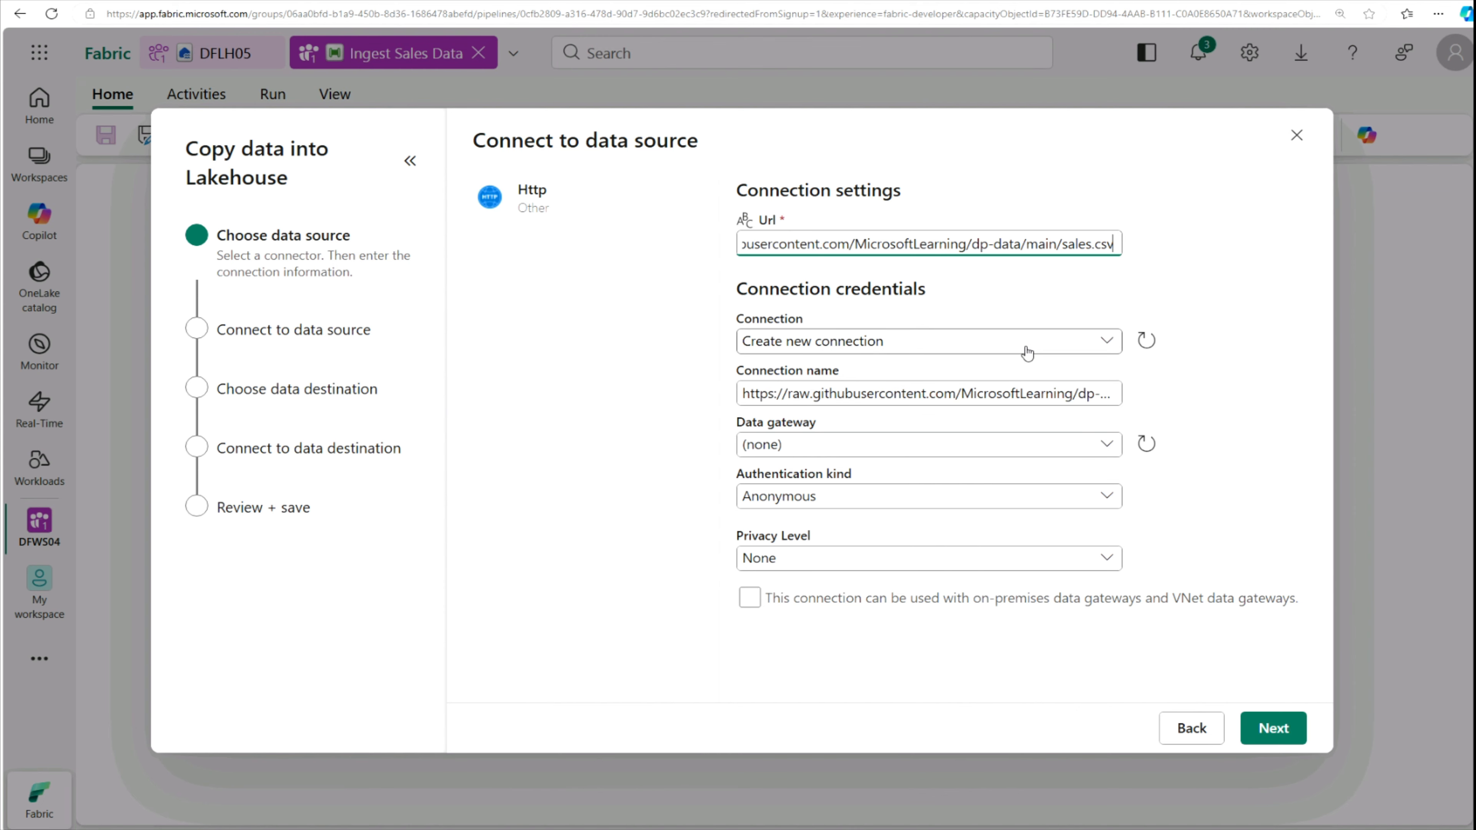
{"action": "left_click", "coordinate": [743, 393]}
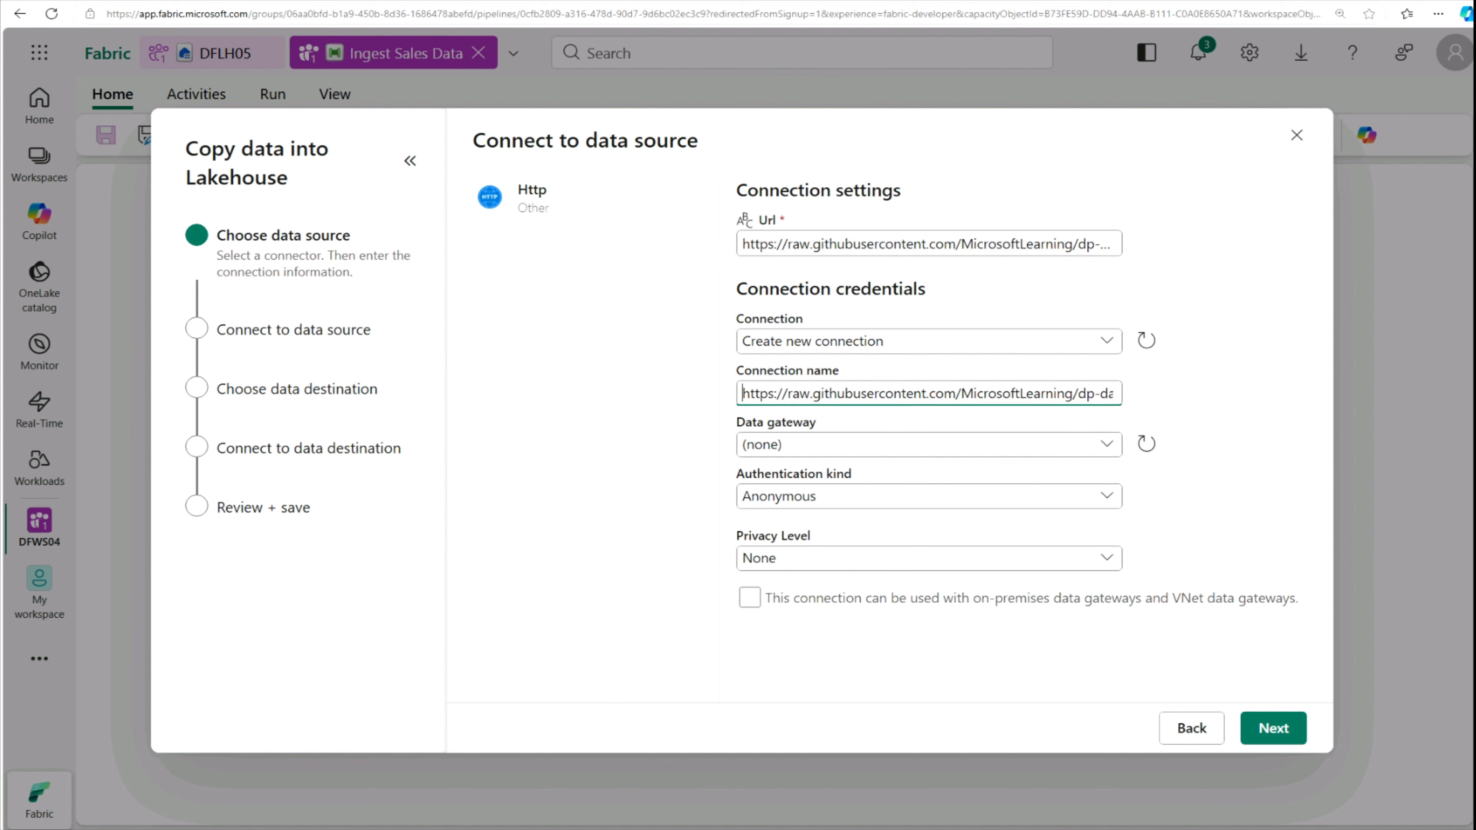
{"action": "key", "text": "ctrl+a"}
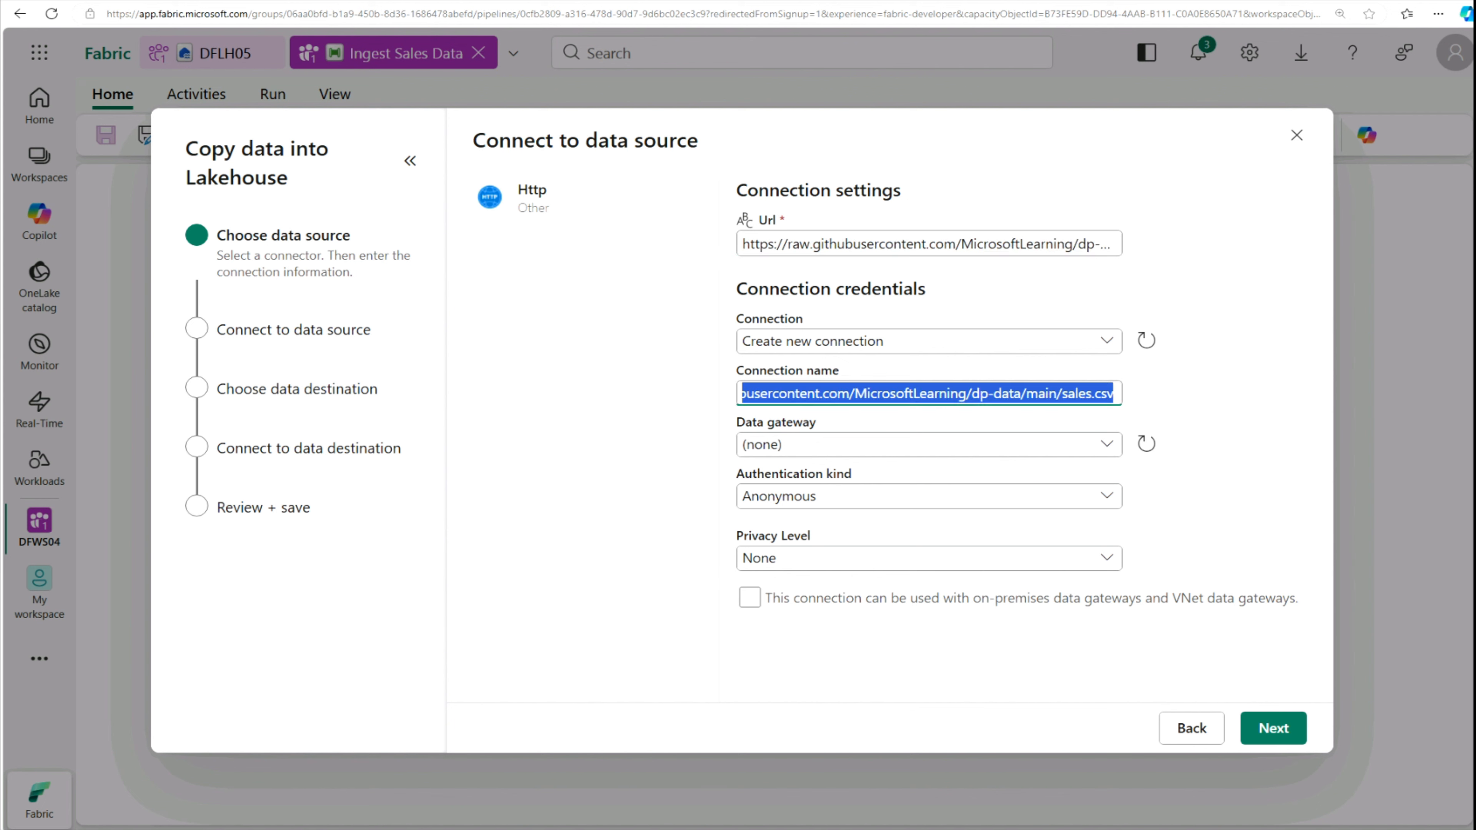
{"action": "key", "text": "BackSpace"}
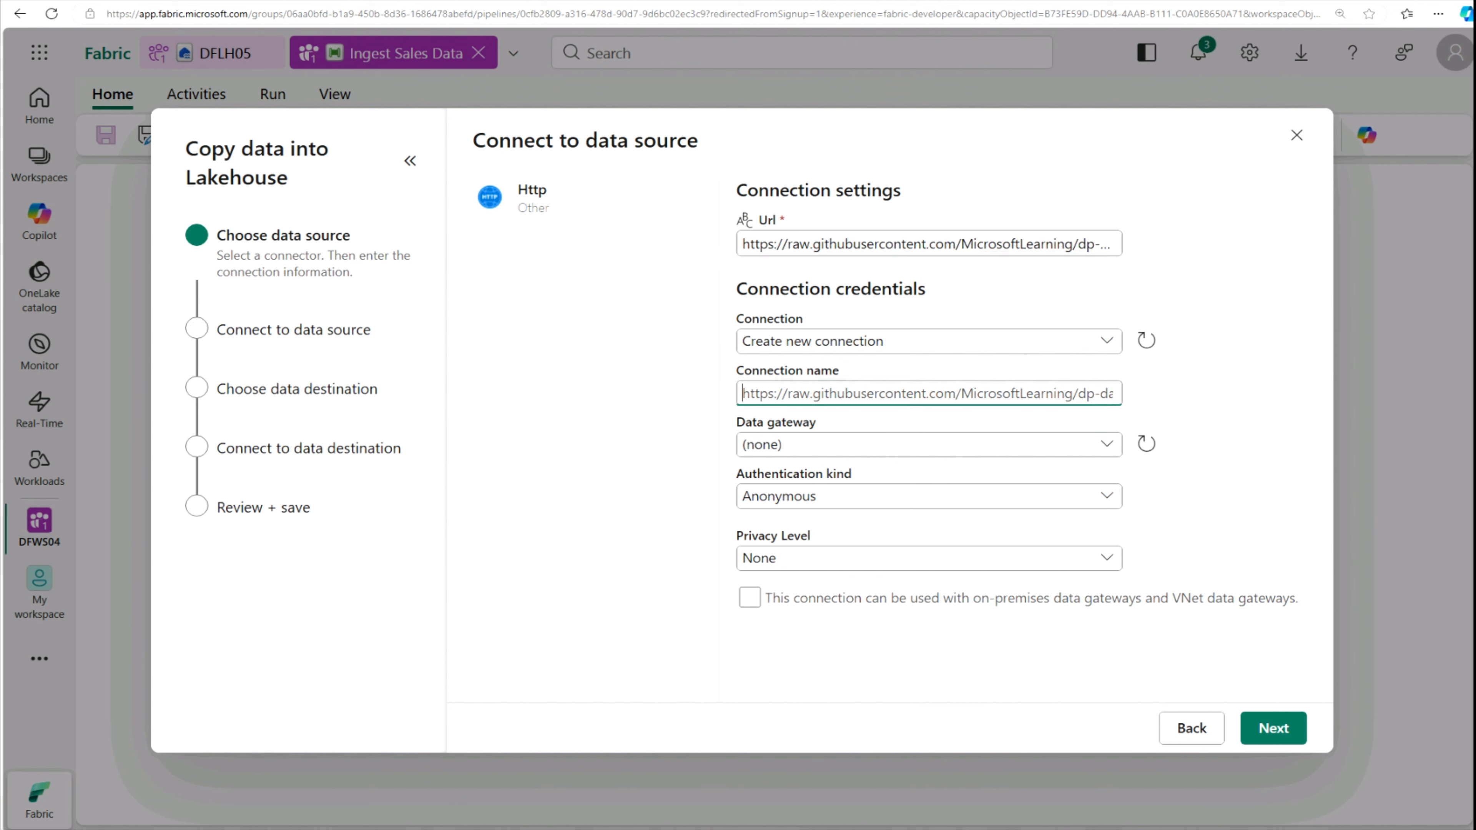
{"action": "type", "text": "mm"}
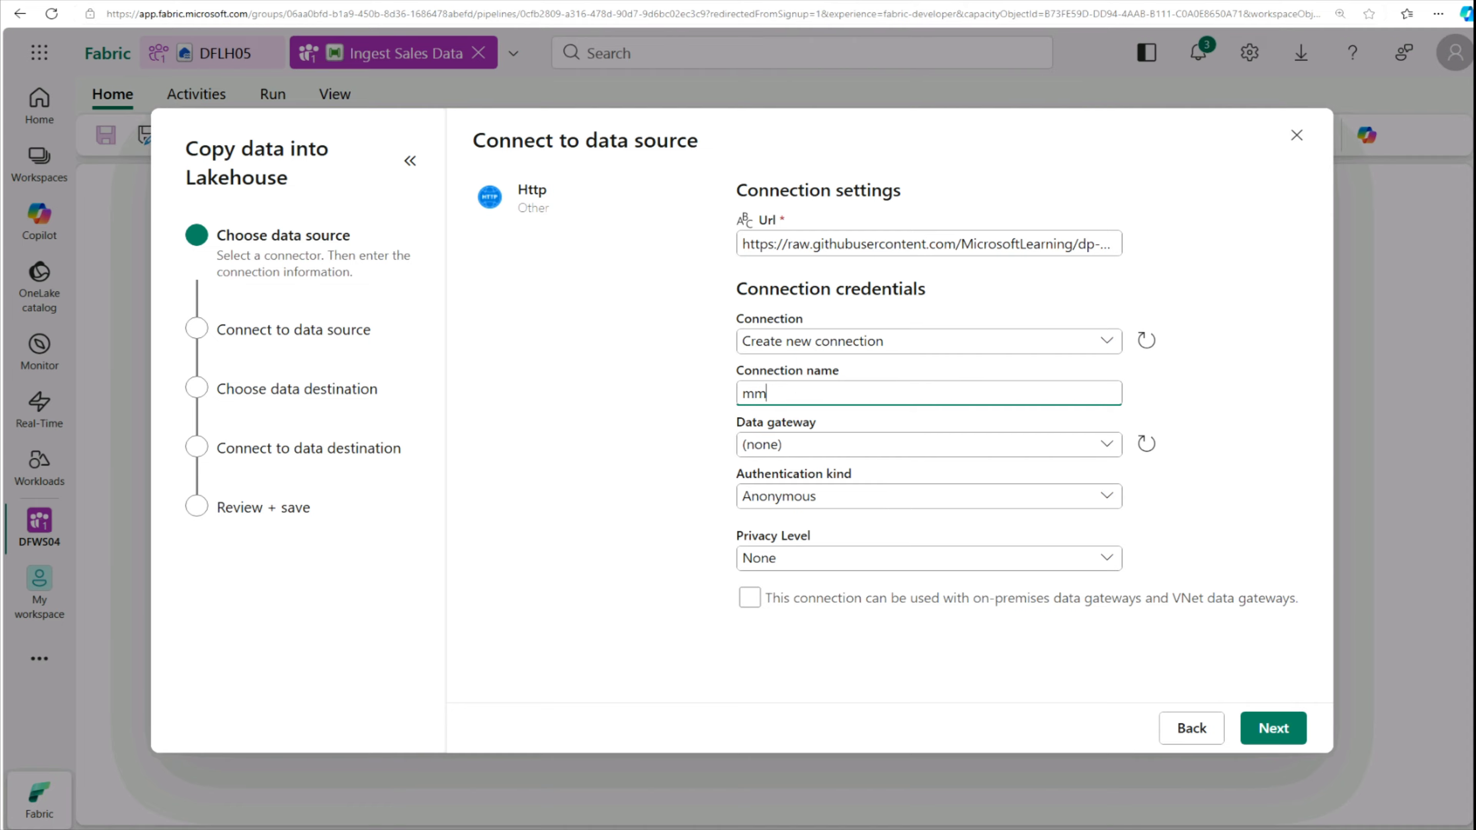
{"action": "type", "text": "conn01"}
{"action": "left_click", "coordinate": [1274, 730]}
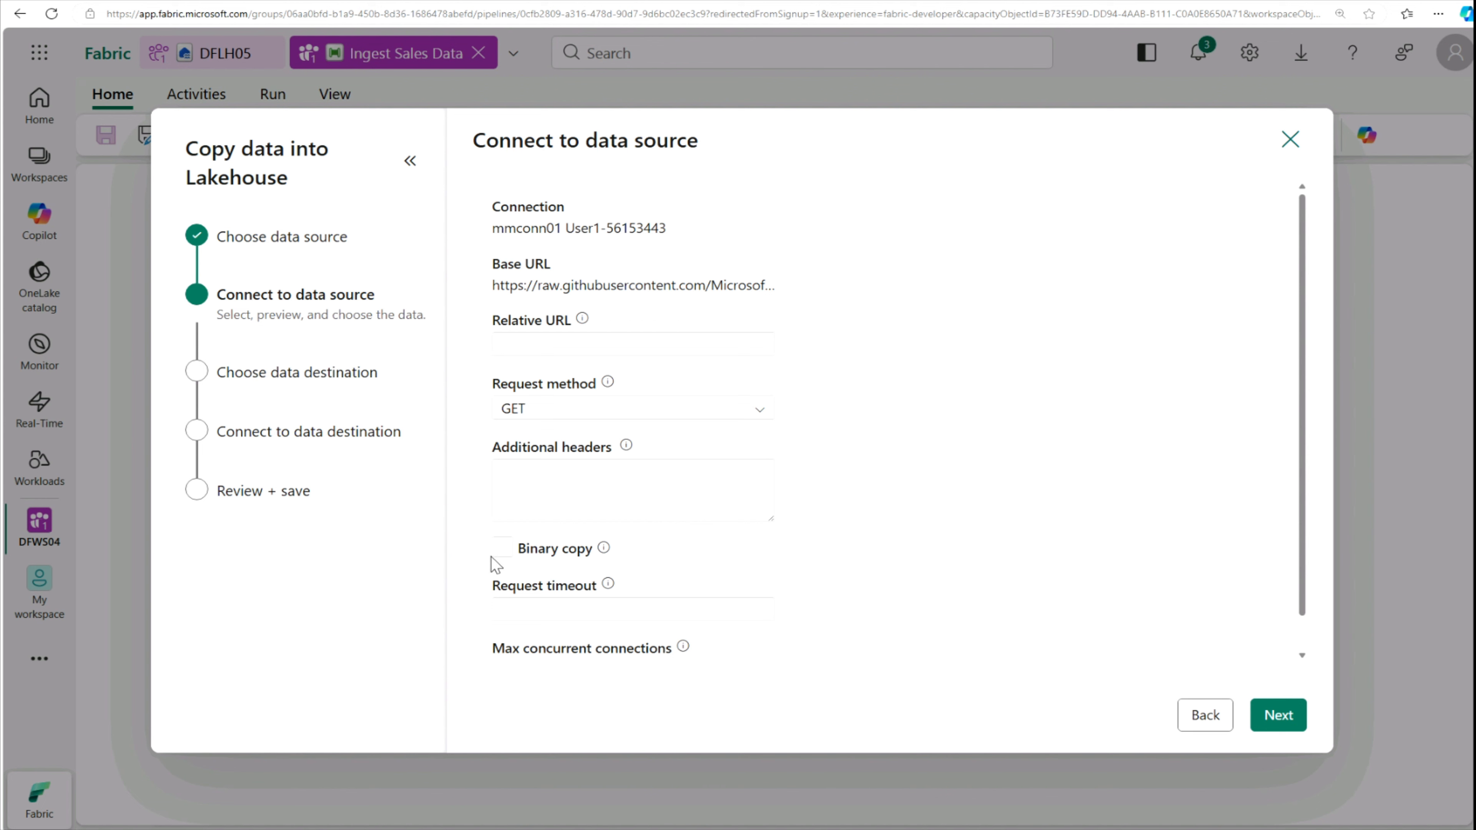
Accept the default GET request settings and set the source file's row delimiter to Line feed (\n)
{"action": "scroll", "coordinate": [950, 590], "scroll_direction": "down", "scroll_amount": 1}
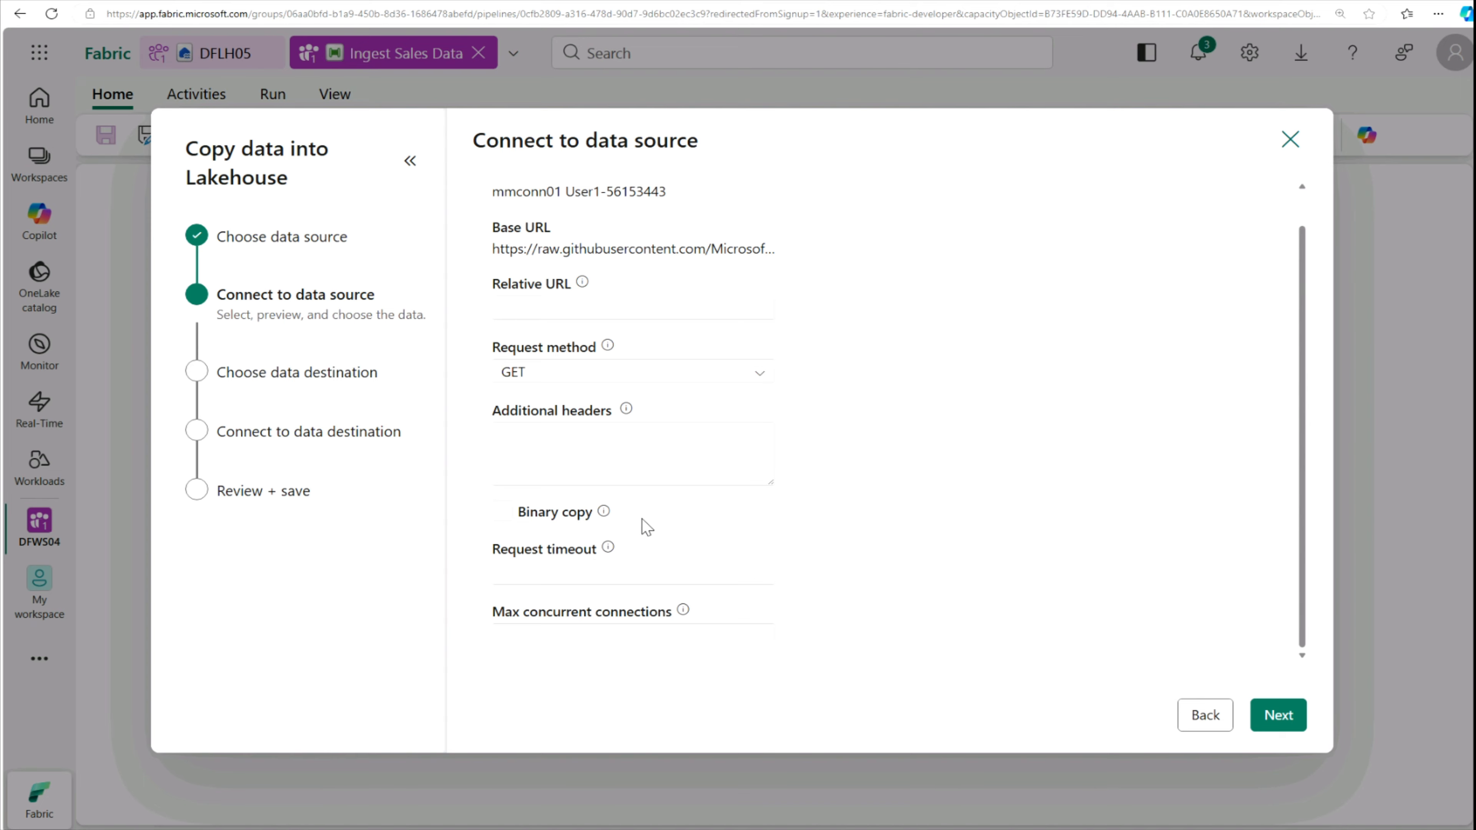
{"action": "left_click", "coordinate": [1274, 724]}
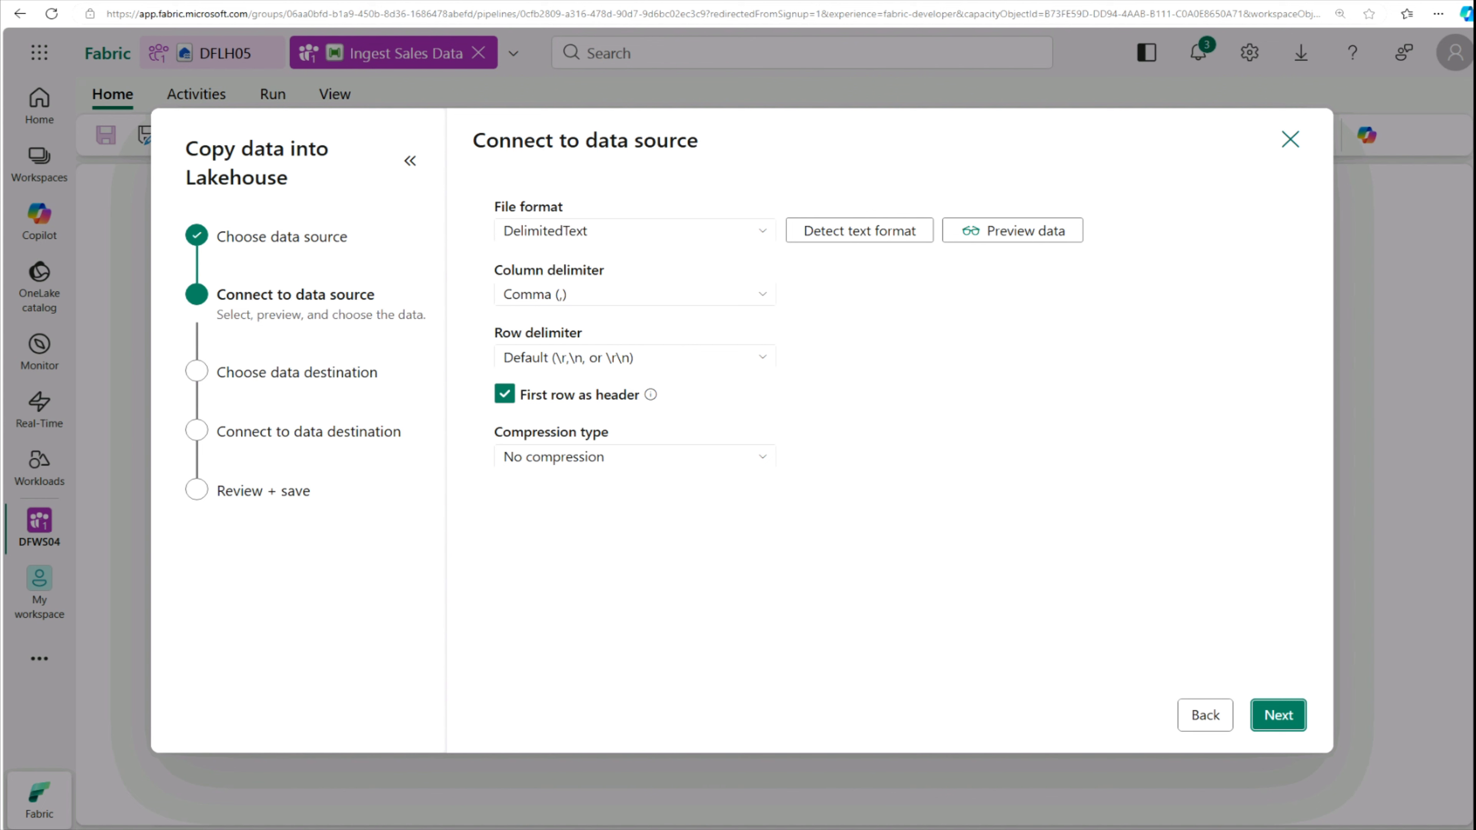
{"action": "left_click", "coordinate": [768, 363]}
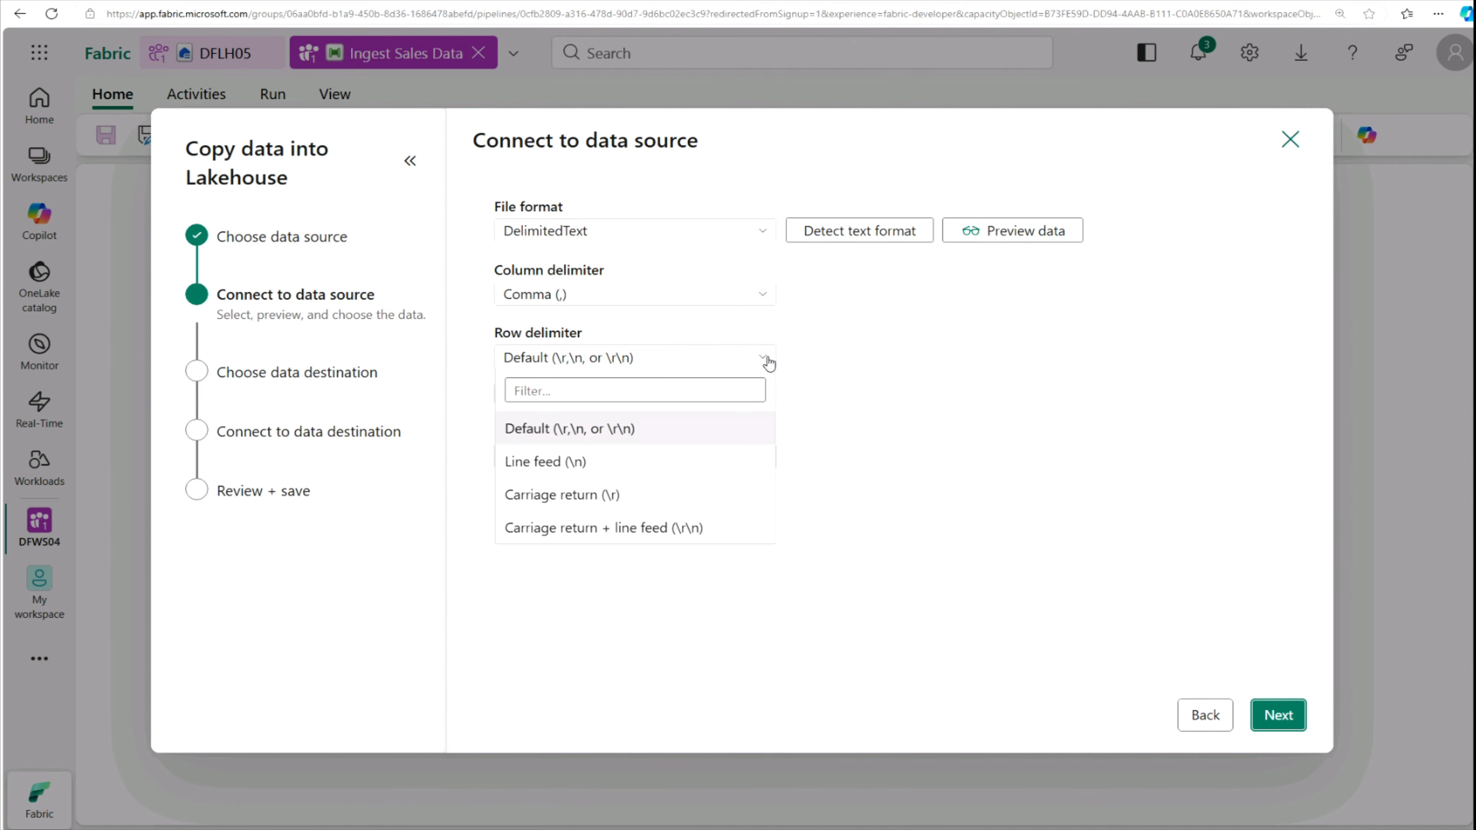
{"action": "left_click", "coordinate": [593, 465]}
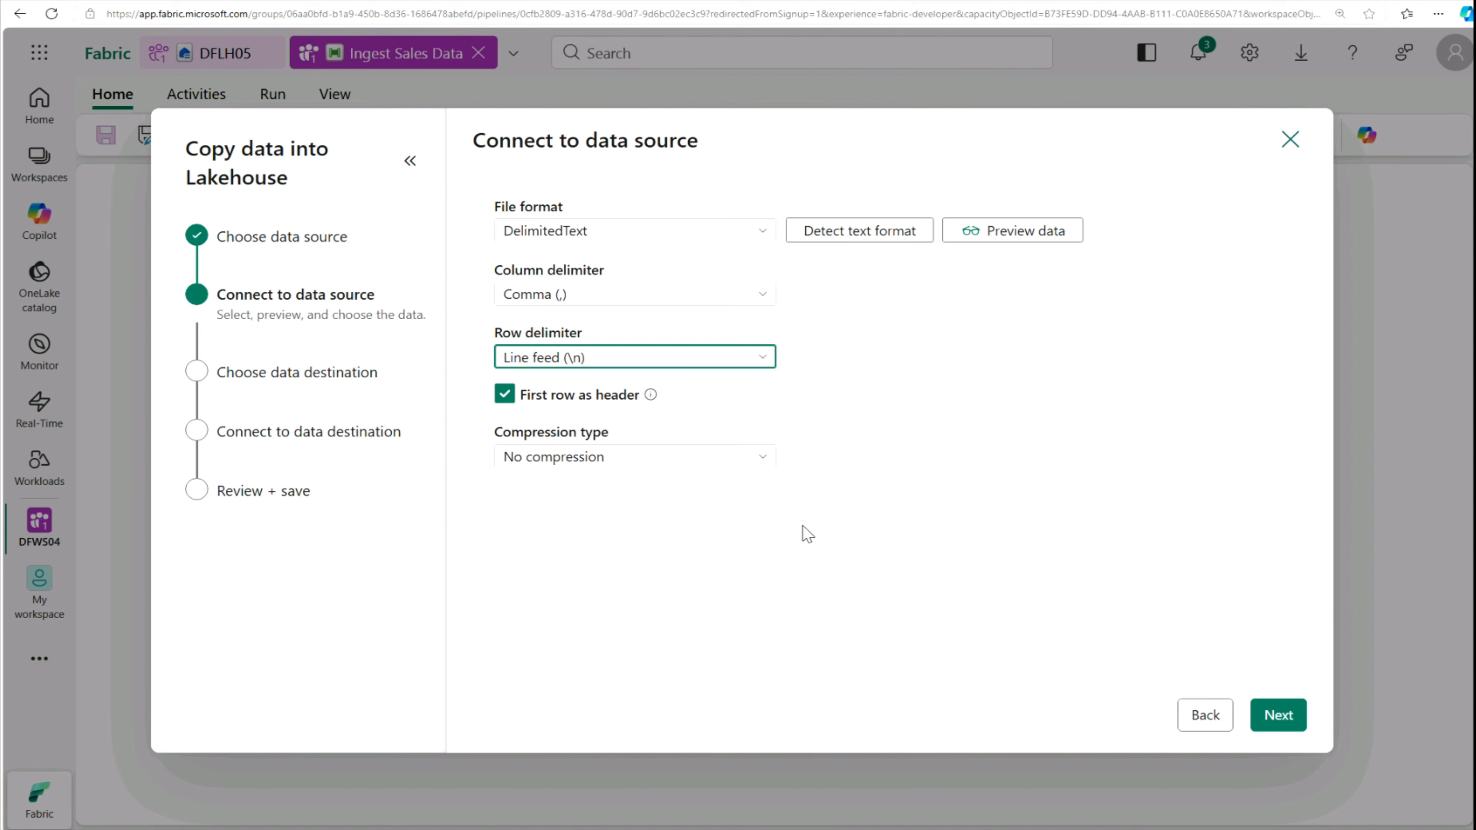
{"action": "left_click", "coordinate": [764, 458]}
{"action": "left_click", "coordinate": [939, 498]}
{"action": "left_click", "coordinate": [770, 460]}
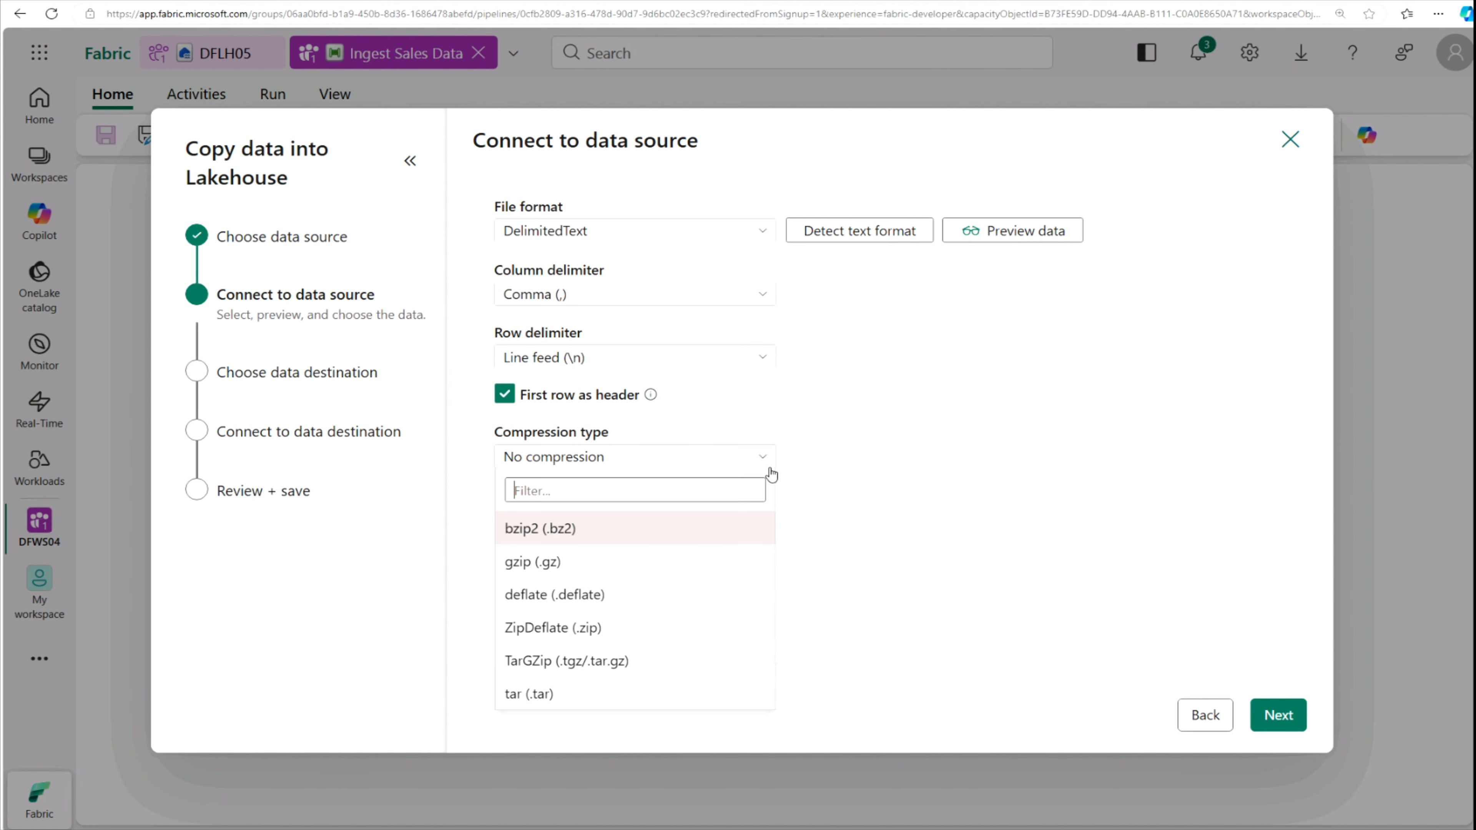
{"action": "left_click", "coordinate": [978, 429]}
Accept the source settings and set the DFLH05 destination's root folder to Files with new_data as the folder path
{"action": "left_click", "coordinate": [1279, 715]}
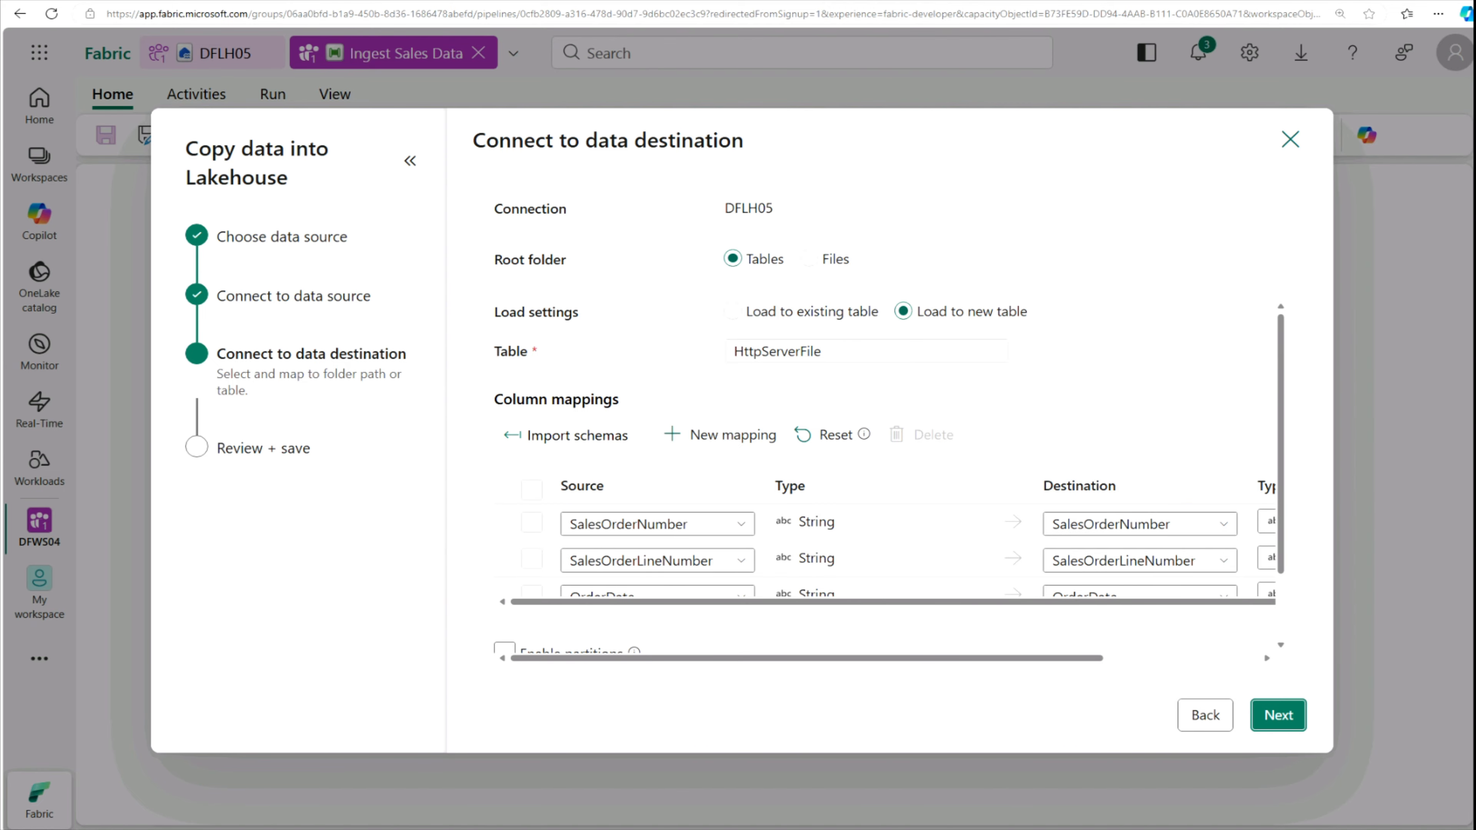
{"action": "left_click", "coordinate": [809, 260]}
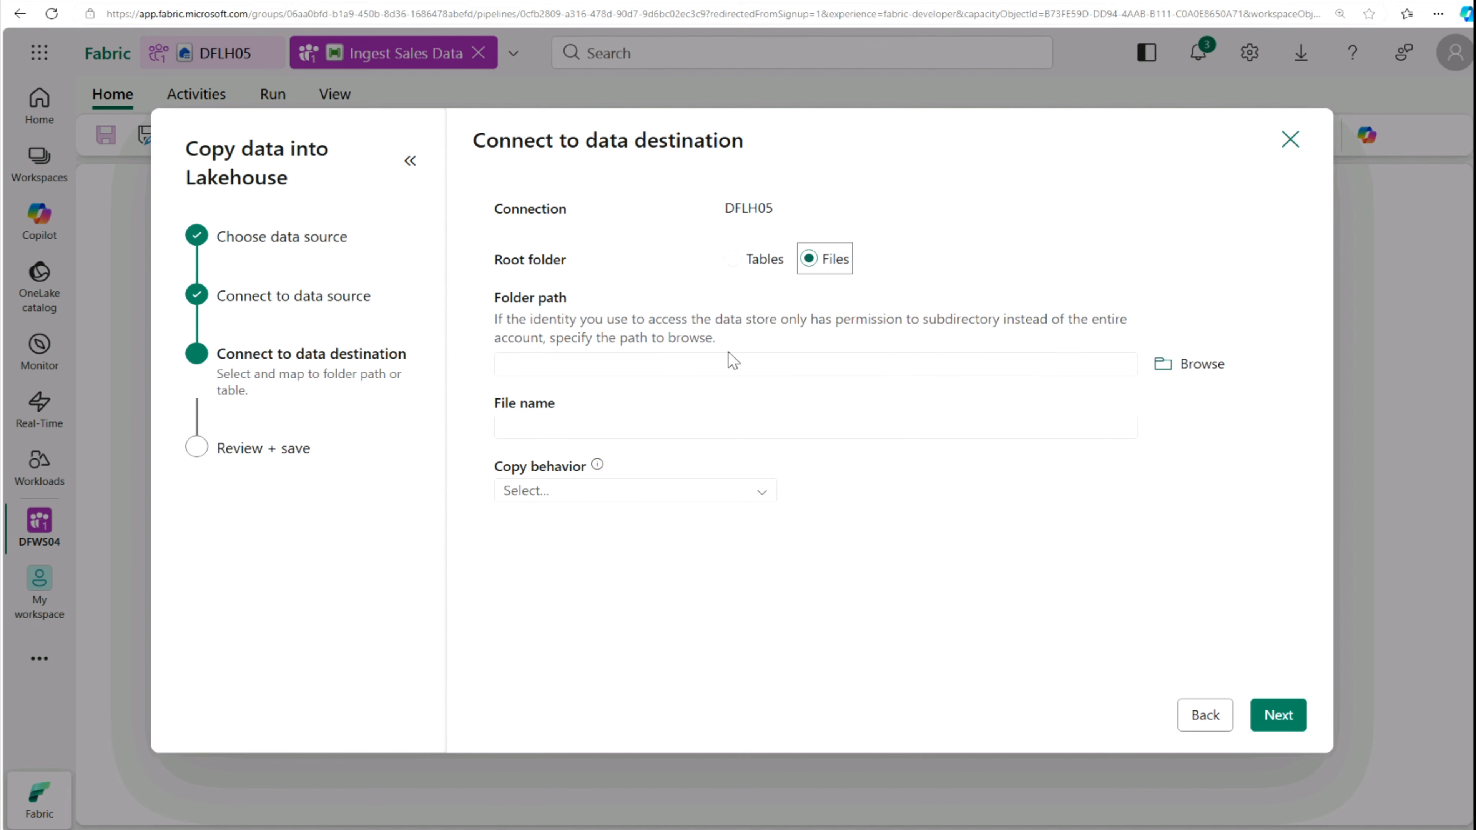
{"action": "left_click", "coordinate": [1200, 371]}
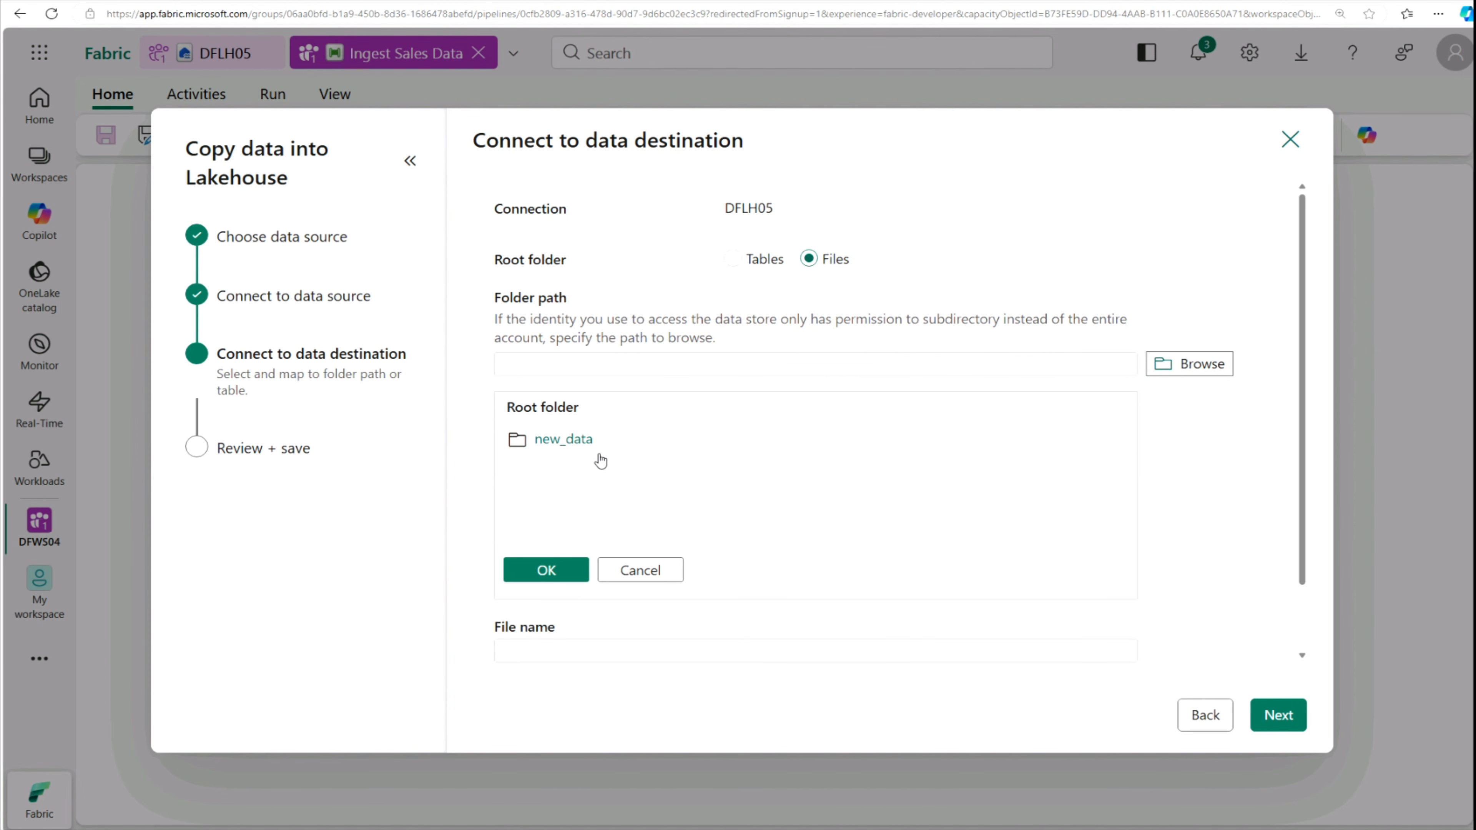
{"action": "left_click", "coordinate": [575, 440]}
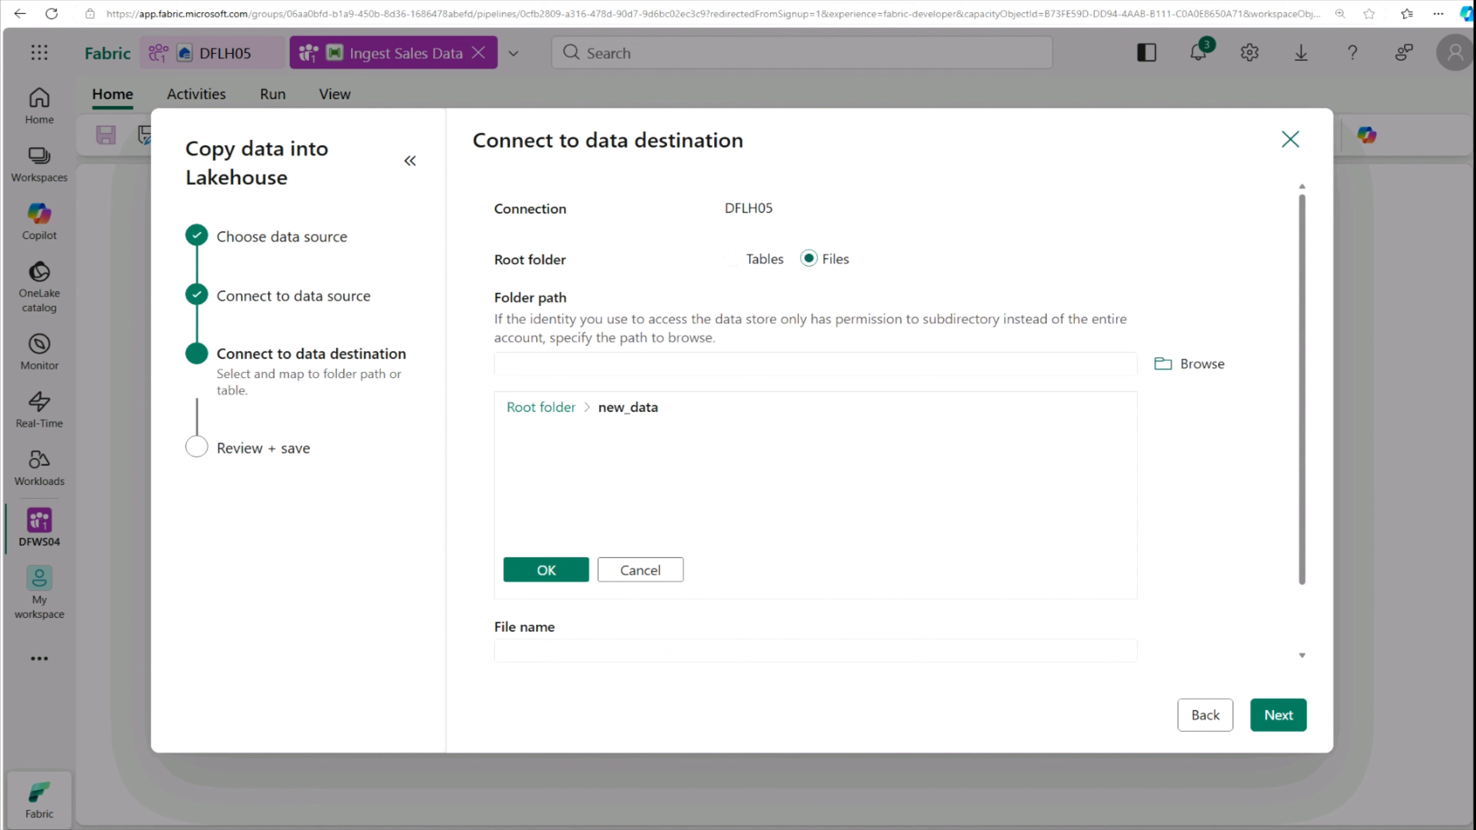
{"action": "left_click", "coordinate": [553, 572]}
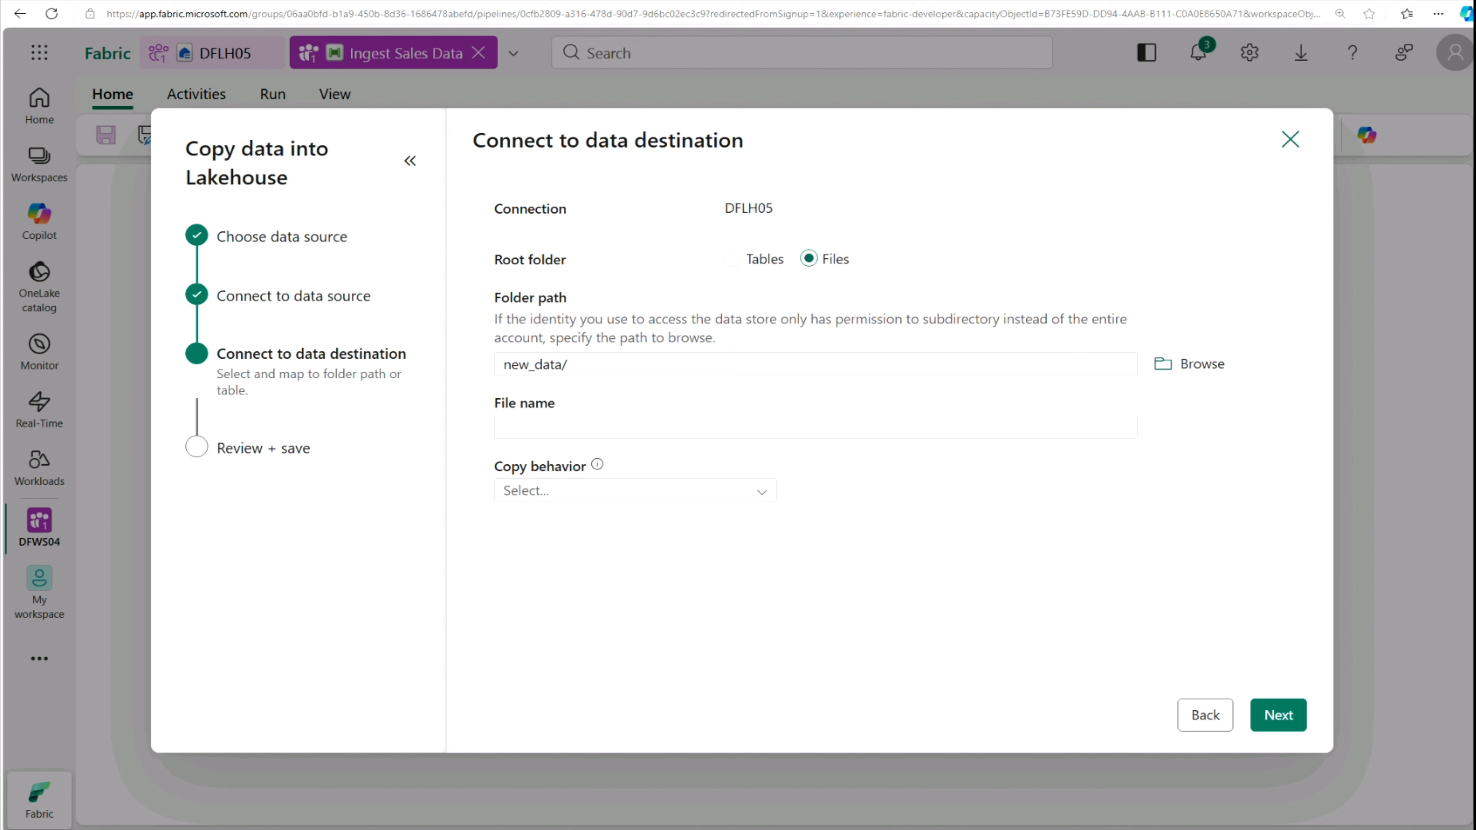
Name the destination file sales.csv, leave its copy behavior unselected, and continue to the file format settings
{"action": "left_click", "coordinate": [504, 427]}
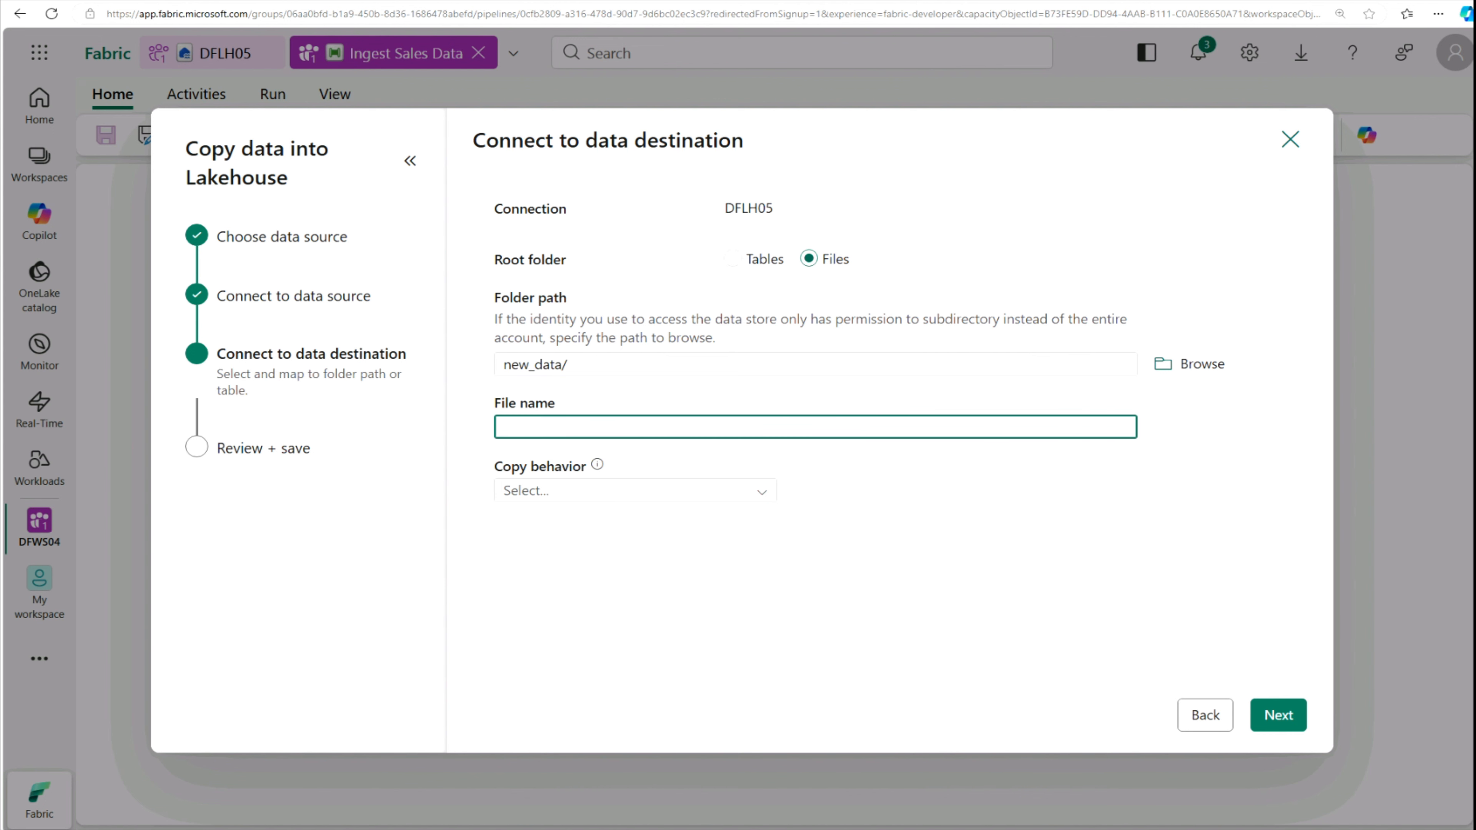
{"action": "type", "text": "sales.csv"}
{"action": "left_click", "coordinate": [758, 505]}
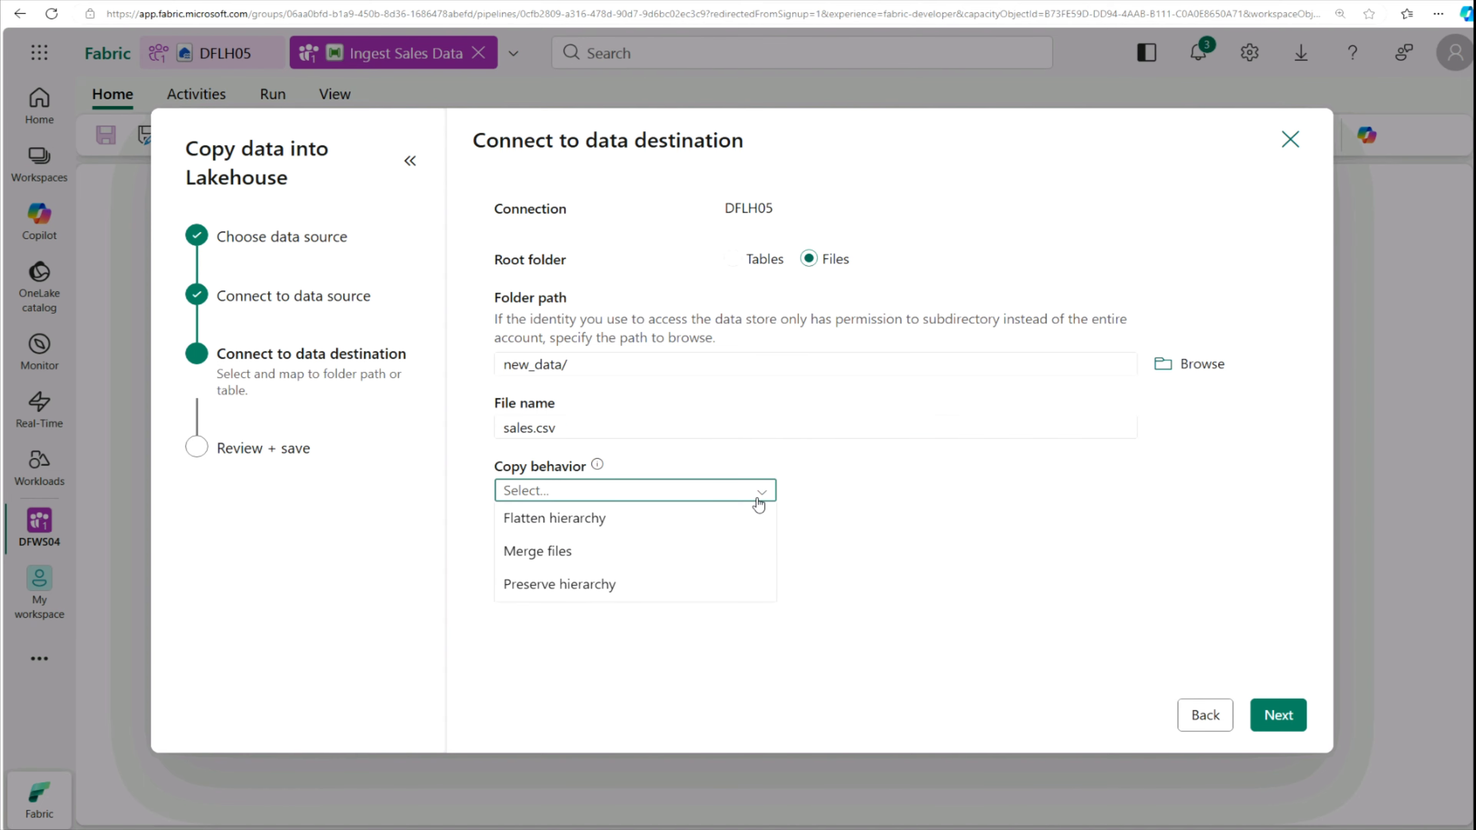
{"action": "left_click", "coordinate": [864, 505]}
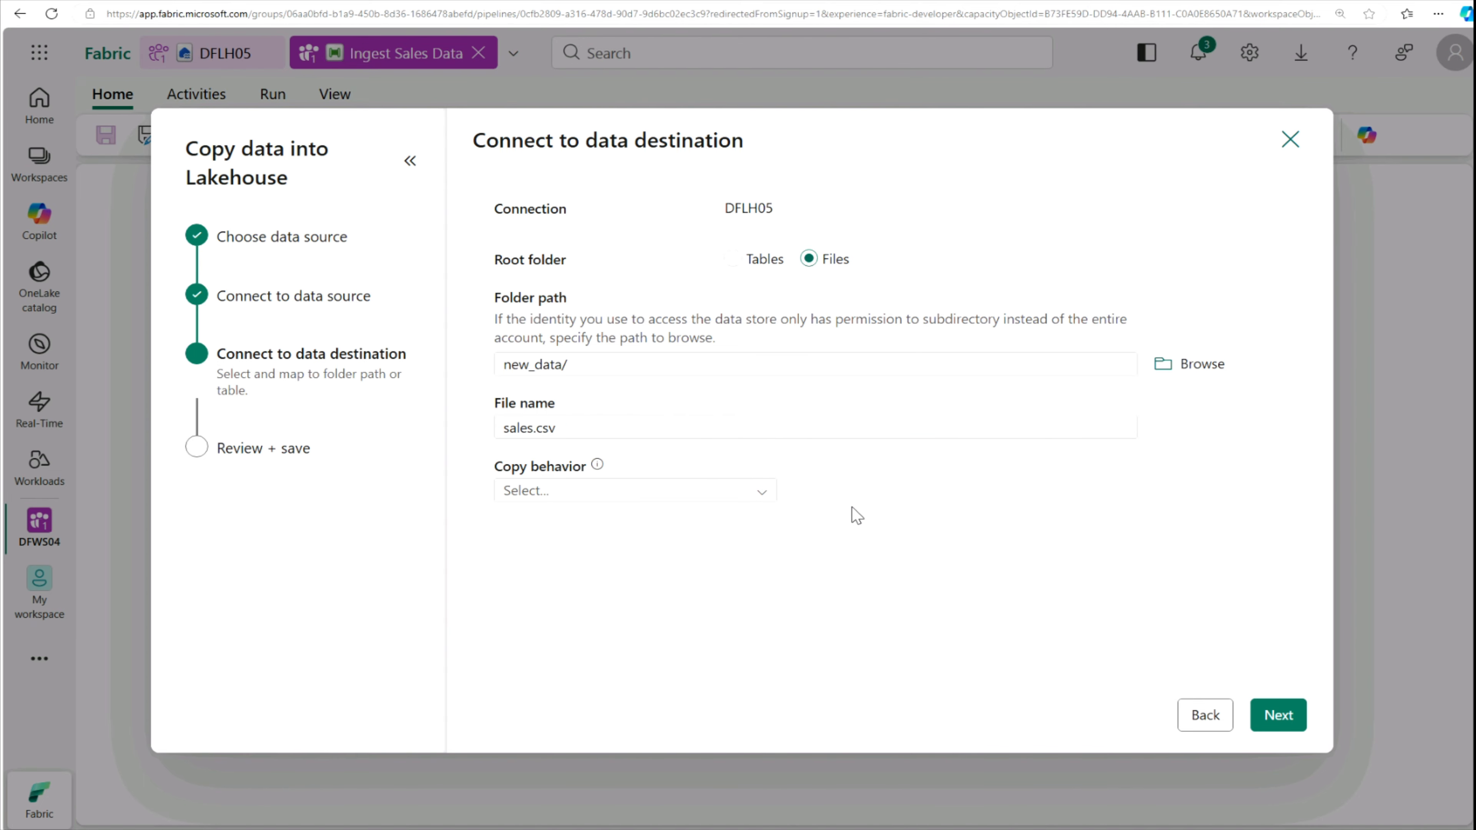
{"action": "left_click", "coordinate": [1288, 719]}
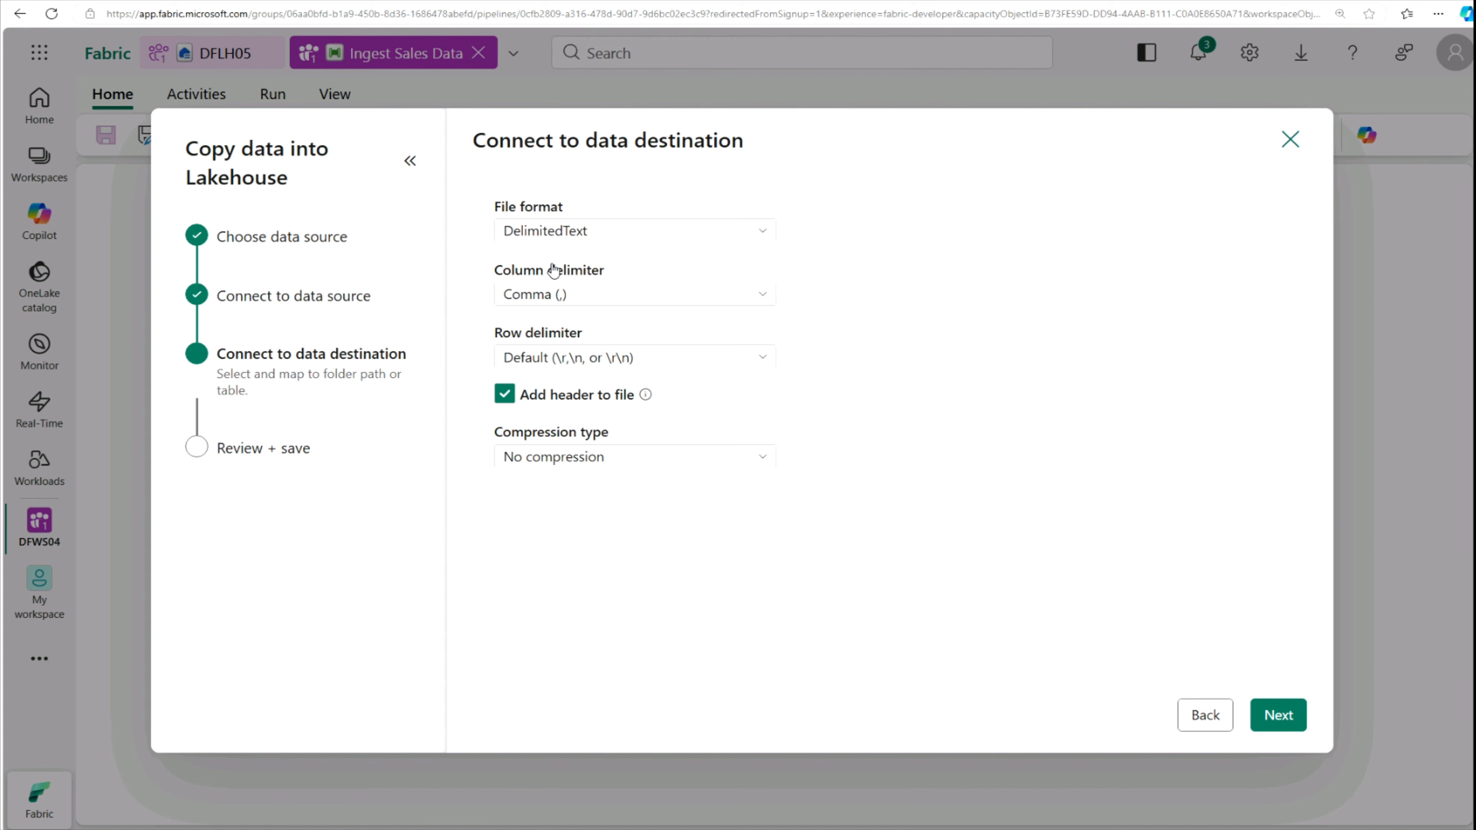
Set the destination file's row delimiter to Line feed (\n) and continue to the copy summary
{"action": "left_click", "coordinate": [764, 360]}
{"action": "left_click", "coordinate": [601, 465]}
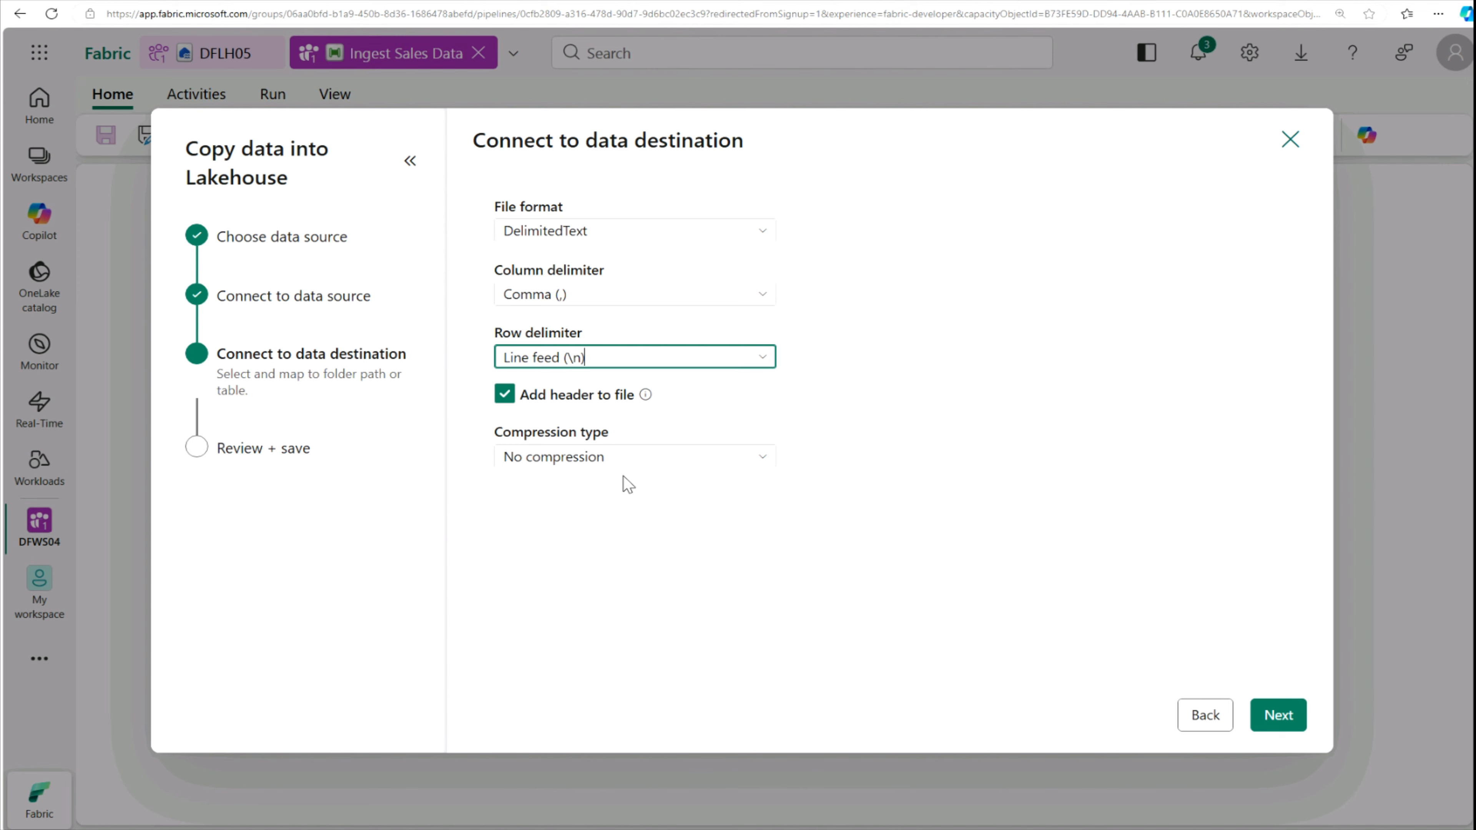
{"action": "left_click", "coordinate": [1281, 716]}
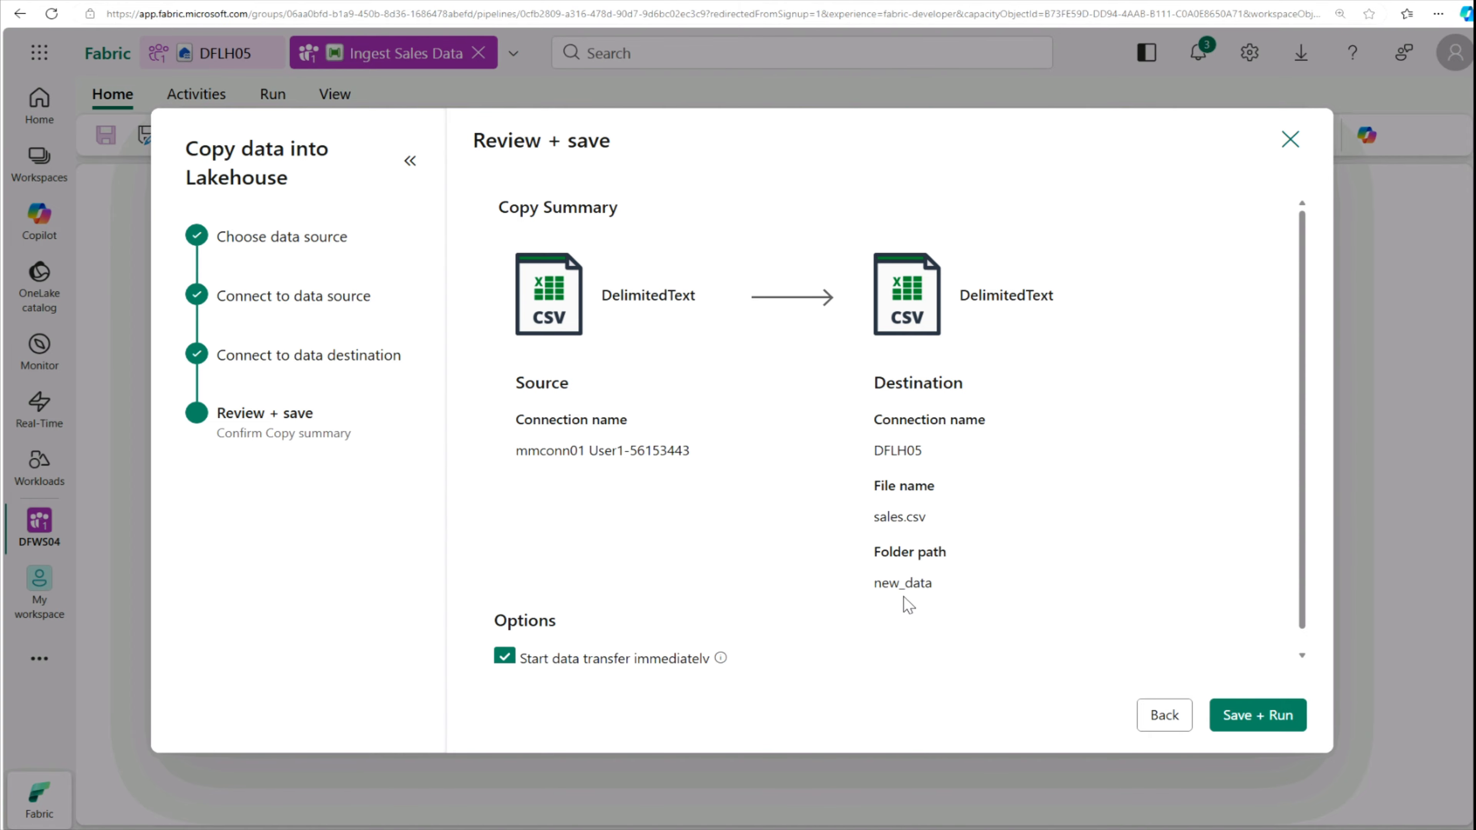
Save and run the copy with immediate data transfer, and enlarge the output area to follow the pipeline status
{"action": "scroll", "coordinate": [819, 519], "scroll_direction": "down", "scroll_amount": 1}
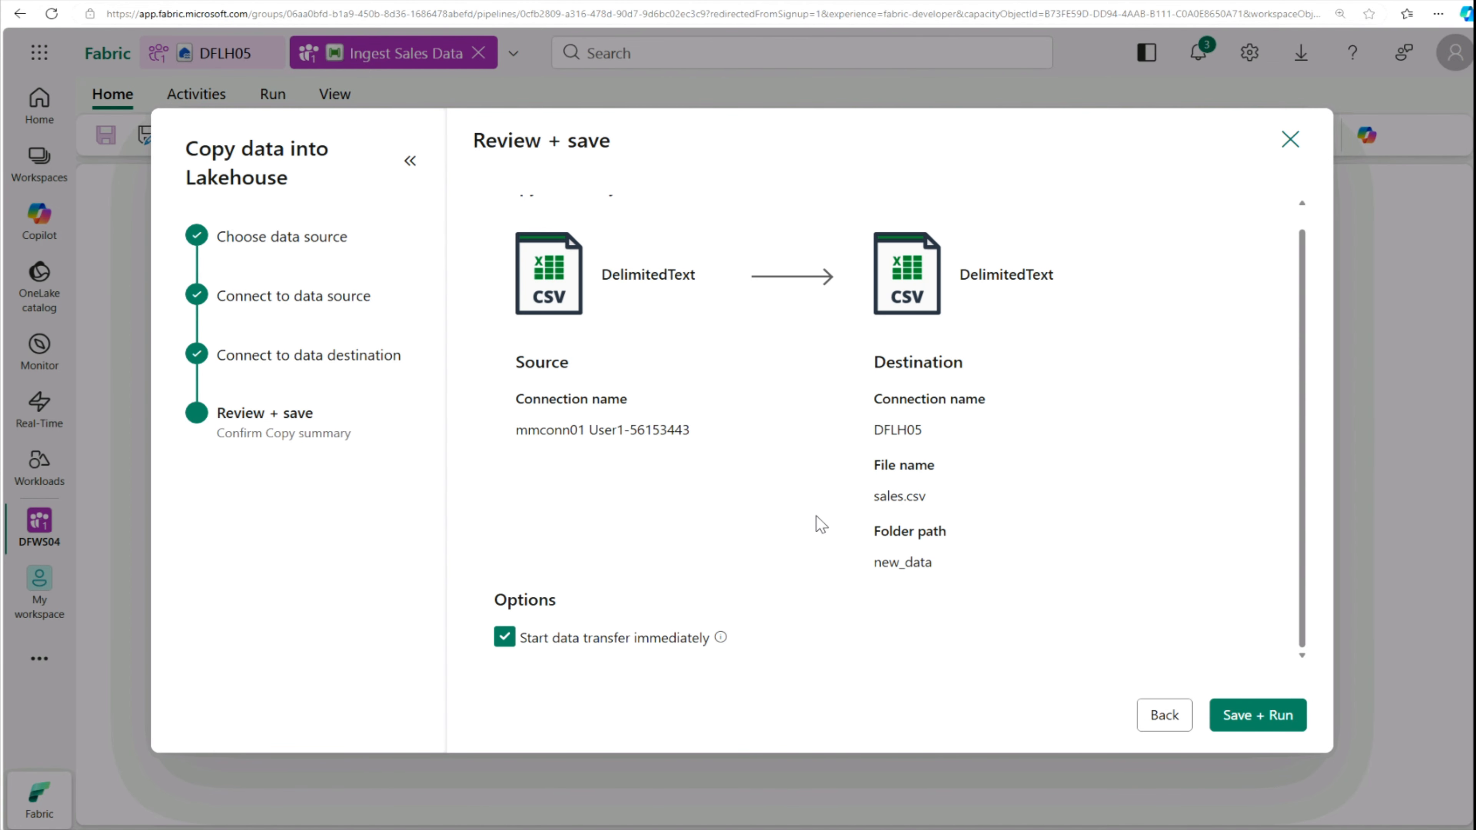
{"action": "left_click", "coordinate": [1251, 719]}
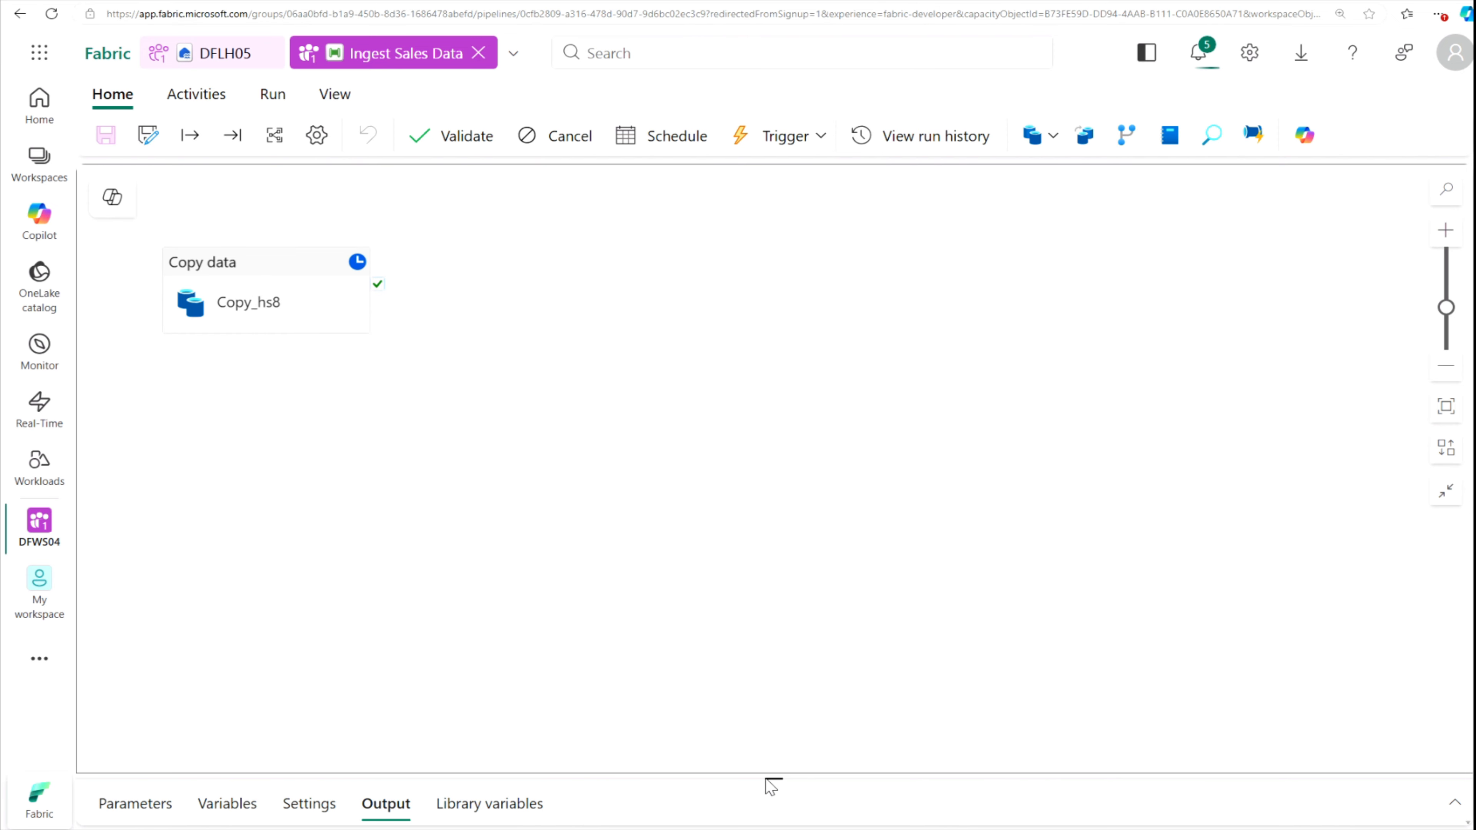
{"action": "left_click_drag", "start_coordinate": [778, 628], "coordinate": [762, 530]}
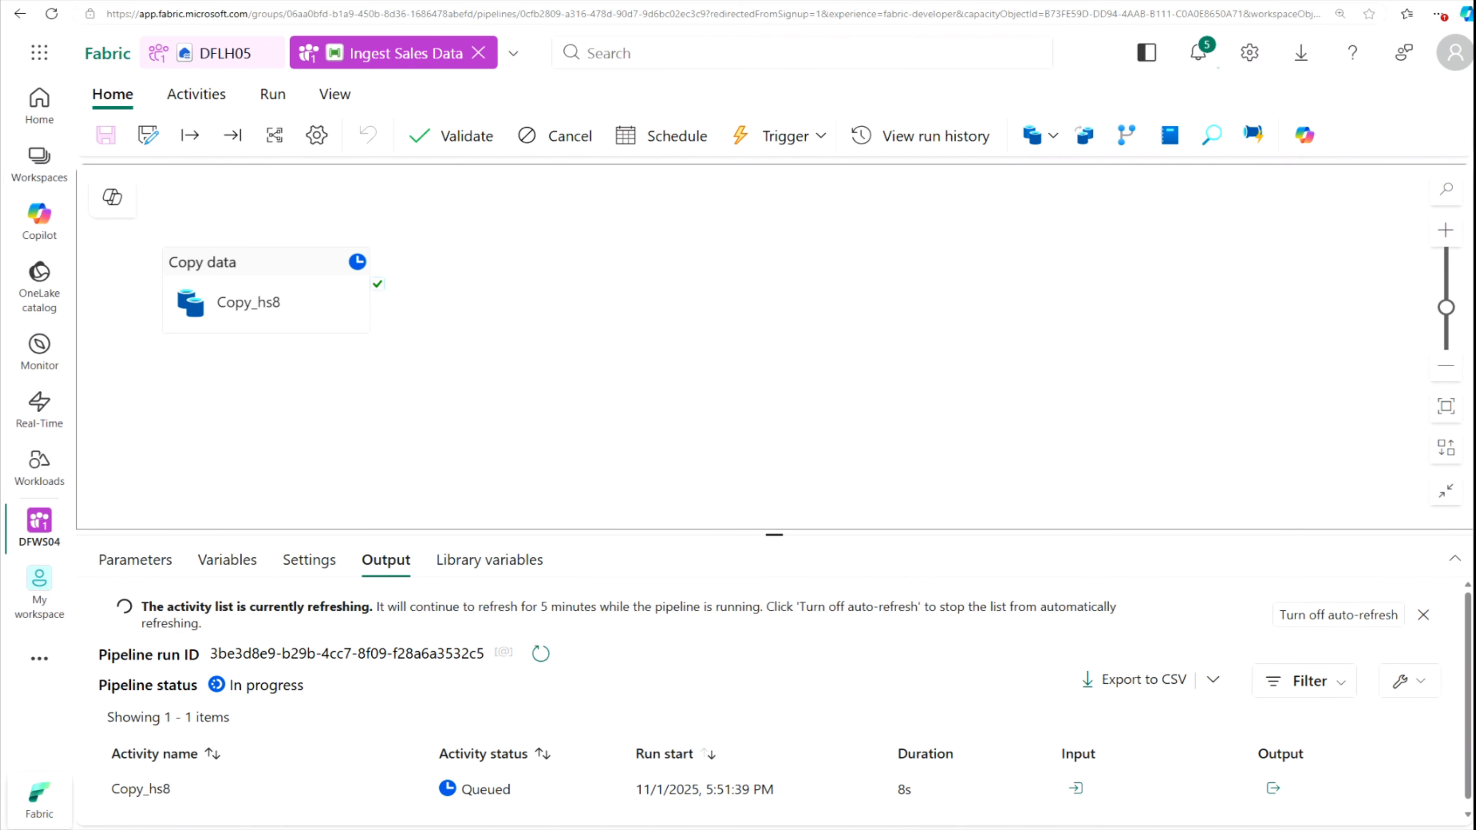
{"action": "left_click_drag", "start_coordinate": [231, 693], "coordinate": [313, 698]}
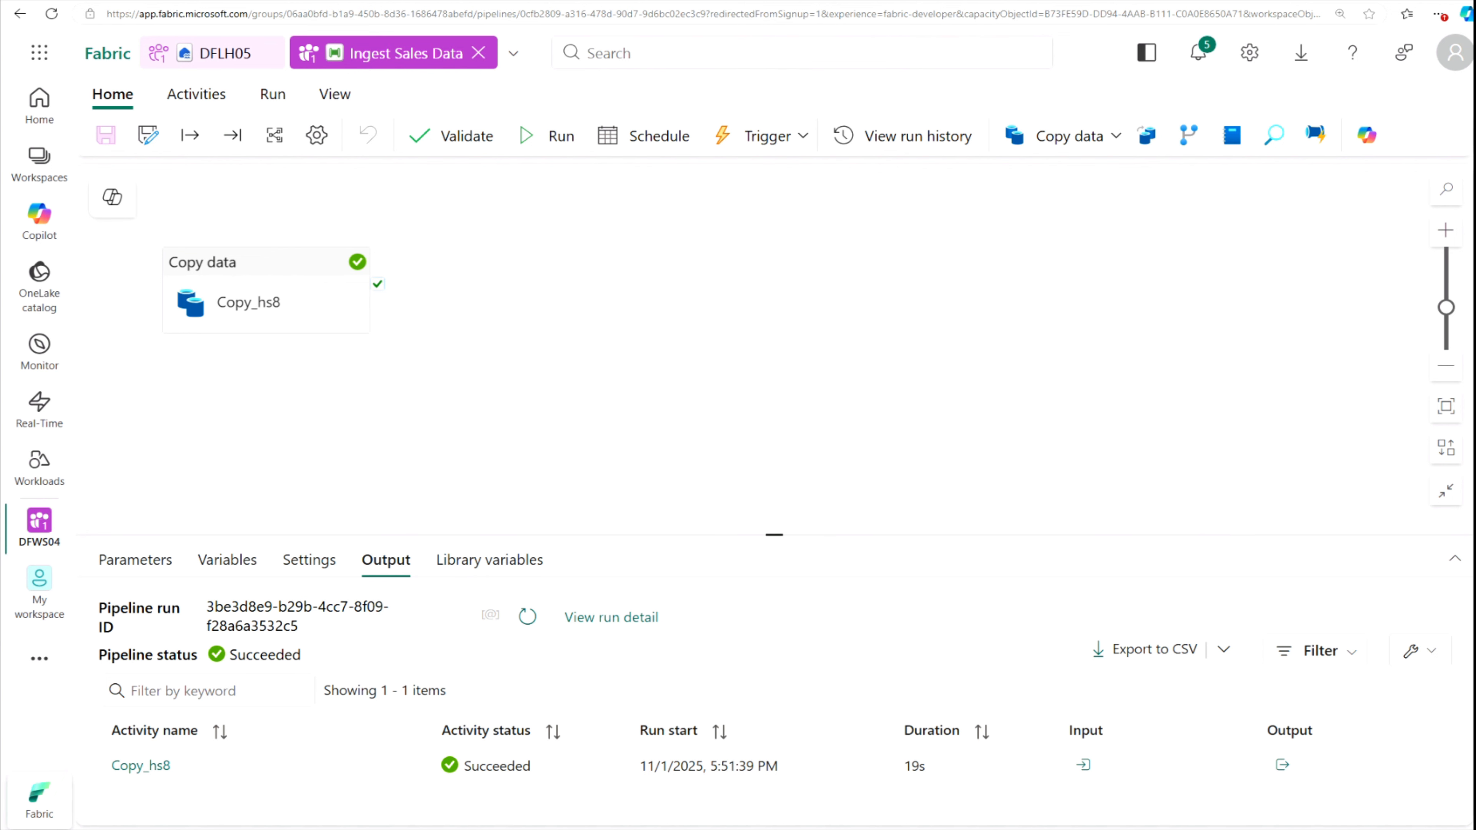
Refresh the Files folder of lakehouse DFLH05 and open new_data to check for the copied file
{"action": "left_click", "coordinate": [222, 55]}
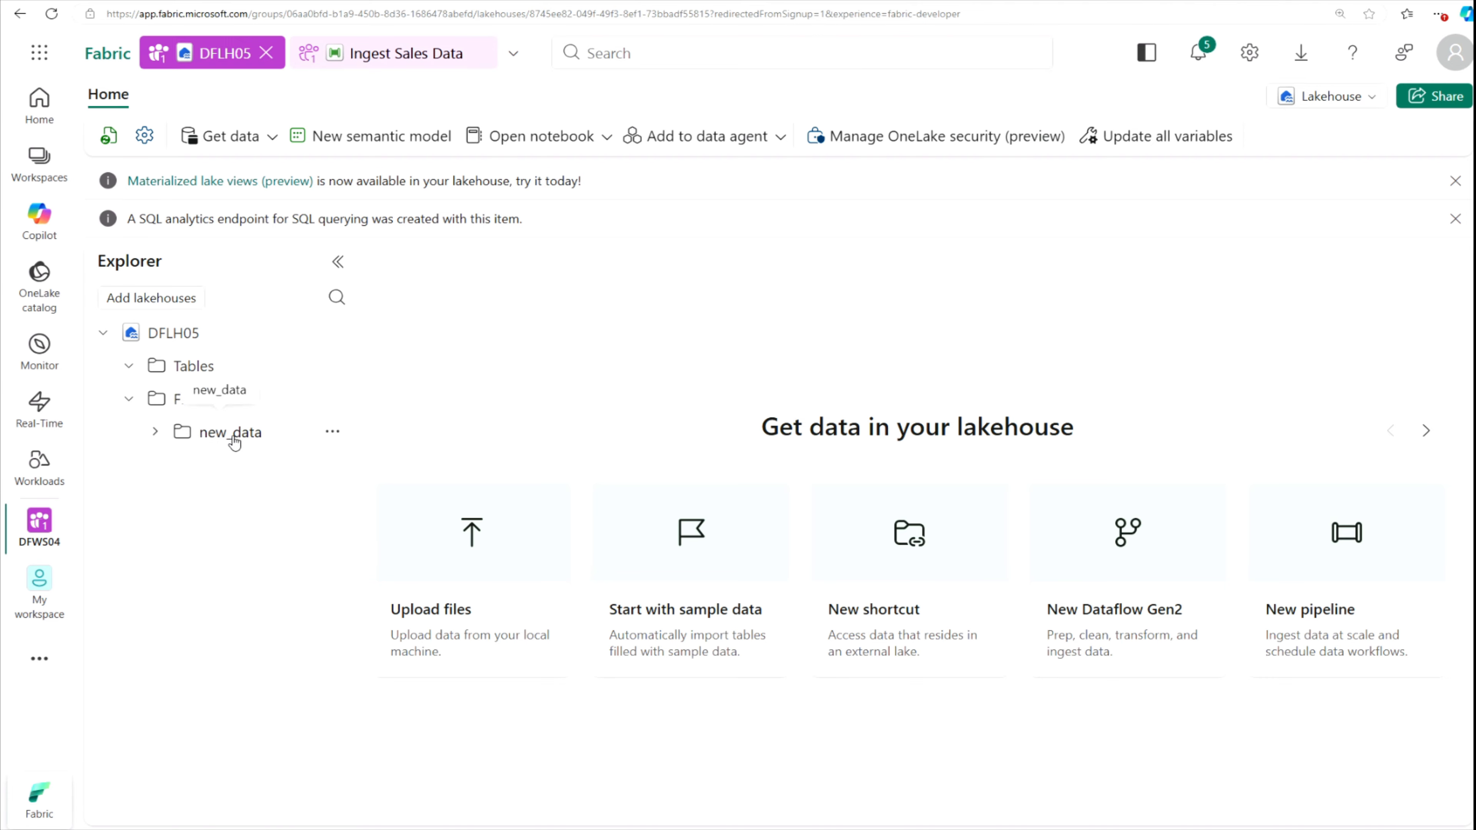
{"action": "left_click", "coordinate": [156, 434]}
{"action": "left_click", "coordinate": [332, 399]}
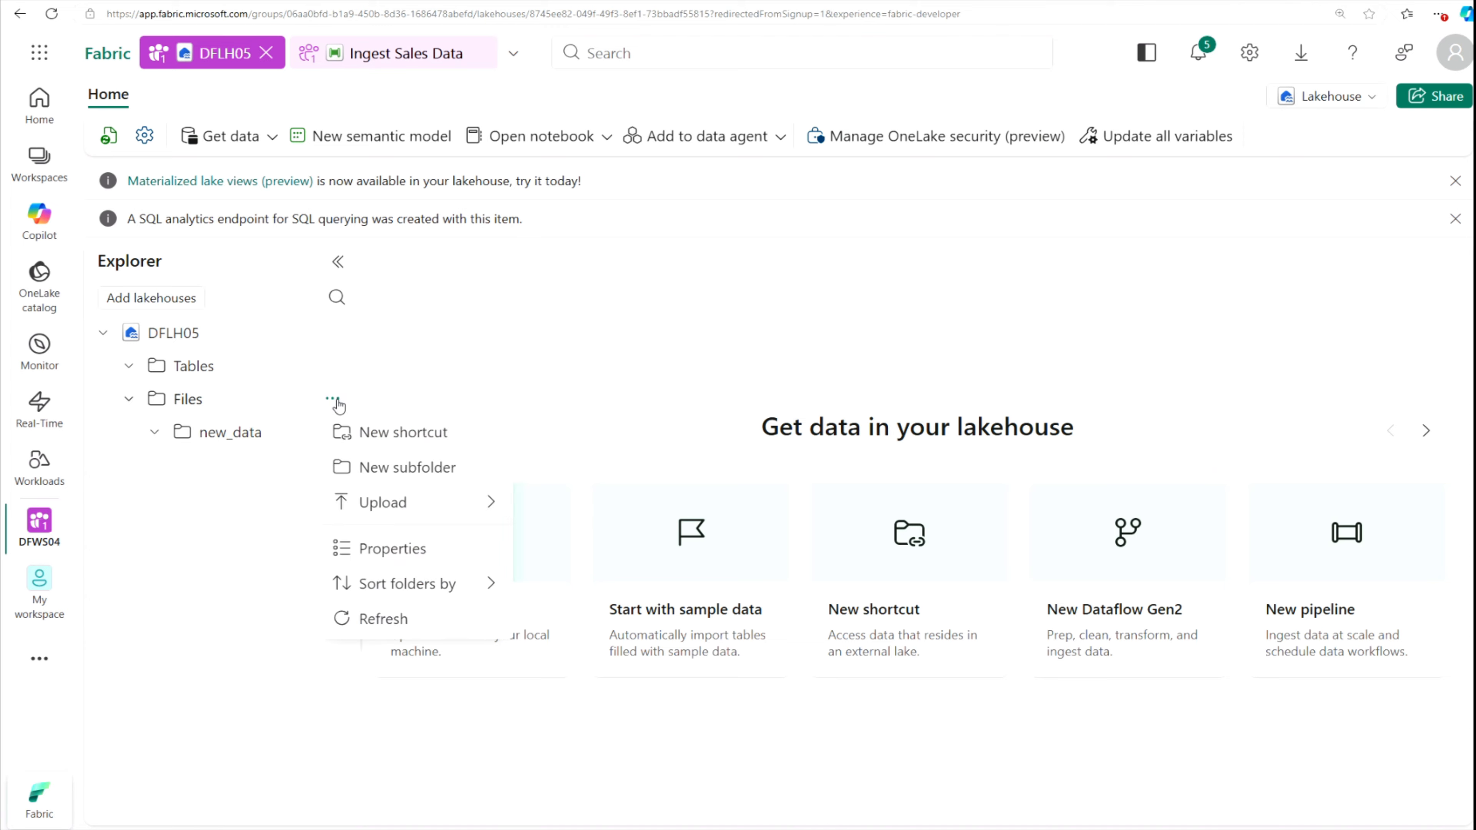
{"action": "left_click", "coordinate": [371, 620]}
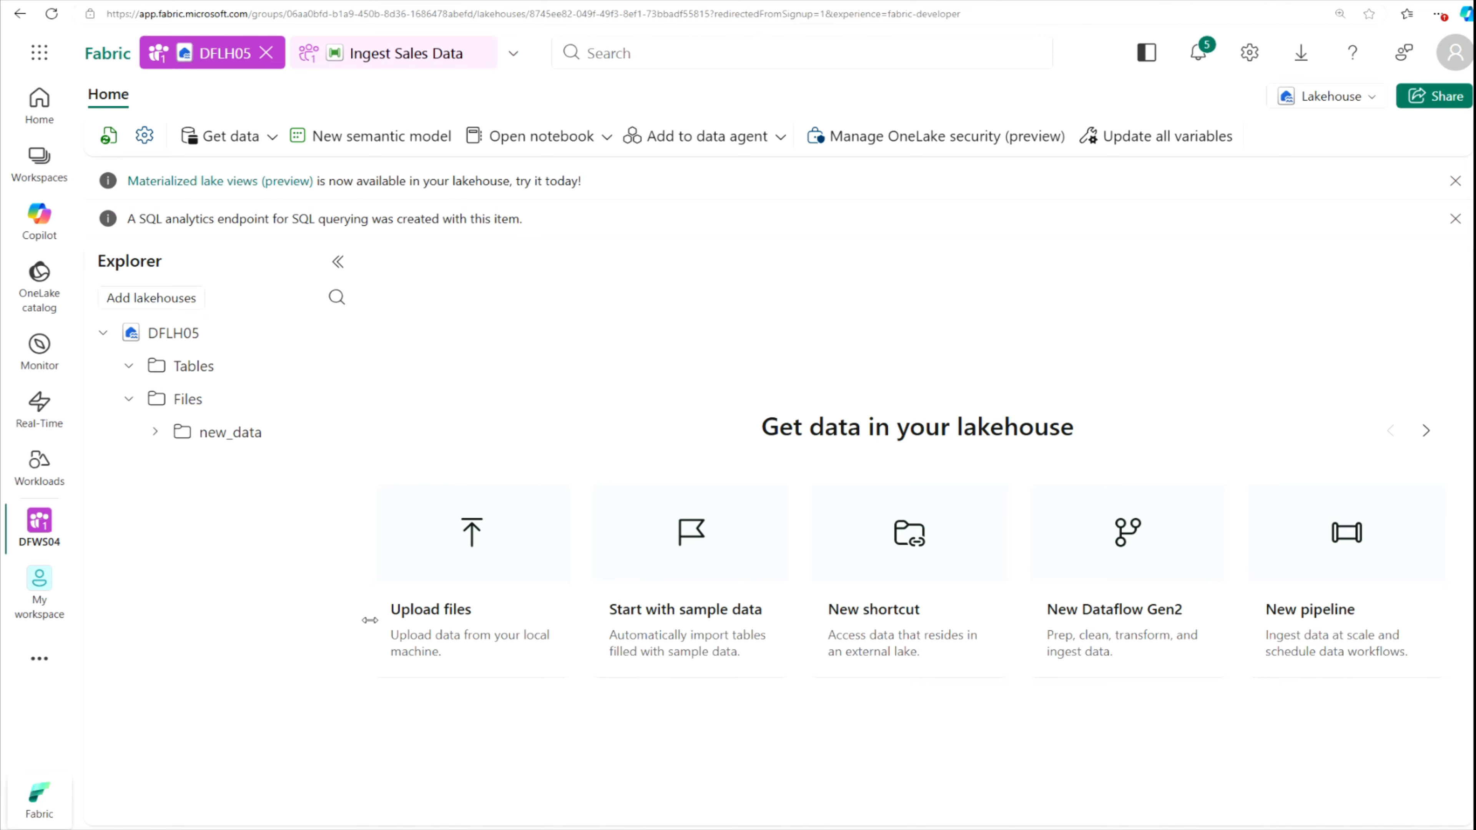
{"action": "left_click", "coordinate": [240, 443]}
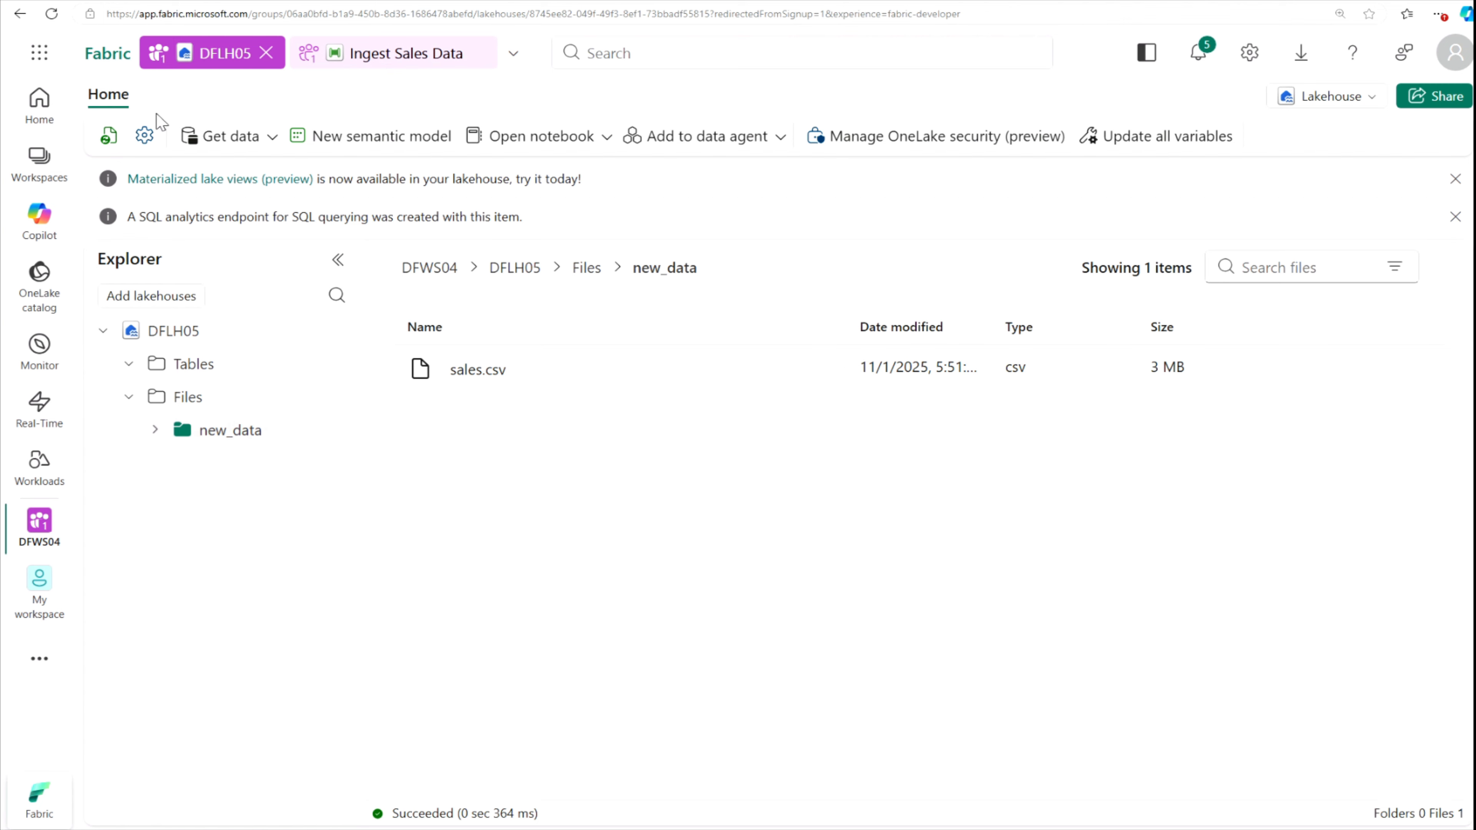
Return to workspace DFWS04, dismiss the task flow tip, and choose Notebook as the new item type
{"action": "left_click", "coordinate": [38, 521]}
{"action": "left_click", "coordinate": [177, 169]}
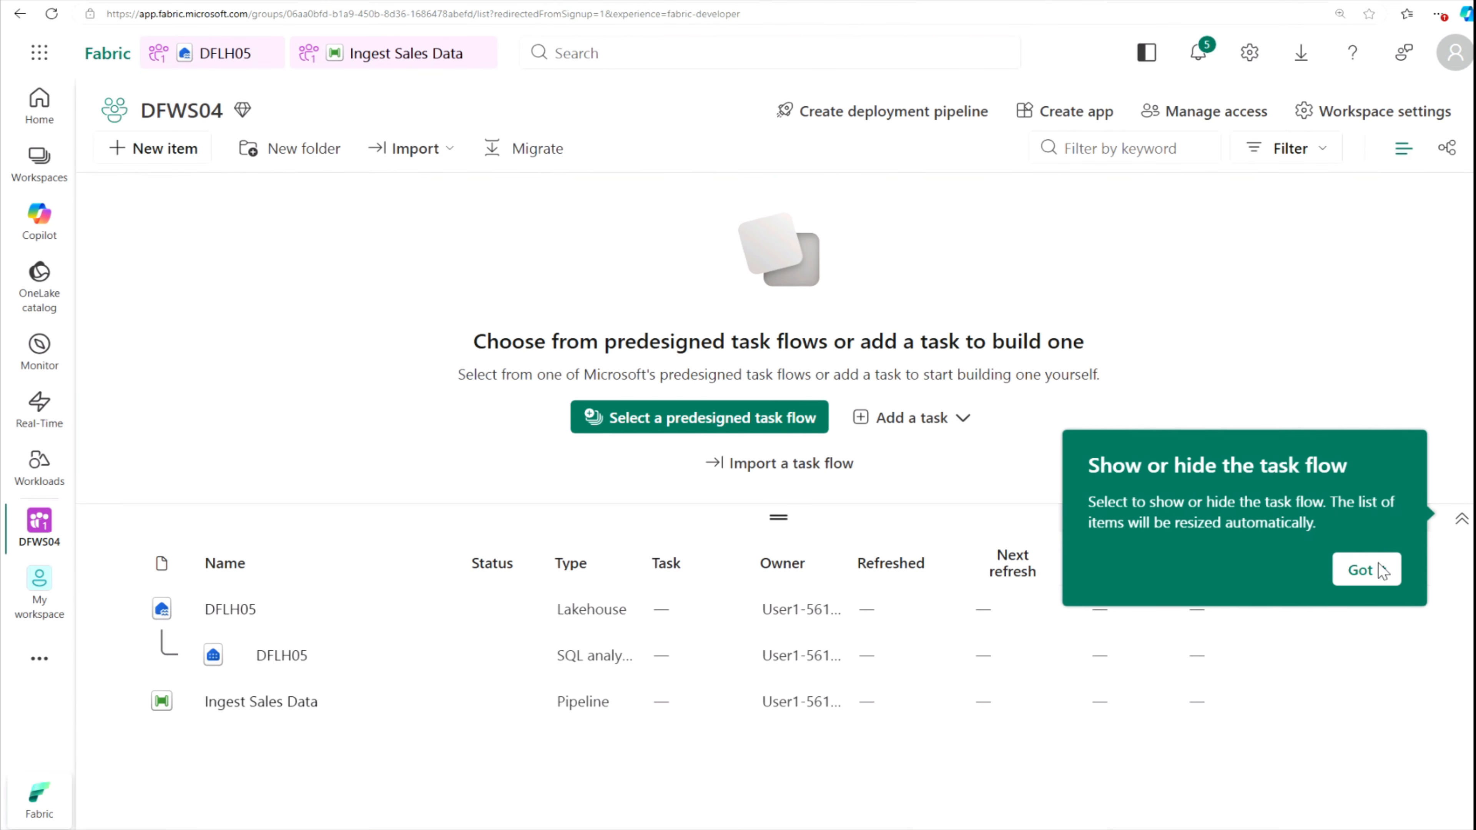
{"action": "left_click", "coordinate": [1380, 570]}
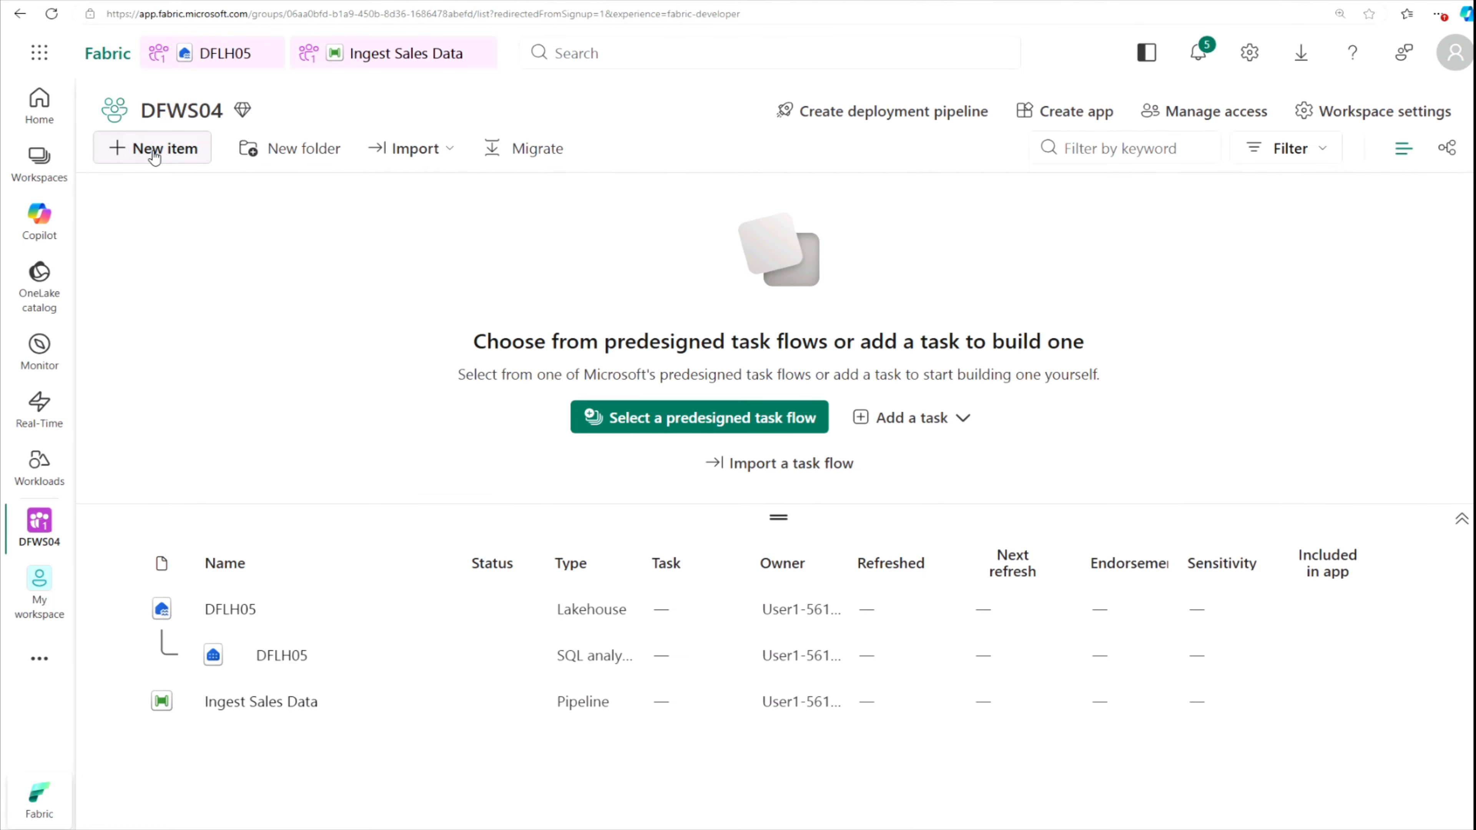
{"action": "left_click", "coordinate": [942, 410]}
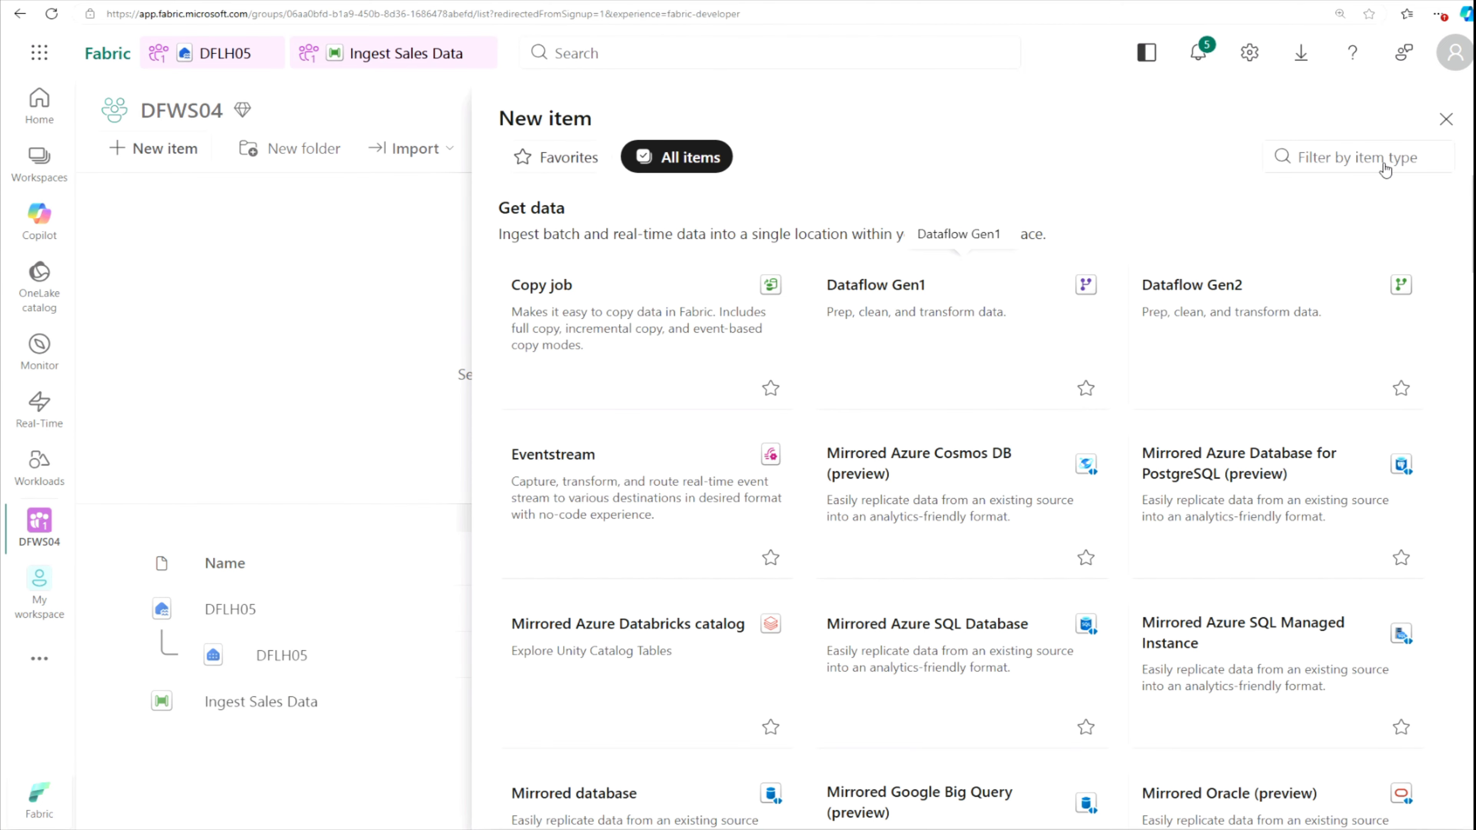
{"action": "left_click", "coordinate": [1358, 157]}
{"action": "type", "text": "note"}
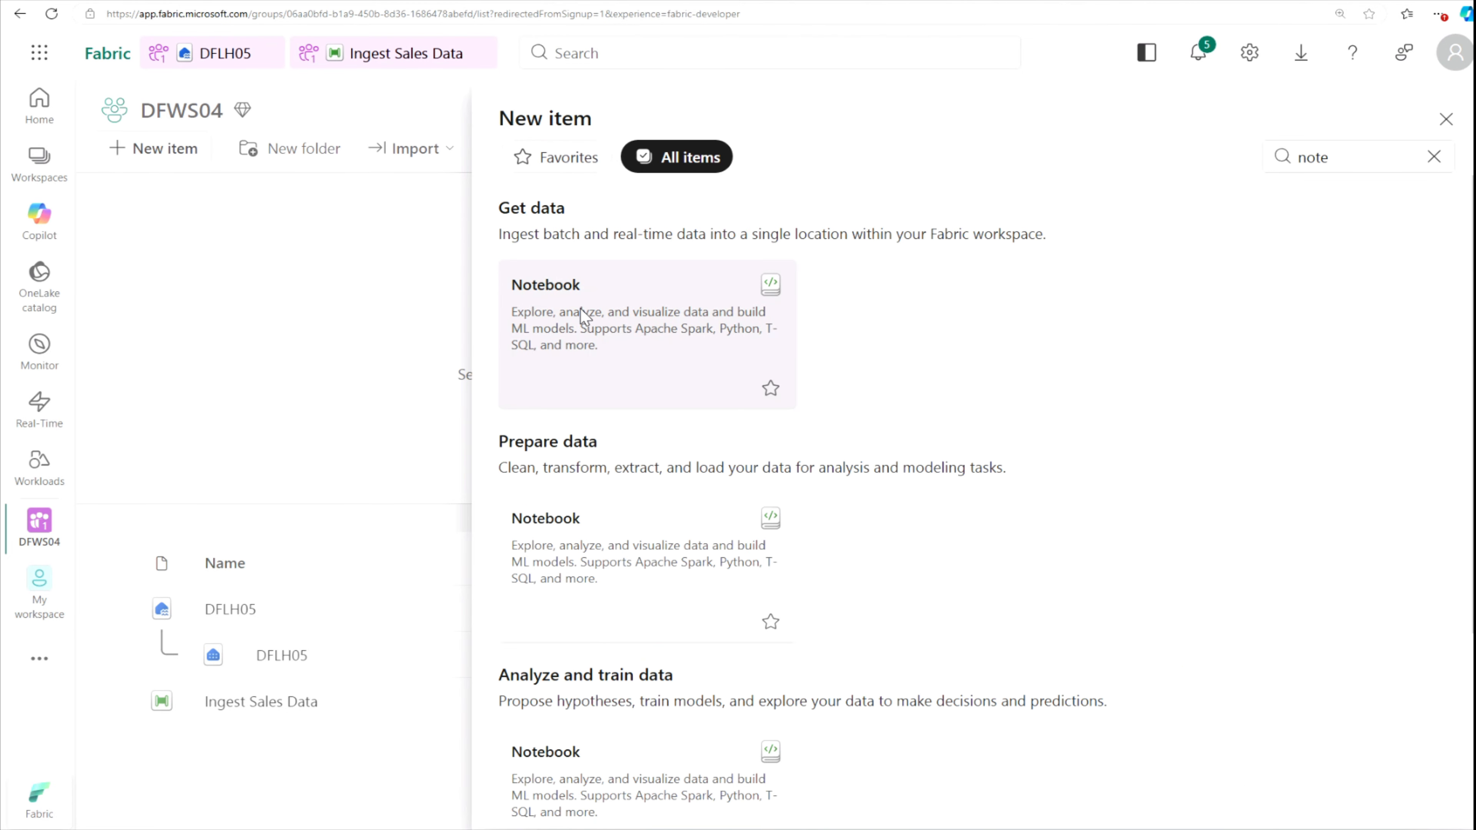
{"action": "left_click", "coordinate": [580, 308]}
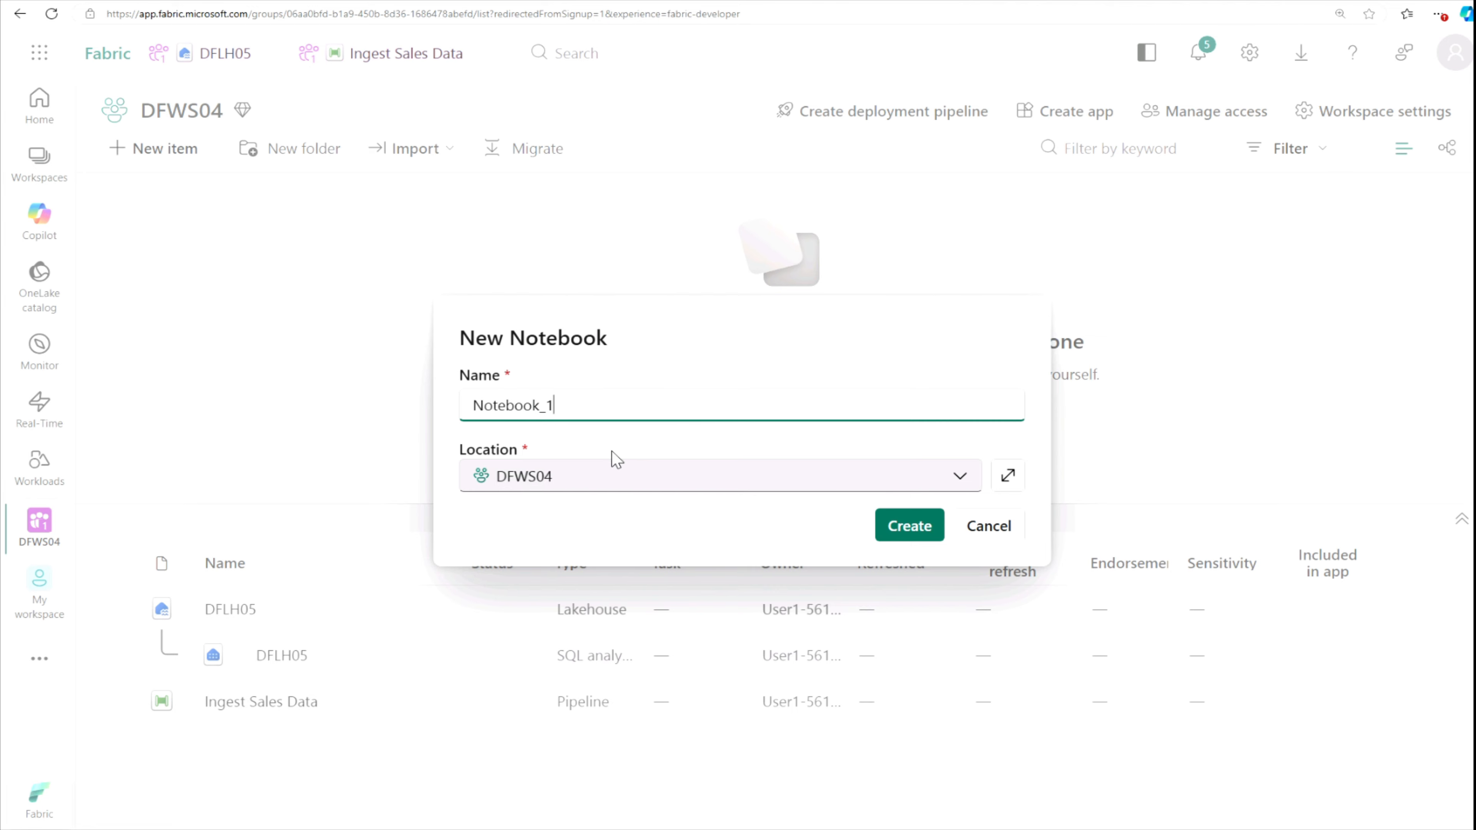
Create the notebook under the name DFNB04 in workspace DFWS04 and skip the AI tools tour
{"action": "key", "text": "ctrl+a"}
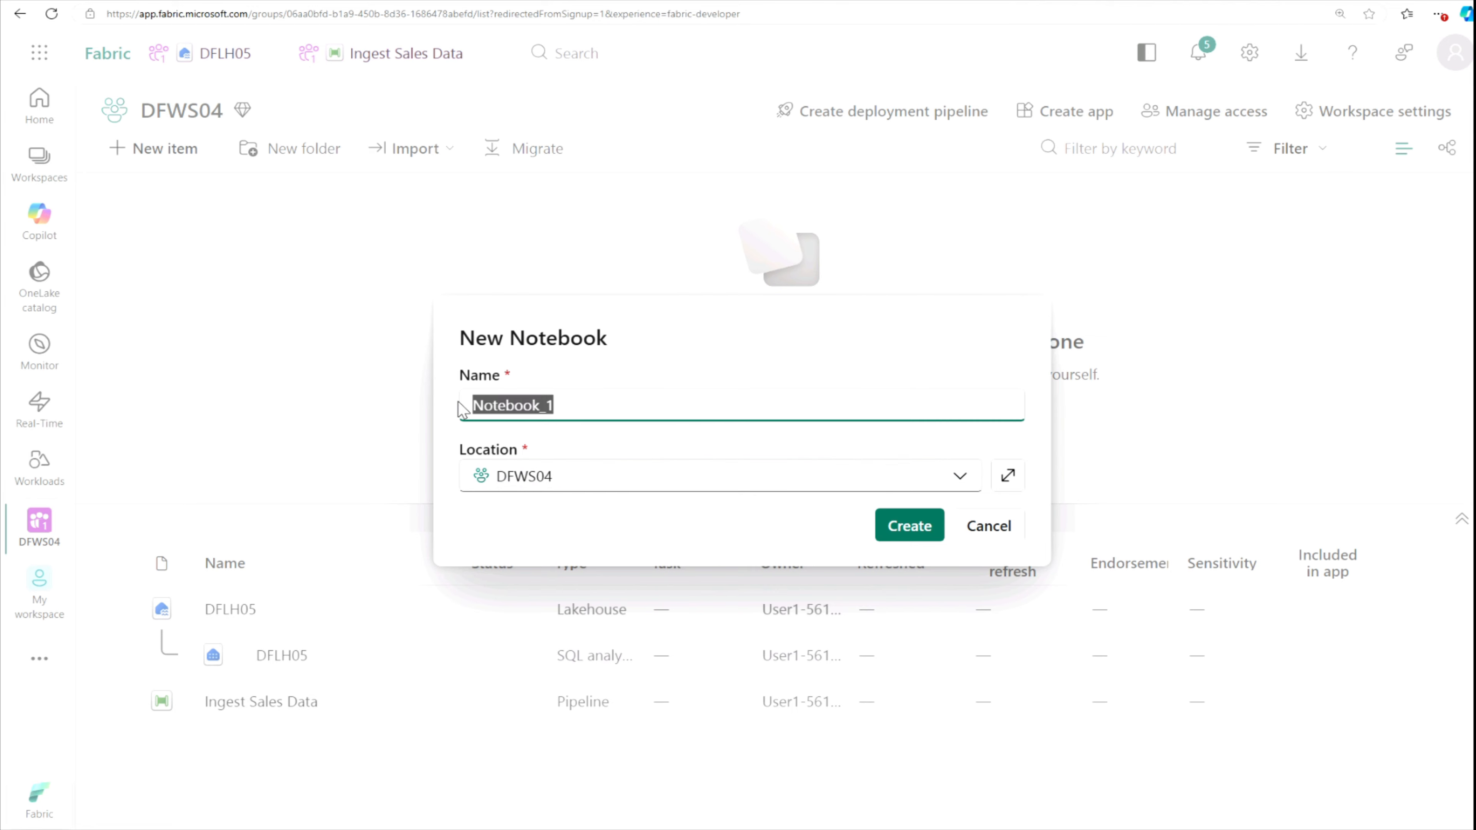
{"action": "type", "text": "DFNB"}
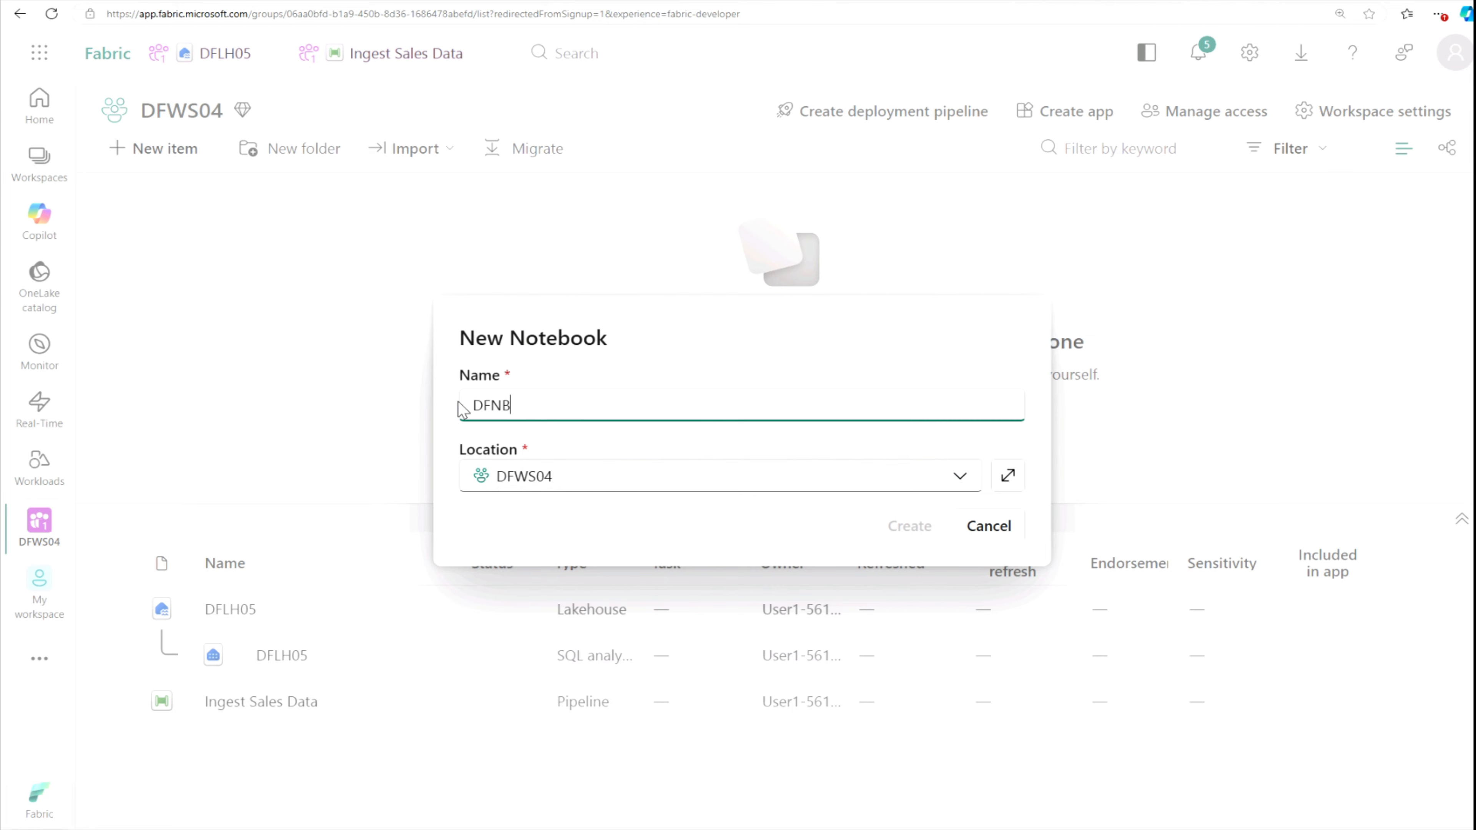
{"action": "type", "text": "05"}
{"action": "key", "text": "BackSpace"}
{"action": "type", "text": "4"}
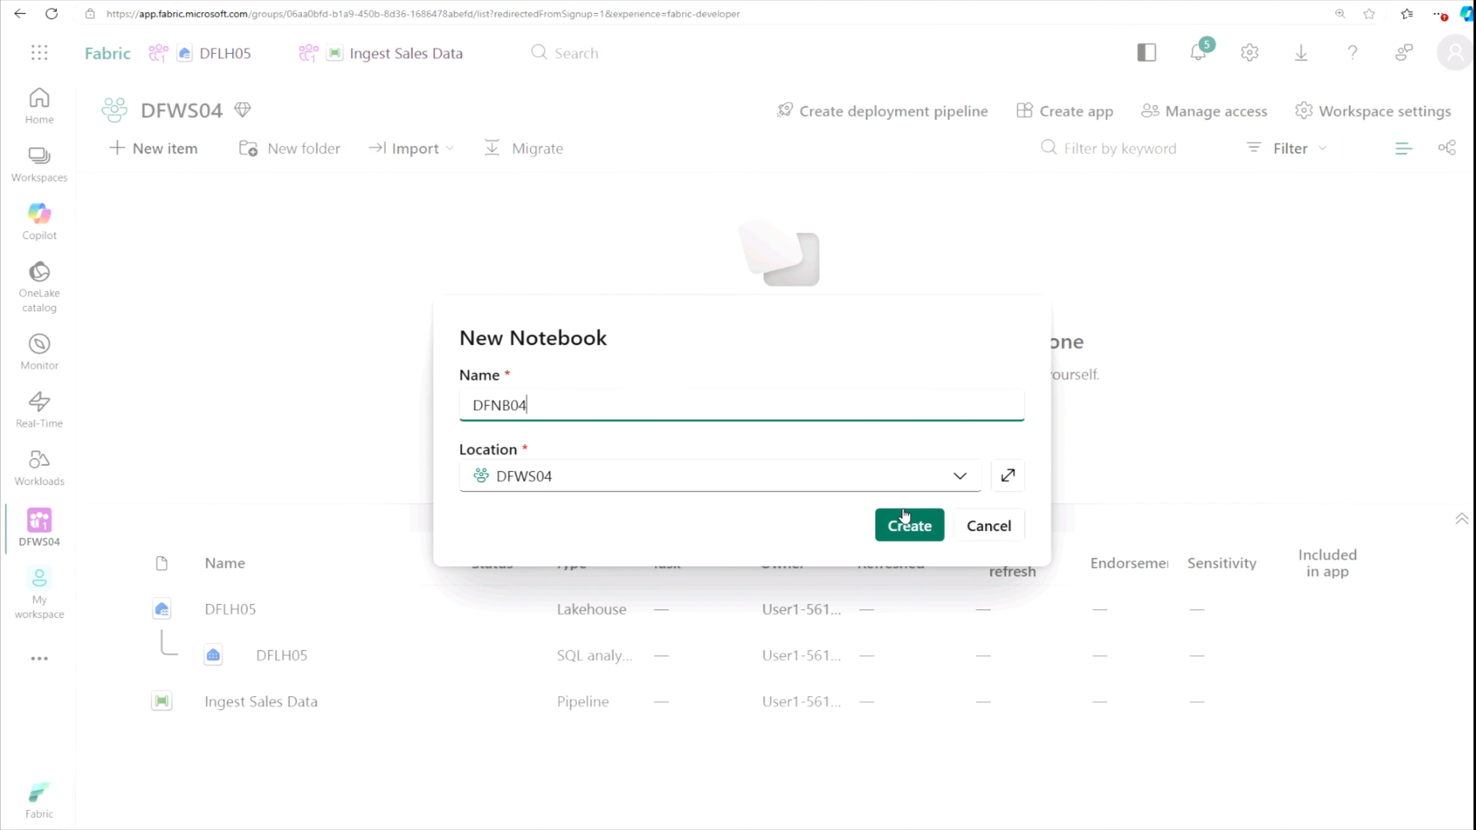
{"action": "left_click", "coordinate": [911, 530]}
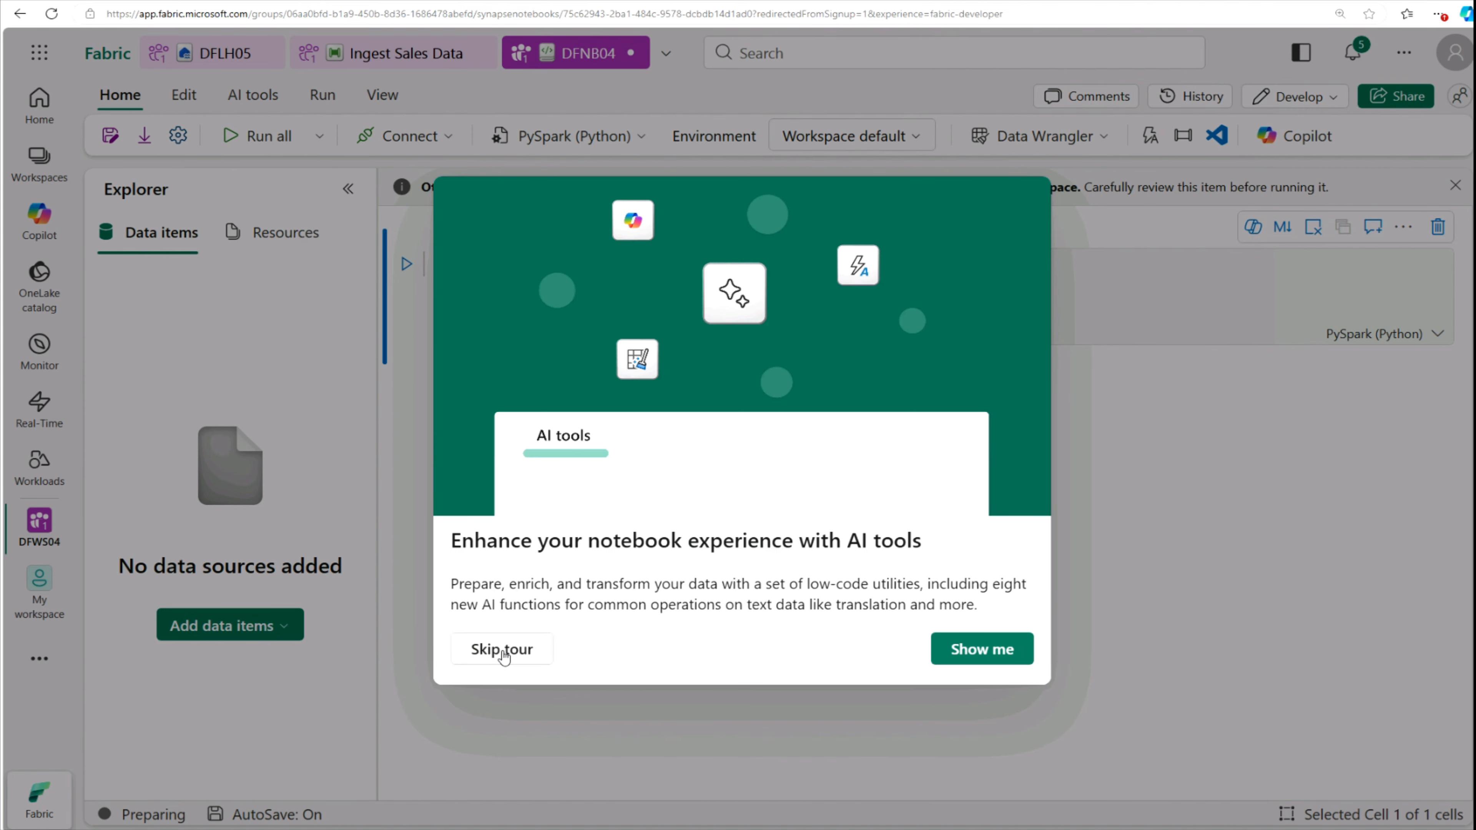
{"action": "left_click", "coordinate": [502, 650]}
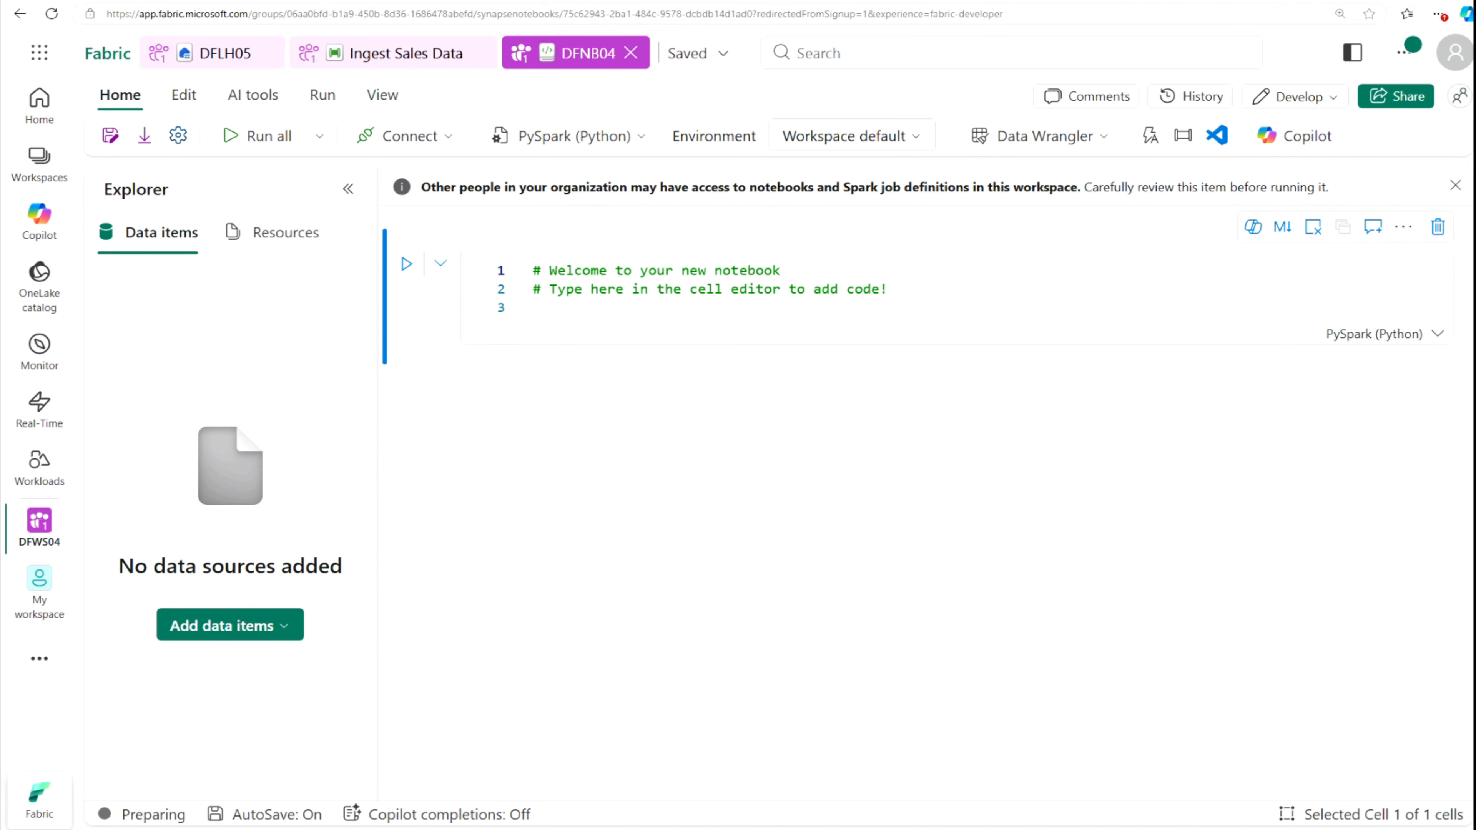
{"action": "left_click_drag", "start_coordinate": [881, 289], "coordinate": [533, 270]}
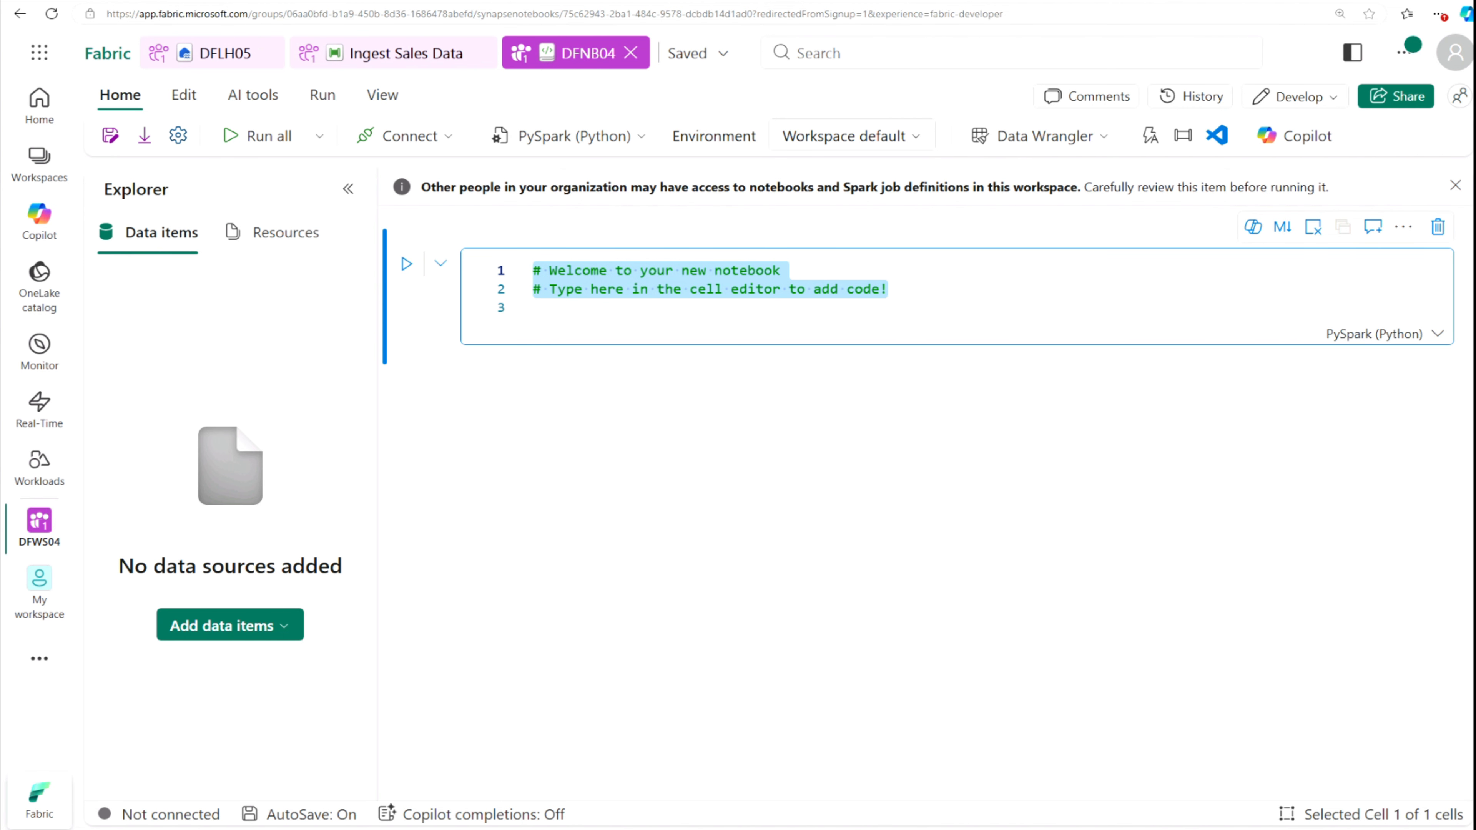
{"action": "right_click", "coordinate": [705, 283]}
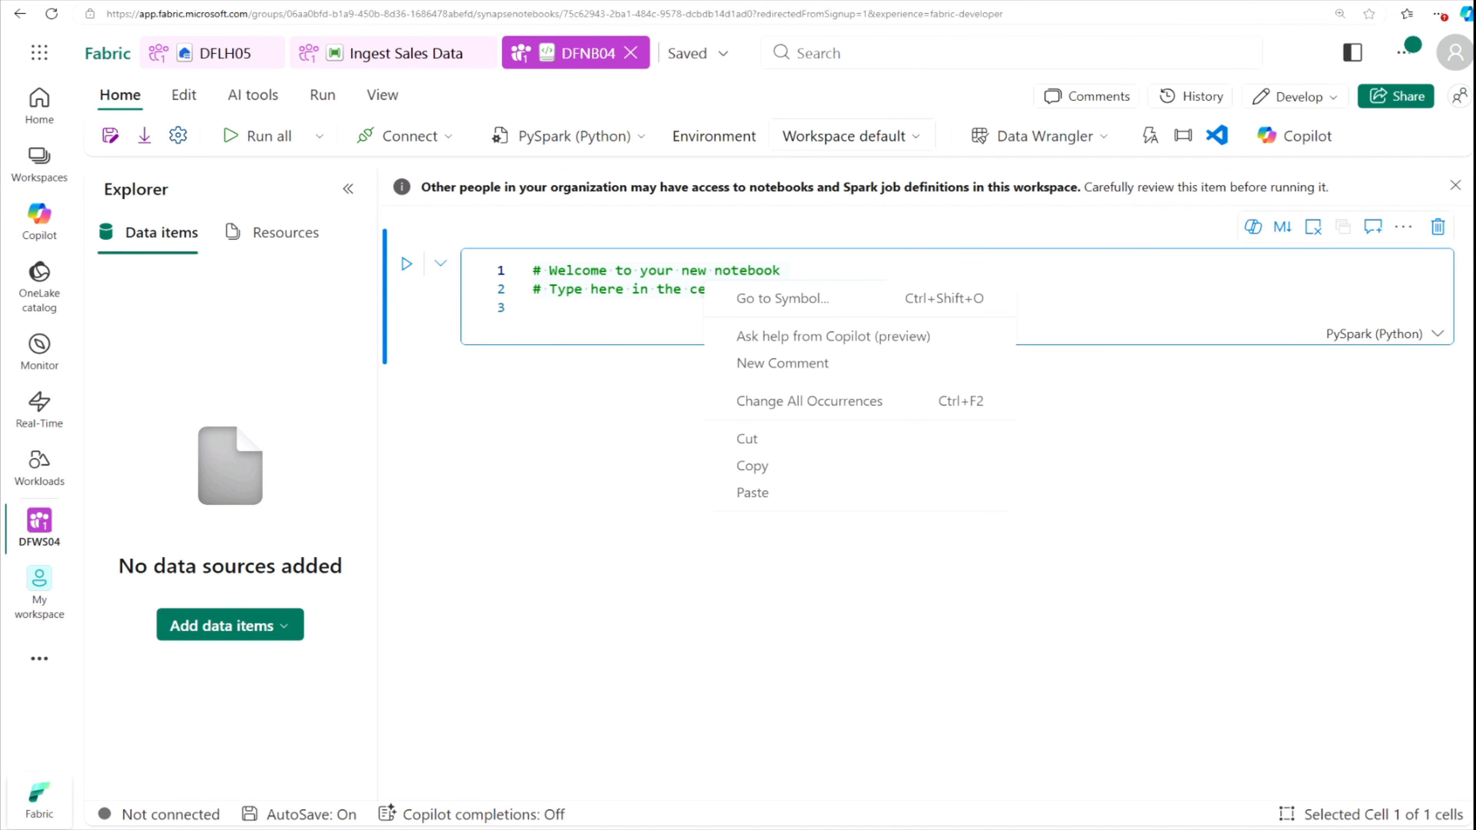
{"action": "key", "text": "Escape"}
{"action": "left_click_drag", "start_coordinate": [887, 289], "coordinate": [533, 271]}
{"action": "right_click", "coordinate": [541, 274]}
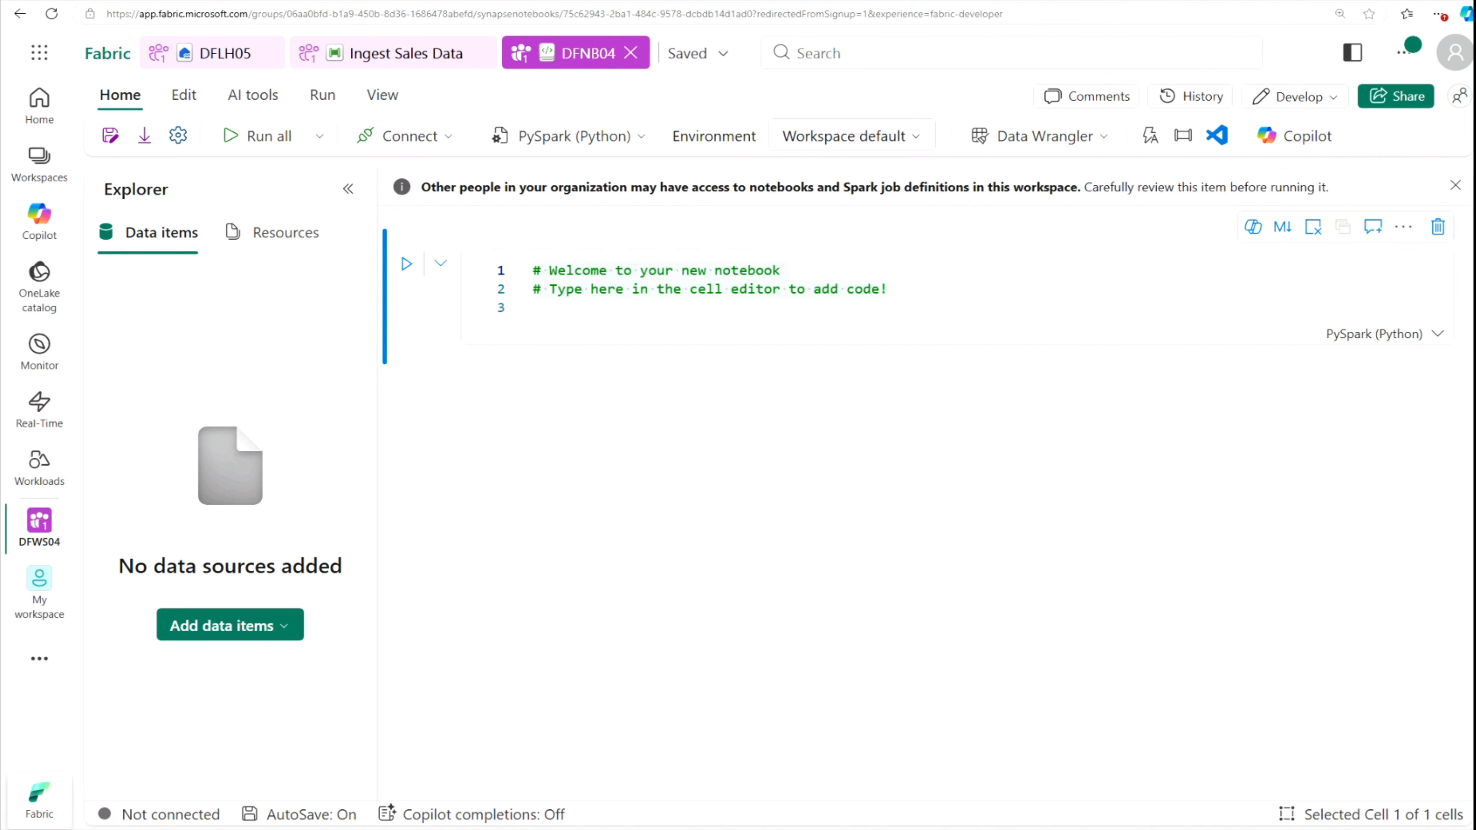
{"action": "key", "text": "Escape"}
Replace the default comments in the notebook's first cell with table_name = "sales"
{"action": "left_click_drag", "start_coordinate": [888, 289], "coordinate": [534, 270]}
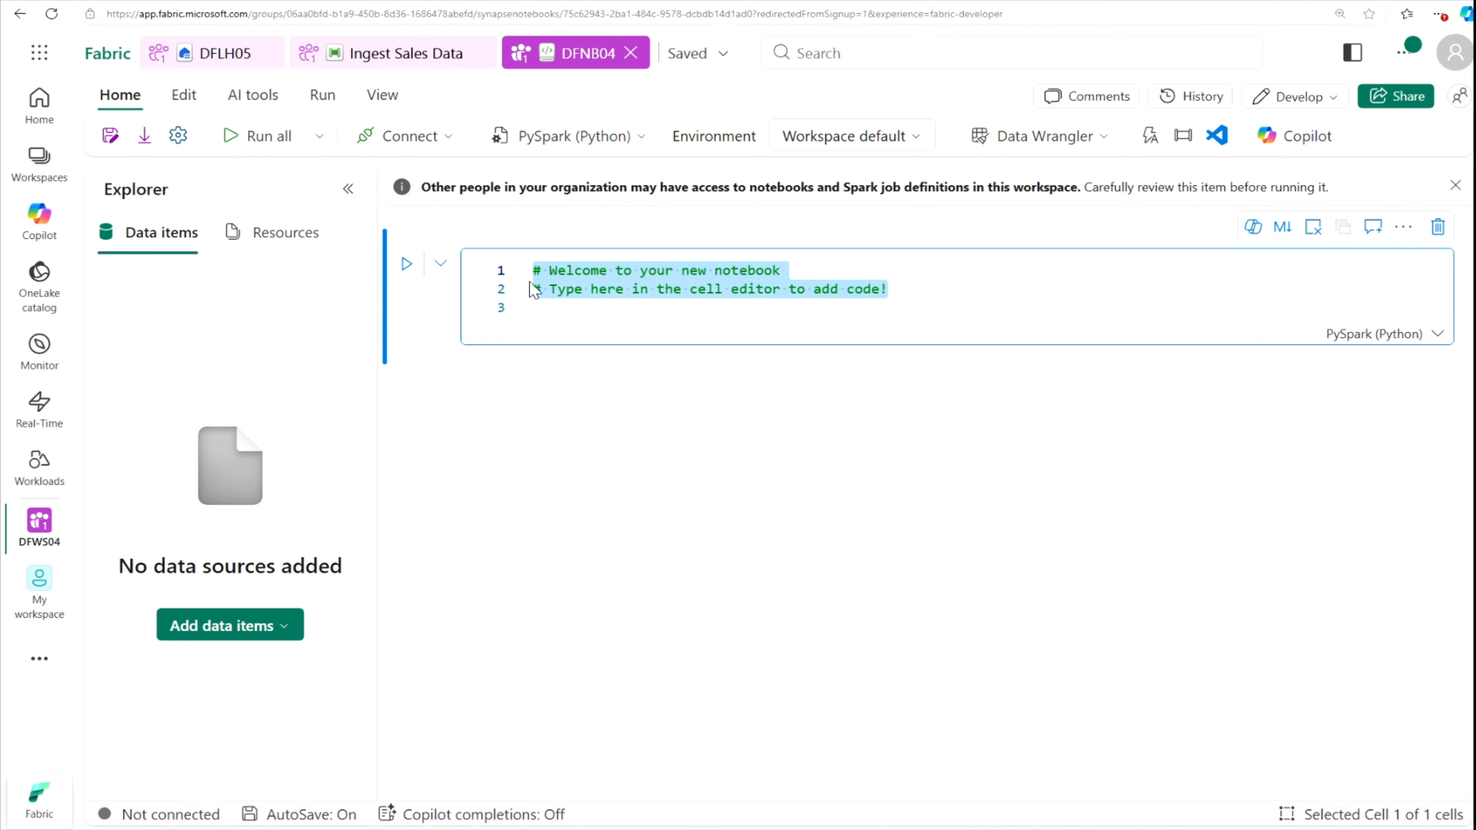
{"action": "type", "text": "table_name = \"sales\""}
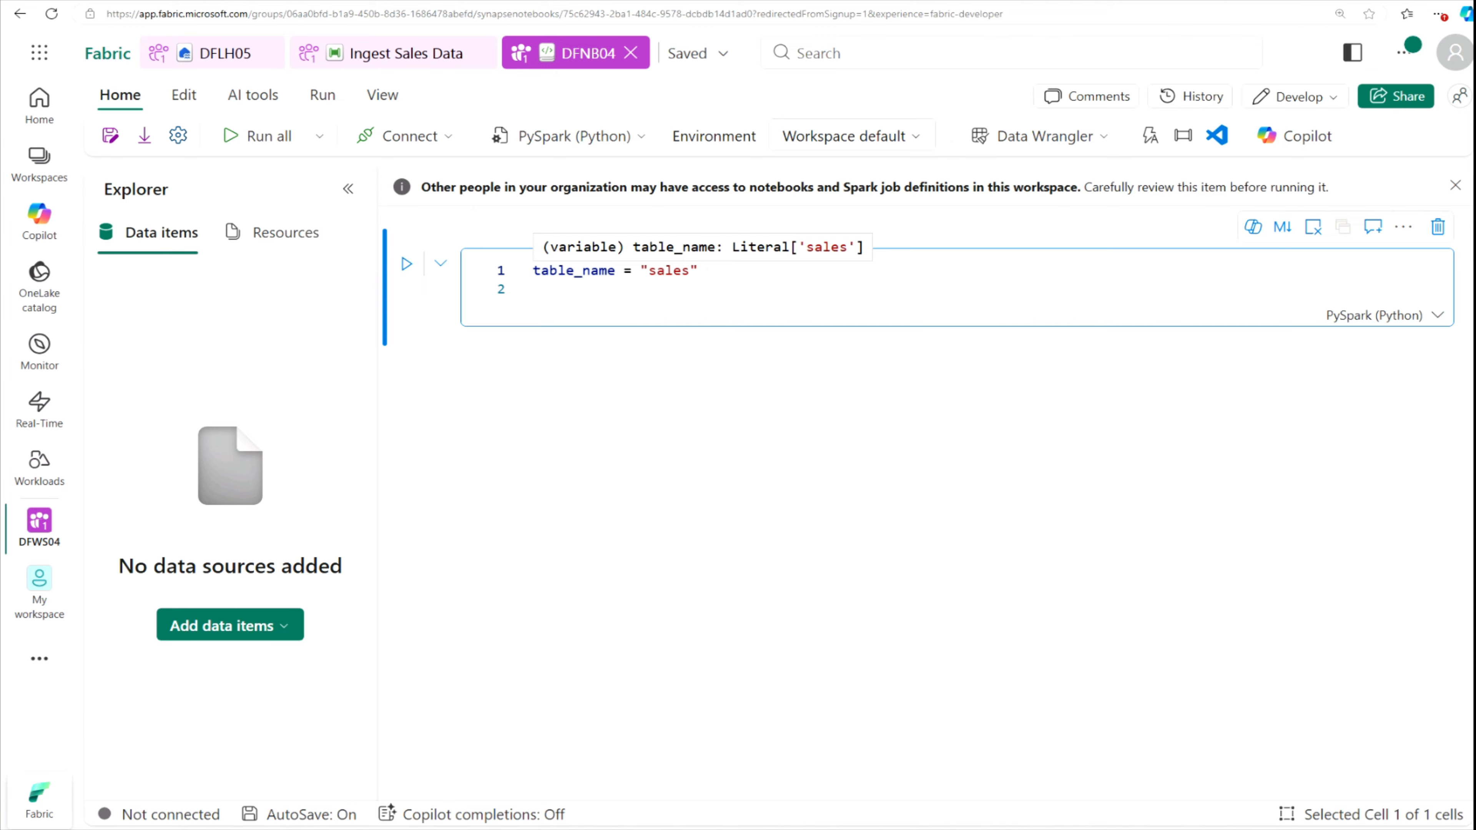
Mark the table_name cell as a parameter cell and add a new code cell below it
{"action": "left_click", "coordinate": [1405, 228]}
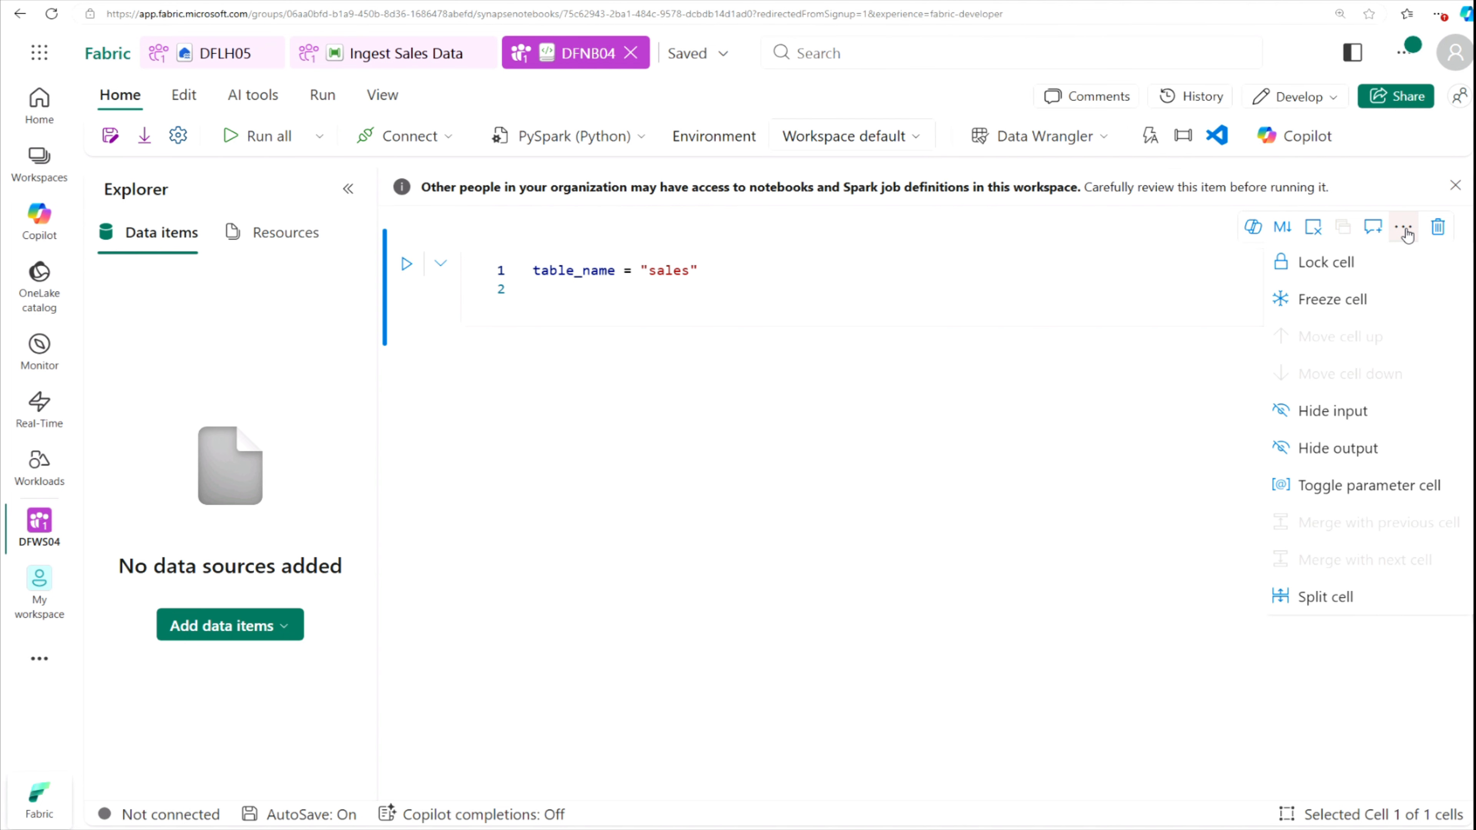
{"action": "left_click", "coordinate": [1405, 492]}
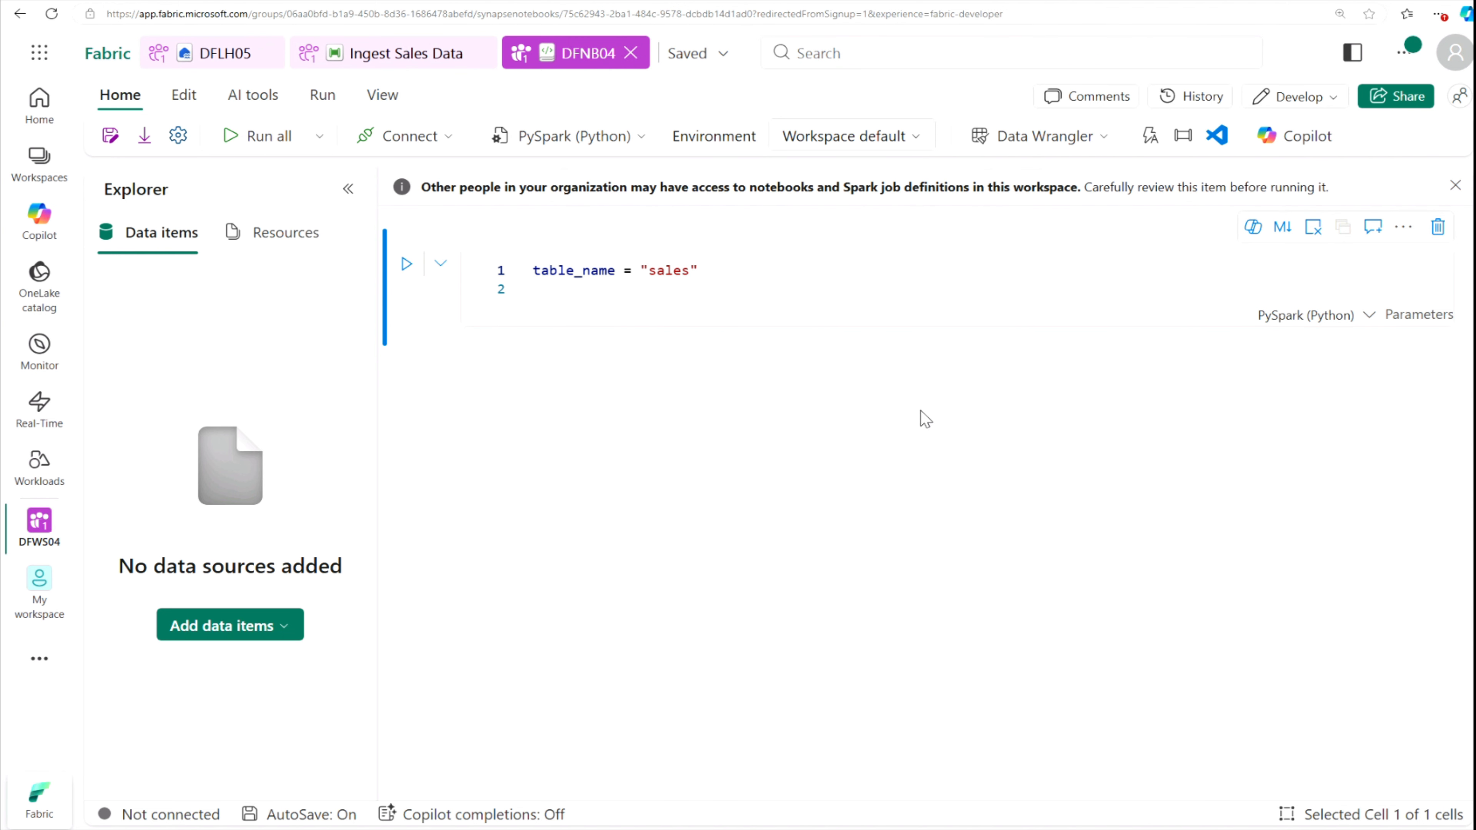
{"action": "mouse_move", "coordinate": [521, 372]}
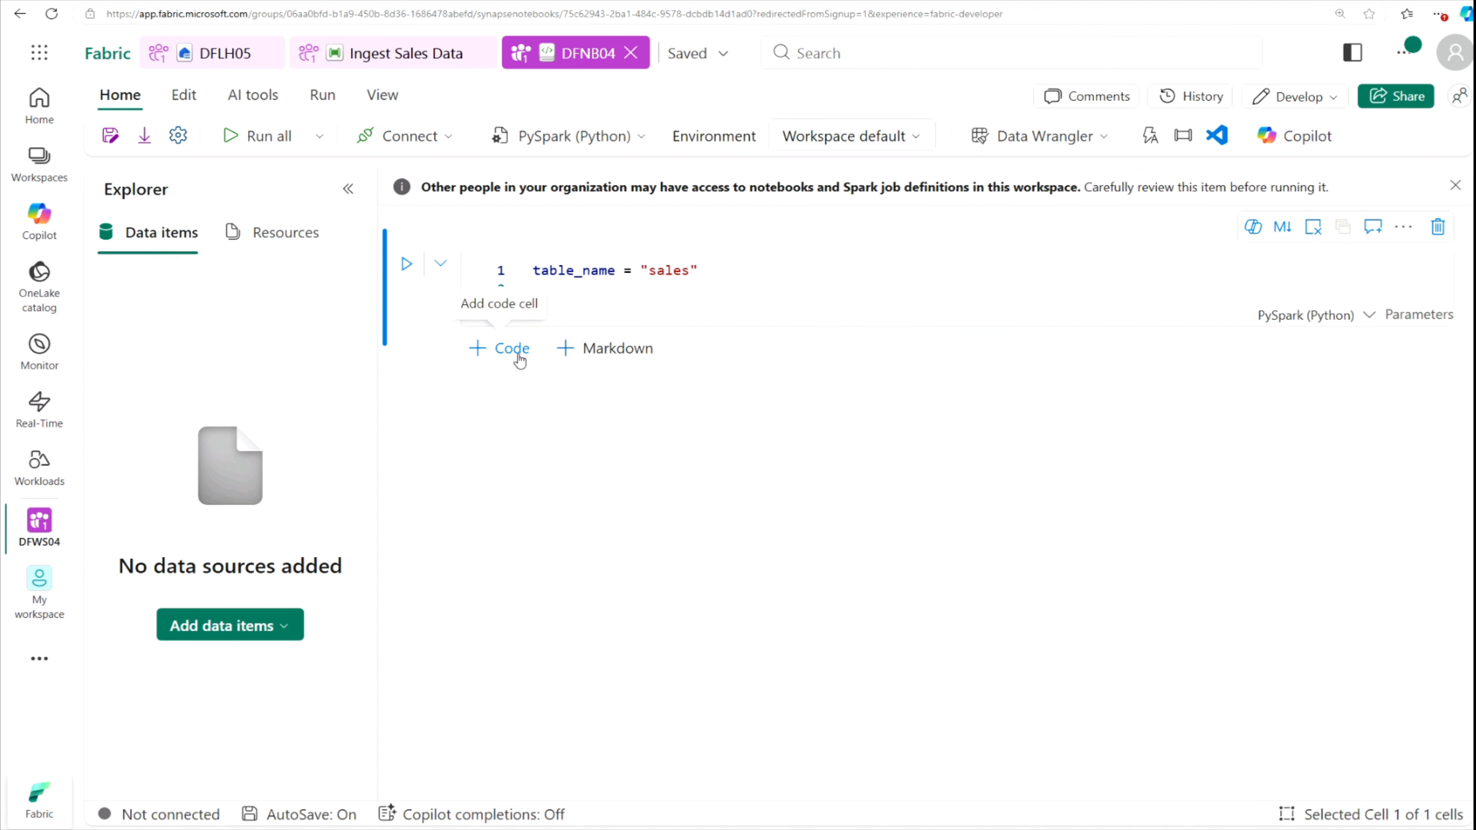
{"action": "left_click", "coordinate": [514, 349]}
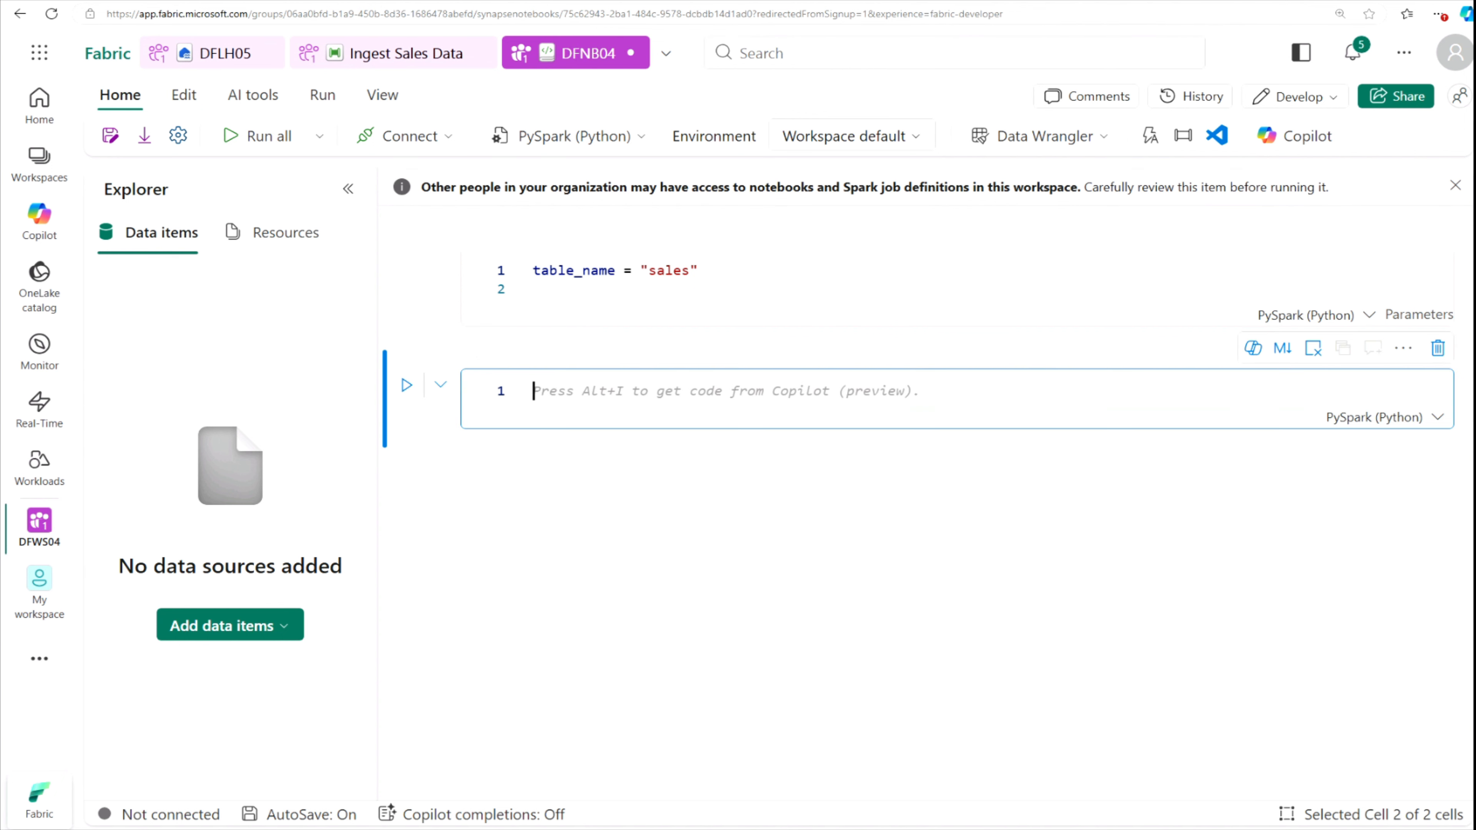
Paste PySpark code into the new cell that loads Files/new_data/*.csv, derives date and name columns, and appends the data to table_name
{"action": "key", "text": "alt+Tab"}
{"action": "key", "text": "alt+Tab"}
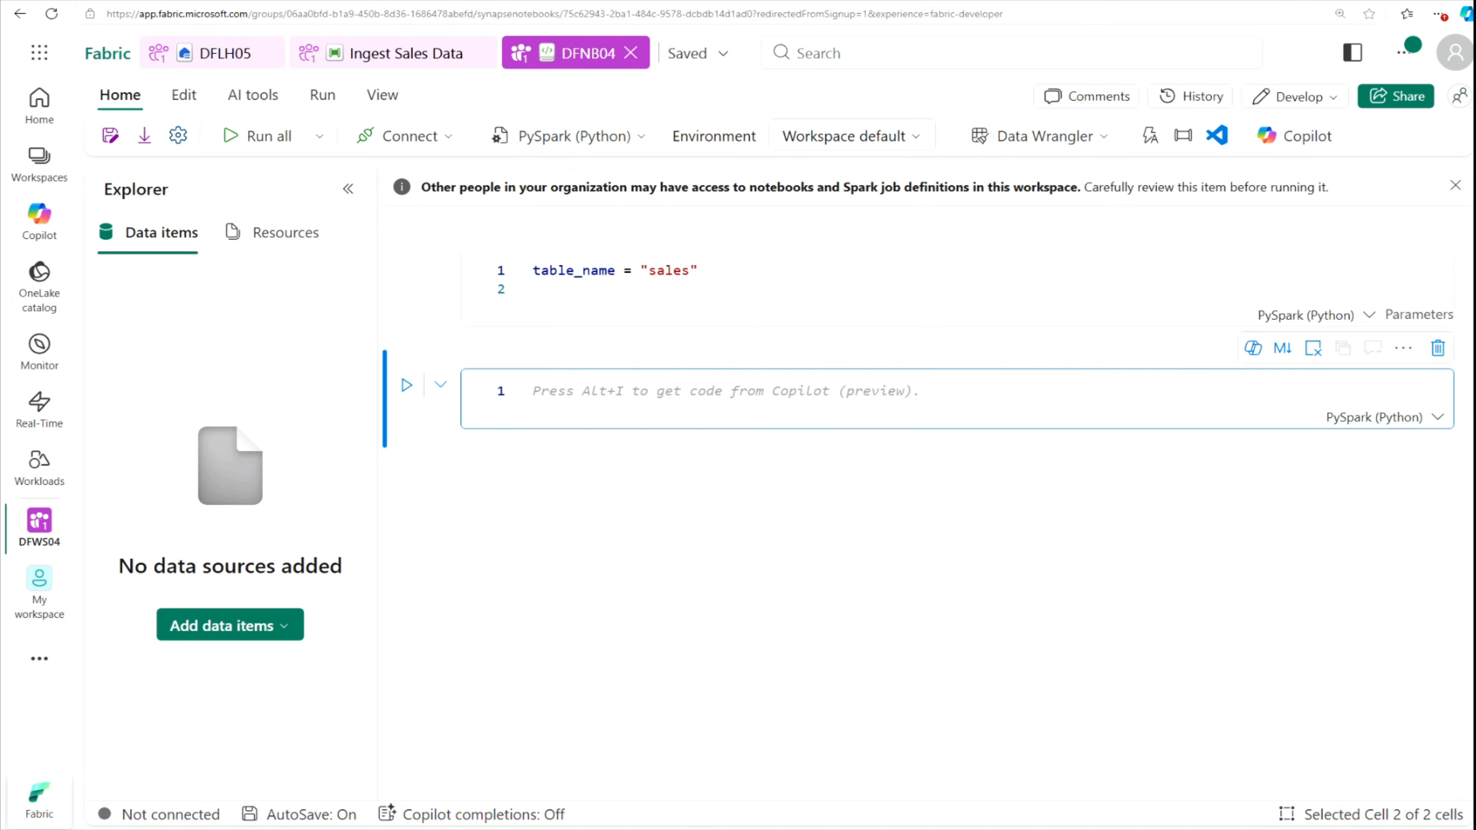
{"action": "key", "text": "ctrl+v"}
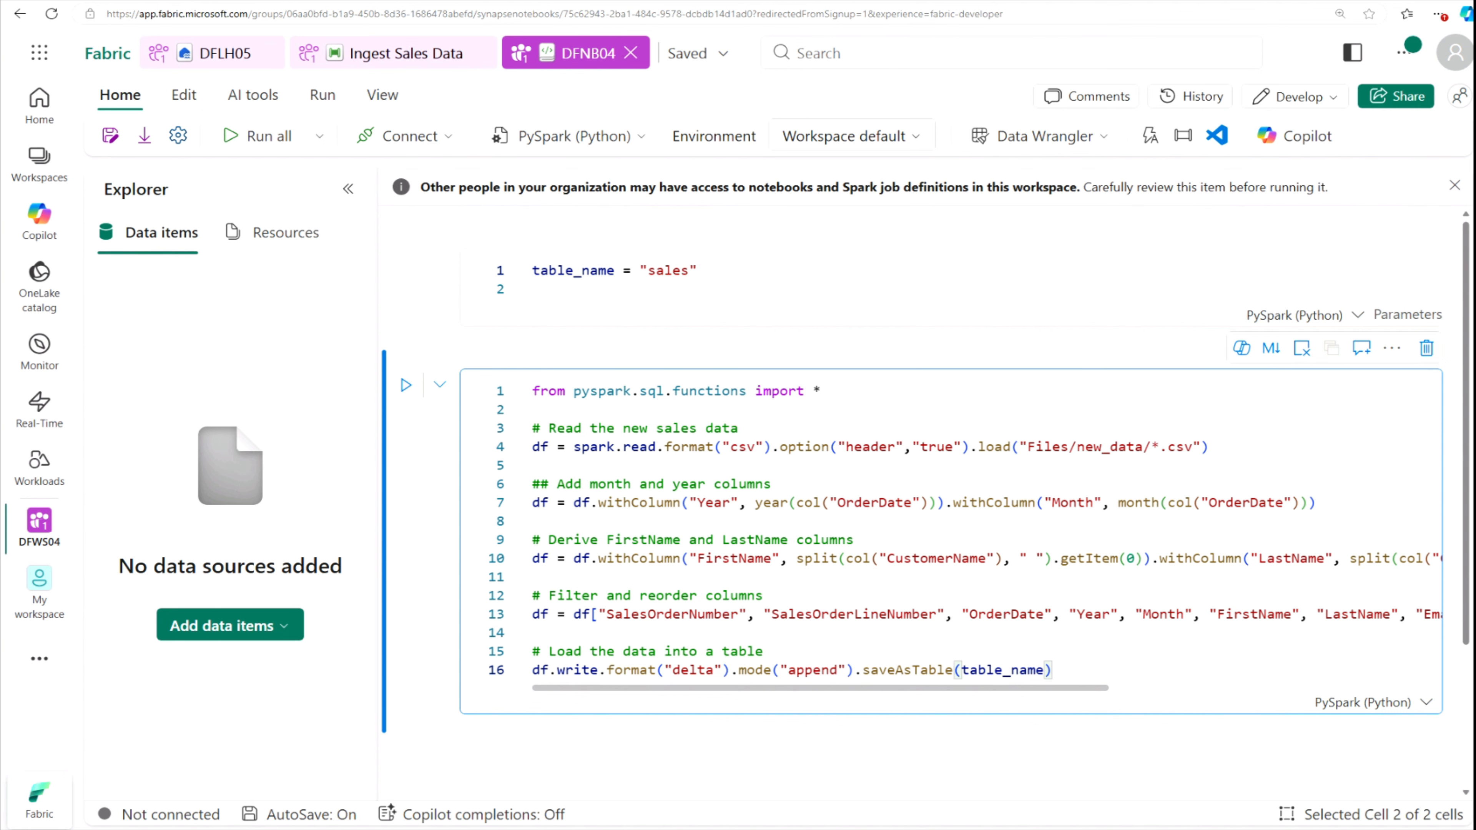
Review the code's append write to table_name and try to run the sales loading cell
{"action": "scroll", "coordinate": [941, 447], "scroll_direction": "down", "scroll_amount": 3}
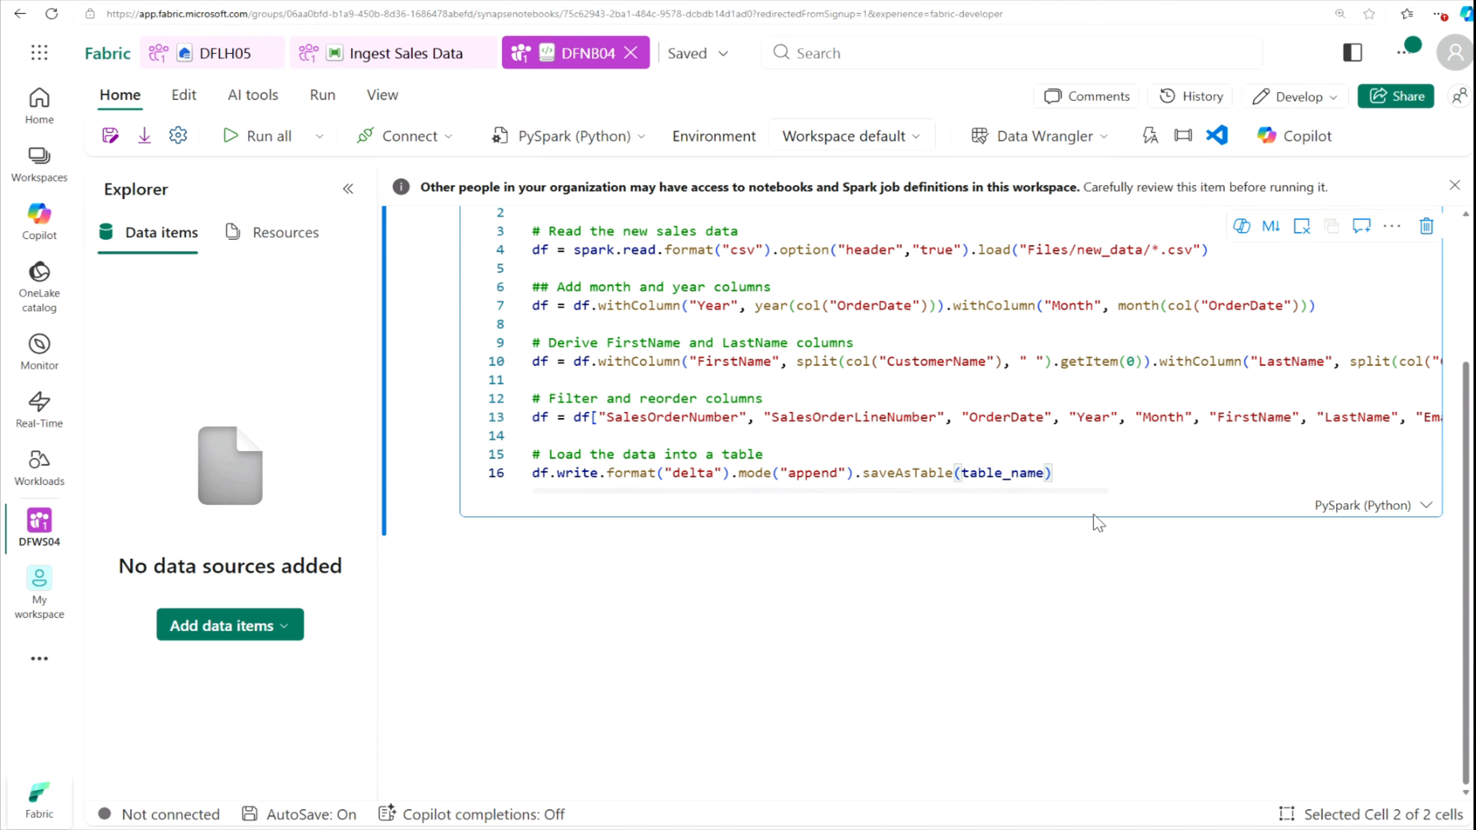
{"action": "left_click", "coordinate": [788, 473]}
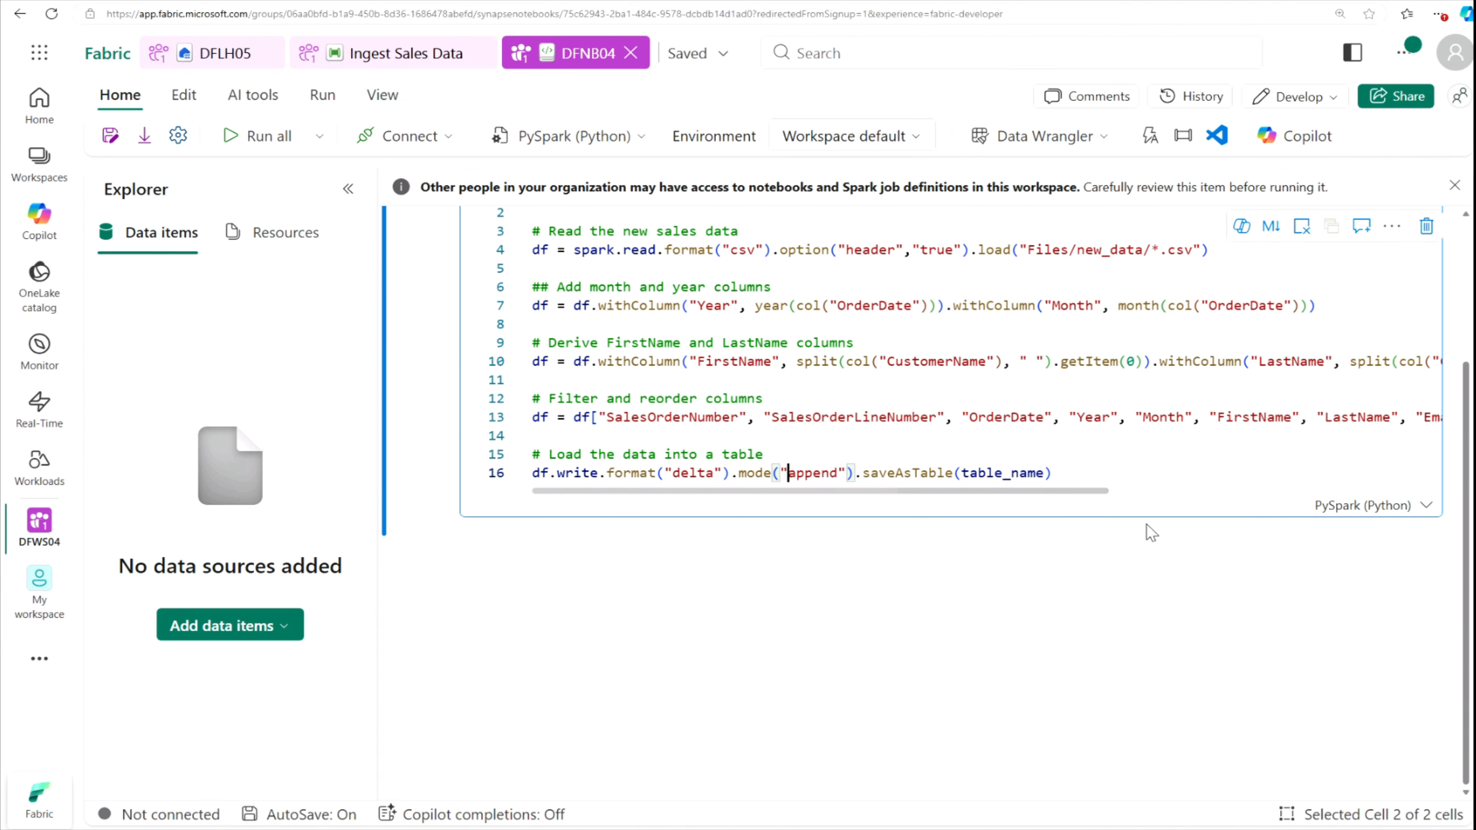
{"action": "scroll", "coordinate": [1148, 529], "scroll_direction": "up", "scroll_amount": 3}
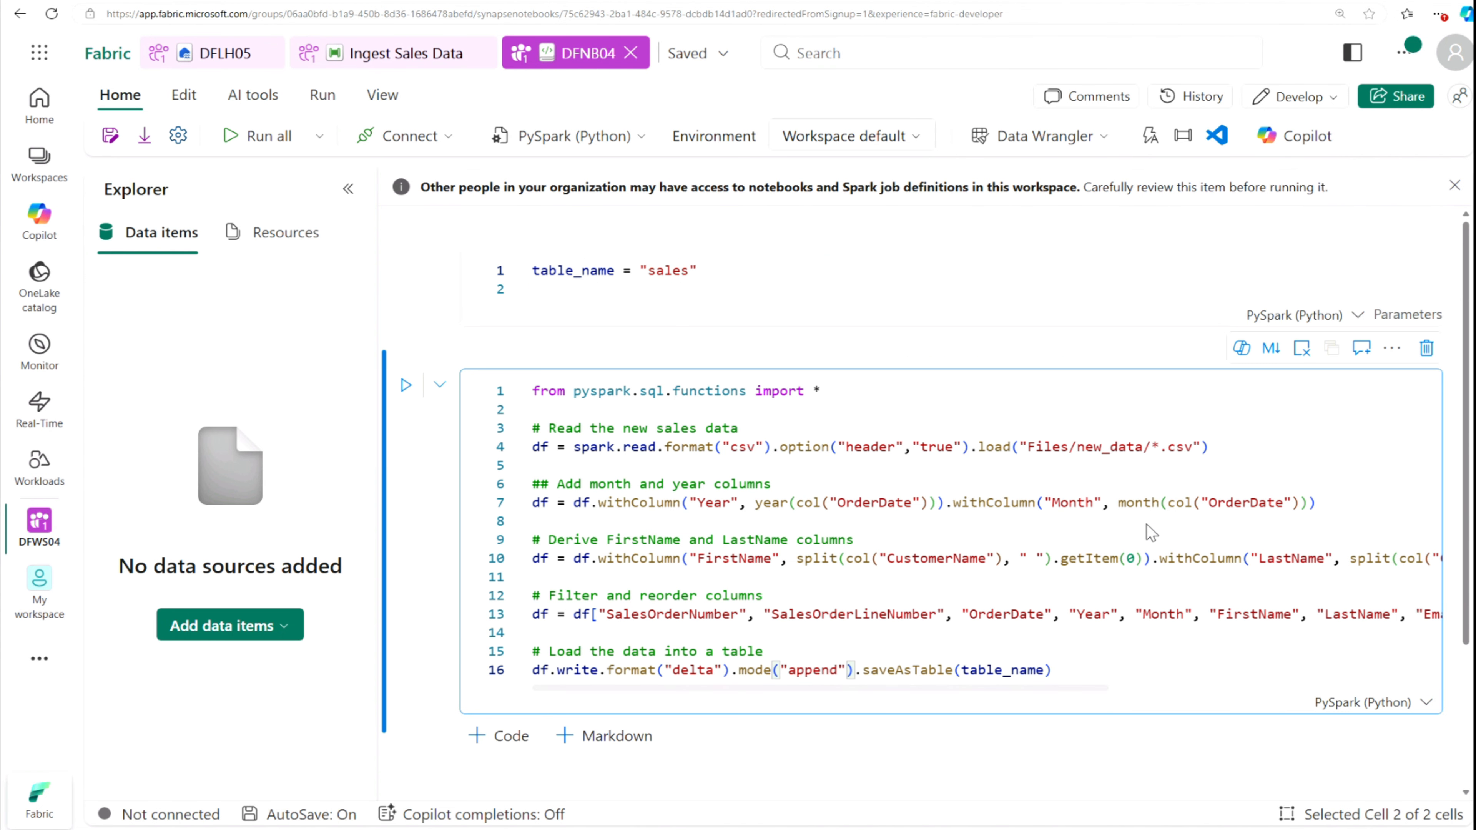
{"action": "left_click", "coordinate": [406, 386]}
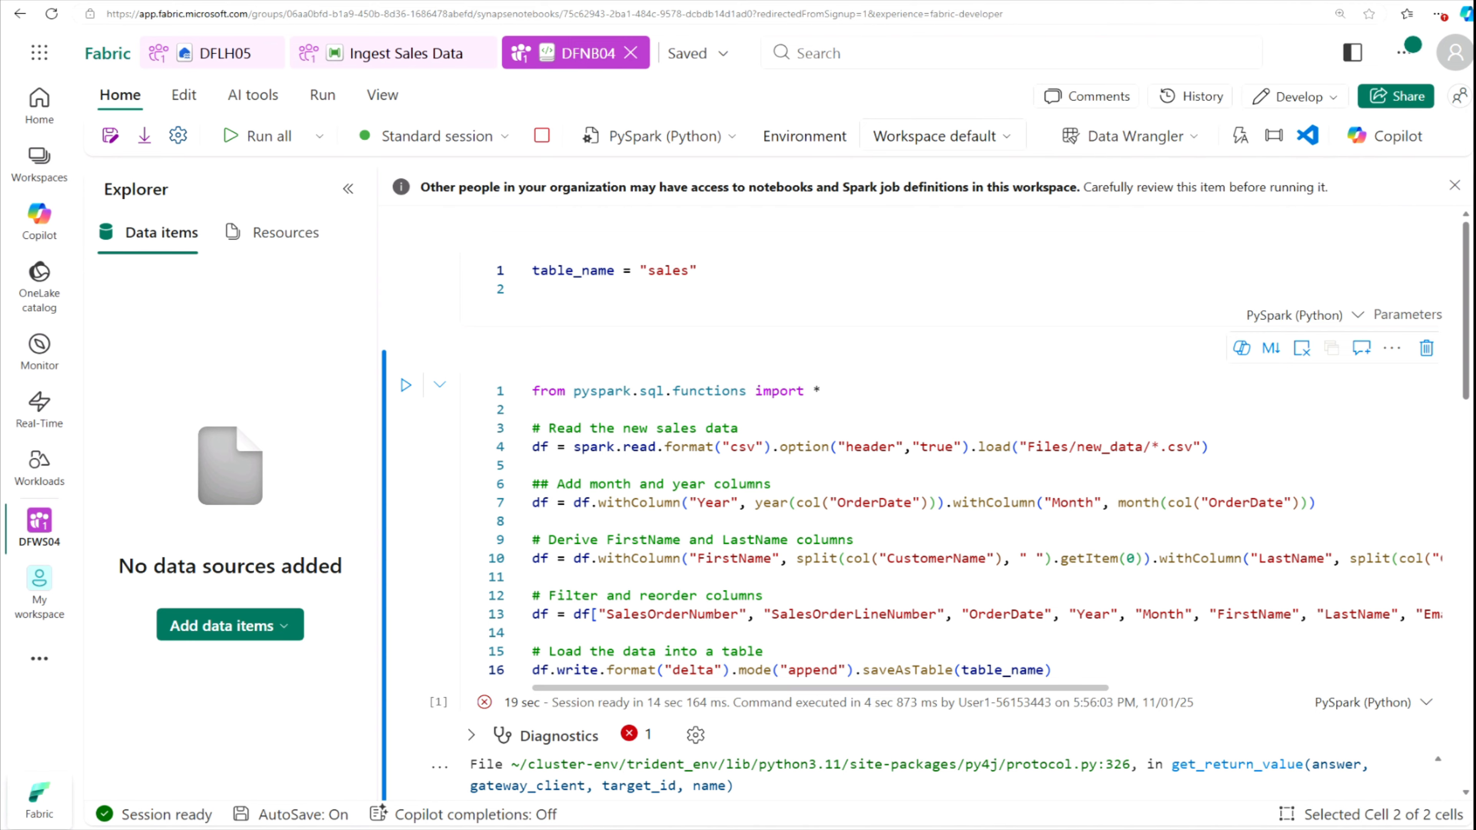
{"action": "scroll", "coordinate": [918, 500], "scroll_direction": "down", "scroll_amount": 2}
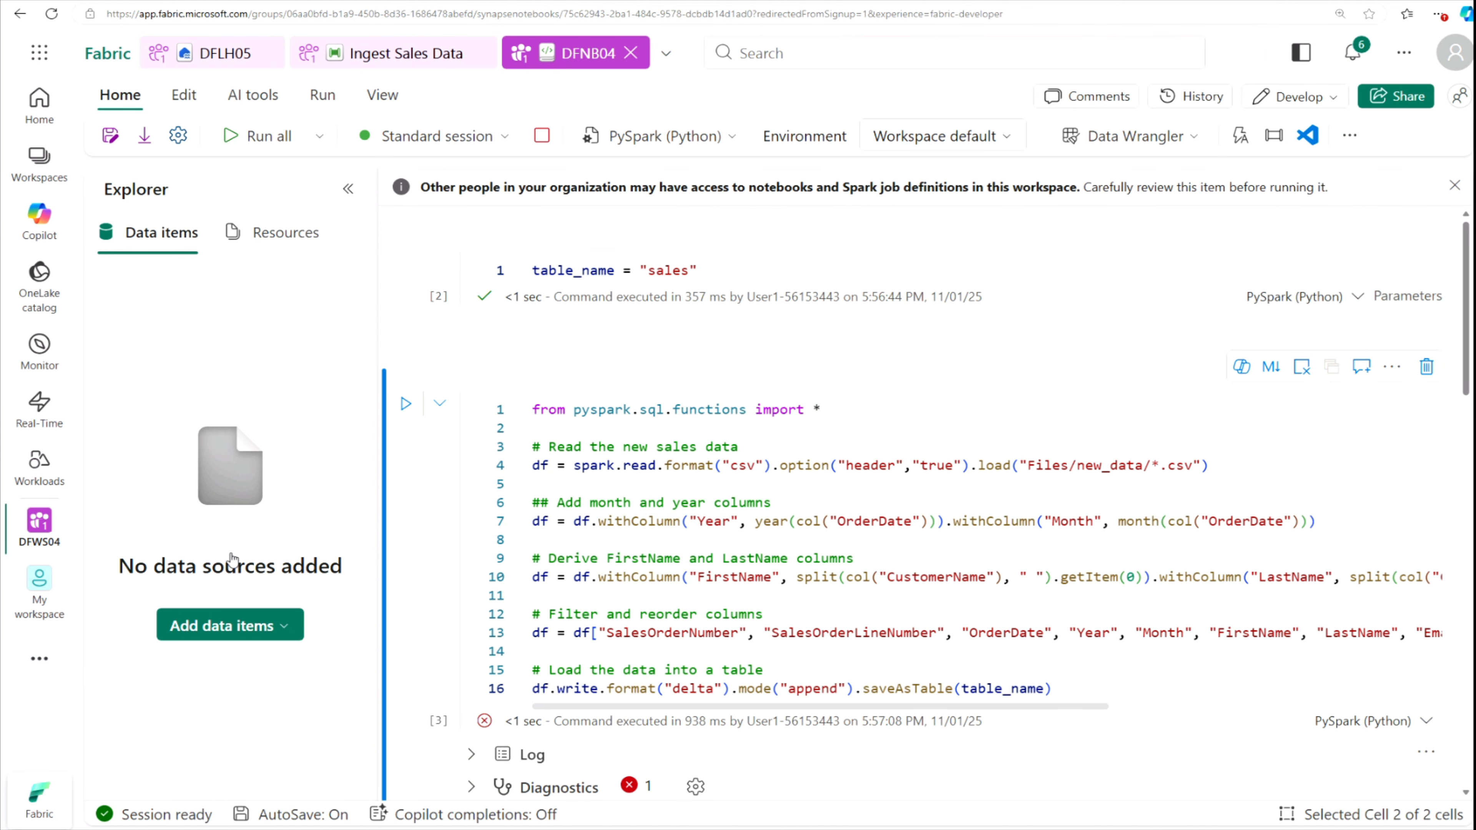
Connect the existing lakehouse DFLH05 to the notebook as a data source and stop the current session
{"action": "left_click", "coordinate": [274, 633]}
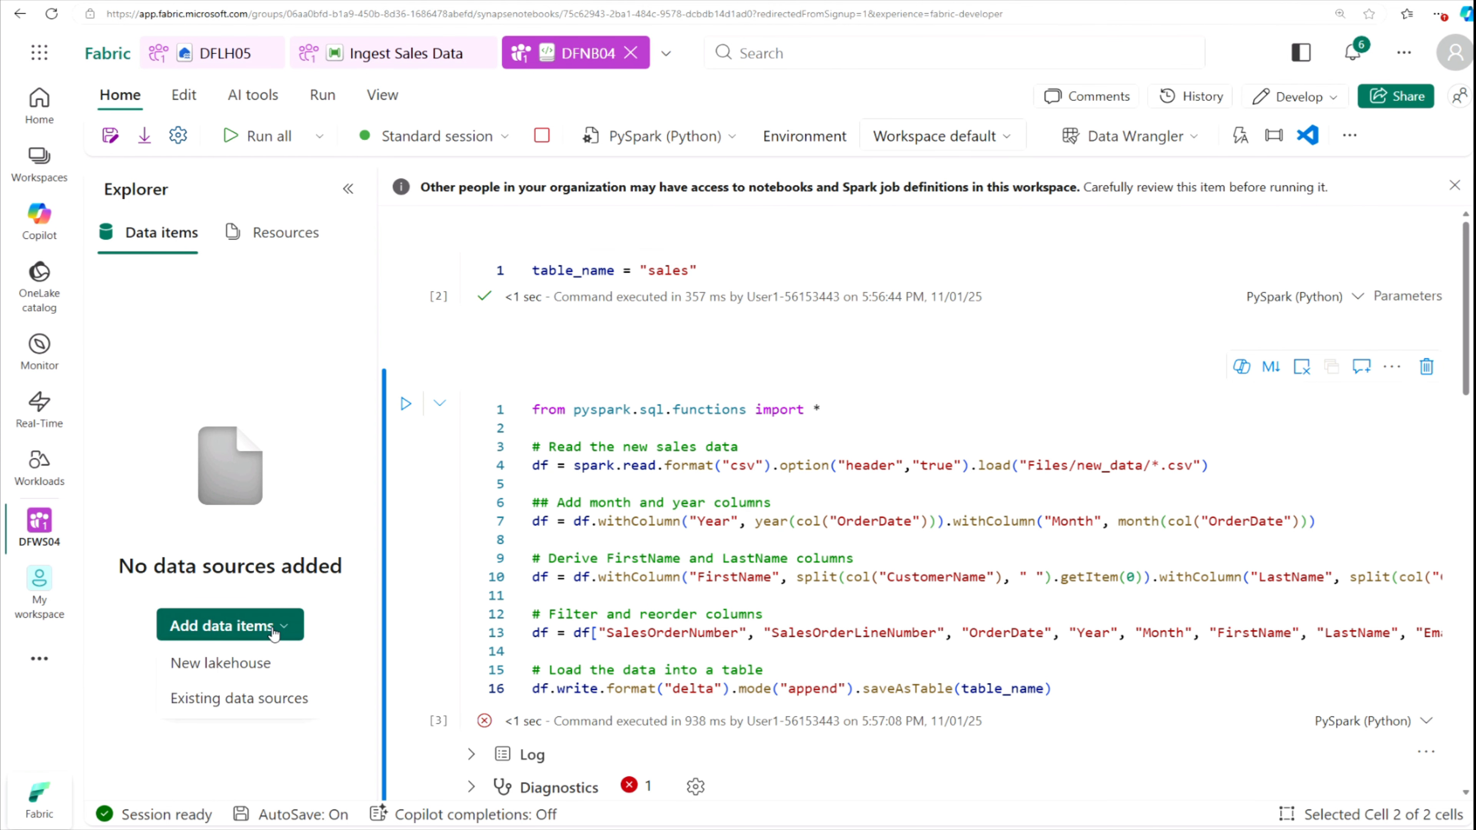
{"action": "left_click", "coordinate": [228, 704]}
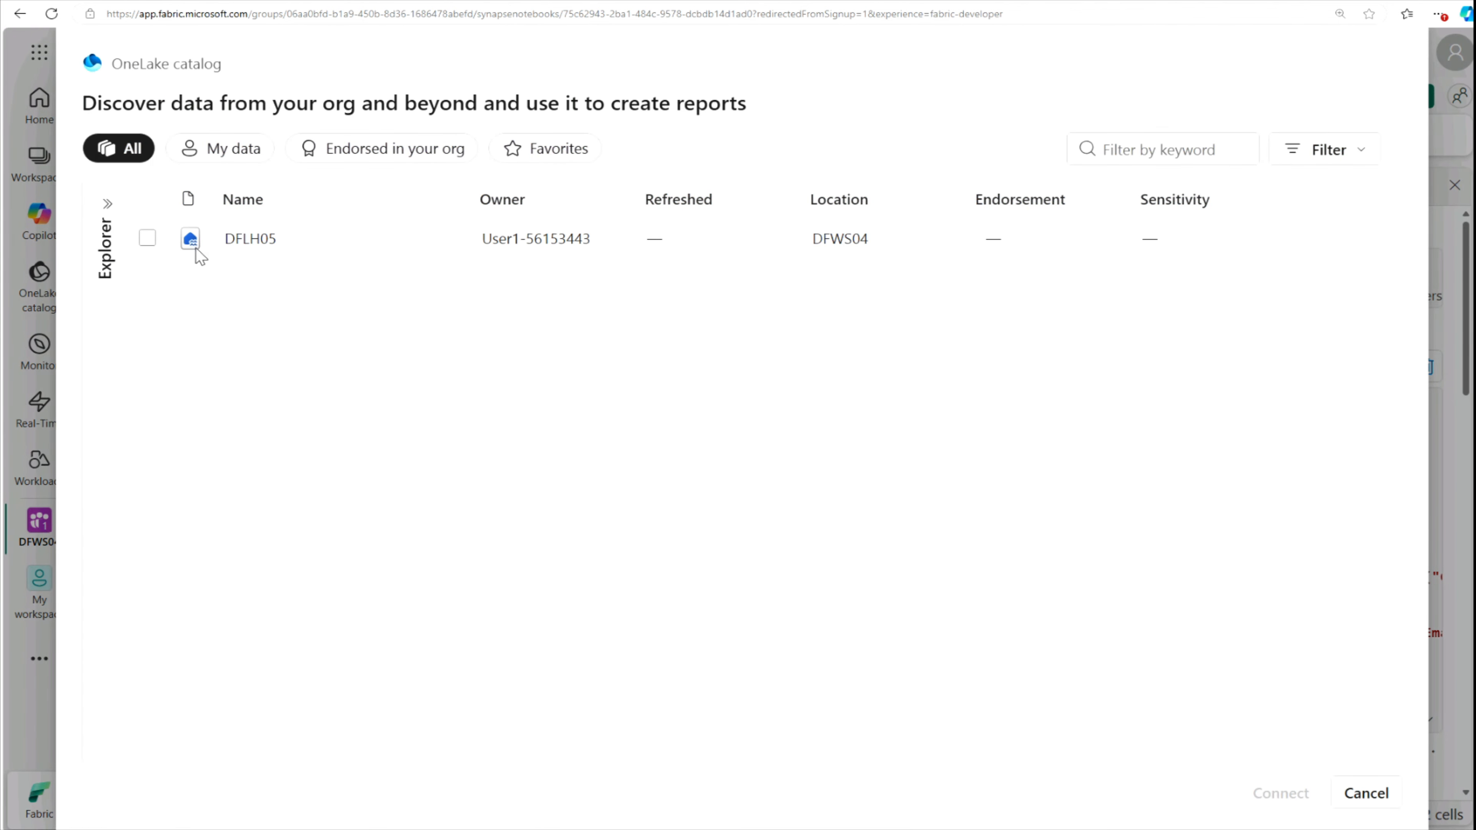
{"action": "left_click", "coordinate": [148, 240]}
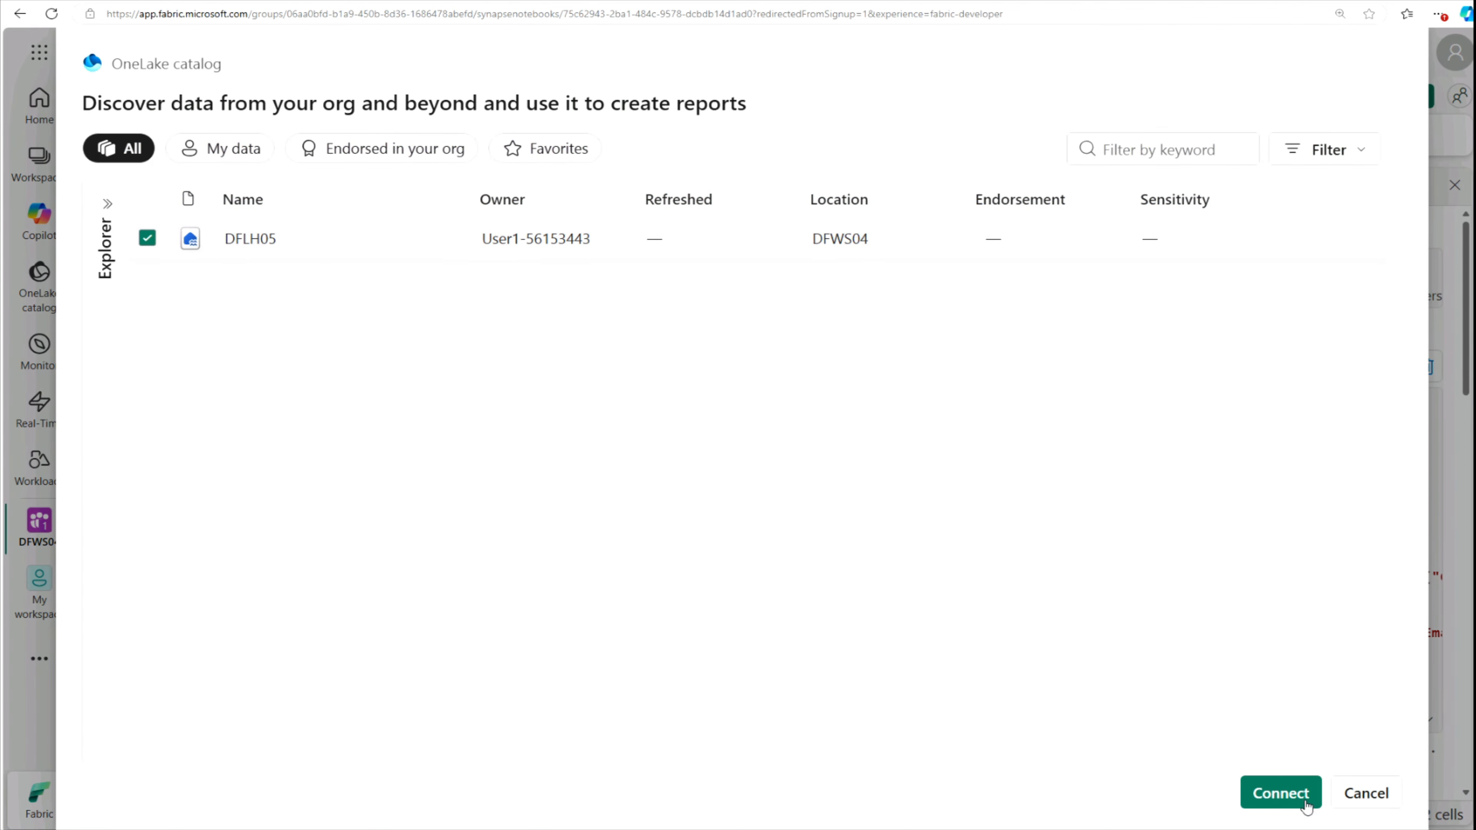
{"action": "left_click", "coordinate": [1285, 794]}
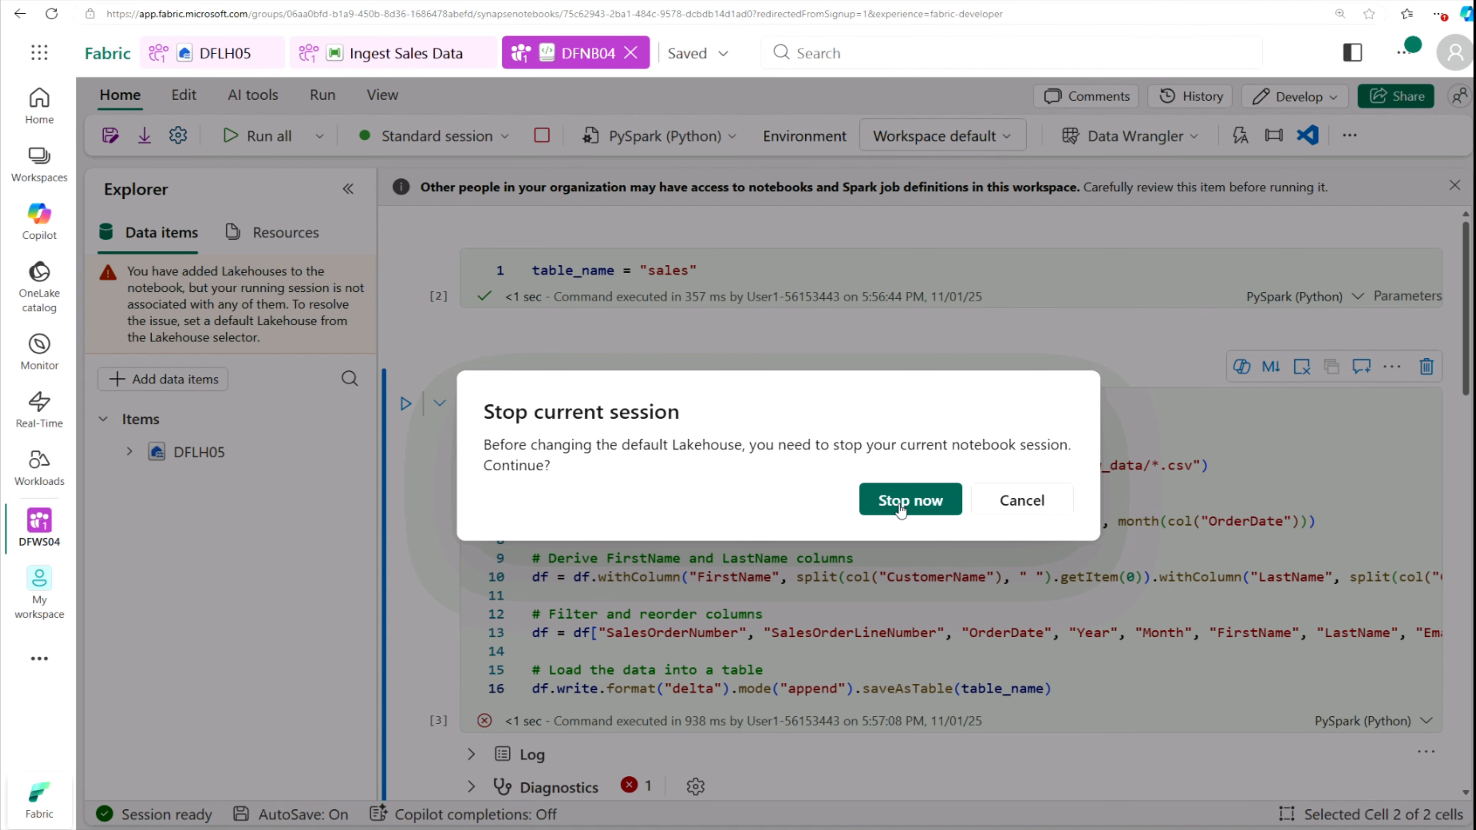
{"action": "left_click", "coordinate": [908, 502]}
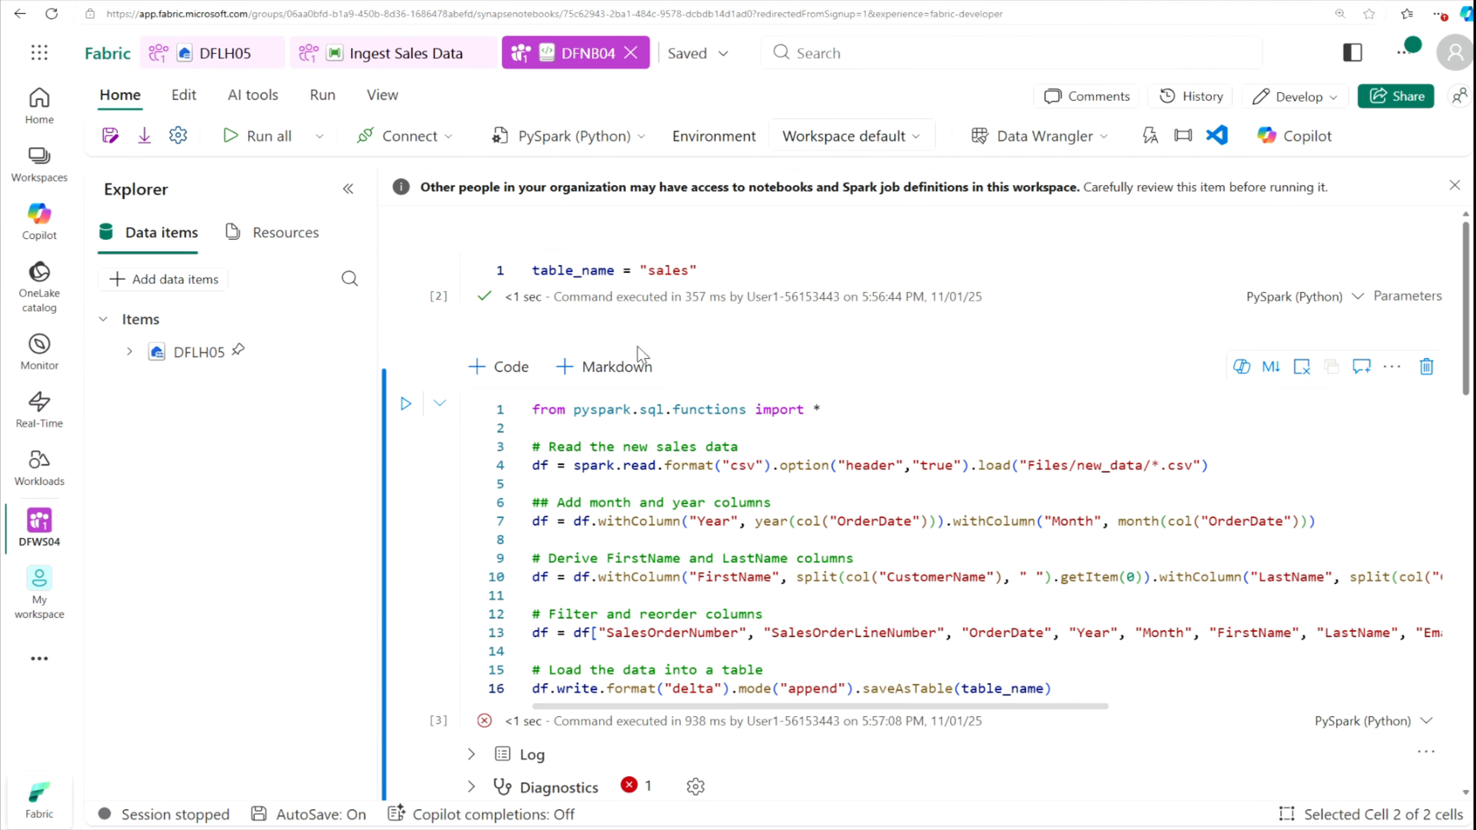
Try to run the sales loading cell with DFLH05 attached, retry once, and dismiss the session notices
{"action": "scroll", "coordinate": [1467, 360], "scroll_direction": "down", "scroll_amount": 2}
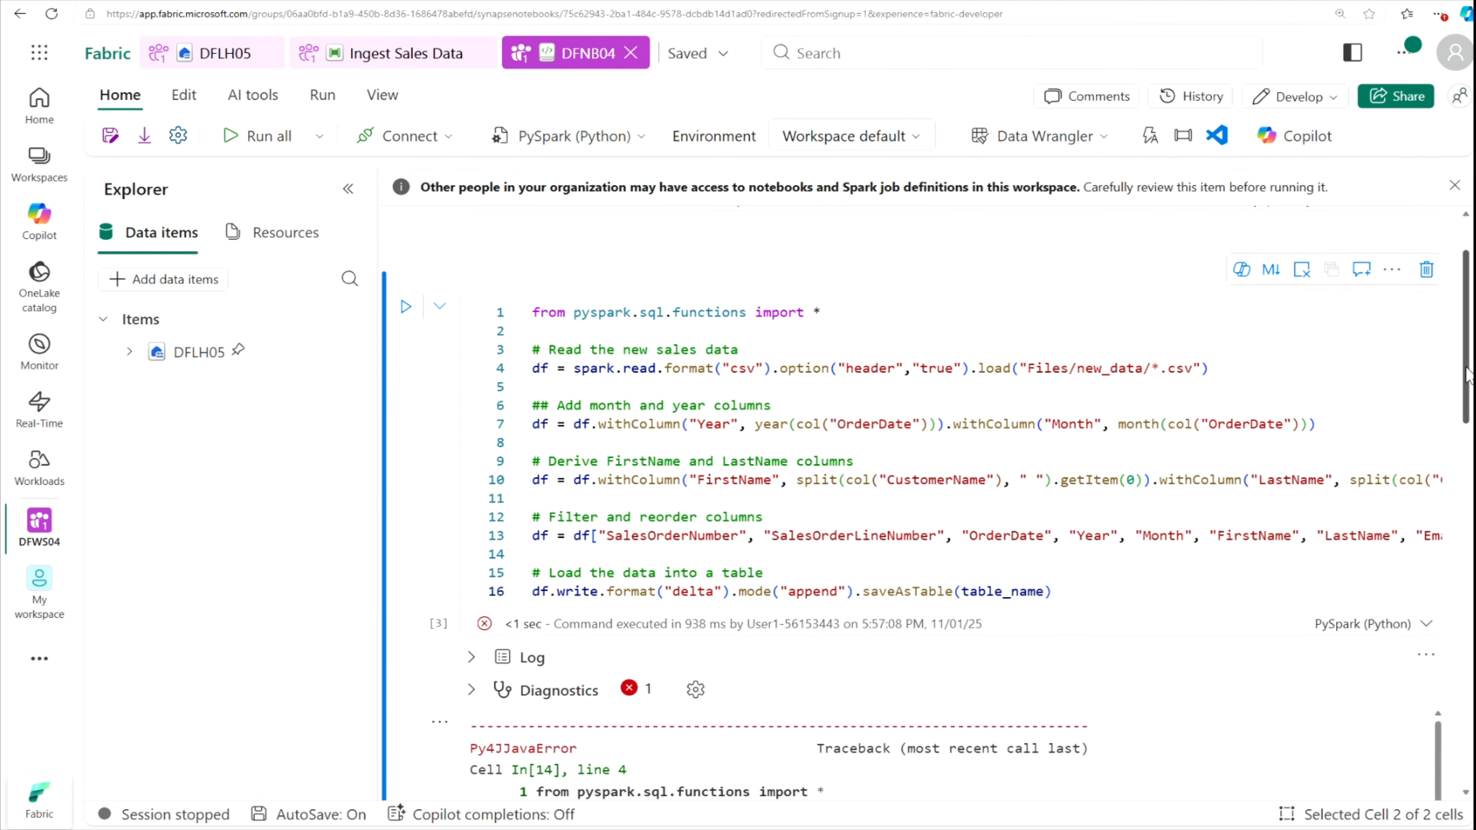
{"action": "left_click", "coordinate": [405, 286]}
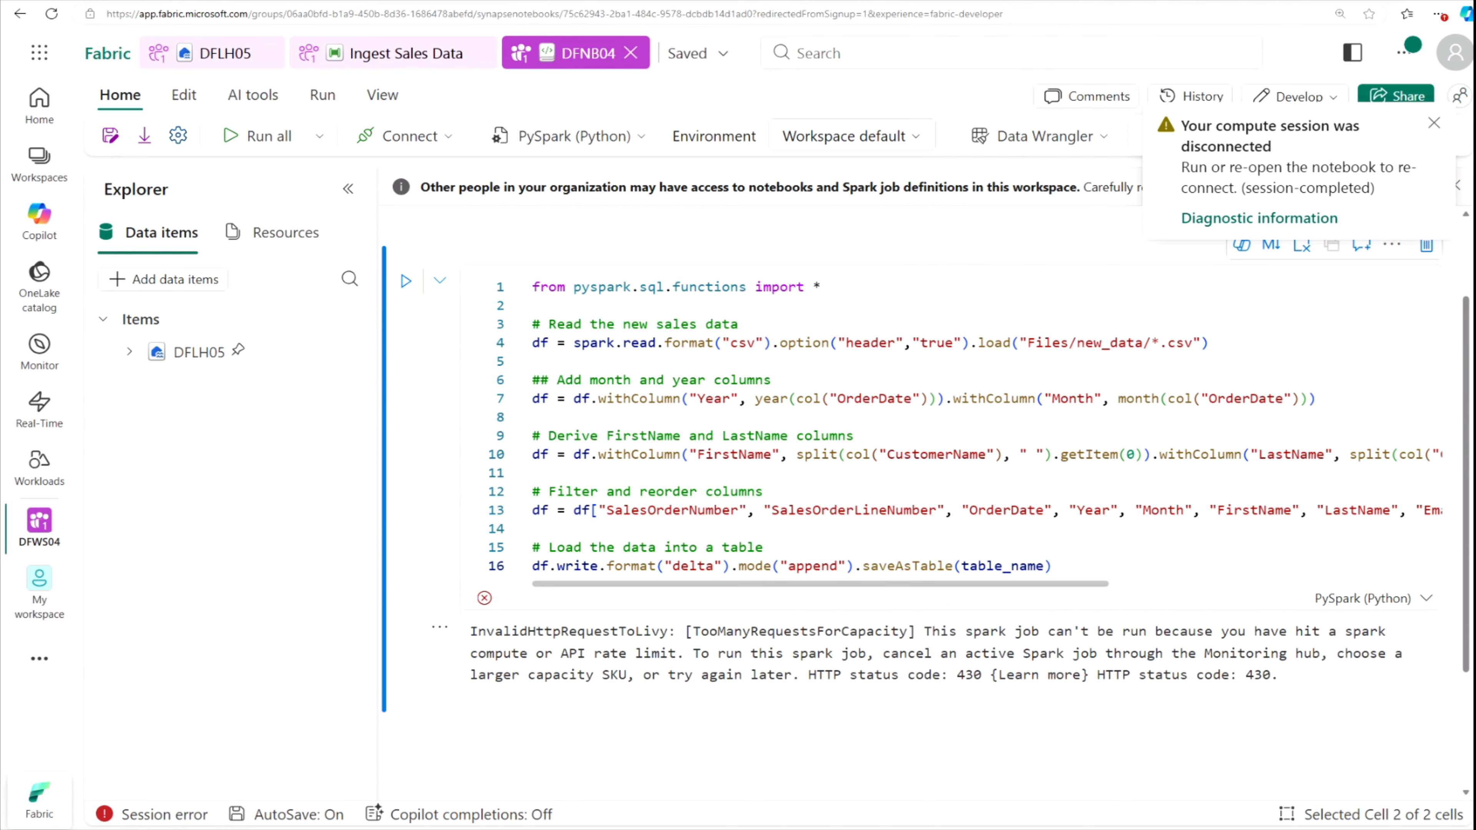
{"action": "left_click", "coordinate": [1434, 123]}
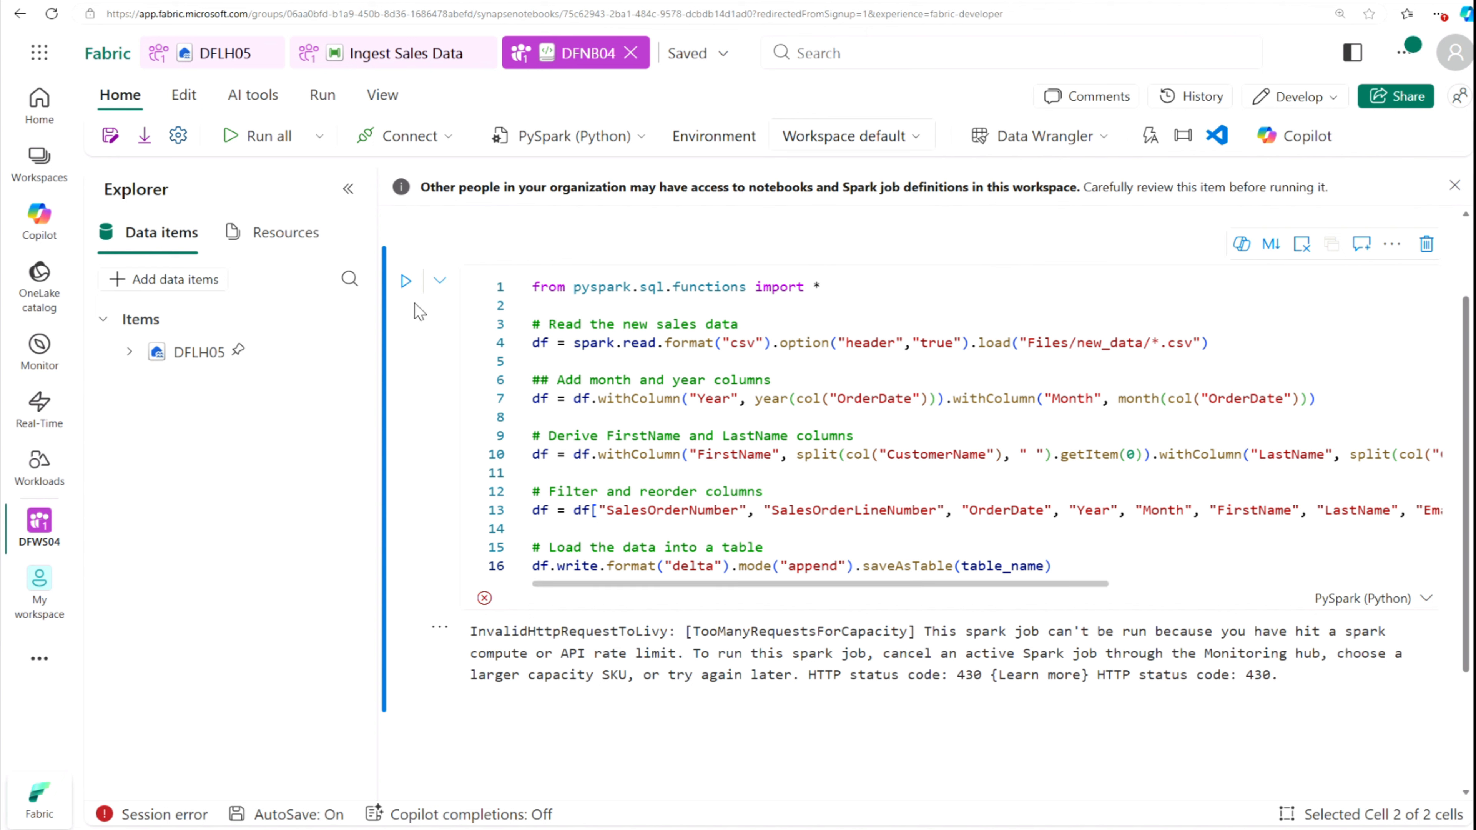
{"action": "left_click", "coordinate": [405, 282]}
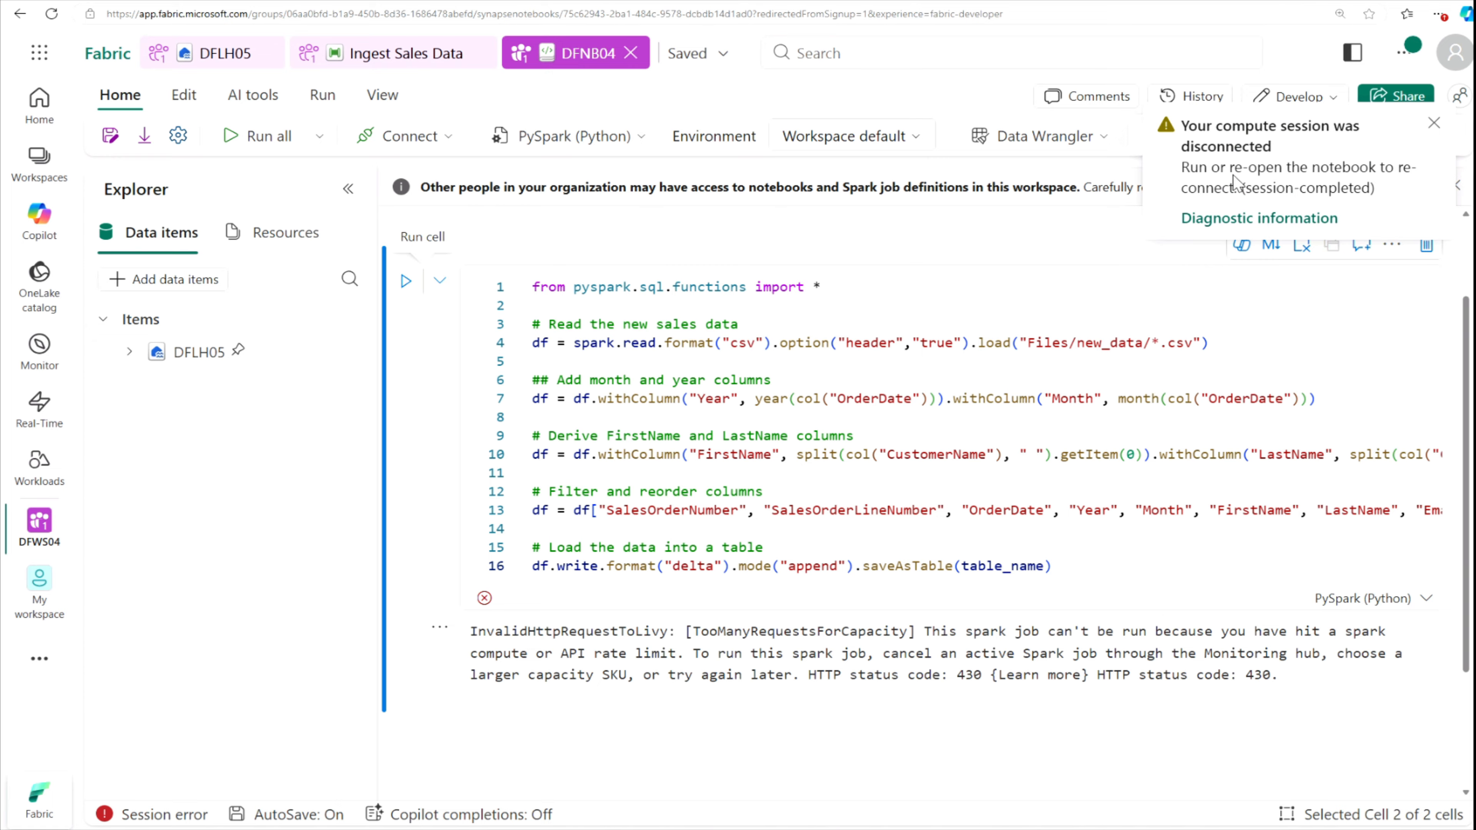
{"action": "left_click", "coordinate": [1434, 126]}
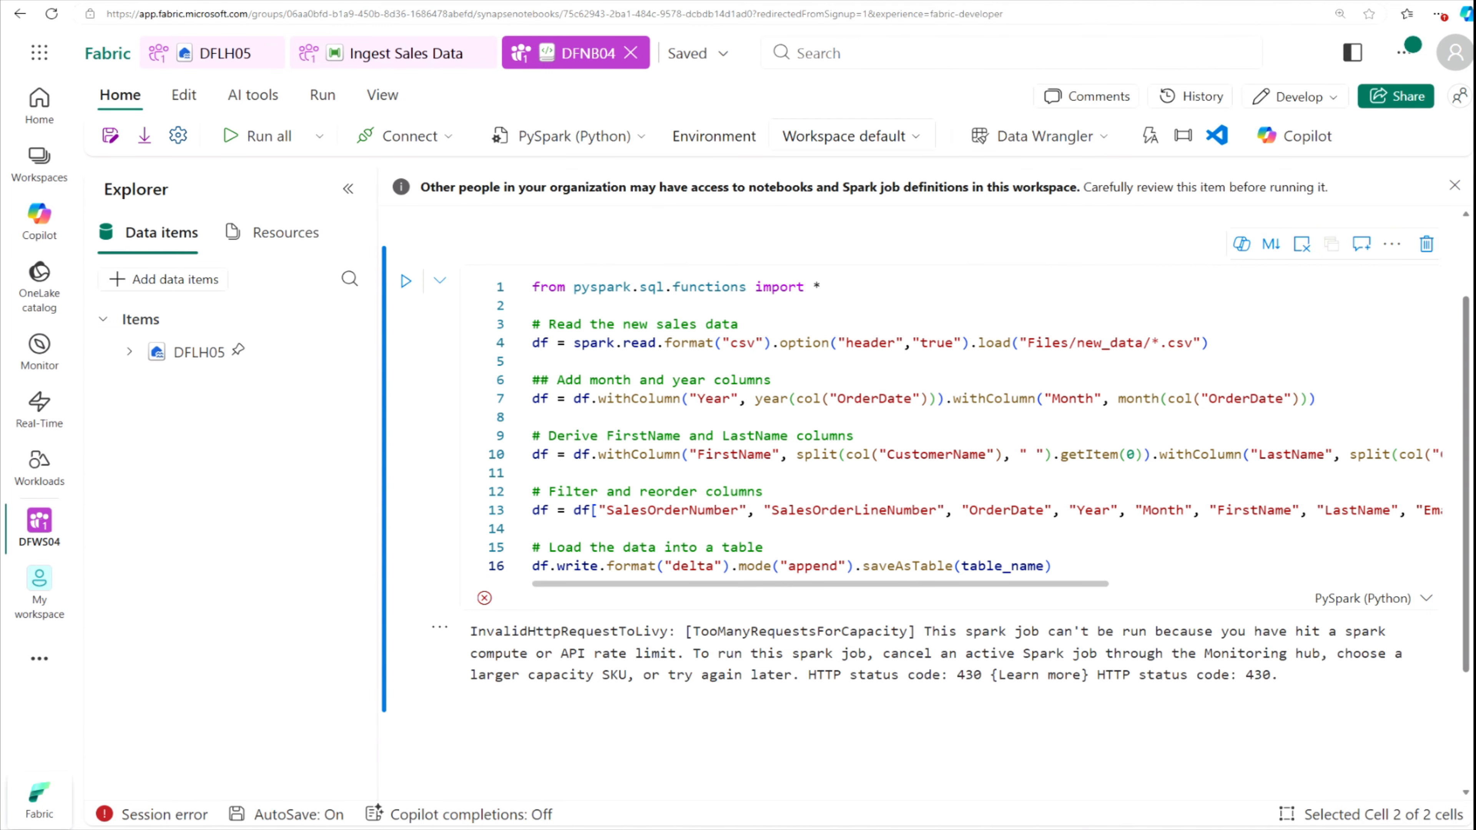
Run the table_name parameter cell and the sales loading cell below it in order
{"action": "scroll", "coordinate": [813, 465], "scroll_direction": "up", "scroll_amount": 2}
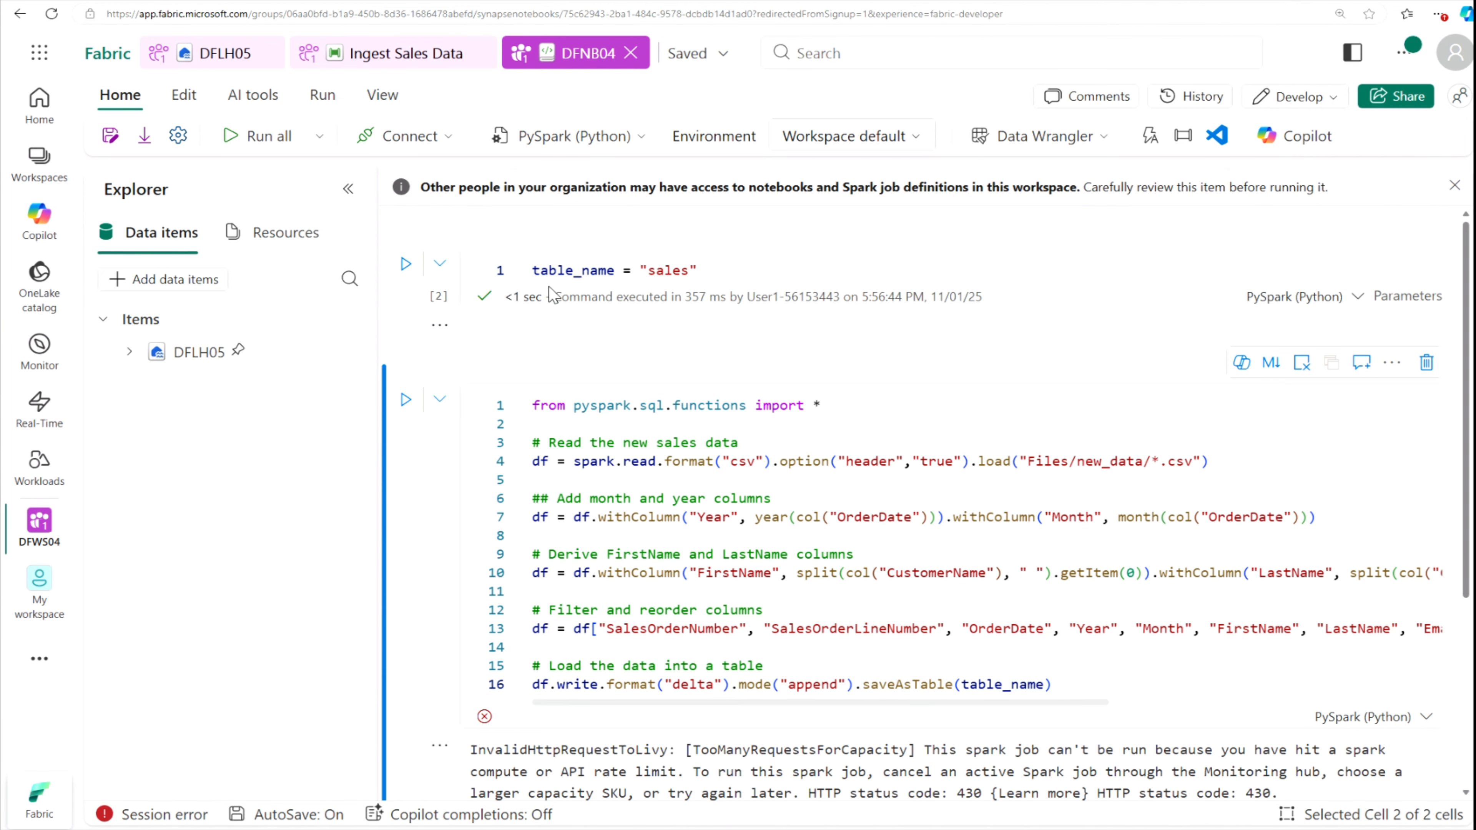
{"action": "left_click", "coordinate": [699, 271]}
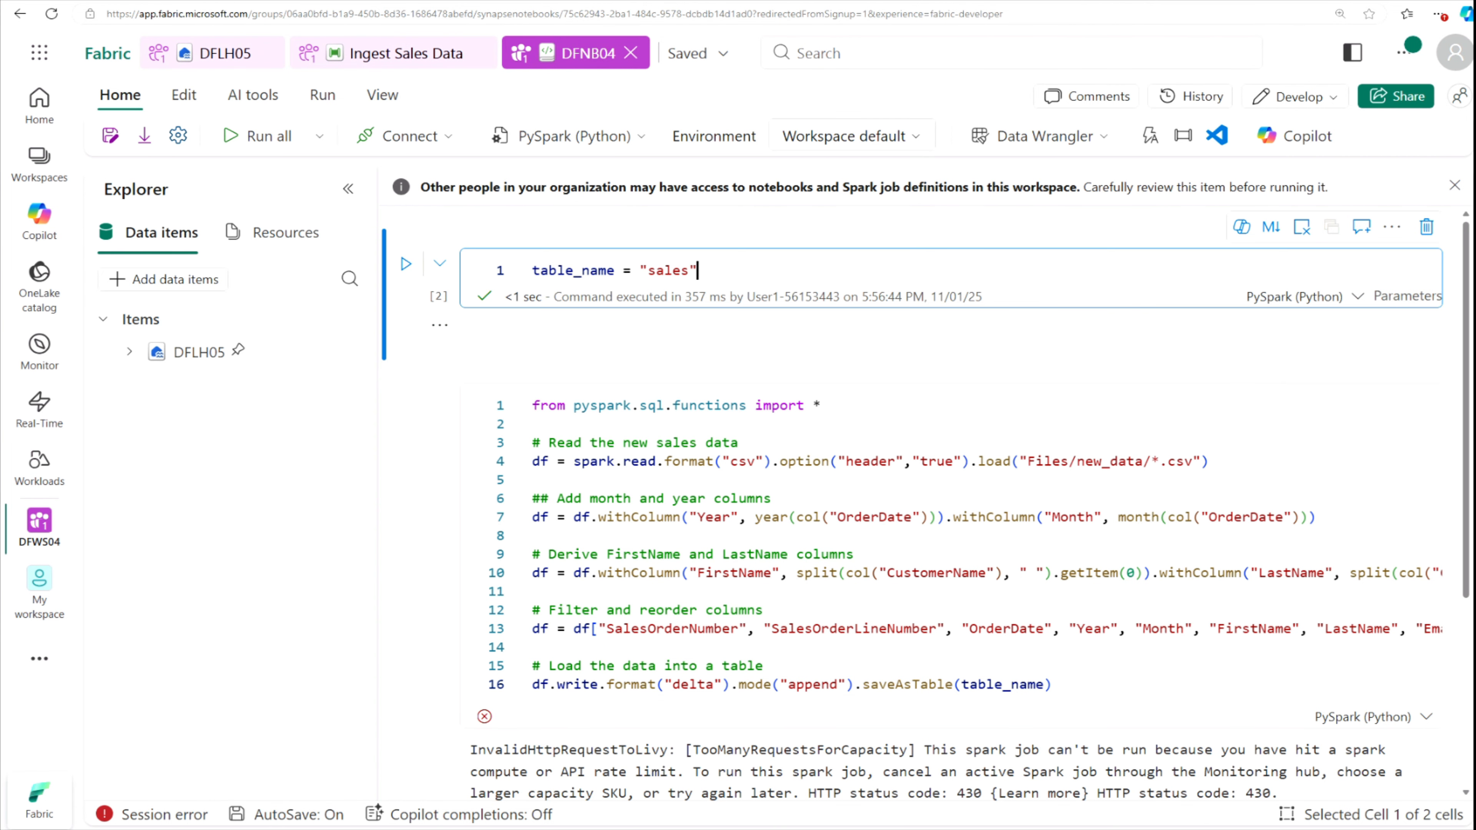
{"action": "left_click", "coordinate": [405, 264]}
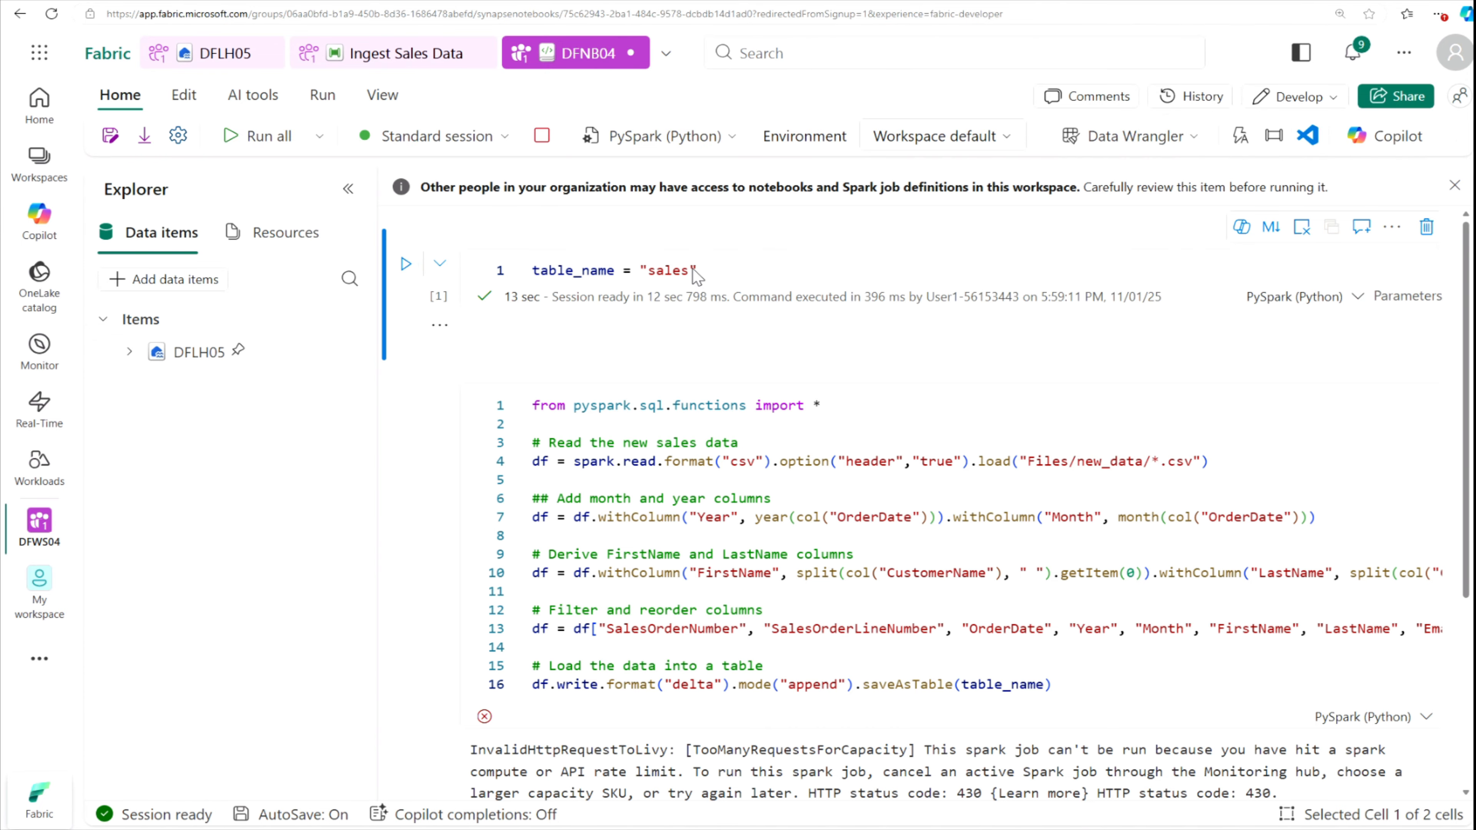
{"action": "left_click", "coordinate": [406, 401]}
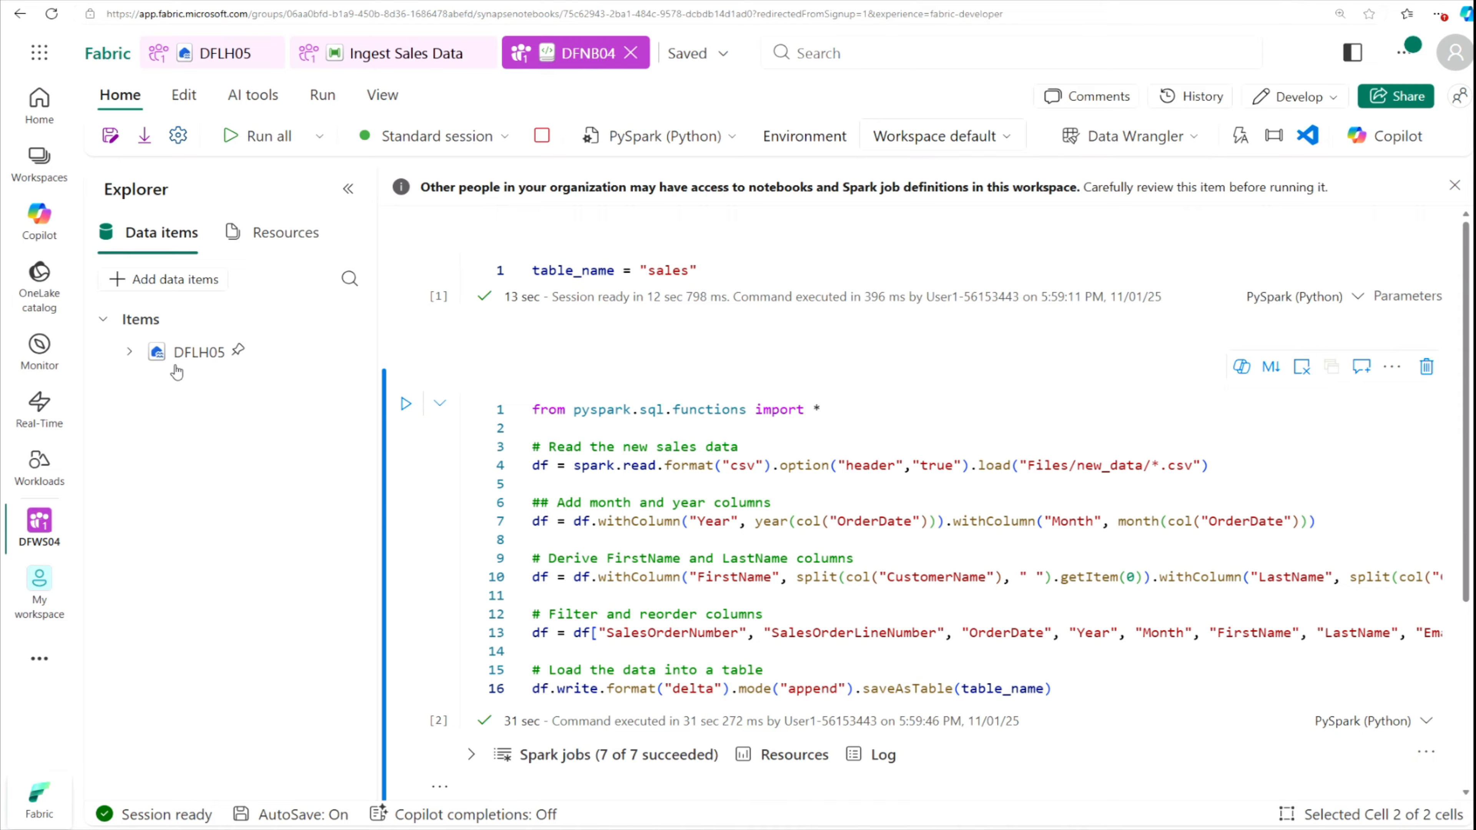
Expand lakehouse DFLH05 in the notebook's explorer and refresh its Tables folder to check for the sales table
{"action": "left_click", "coordinate": [130, 353]}
{"action": "left_click", "coordinate": [355, 390]}
{"action": "left_click", "coordinate": [372, 421]}
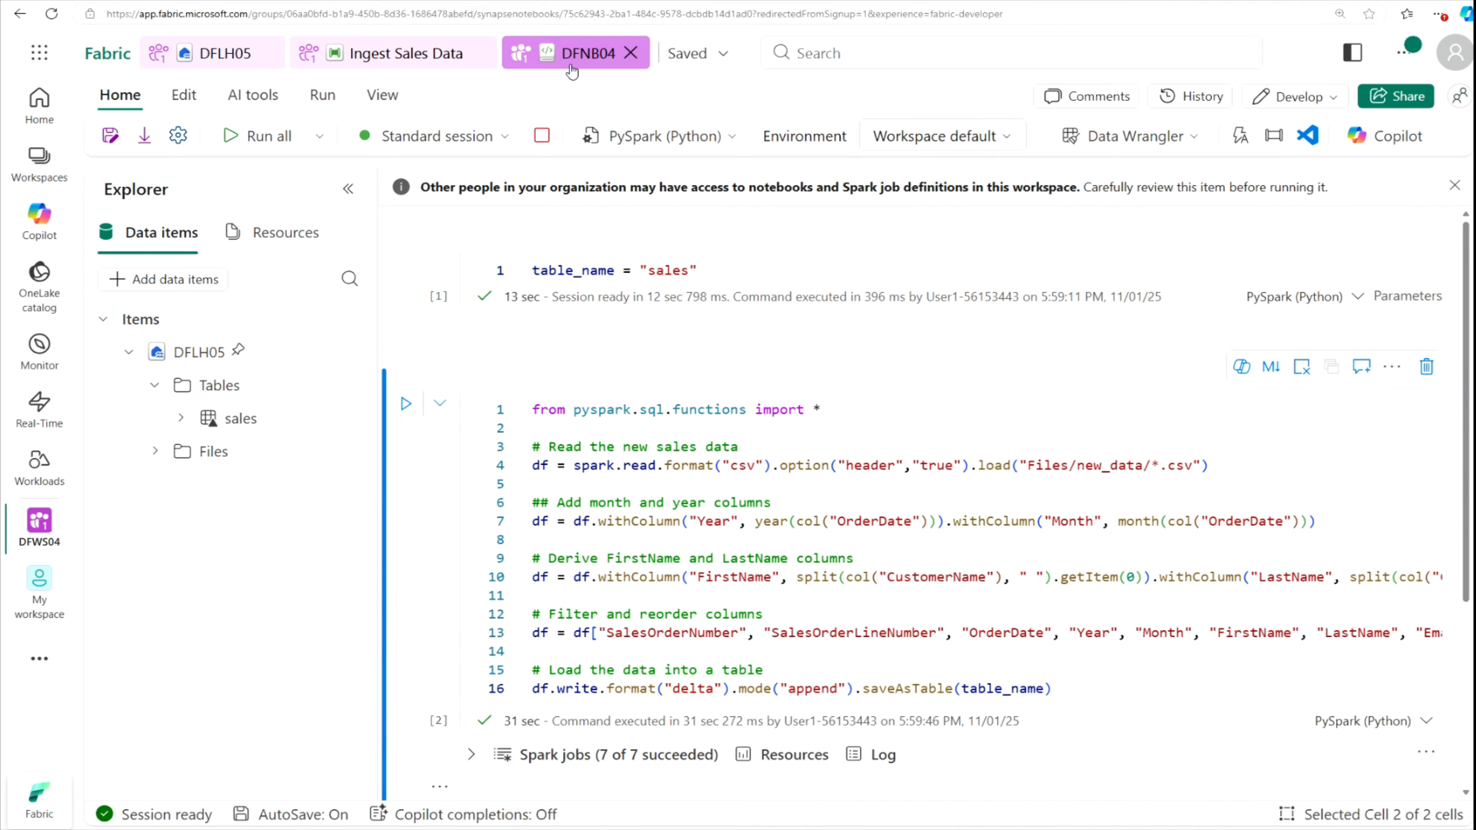
Rename the notebook to Load Sales in its settings and close them
{"action": "left_click", "coordinate": [179, 137]}
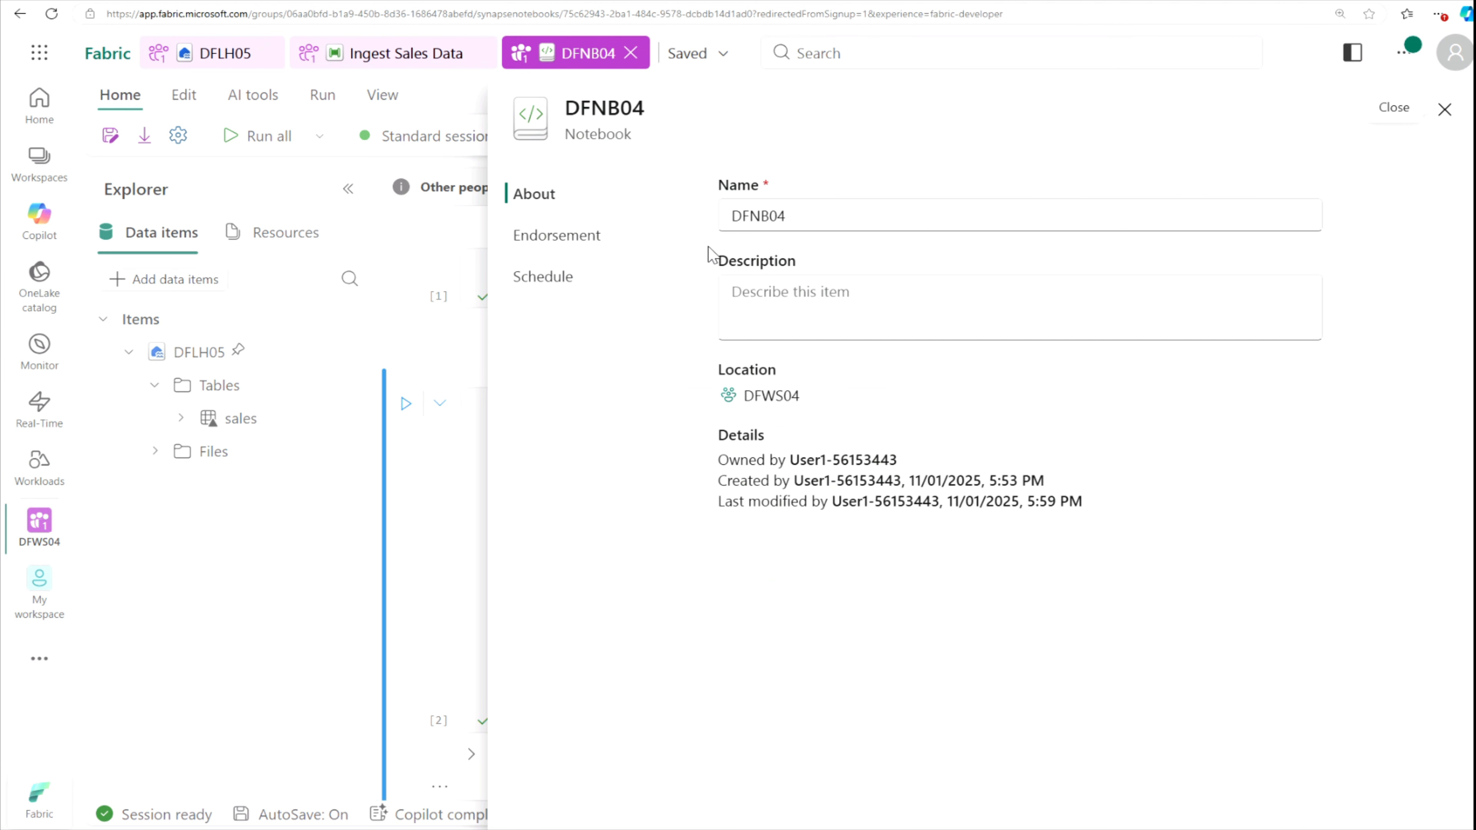
{"action": "left_click_drag", "start_coordinate": [787, 216], "coordinate": [730, 215]}
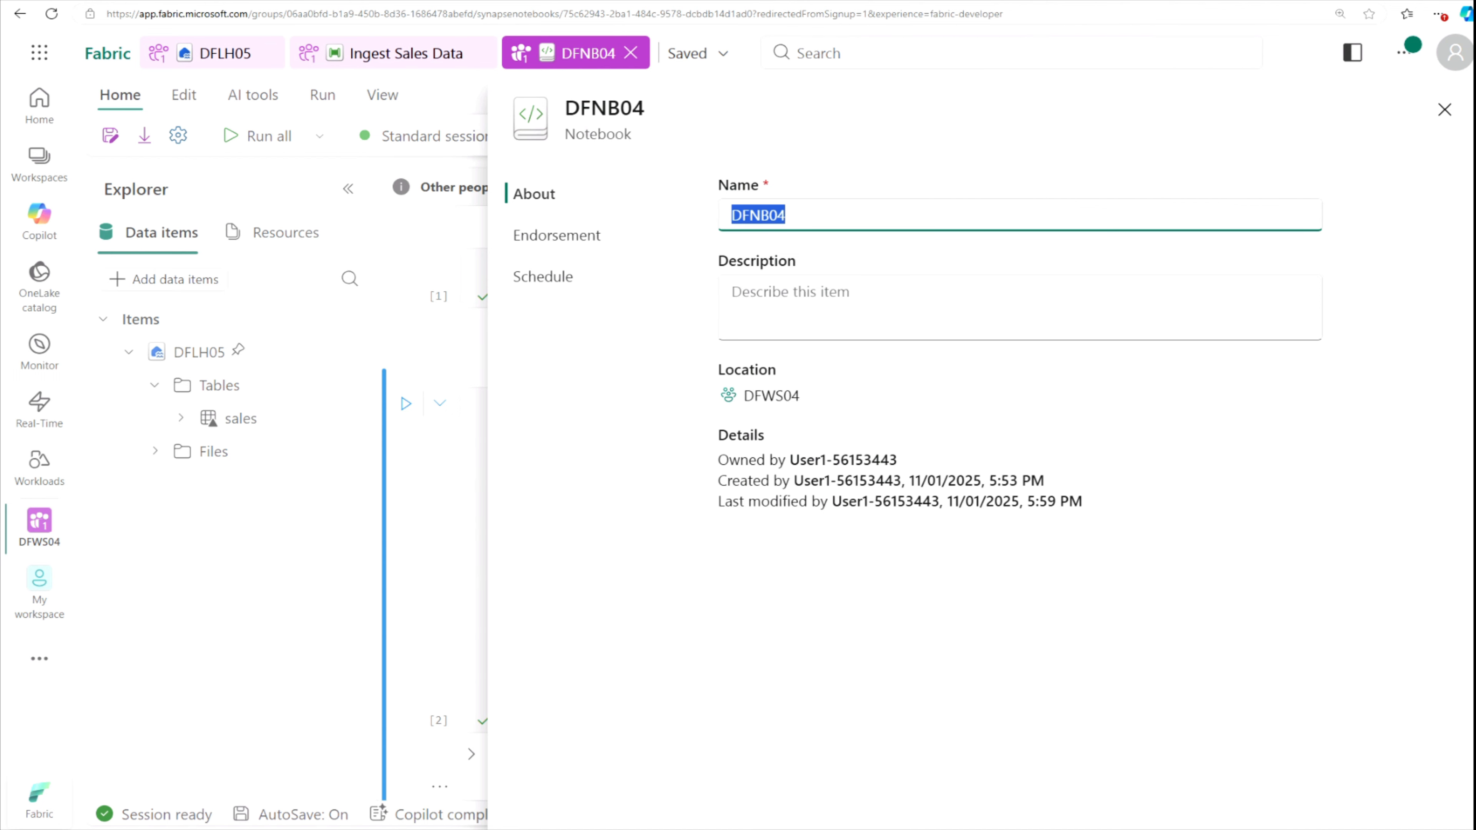
{"action": "type", "text": "Load Sales"}
{"action": "left_click", "coordinate": [1375, 489]}
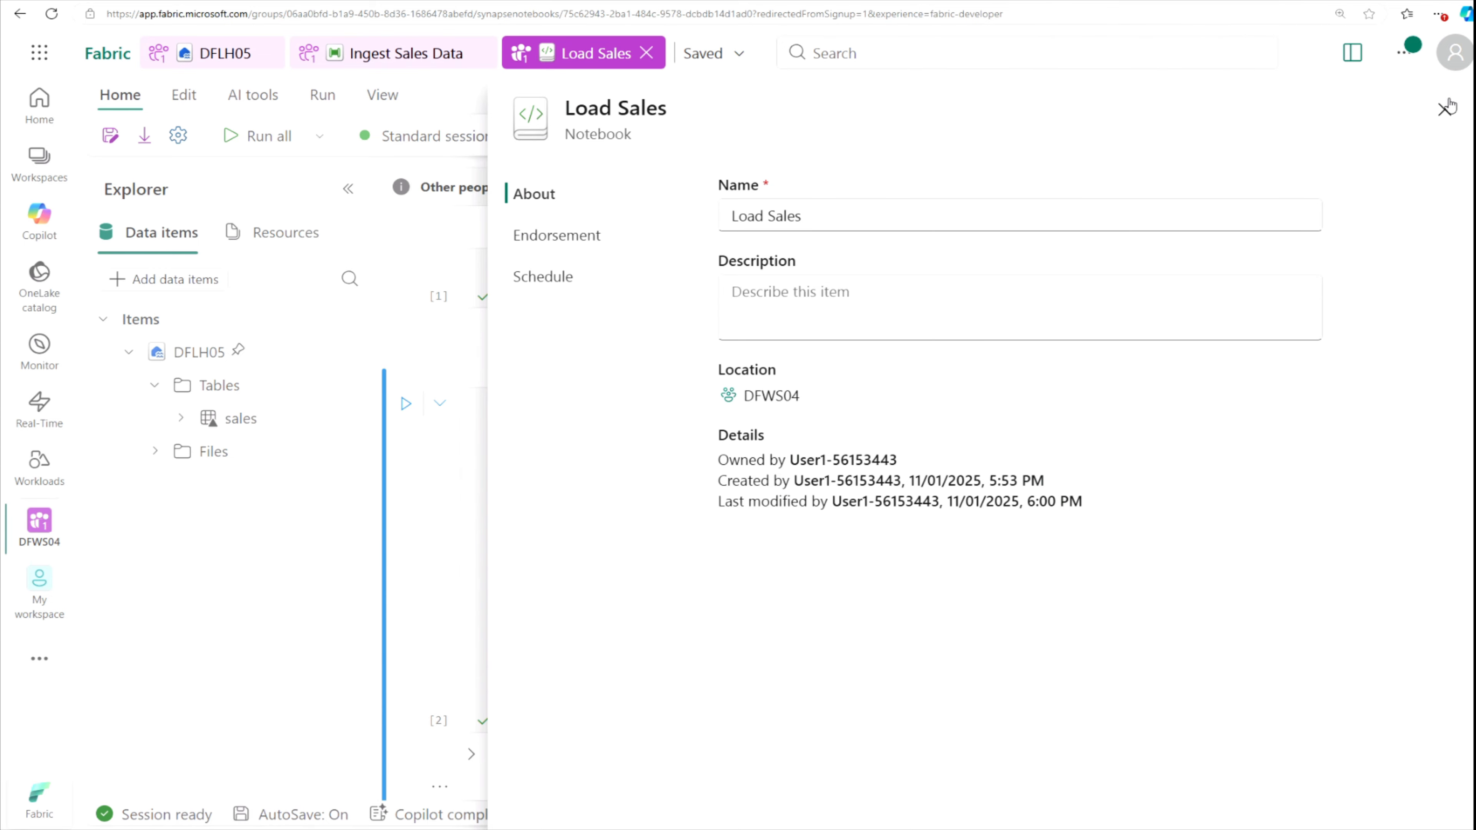
{"action": "left_click", "coordinate": [1445, 110]}
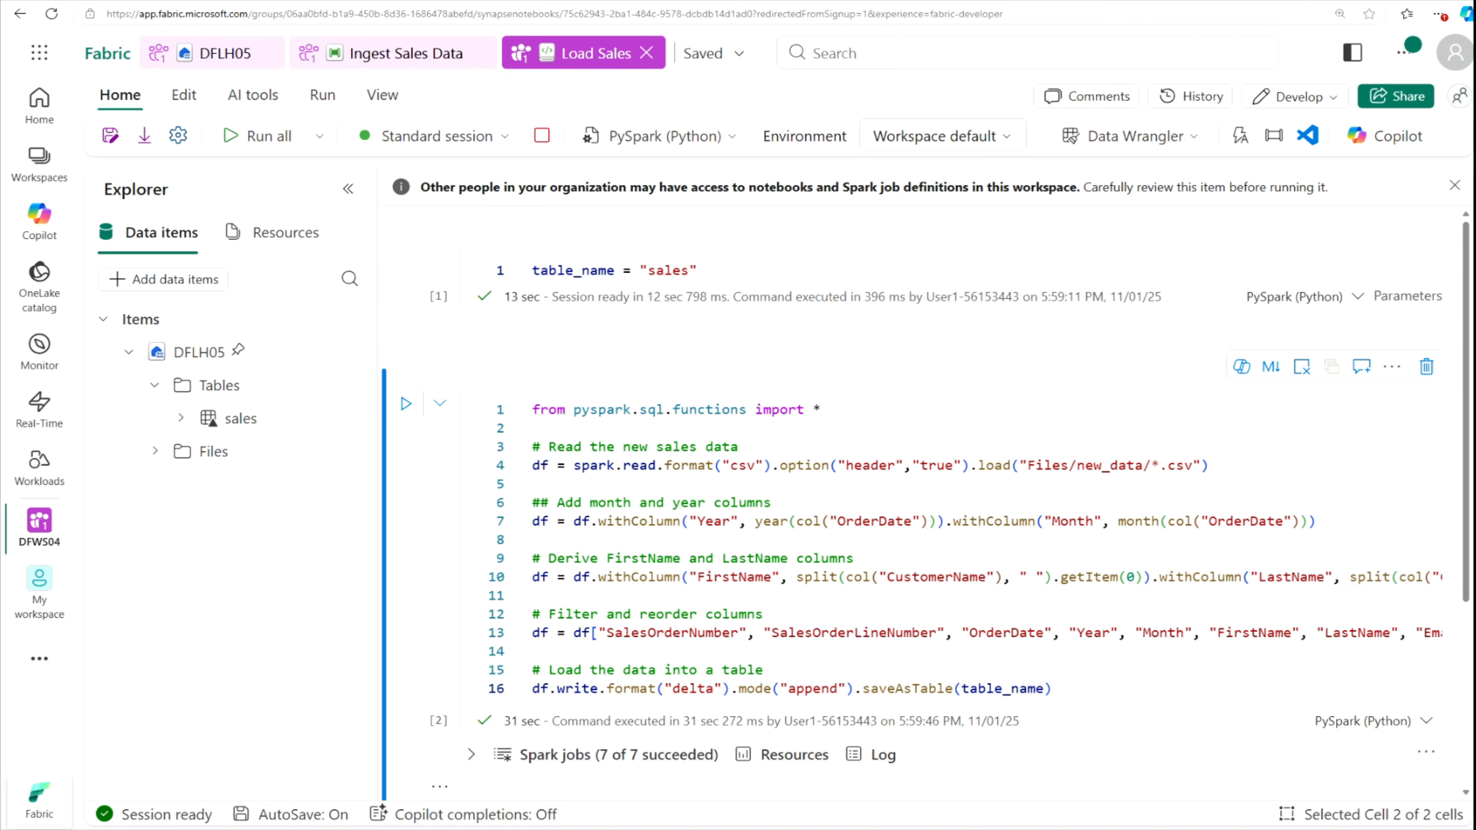
Switch to lakehouse DFLH05 and refresh its Files and Tables folders
{"action": "left_click", "coordinate": [228, 55]}
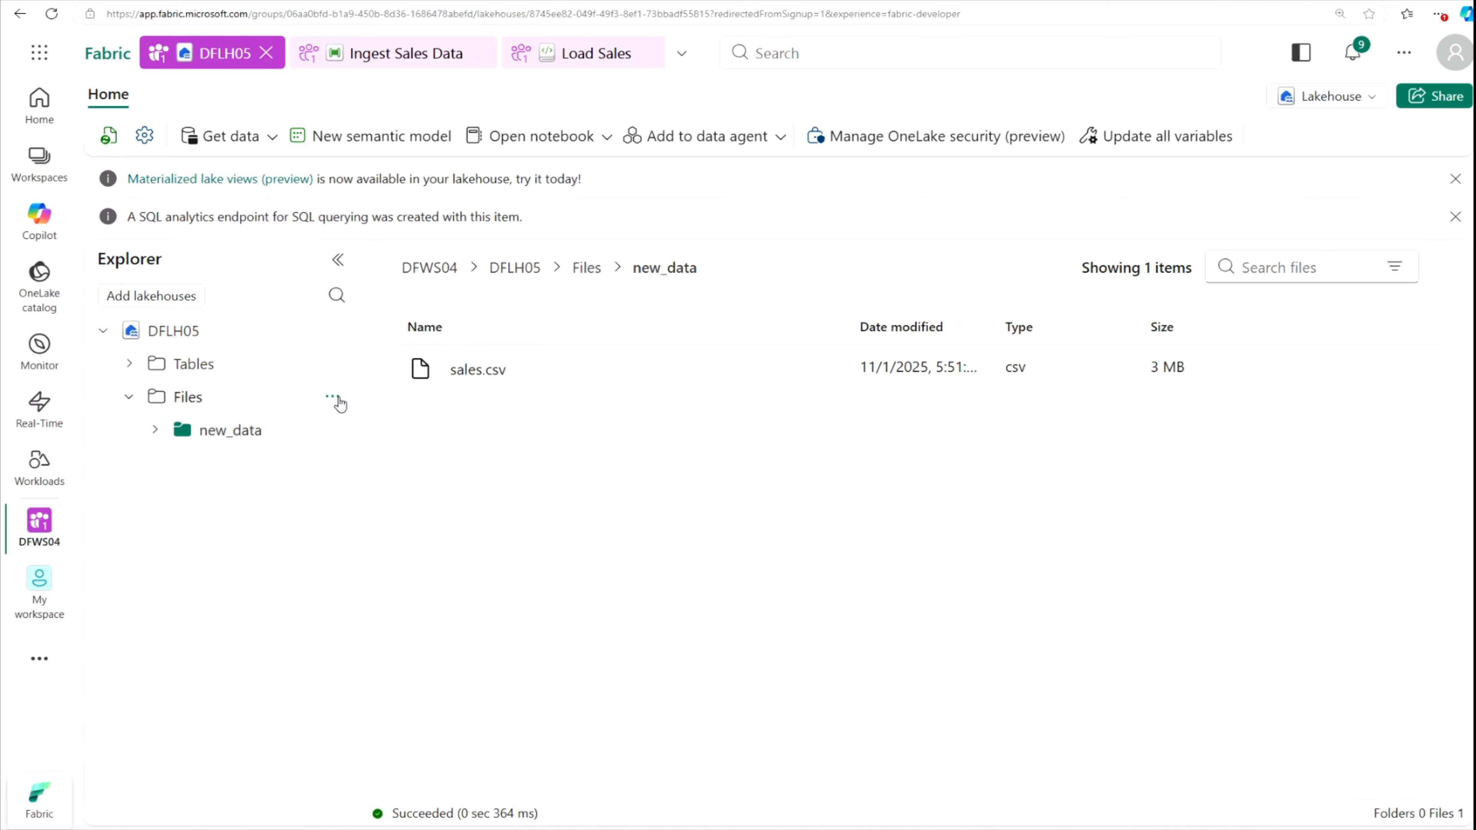
{"action": "left_click", "coordinate": [335, 398]}
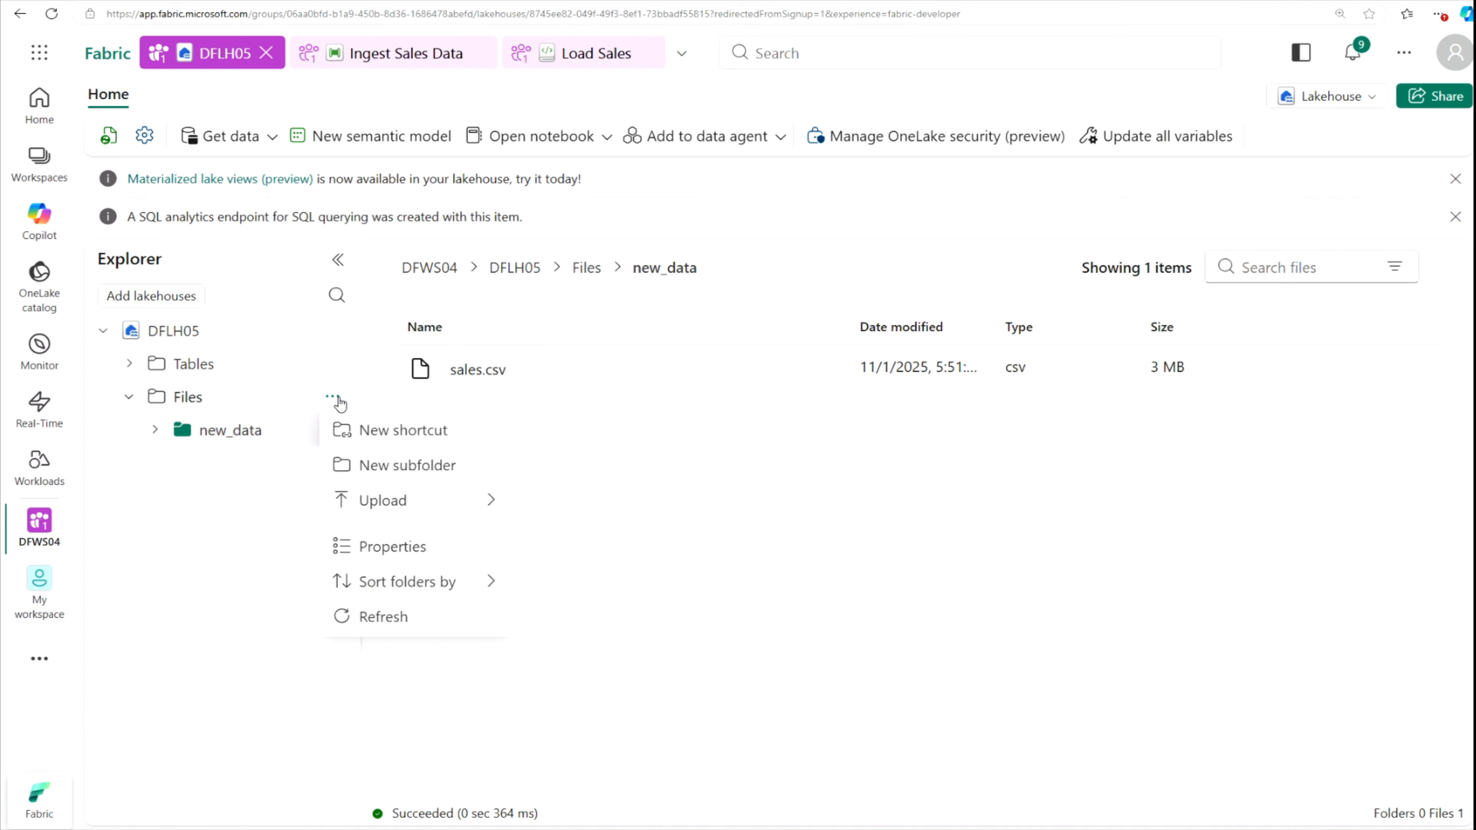
{"action": "left_click", "coordinate": [388, 616]}
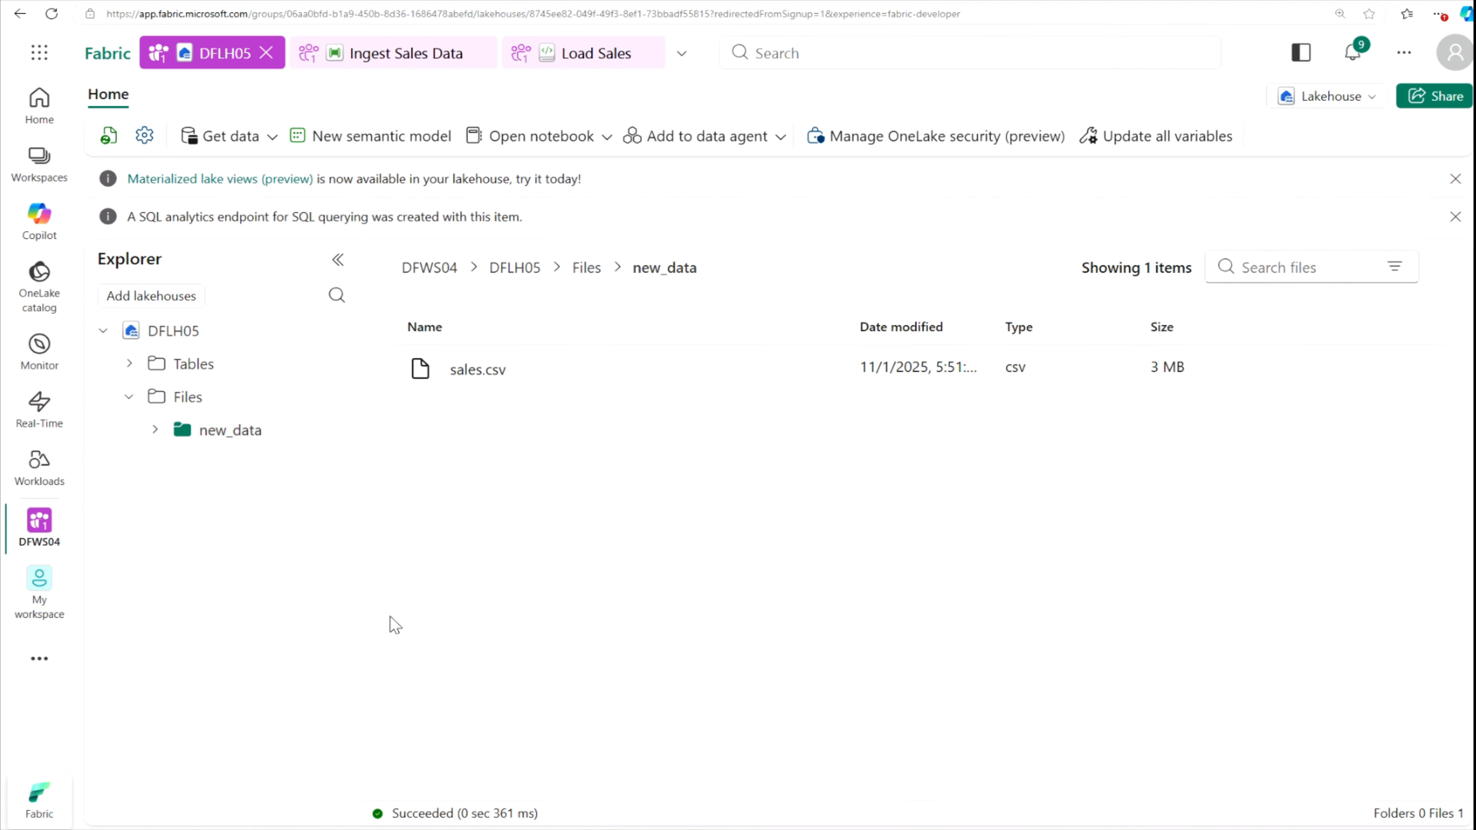
{"action": "left_click", "coordinate": [334, 365]}
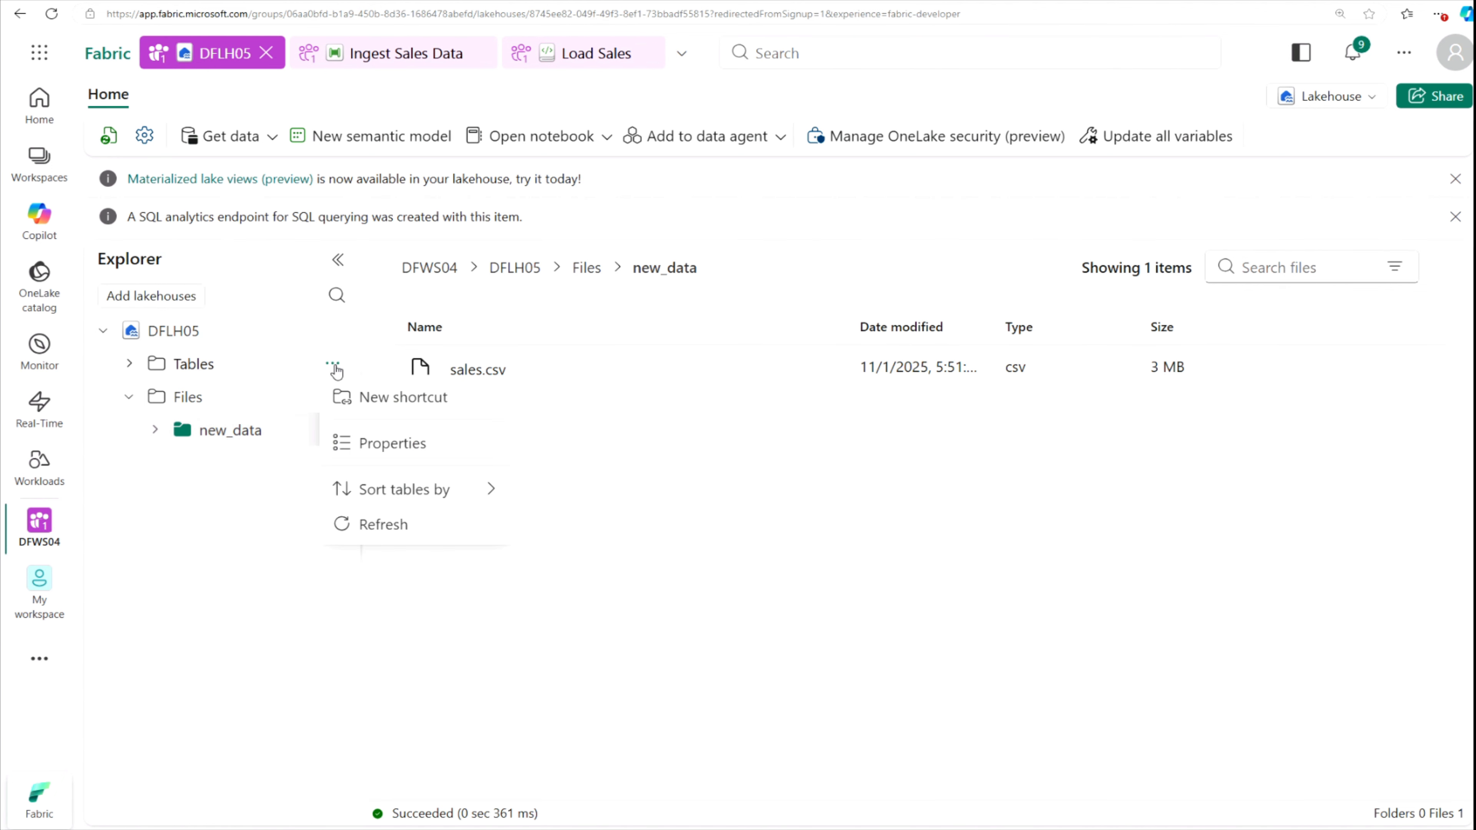
{"action": "left_click", "coordinate": [367, 524]}
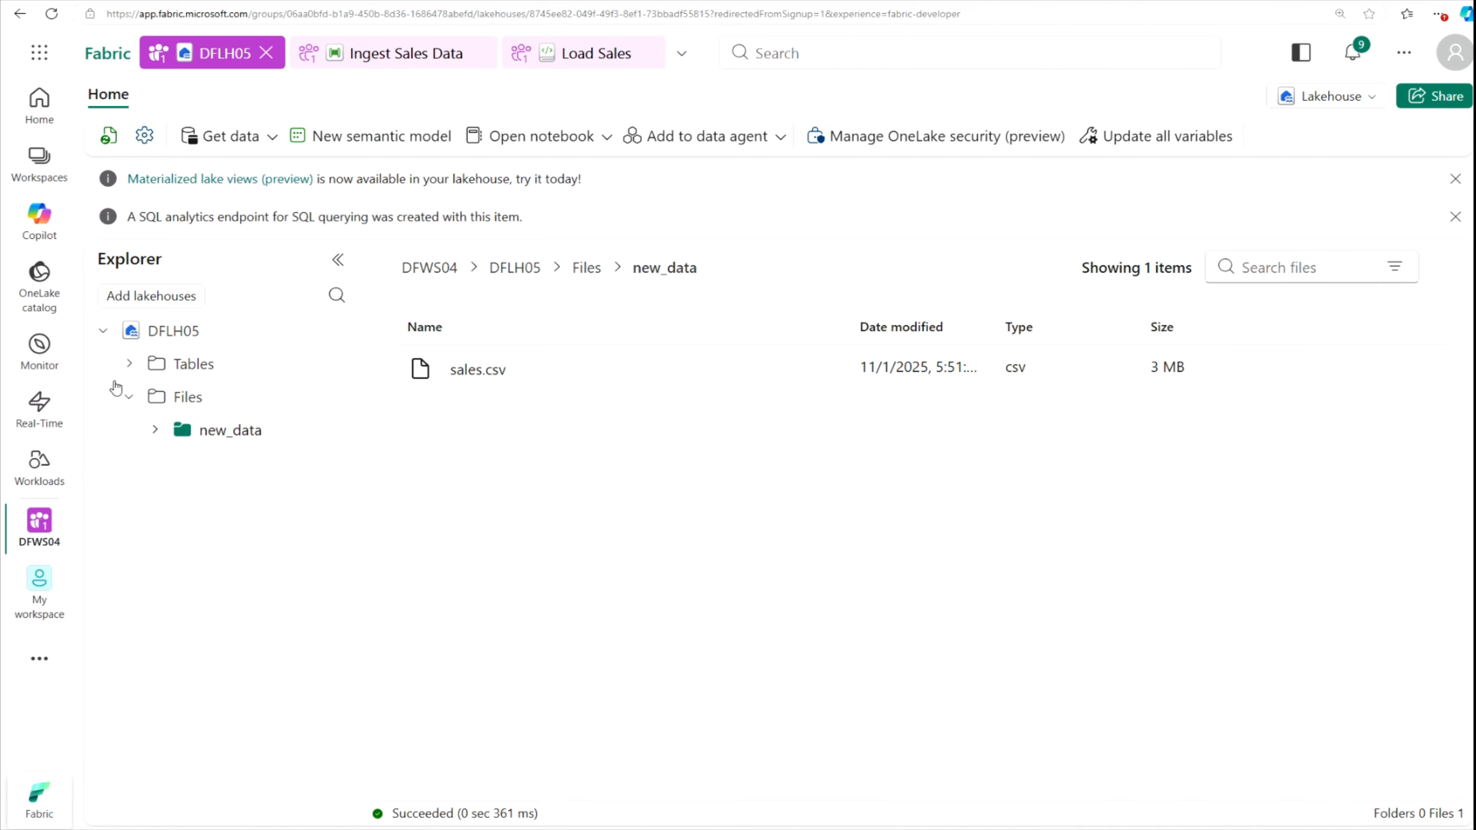
Expand the Tables folder of lakehouse DFLH05 and preview the sales table's data
{"action": "left_click", "coordinate": [129, 365]}
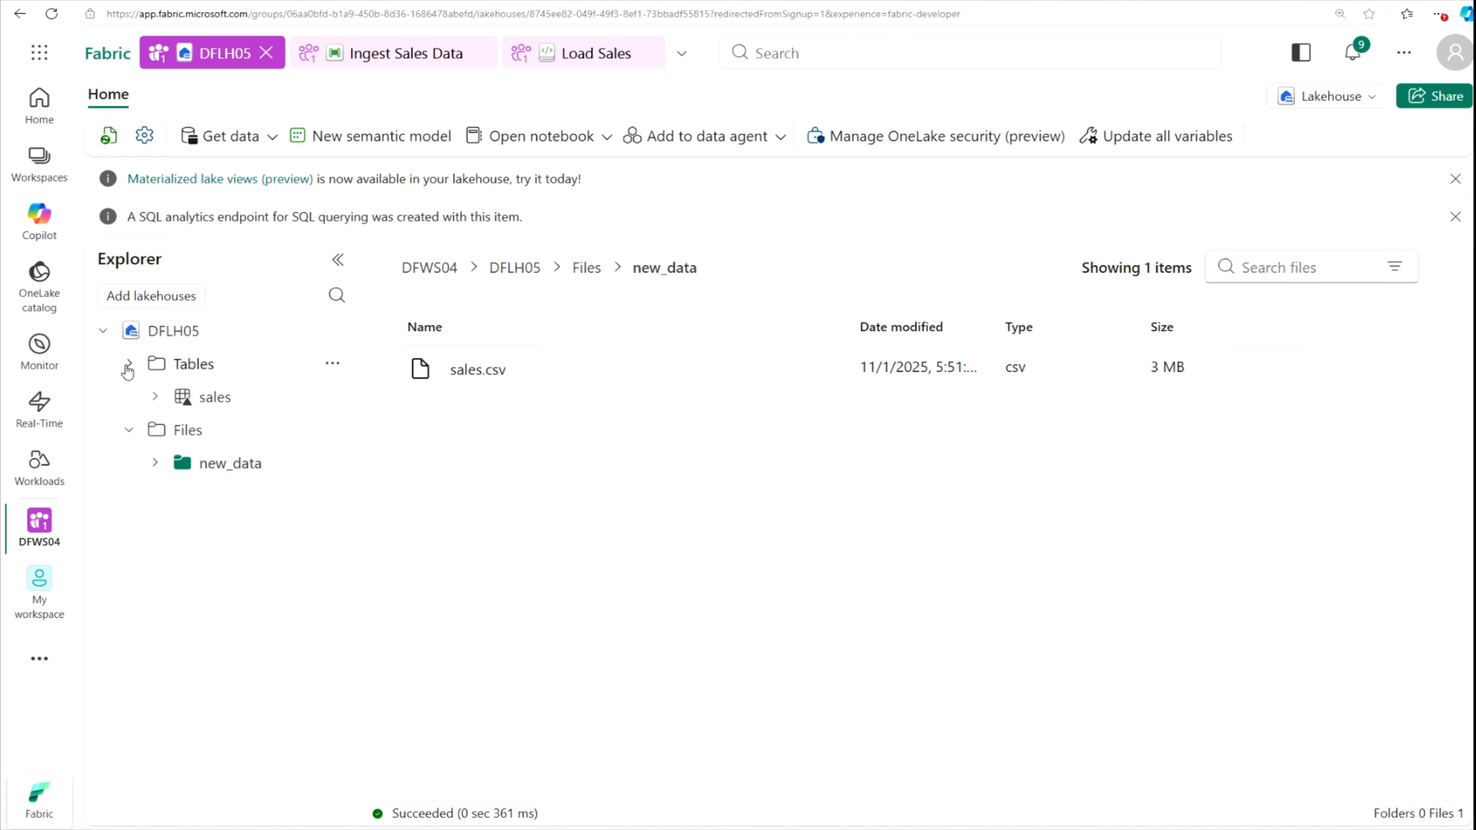
{"action": "left_click", "coordinate": [232, 402]}
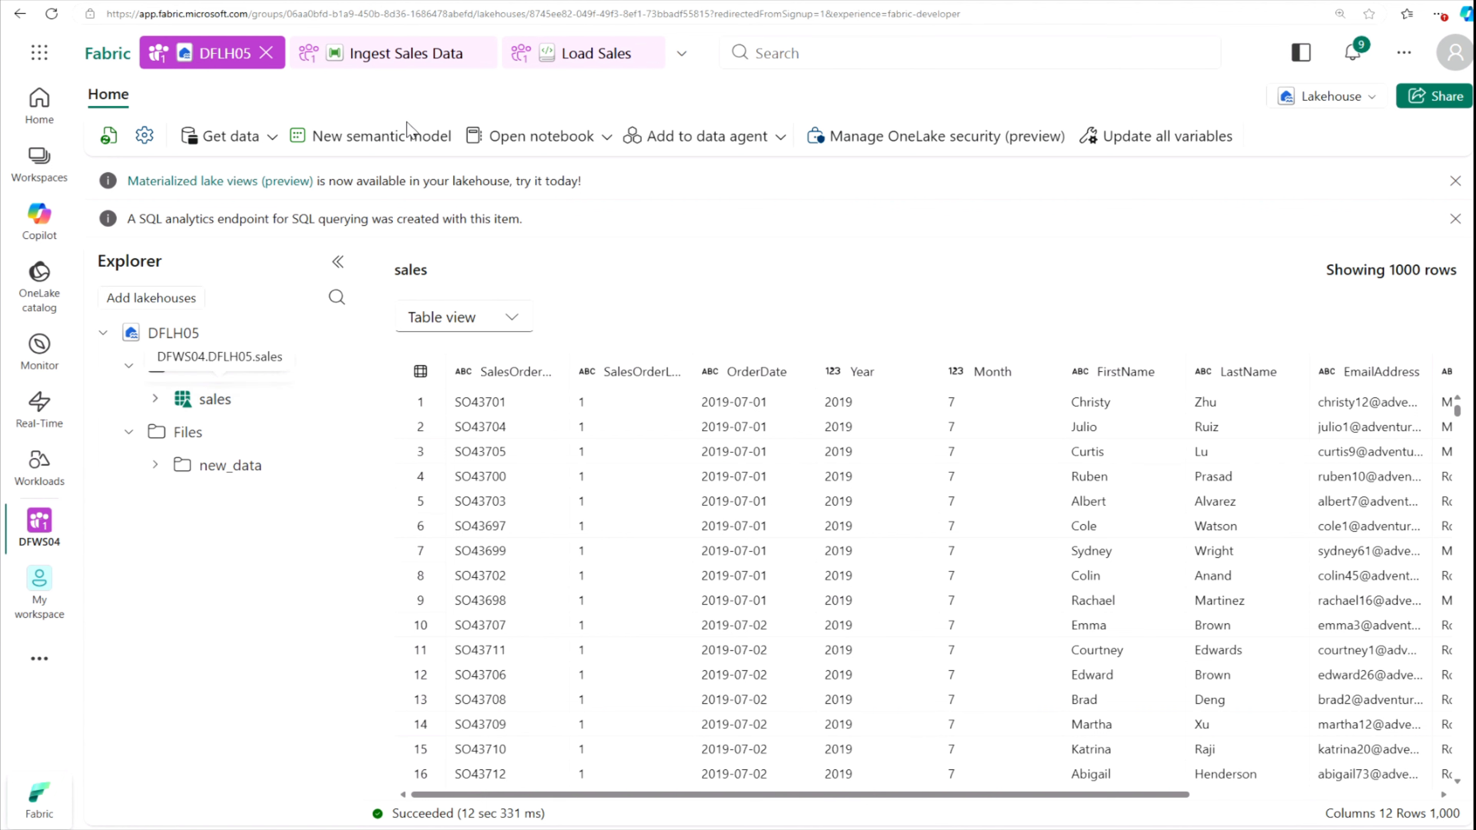
Switch to the Ingest Sales Data pipeline and add a Delete data activity to its canvas
{"action": "left_click", "coordinate": [400, 58]}
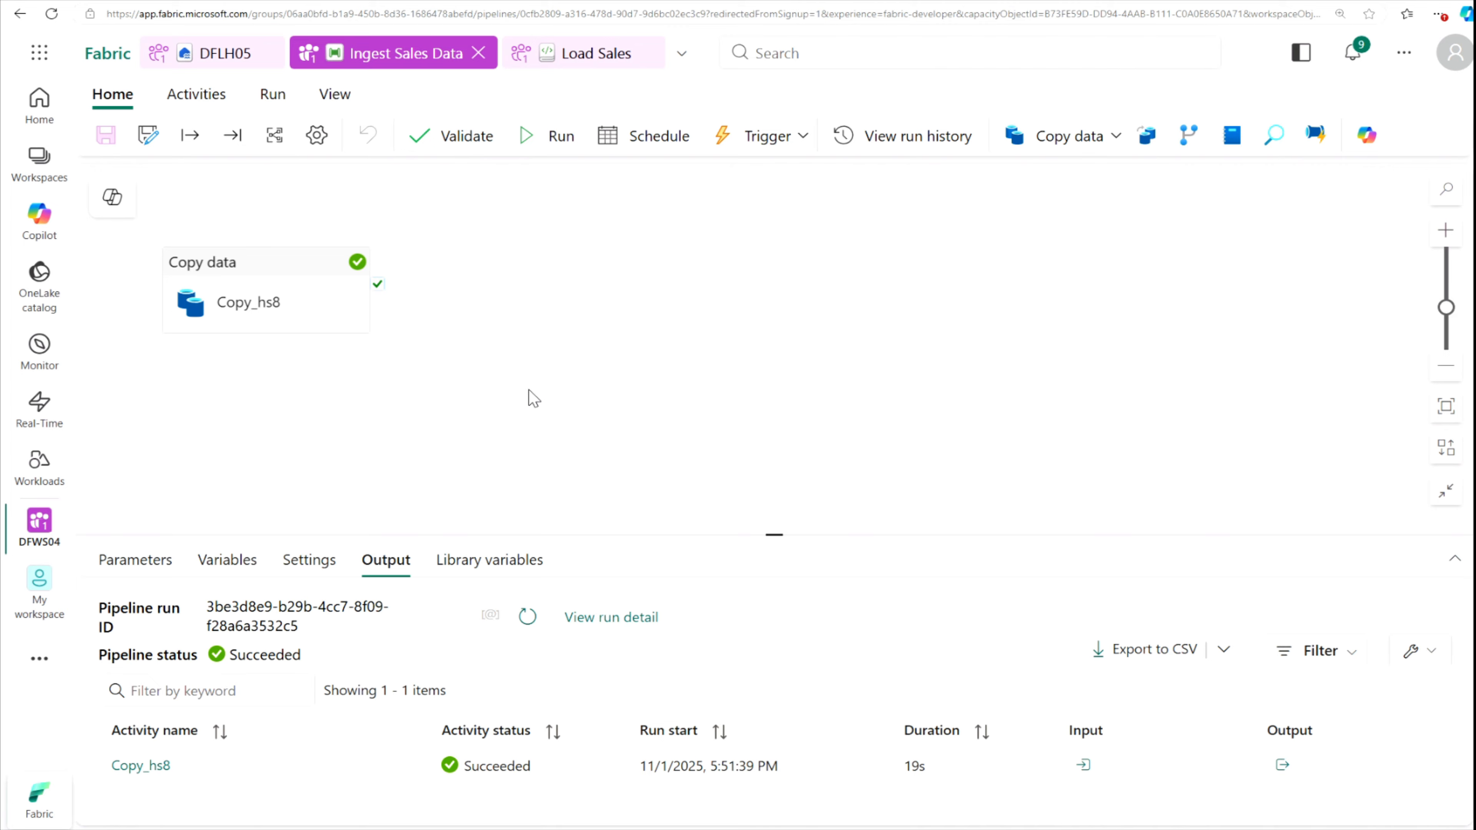
{"action": "left_click", "coordinate": [199, 96]}
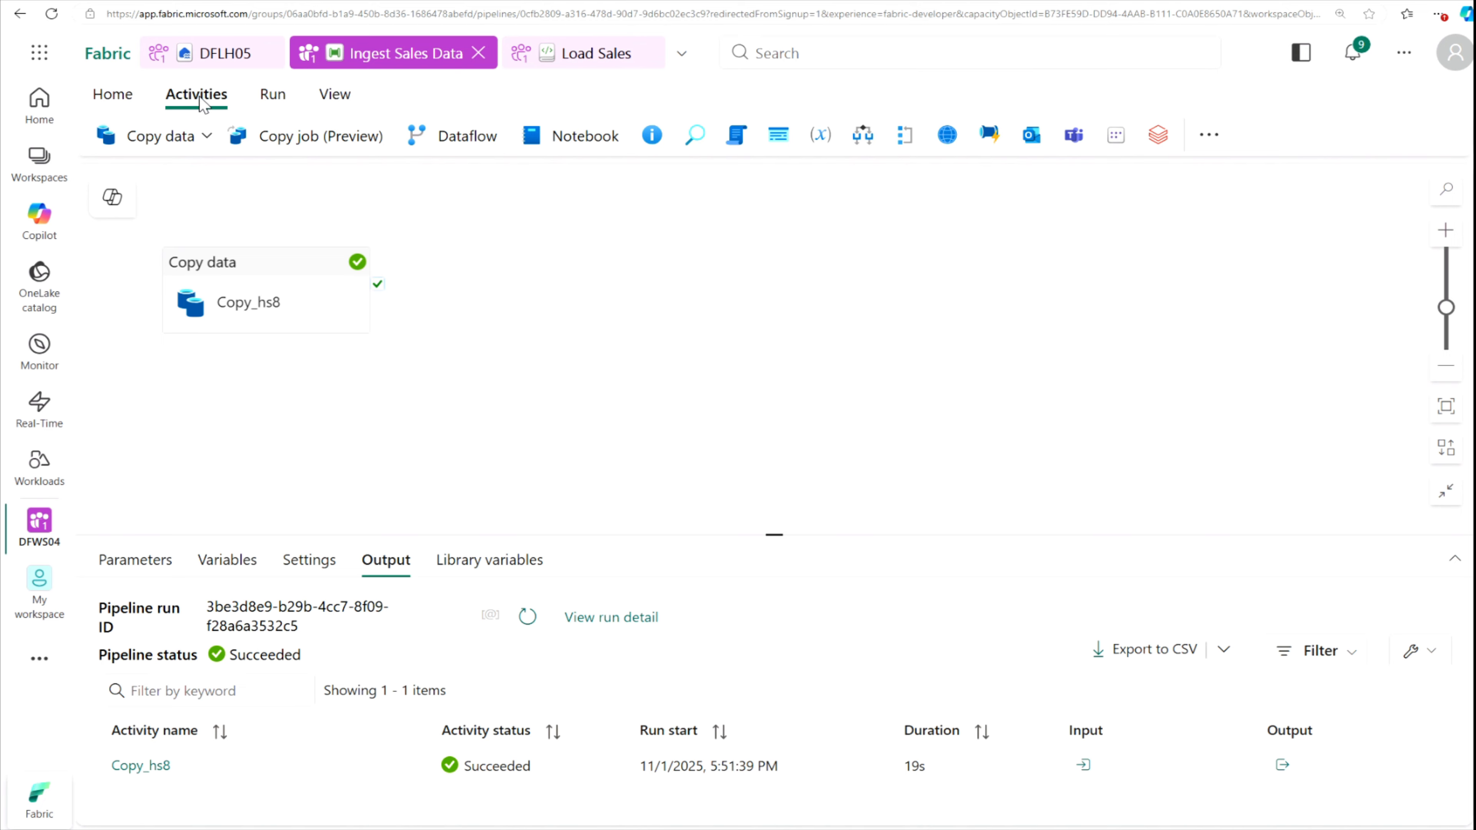
{"action": "left_click", "coordinate": [210, 140]}
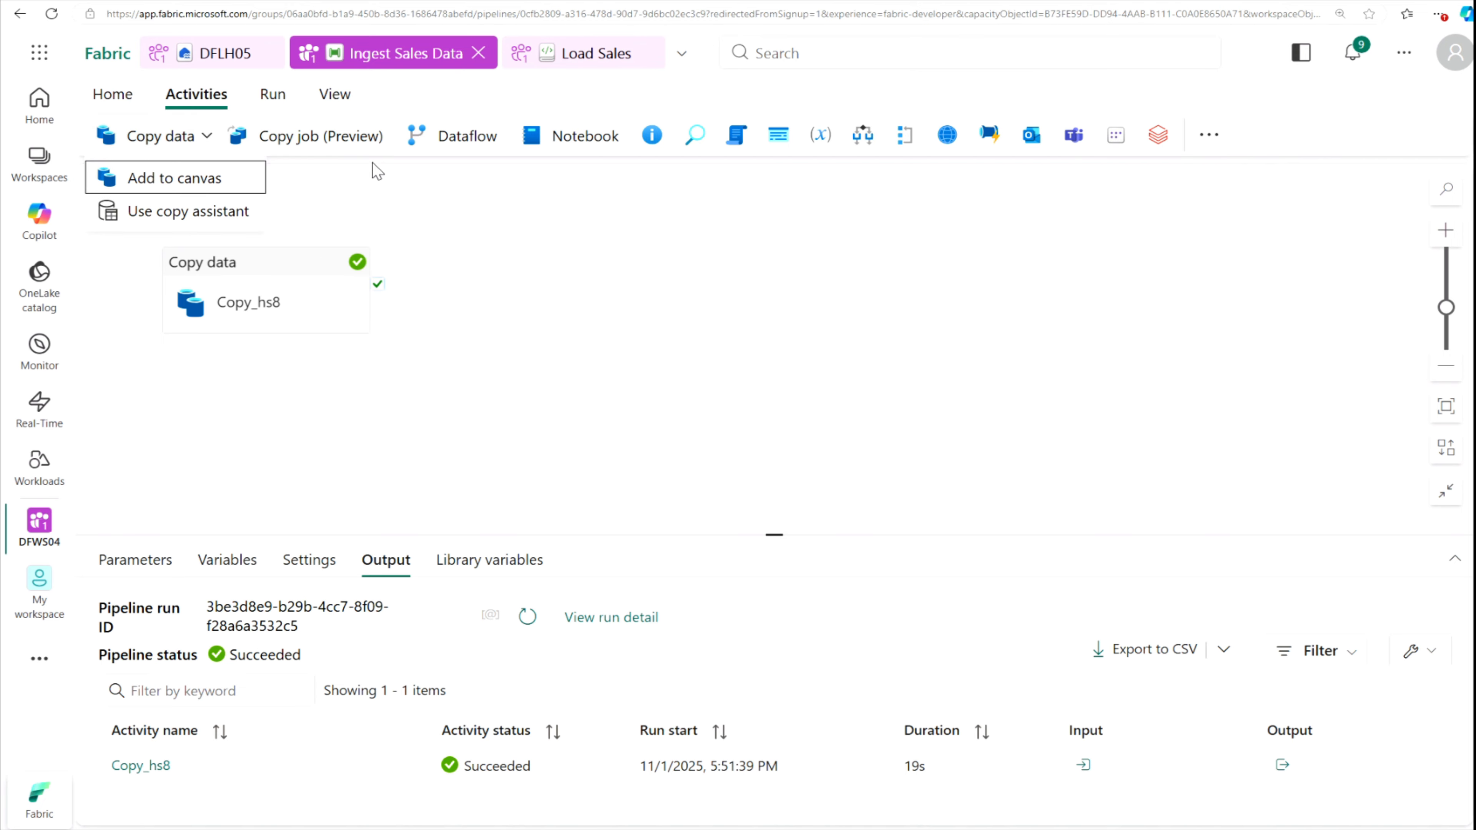
{"action": "left_click", "coordinate": [422, 174]}
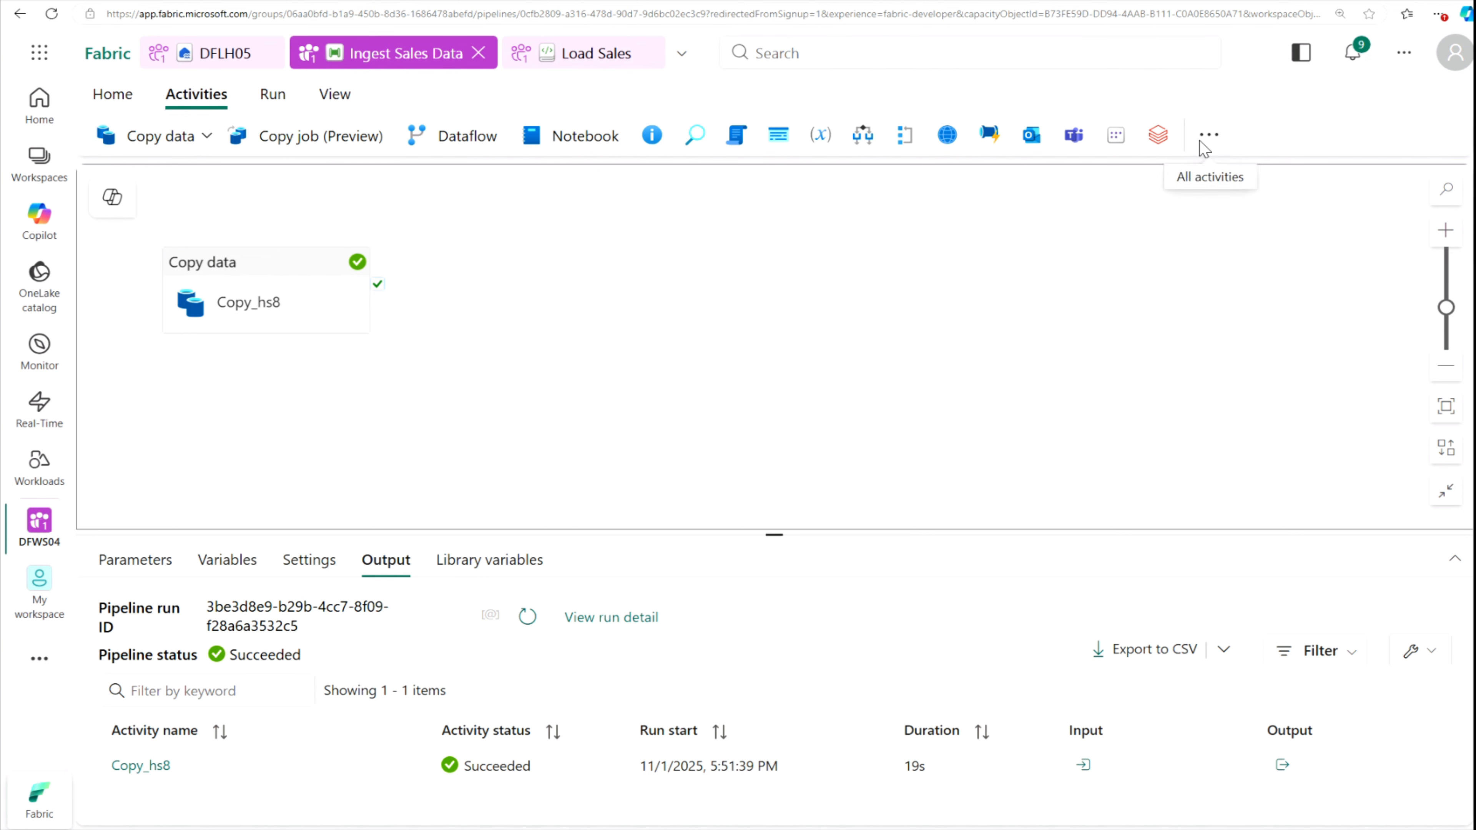
{"action": "left_click", "coordinate": [1209, 140]}
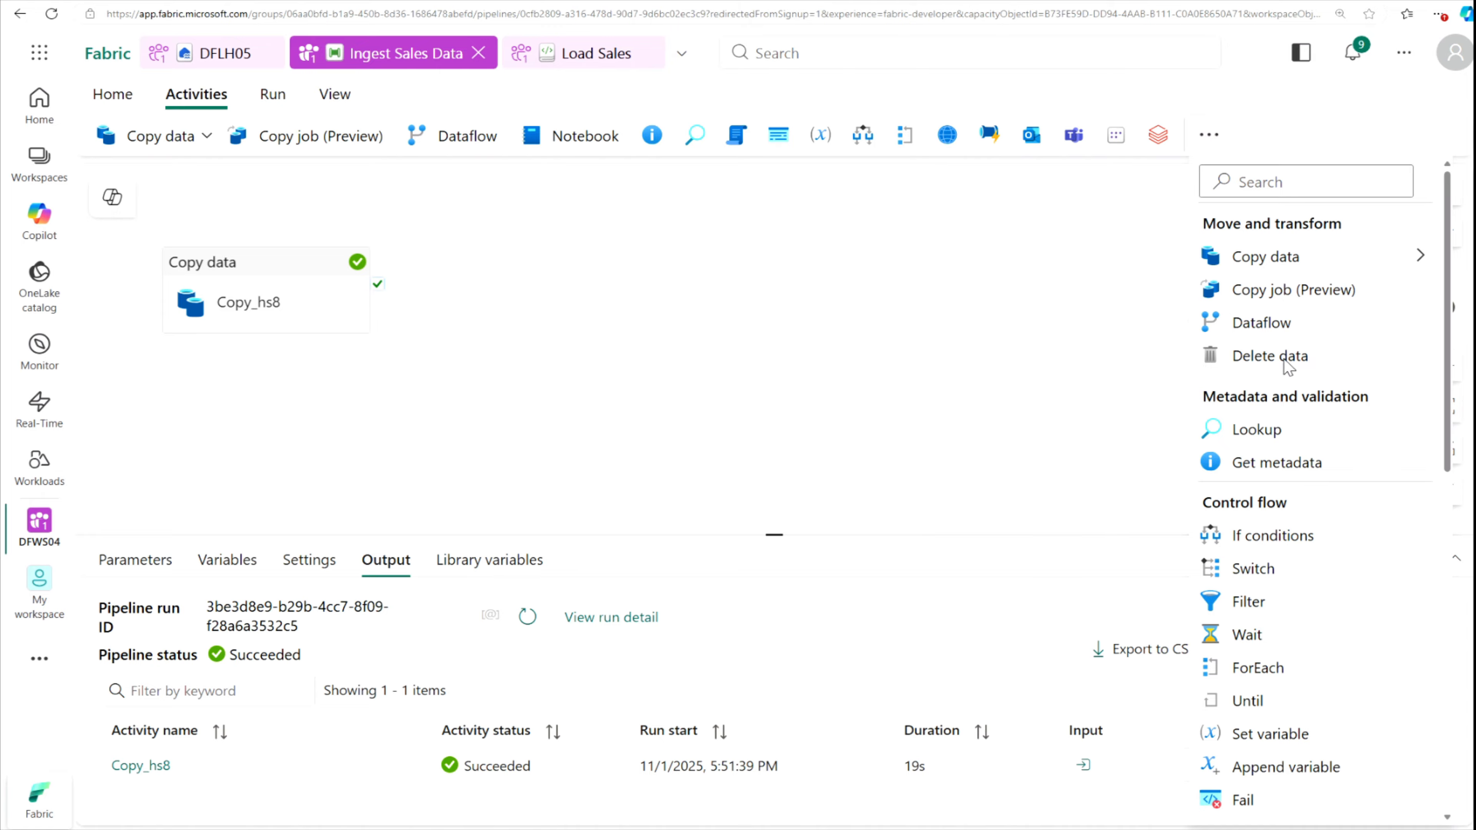
{"action": "left_click", "coordinate": [1270, 356]}
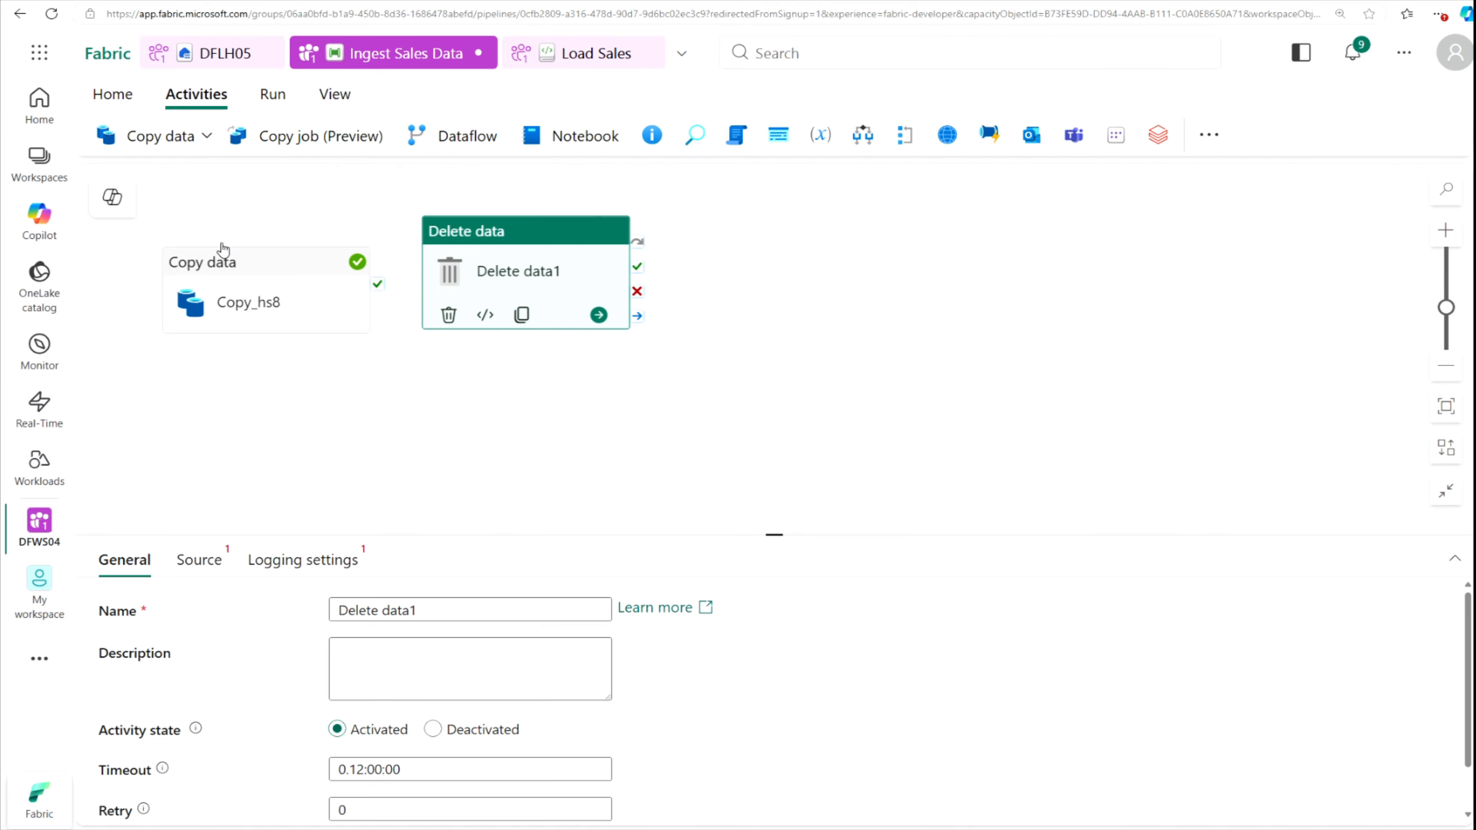
Place the Delete data activity ahead of the Copy data activity and link them with an on-completion connection
{"action": "left_click", "coordinate": [221, 262]}
{"action": "left_click_drag", "start_coordinate": [842, 357], "coordinate": [742, 335]}
{"action": "left_click_drag", "start_coordinate": [528, 265], "coordinate": [301, 260]}
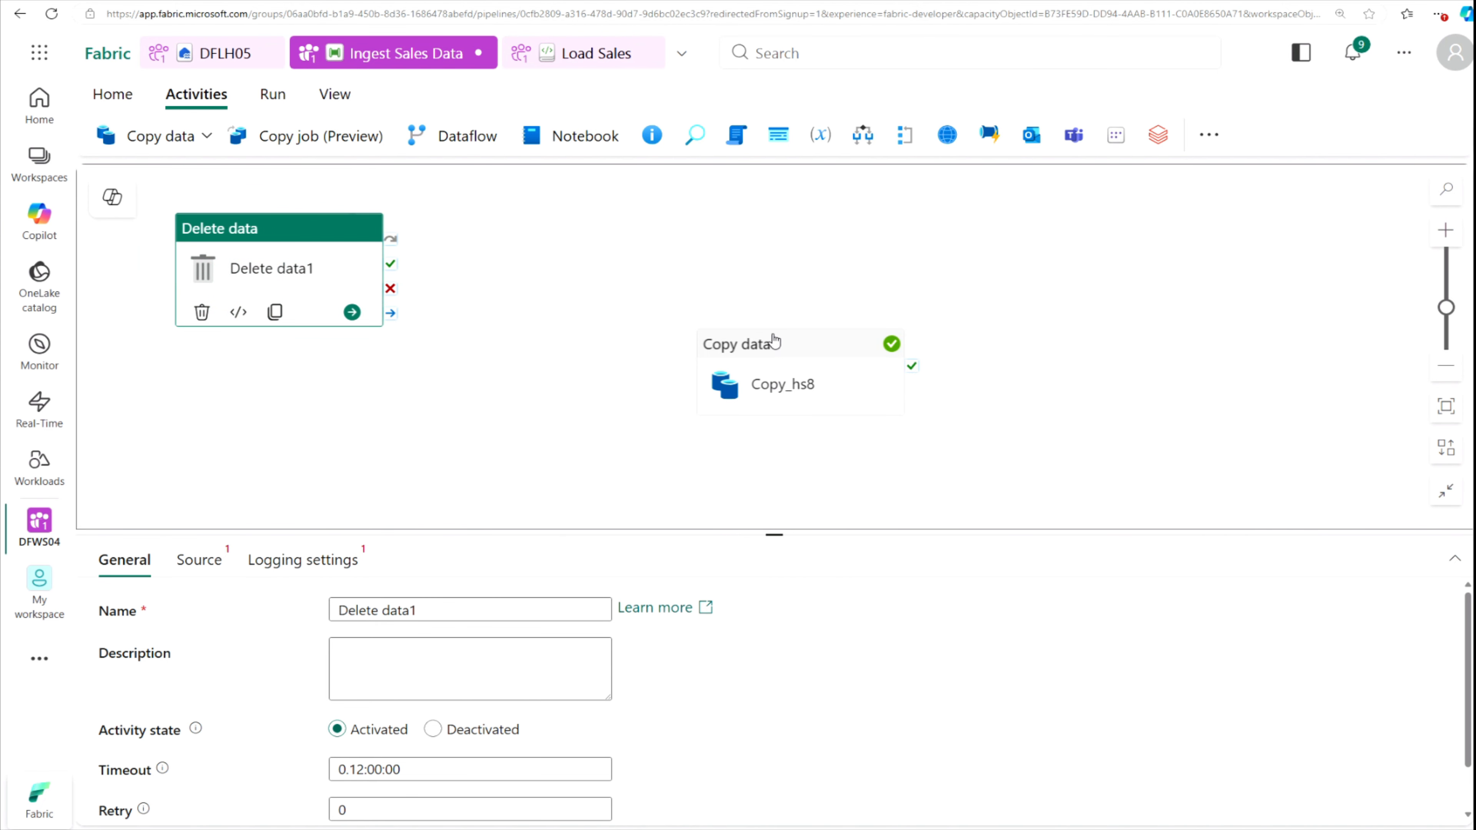
{"action": "left_click_drag", "start_coordinate": [773, 338], "coordinate": [609, 333]}
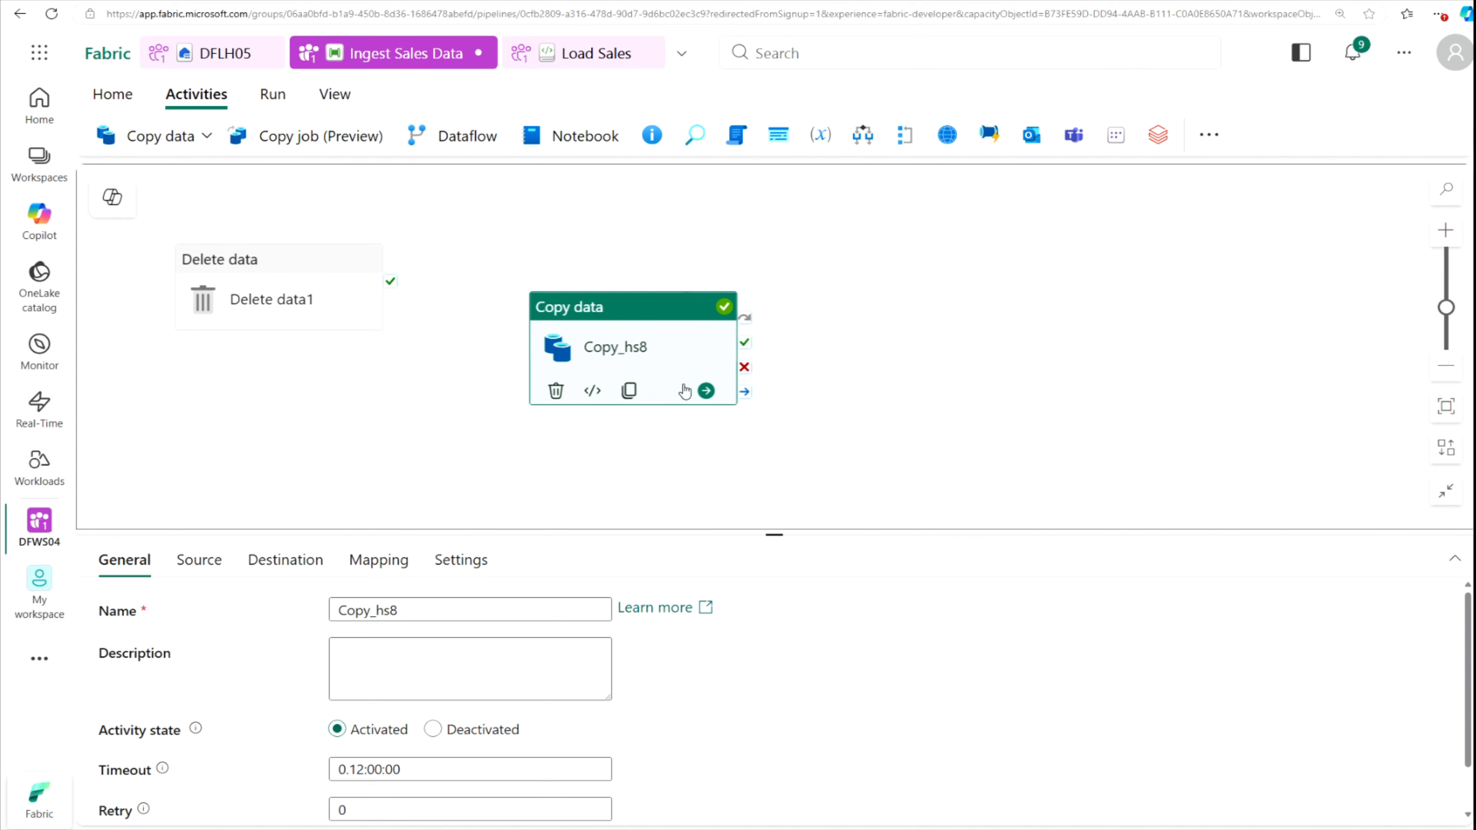
{"action": "mouse_move", "coordinate": [343, 316]}
{"action": "left_click_drag", "start_coordinate": [393, 324], "coordinate": [633, 343]}
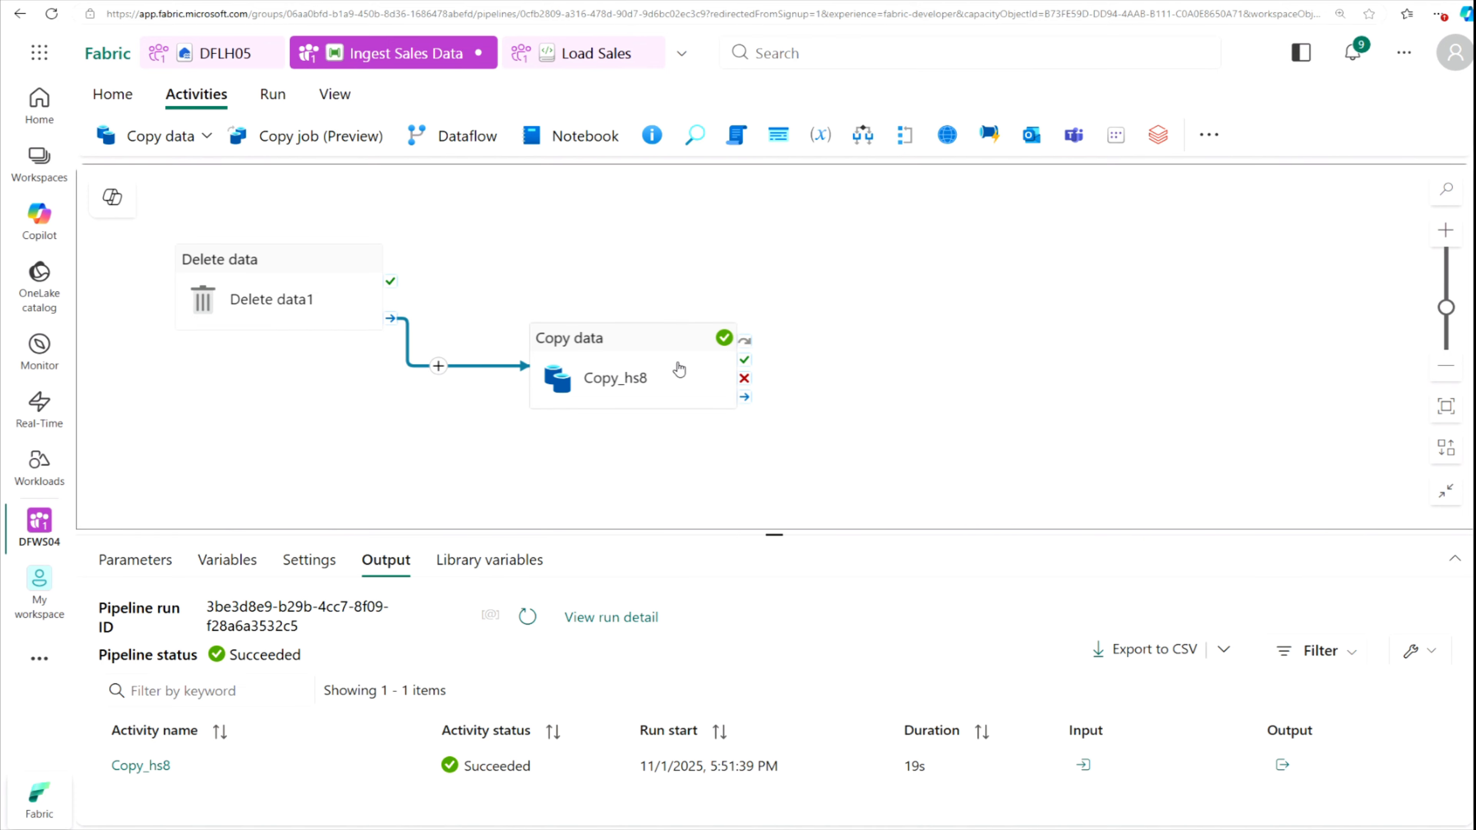
Rename the Delete data activity to Delete old files
{"action": "left_click", "coordinate": [329, 266]}
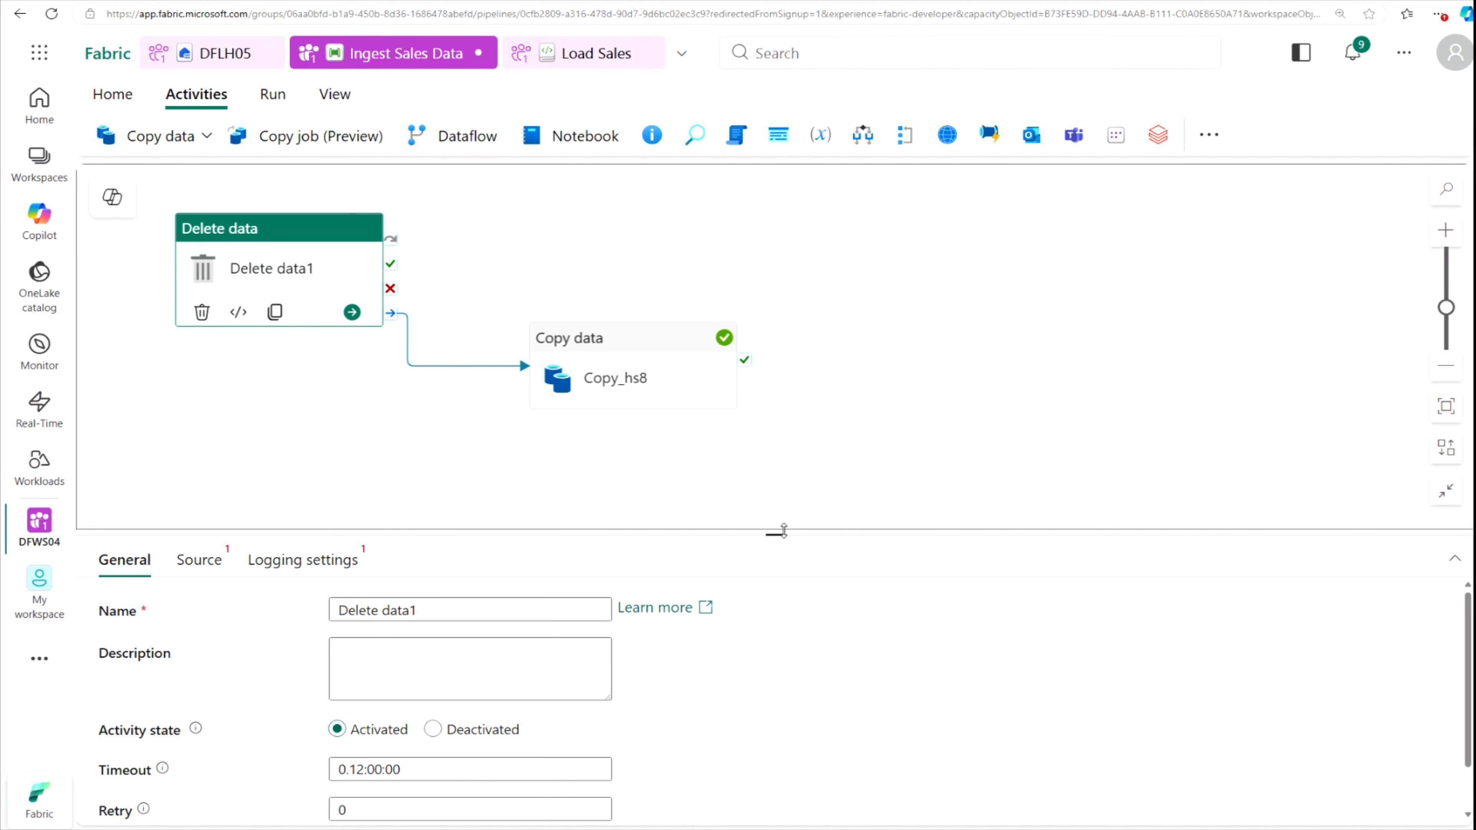
{"action": "left_click_drag", "start_coordinate": [783, 530], "coordinate": [781, 499]}
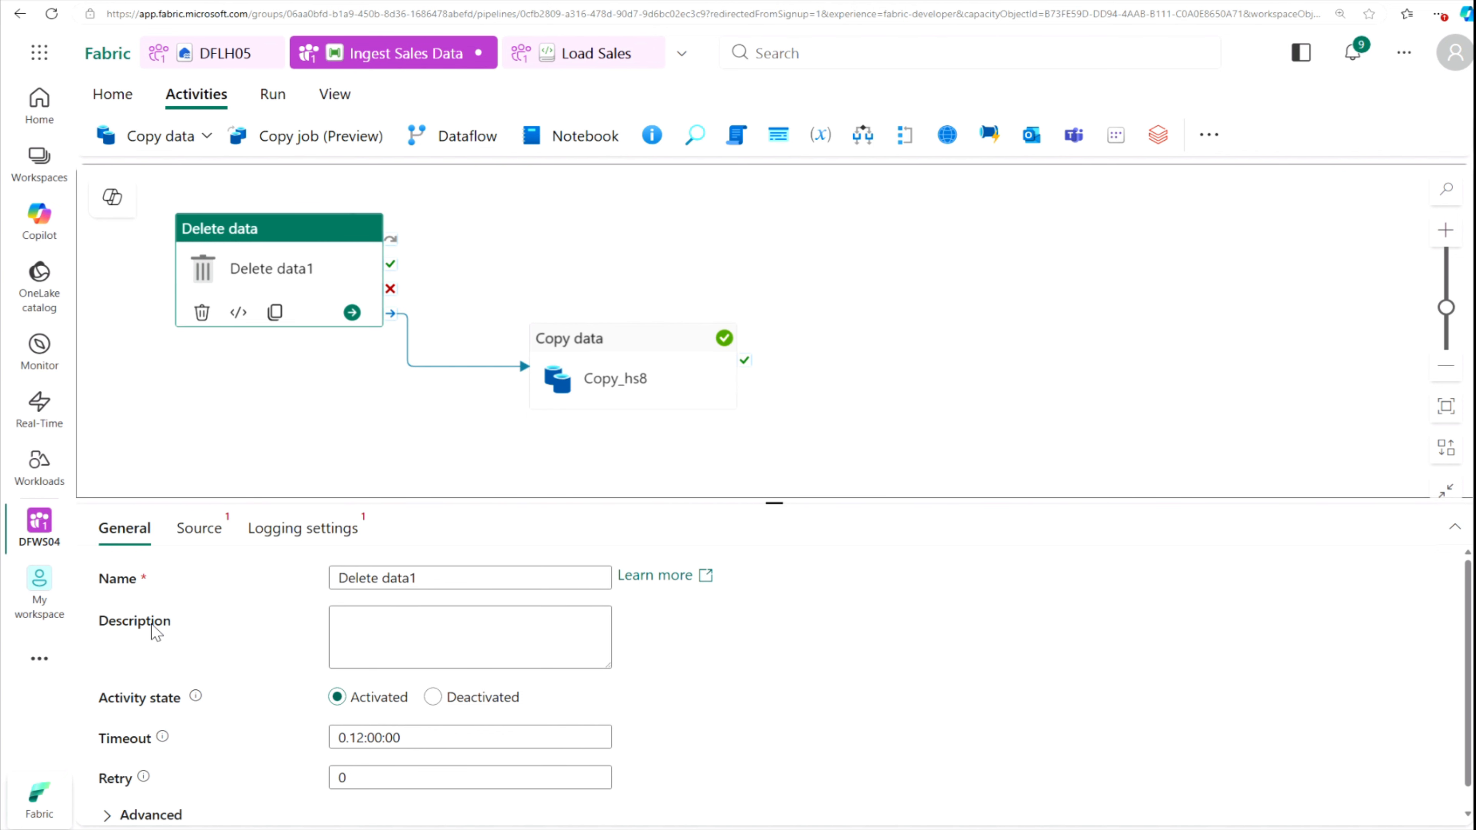
{"action": "left_click", "coordinate": [415, 578]}
{"action": "key", "text": "ctrl+shift+Left"}
{"action": "key", "text": "ctrl+shift+Left"}
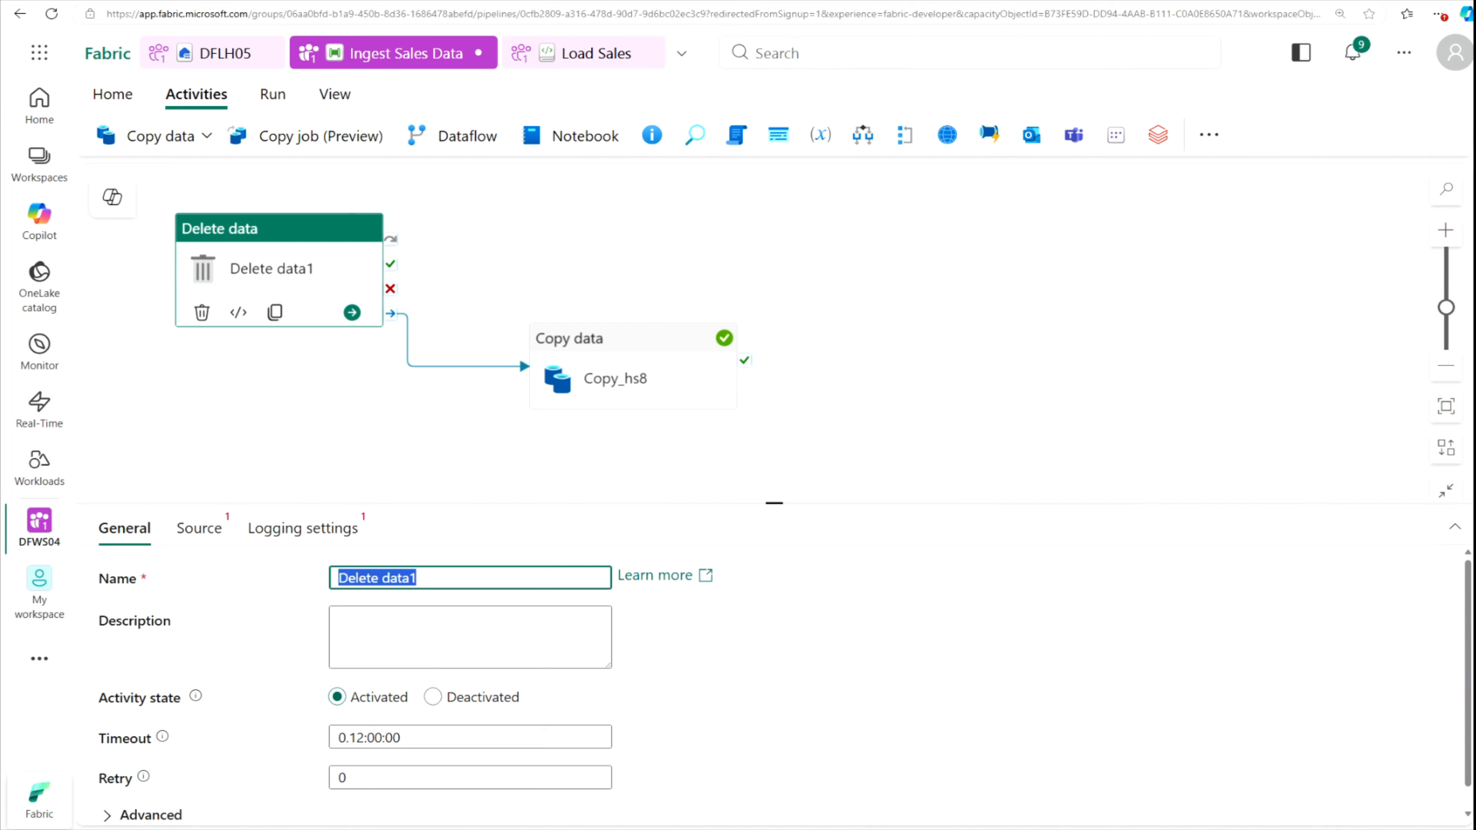
{"action": "type", "text": "Delete old files"}
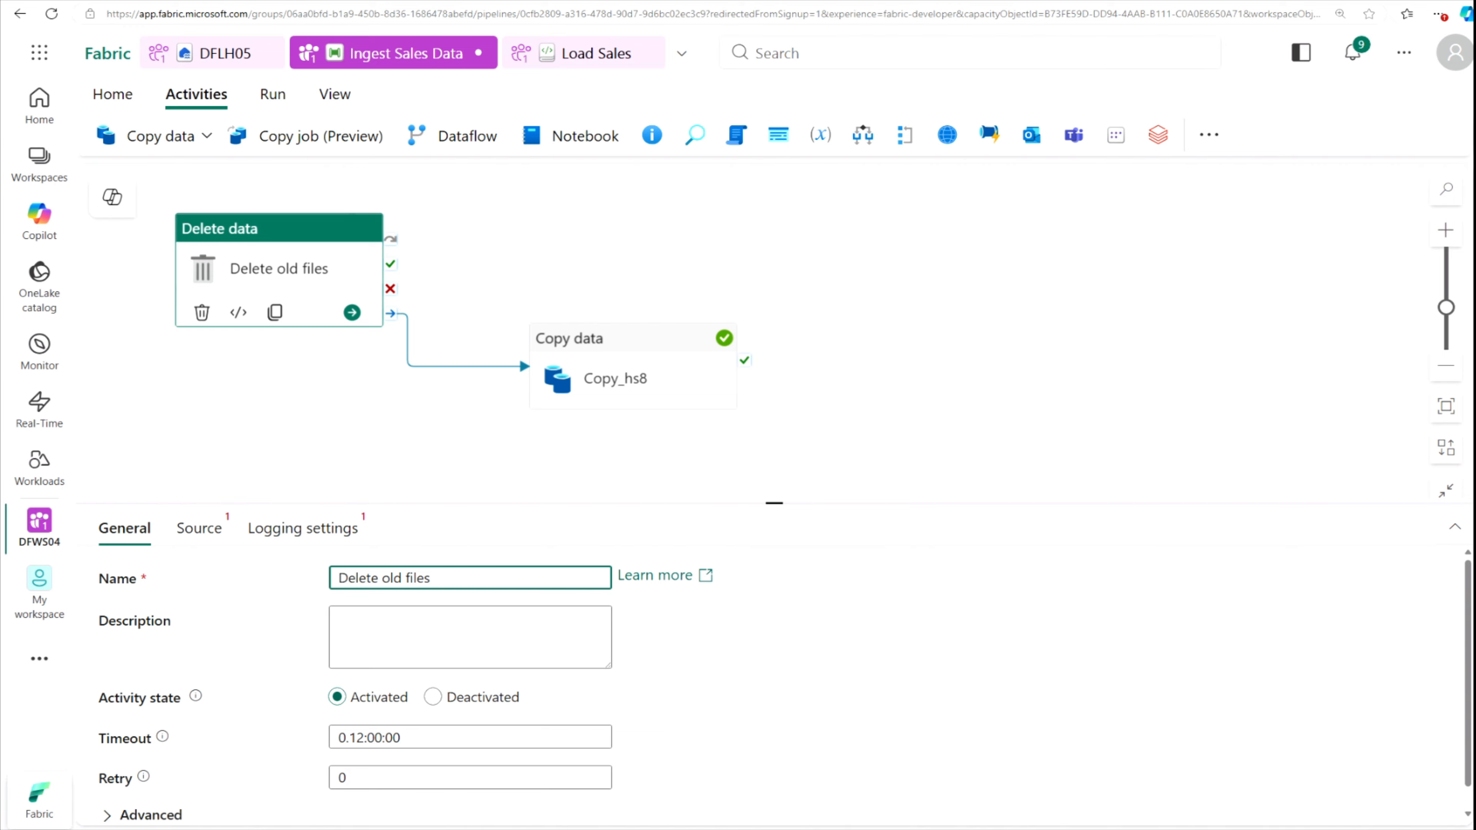
Set the Delete old files activity's source to the existing Lakehouse connection and lakehouse DFLH05
{"action": "left_click", "coordinate": [204, 538]}
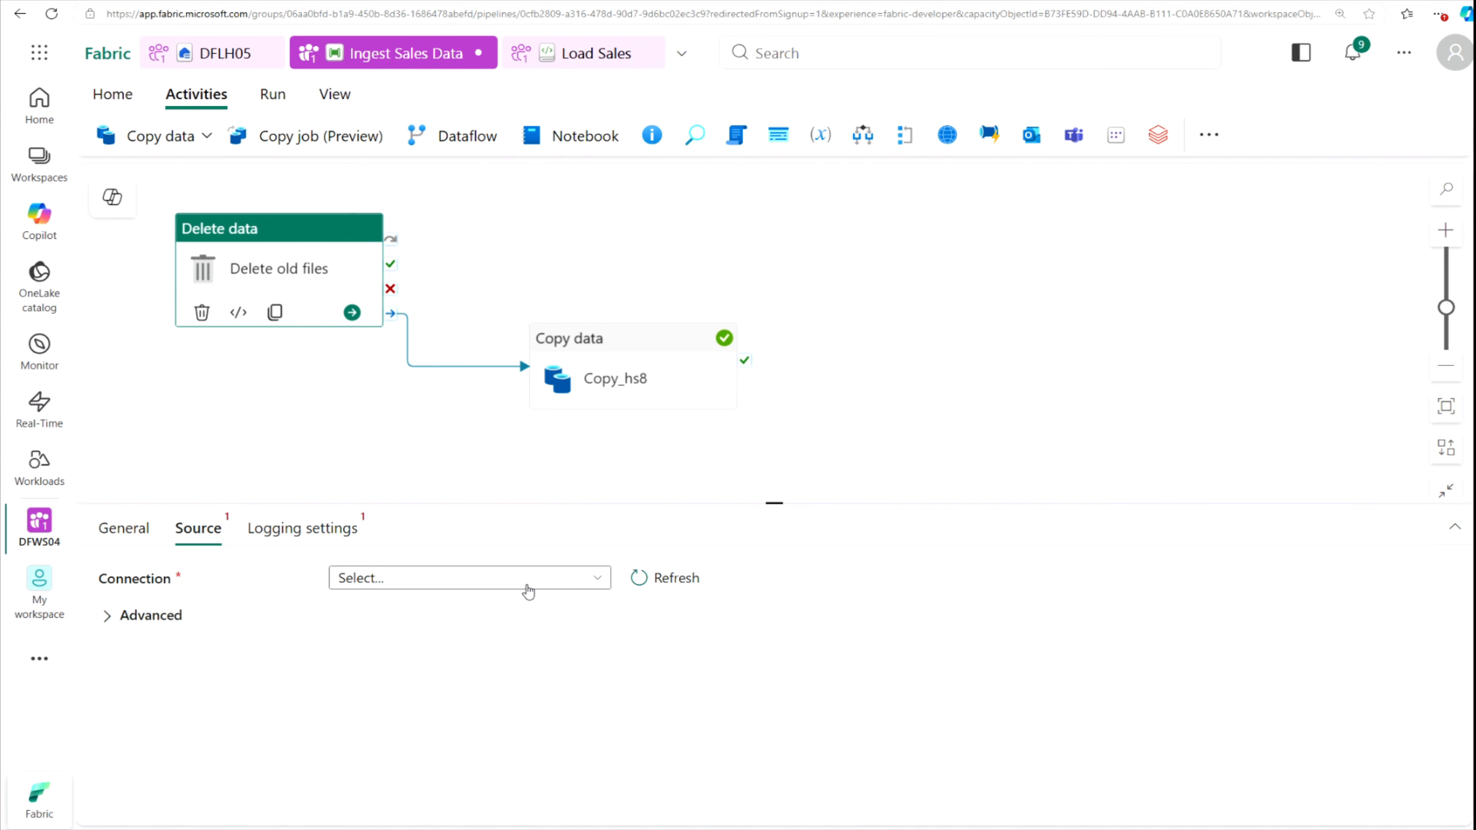
{"action": "left_click", "coordinate": [604, 579]}
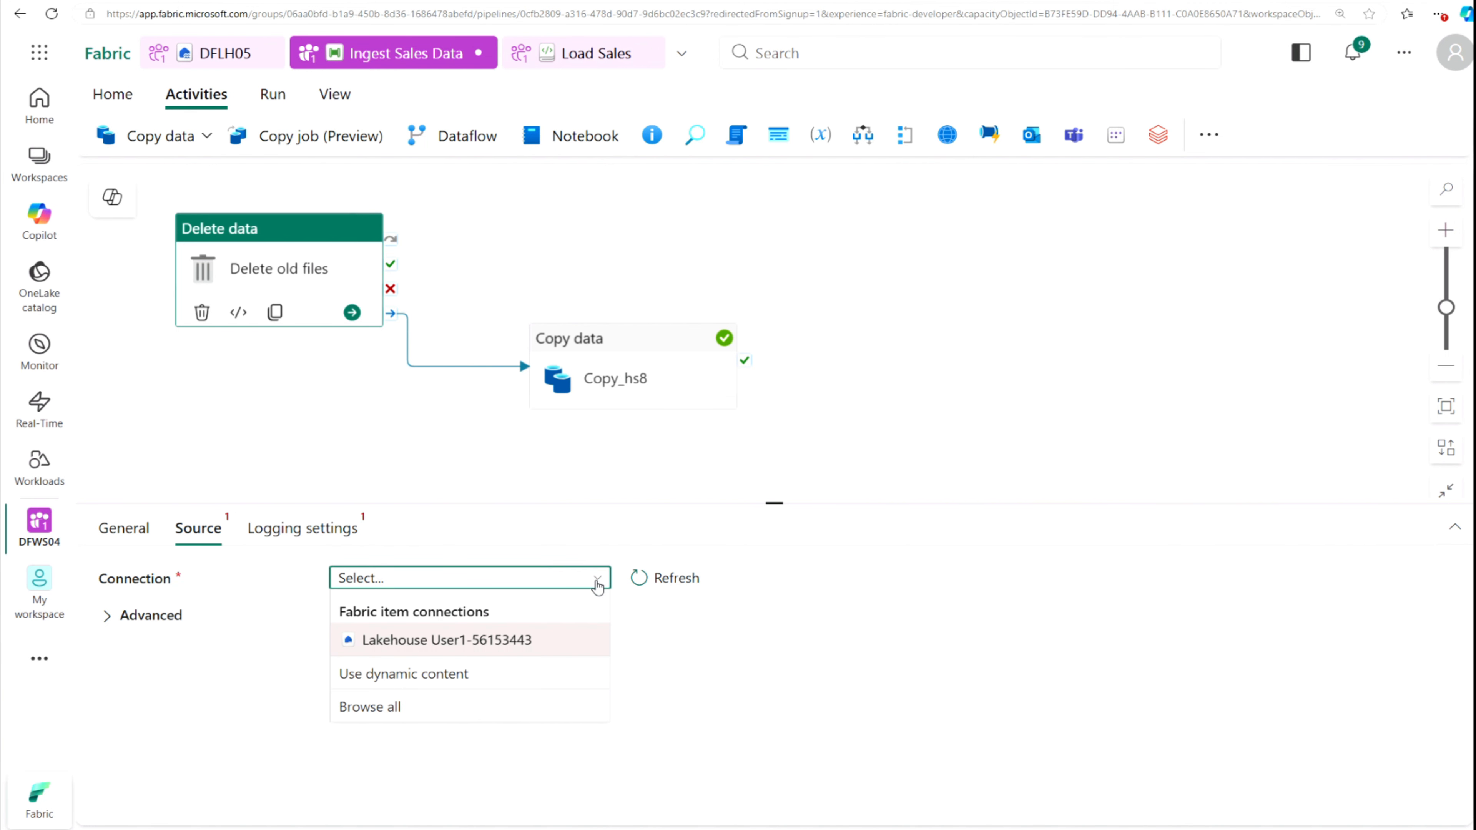
{"action": "left_click", "coordinate": [518, 643]}
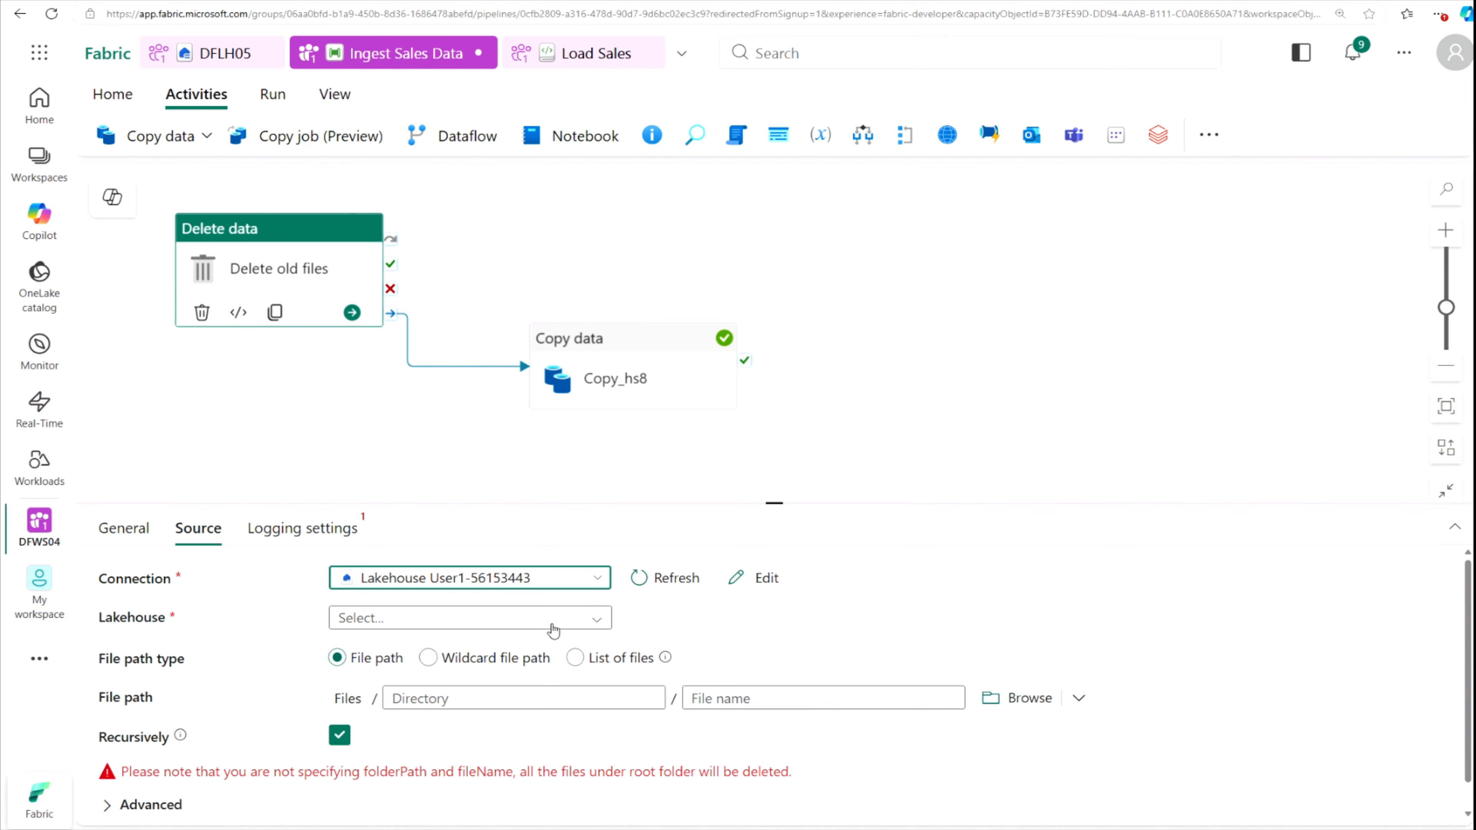
{"action": "left_click", "coordinate": [552, 621]}
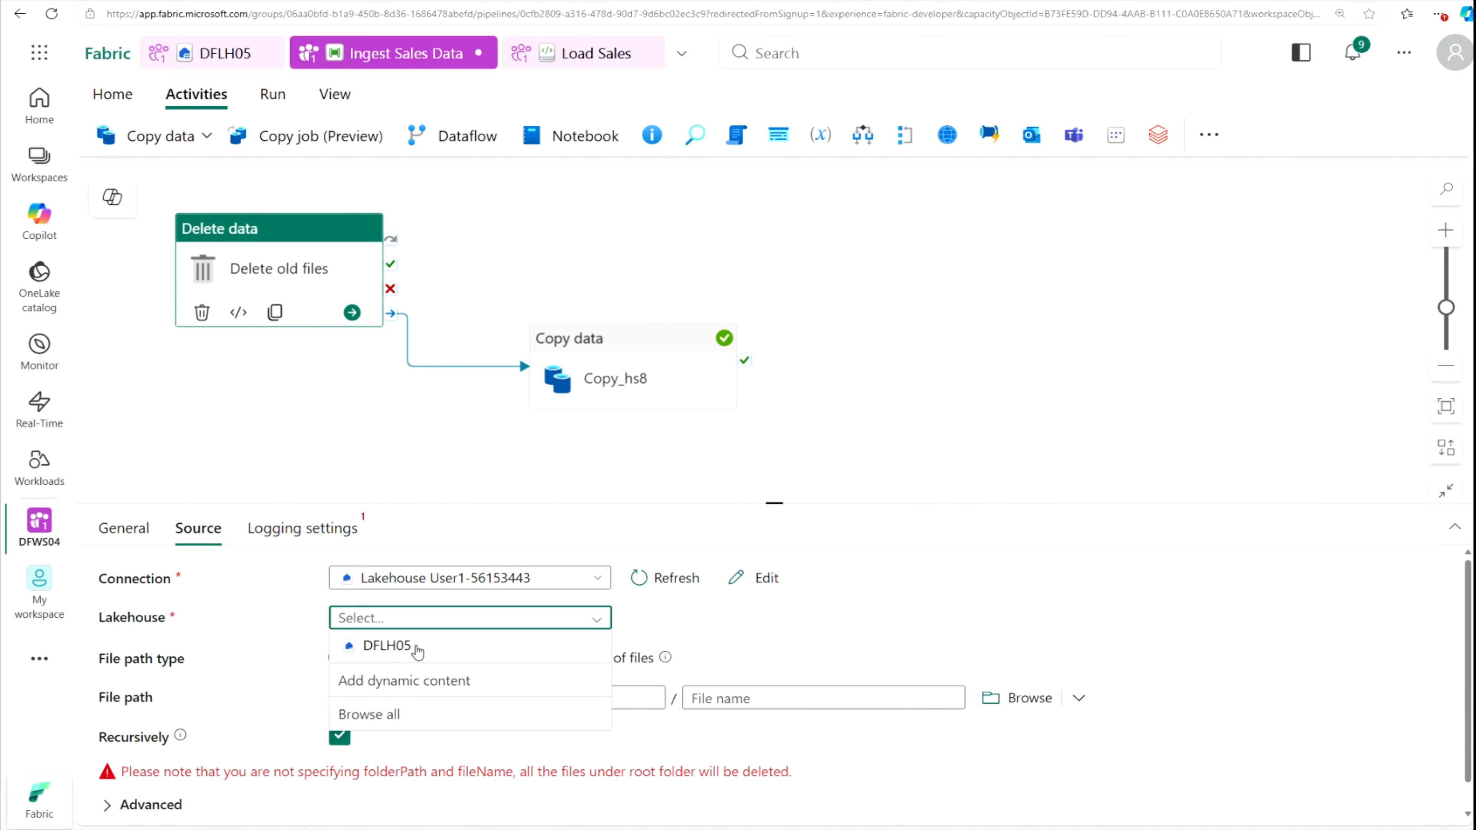
{"action": "left_click", "coordinate": [417, 648]}
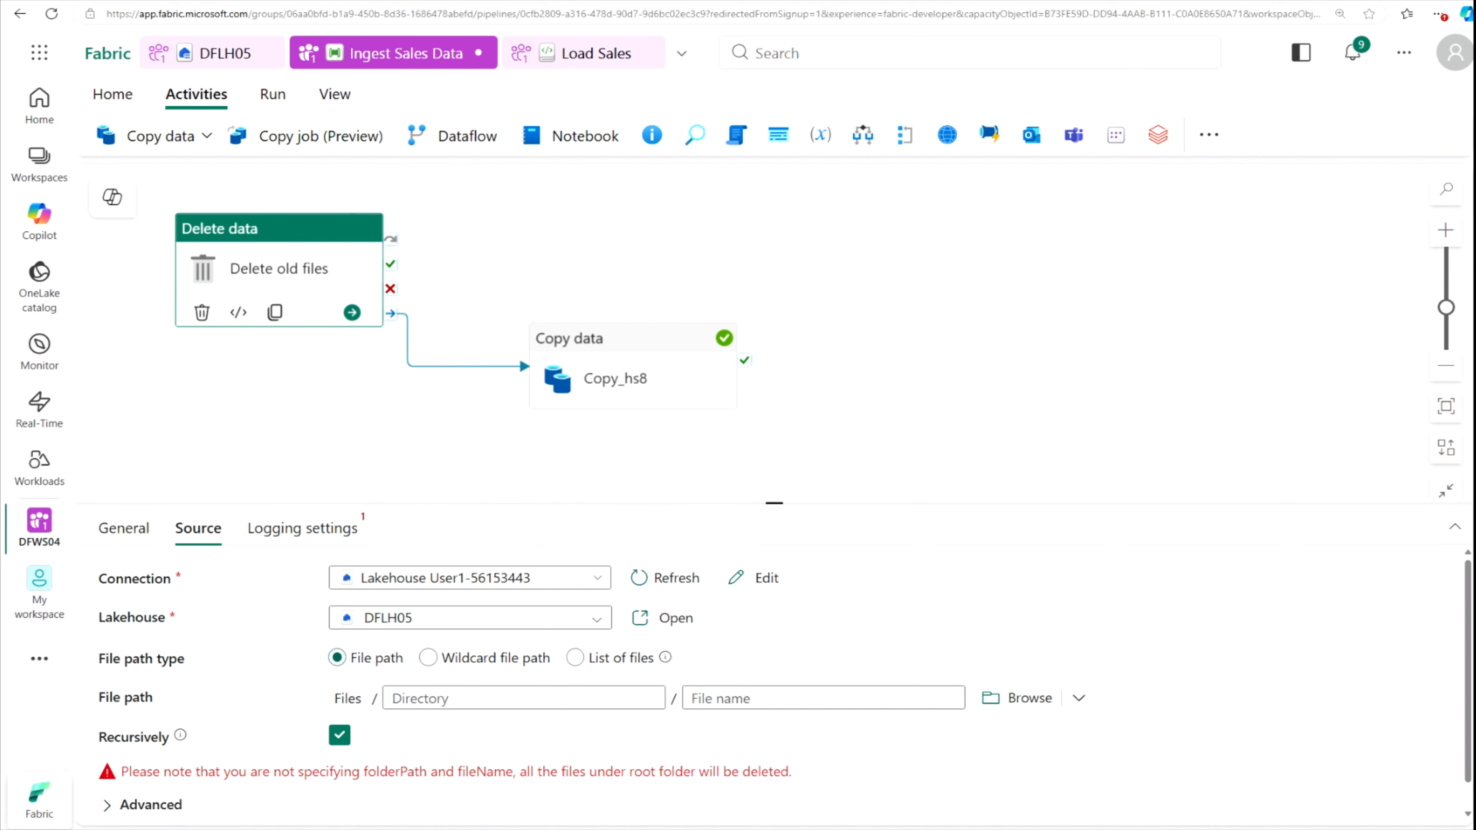
Browse the lakehouse files and set the delete source's file path to new_data/sales.csv
{"action": "left_click", "coordinate": [523, 698]}
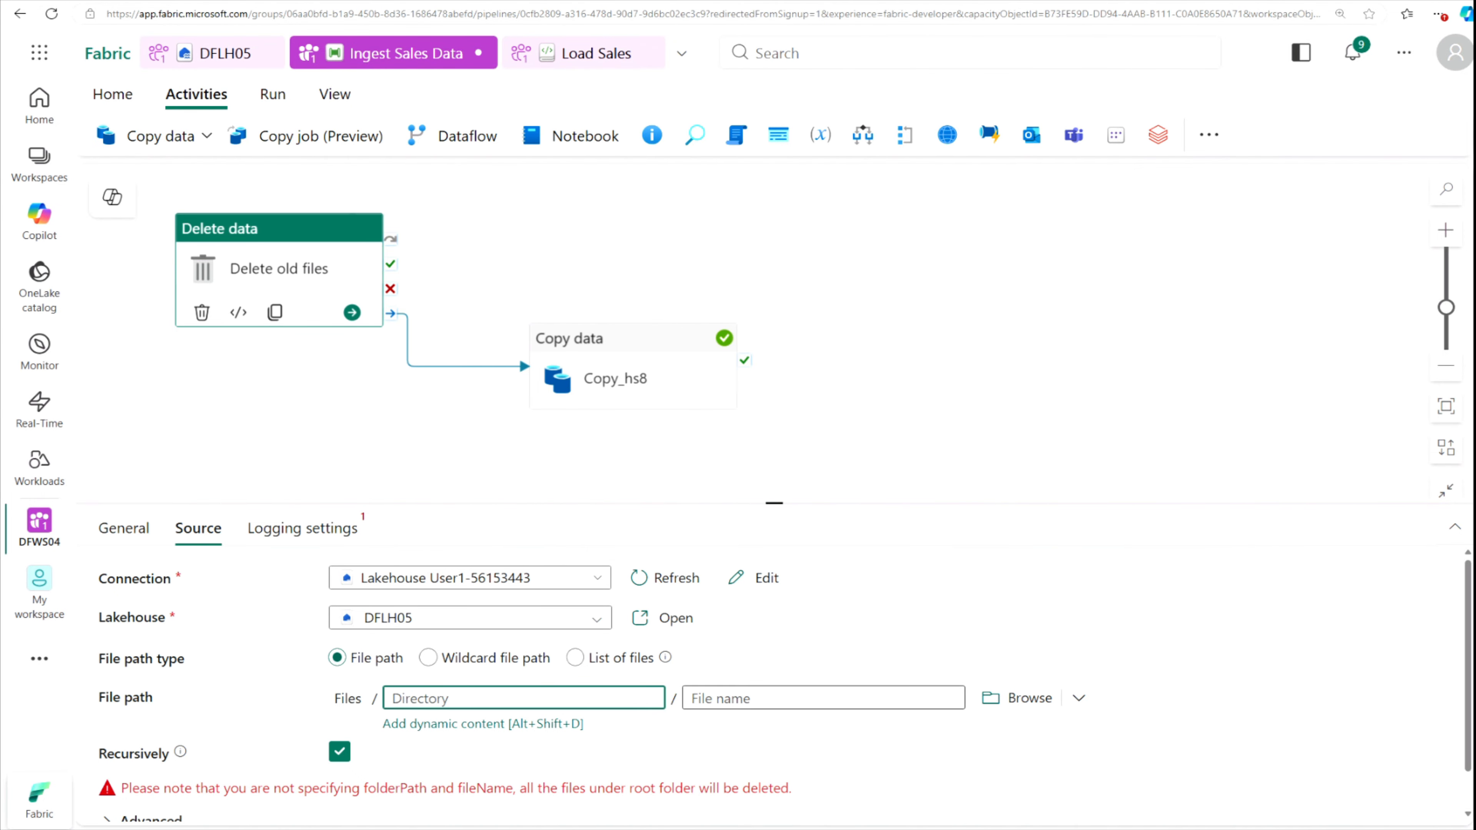
{"action": "scroll", "coordinate": [1104, 658], "scroll_direction": "down", "scroll_amount": 1}
{"action": "left_click", "coordinate": [1014, 658]}
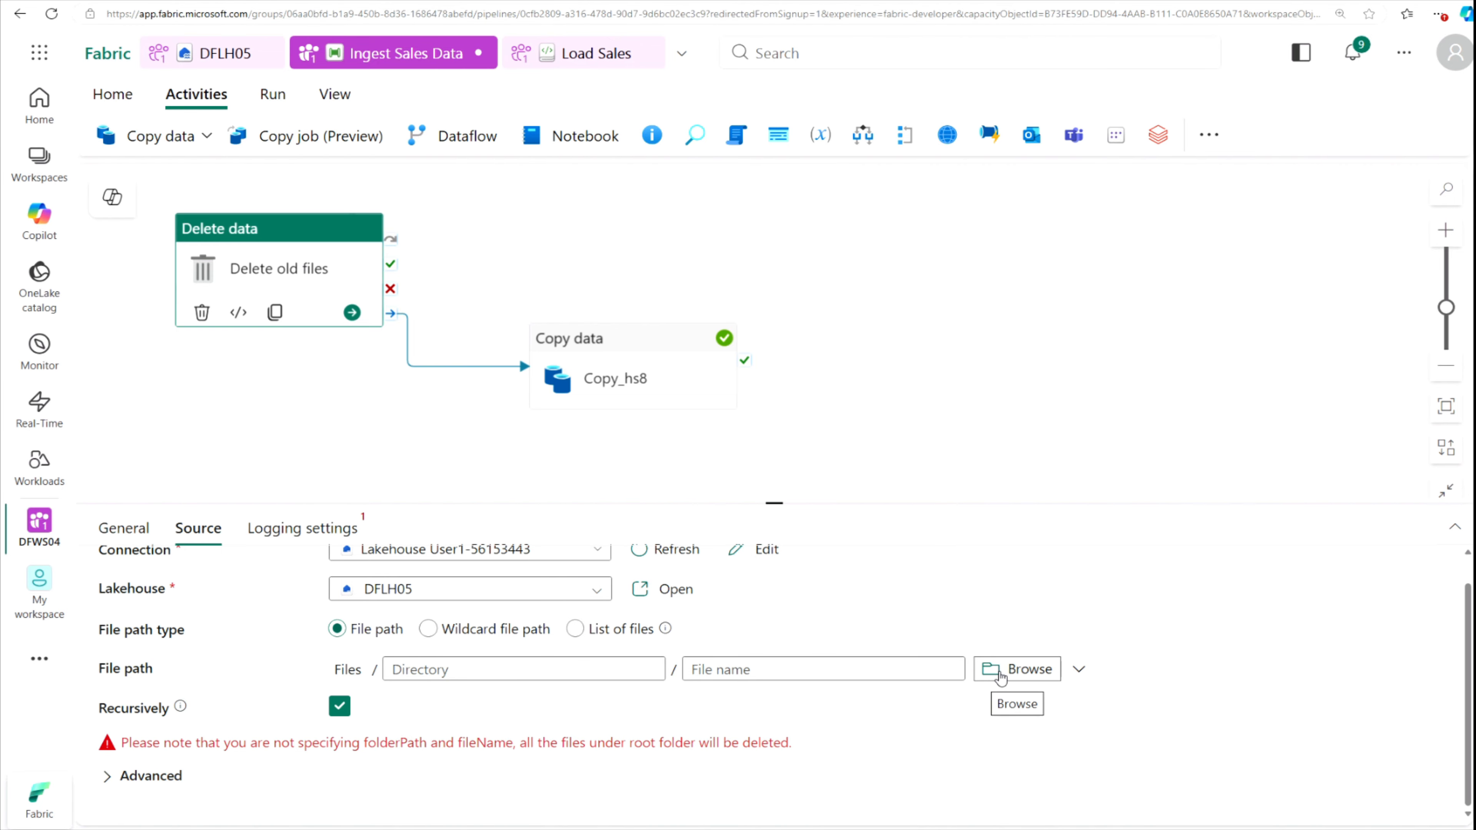
{"action": "left_click", "coordinate": [1012, 668]}
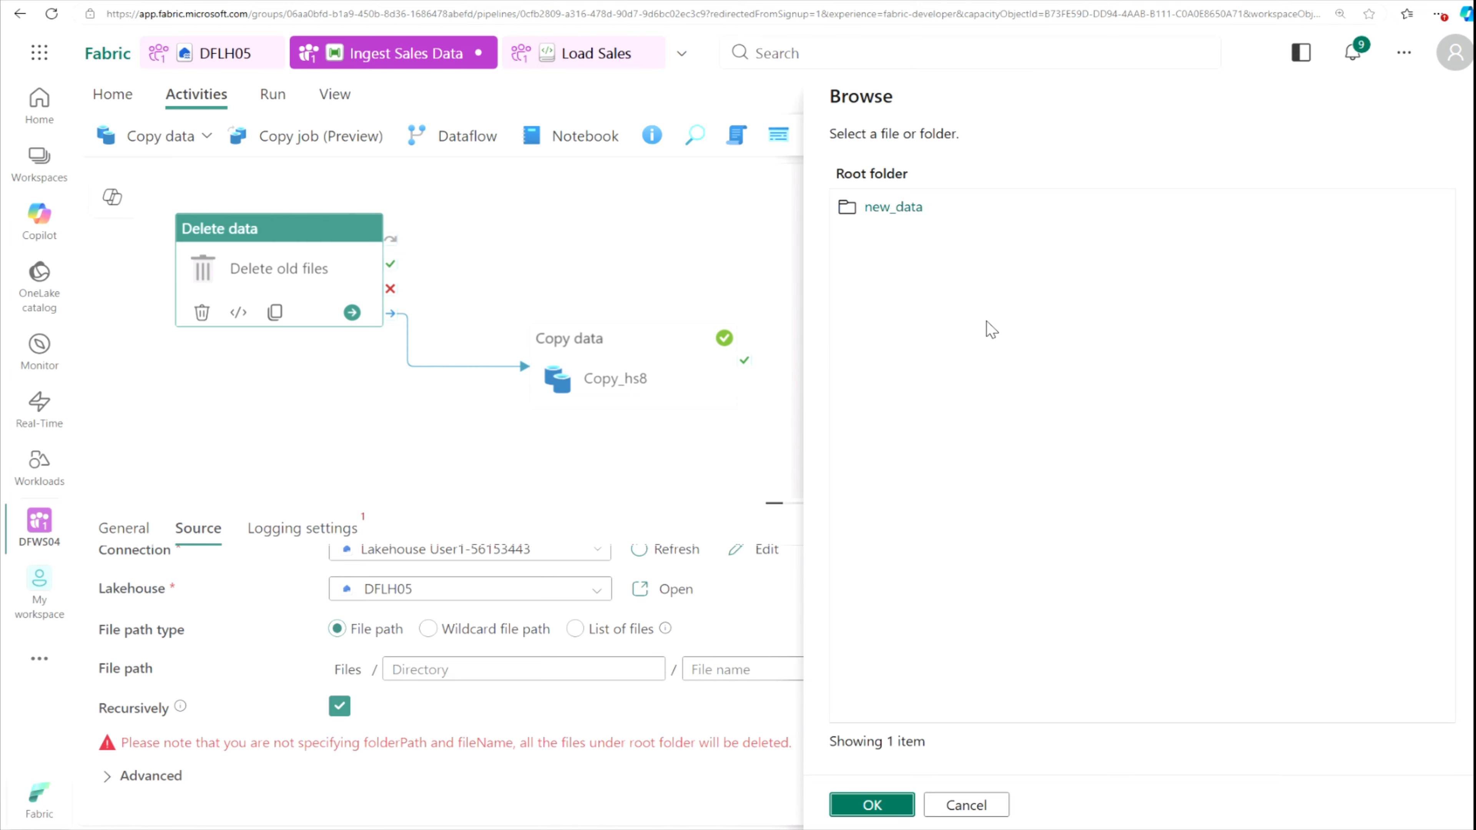
{"action": "left_click", "coordinate": [902, 211]}
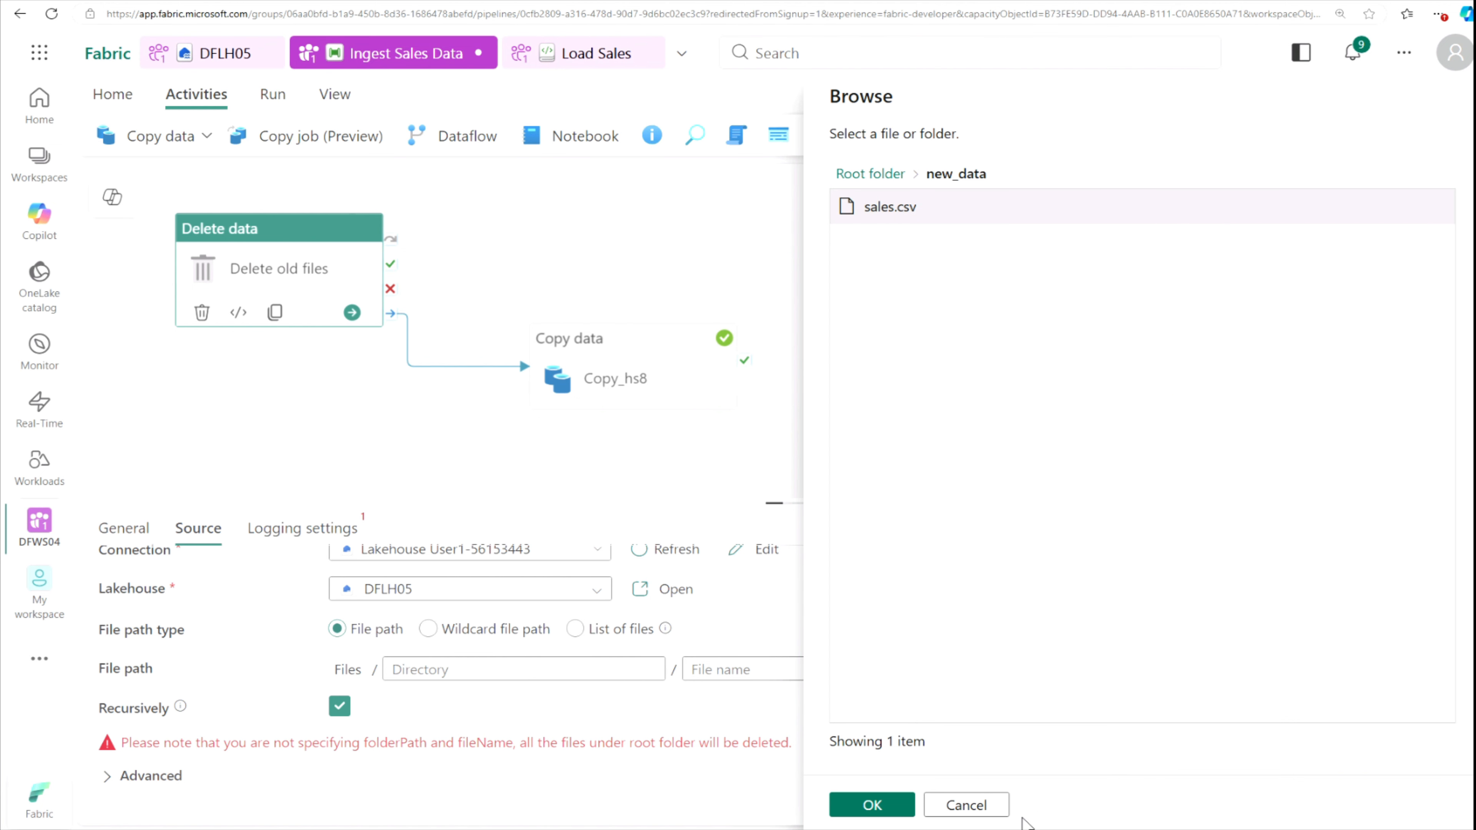
{"action": "left_click", "coordinate": [875, 807]}
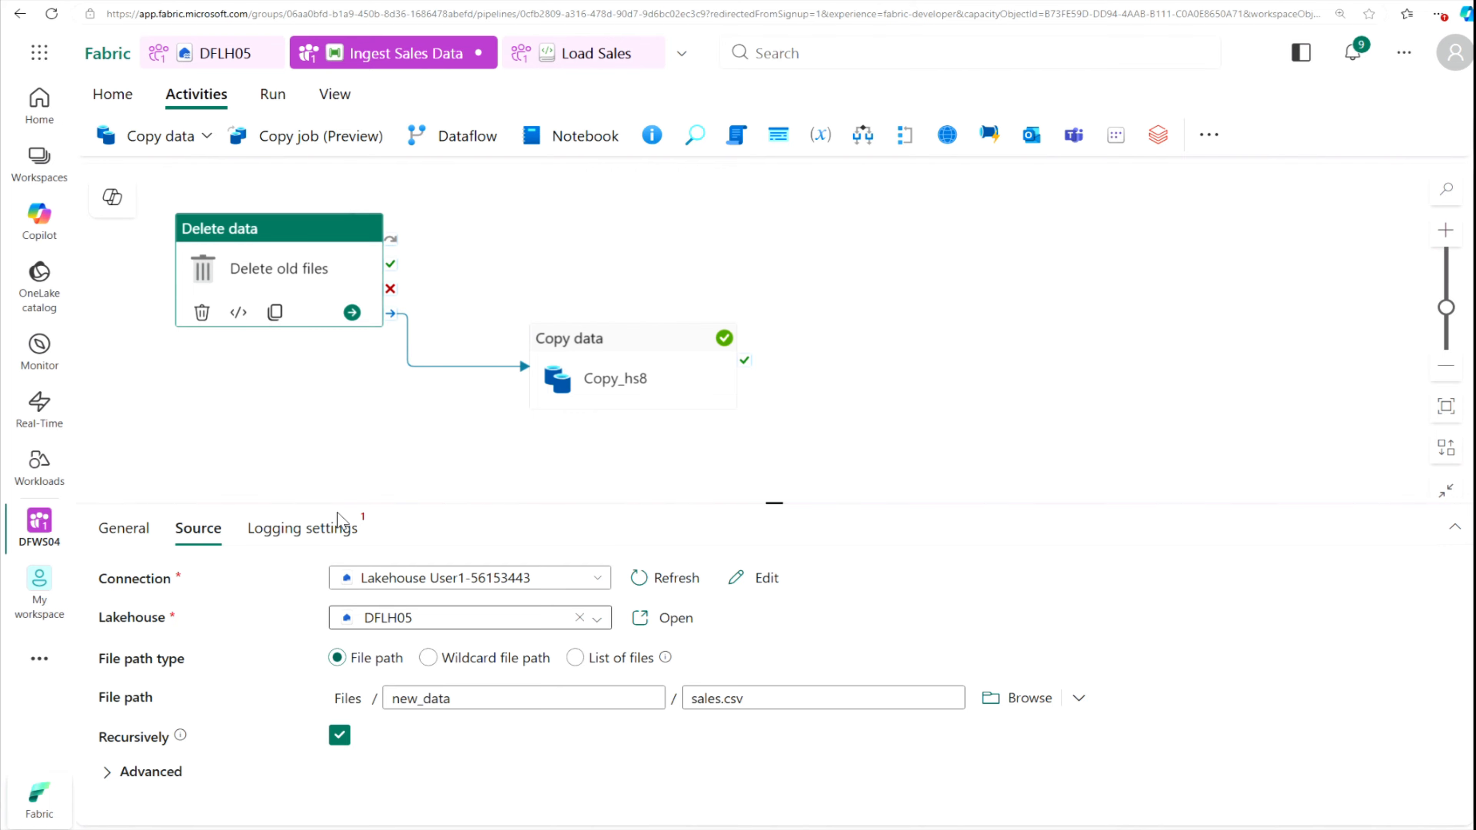
Check the delete source's advanced options and disable logging for the Delete old files activity
{"action": "left_click", "coordinate": [106, 774]}
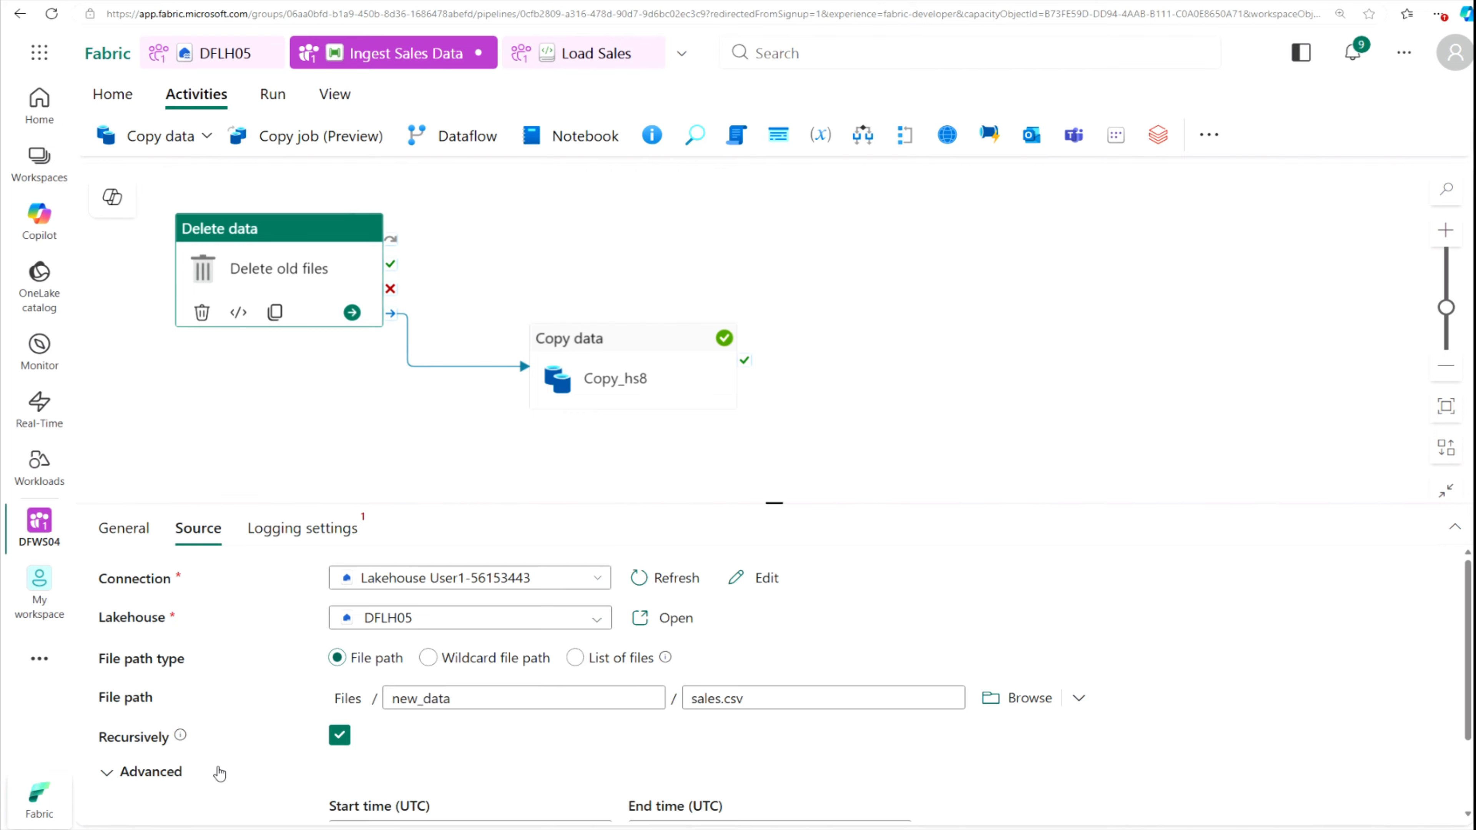
{"action": "scroll", "coordinate": [1014, 687], "scroll_direction": "down", "scroll_amount": 2}
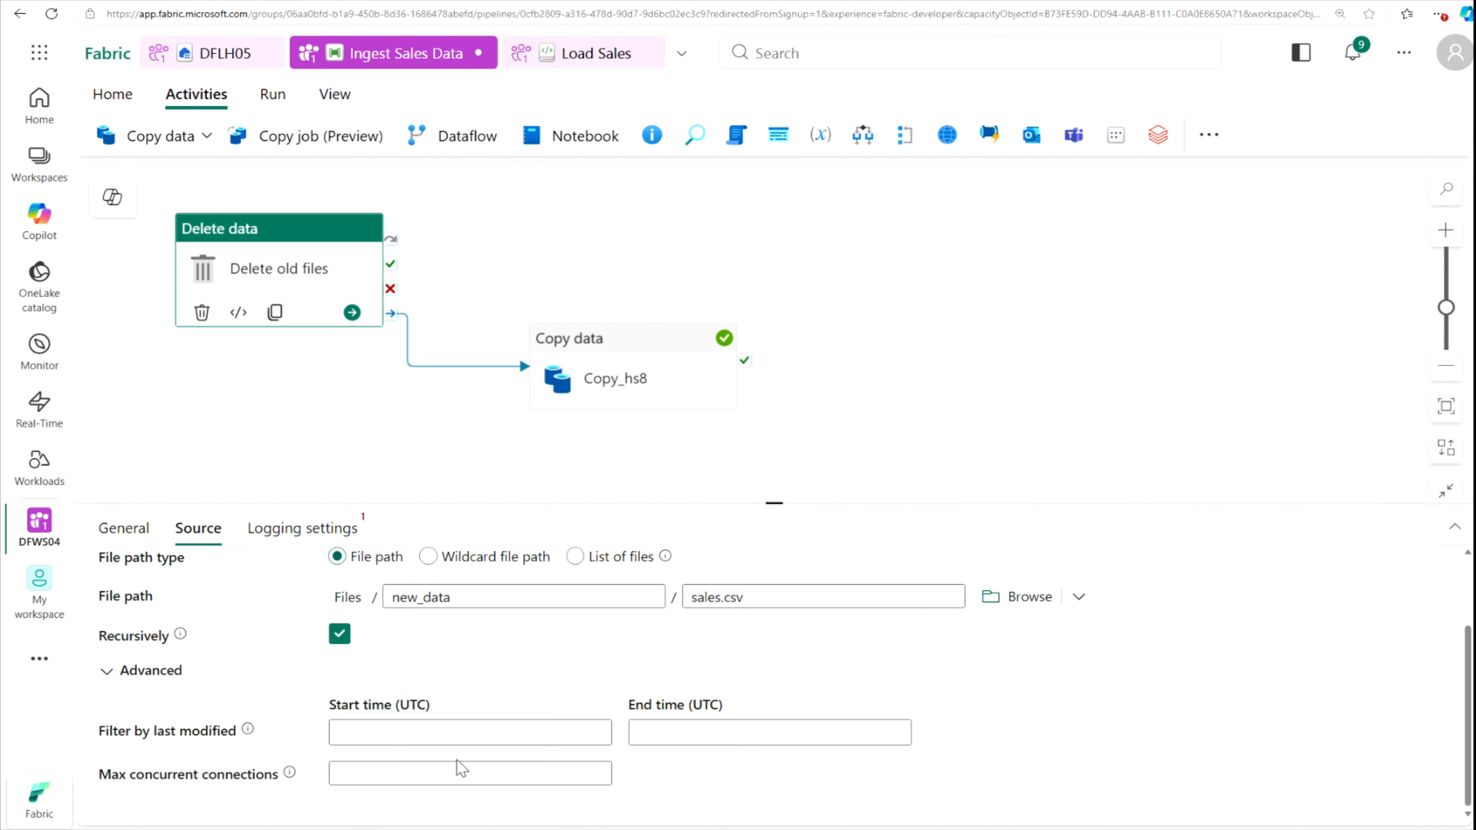
{"action": "scroll", "coordinate": [1107, 698], "scroll_direction": "up", "scroll_amount": 2}
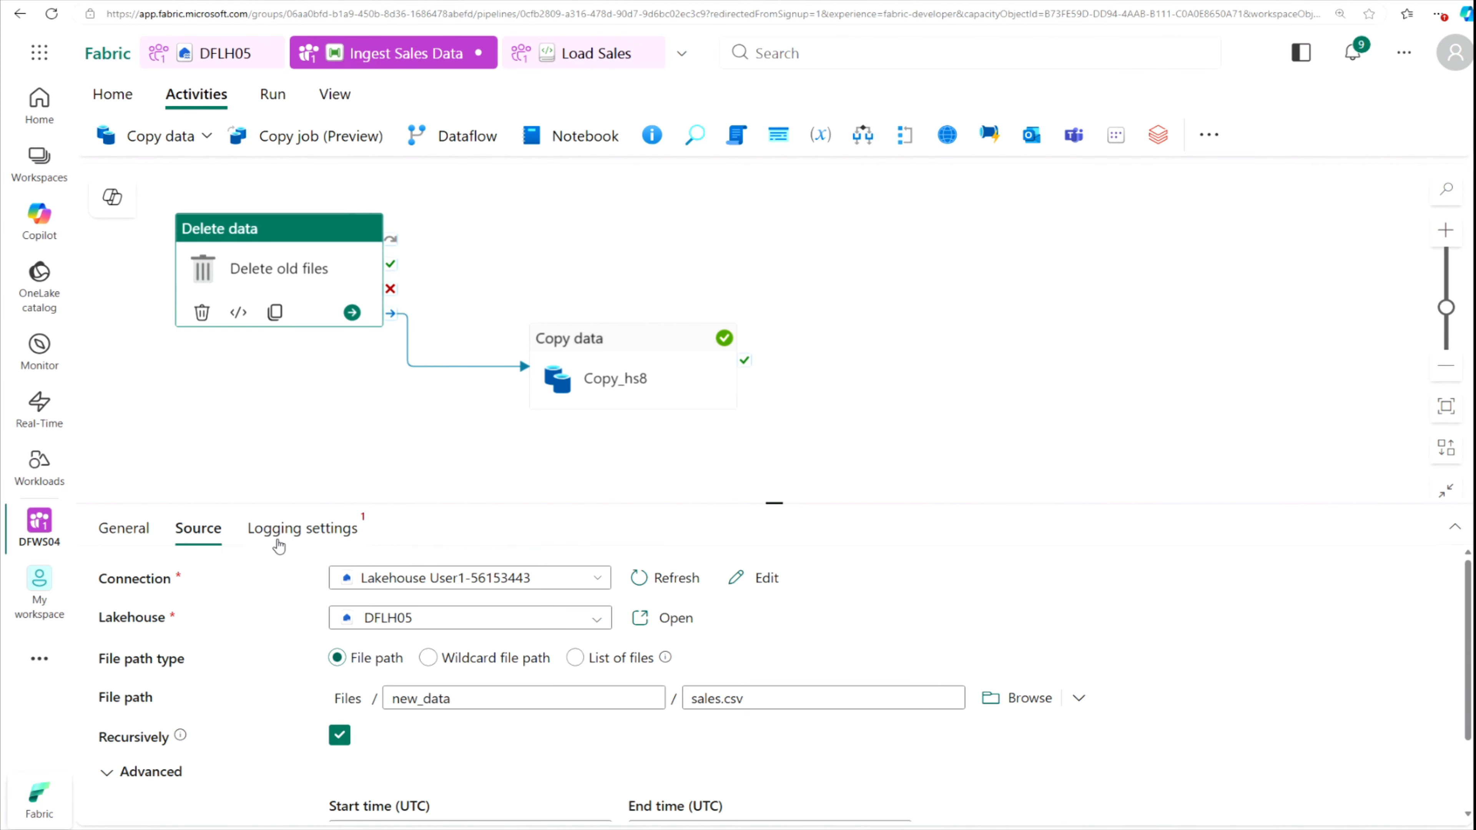
{"action": "left_click", "coordinate": [295, 536]}
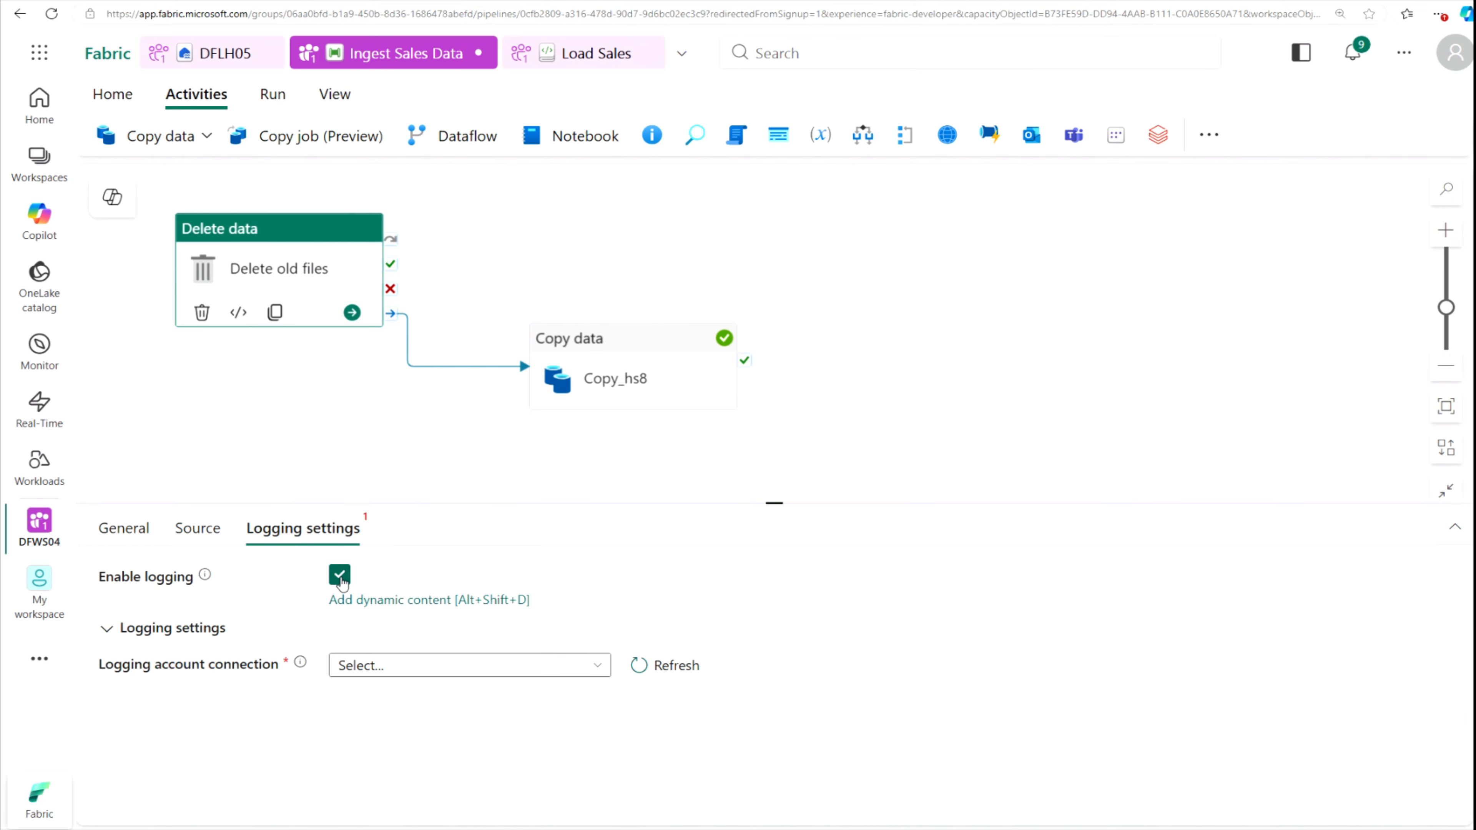
{"action": "left_click", "coordinate": [340, 581]}
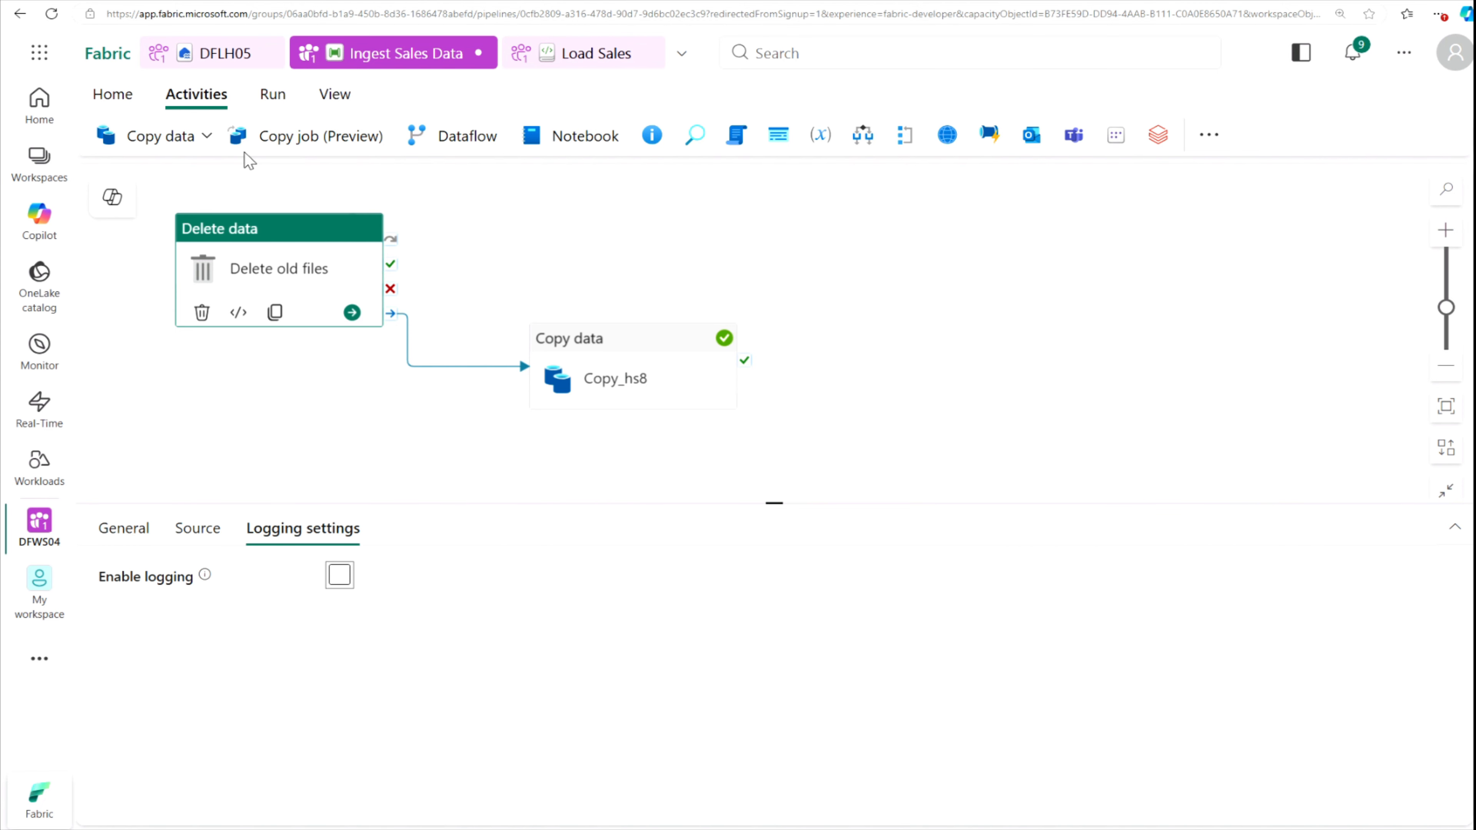
Add a Notebook activity, link the Copy data activity to it with an on-completion connection, and select the Notebook activity
{"action": "left_click", "coordinate": [599, 139]}
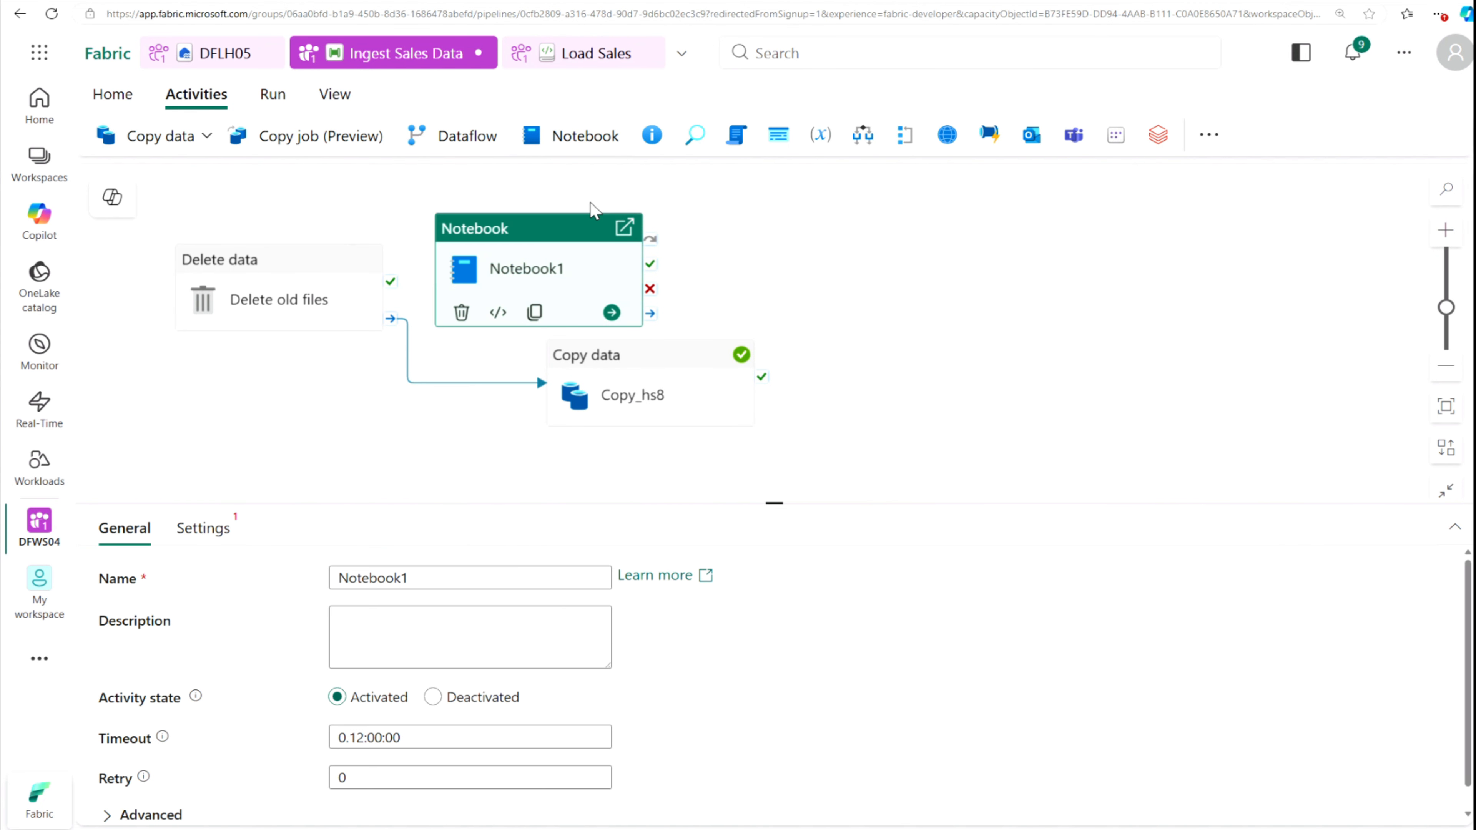
{"action": "left_click_drag", "start_coordinate": [554, 242], "coordinate": [1076, 308]}
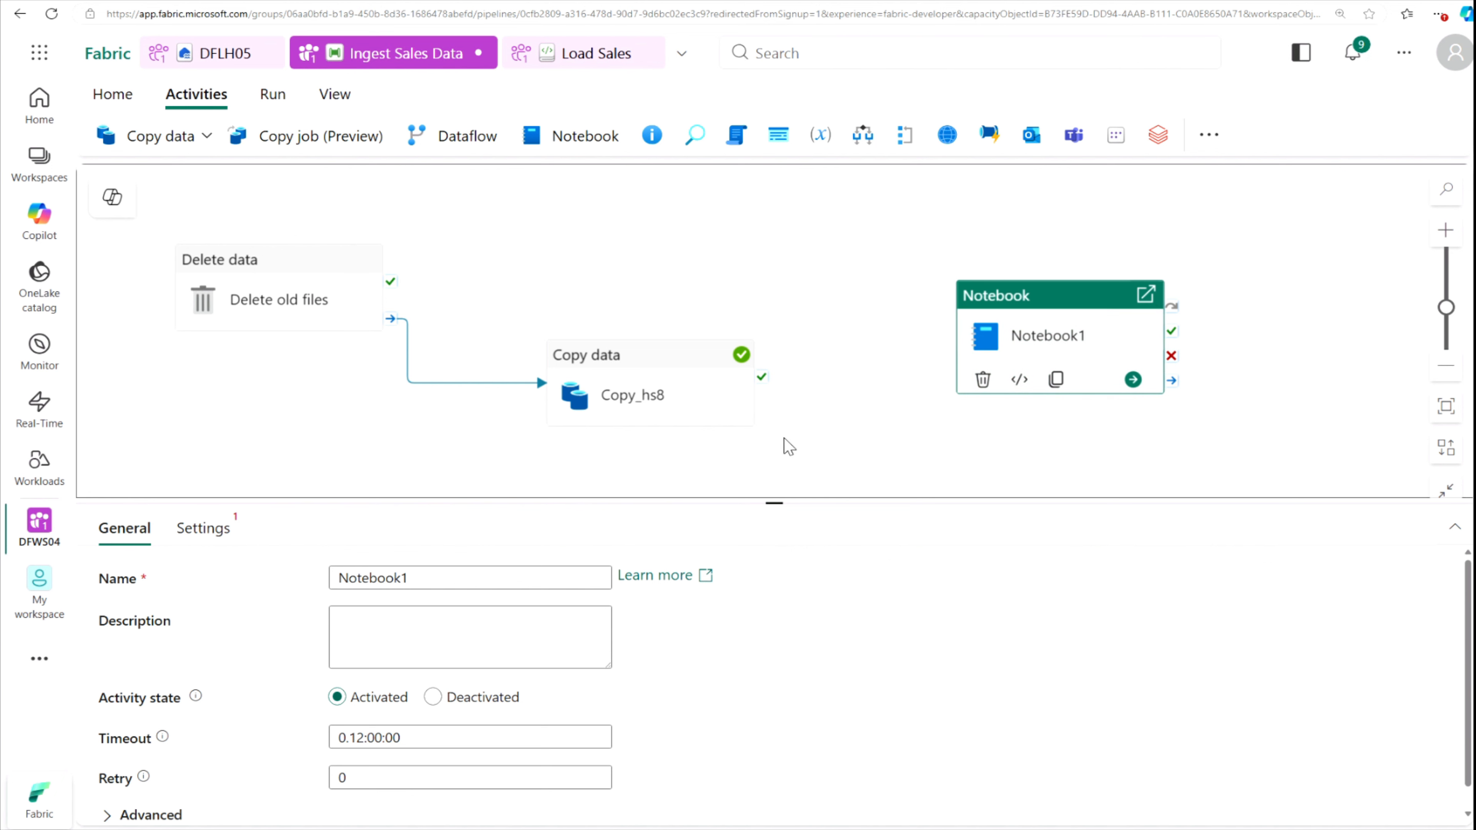
{"action": "left_click", "coordinate": [687, 360]}
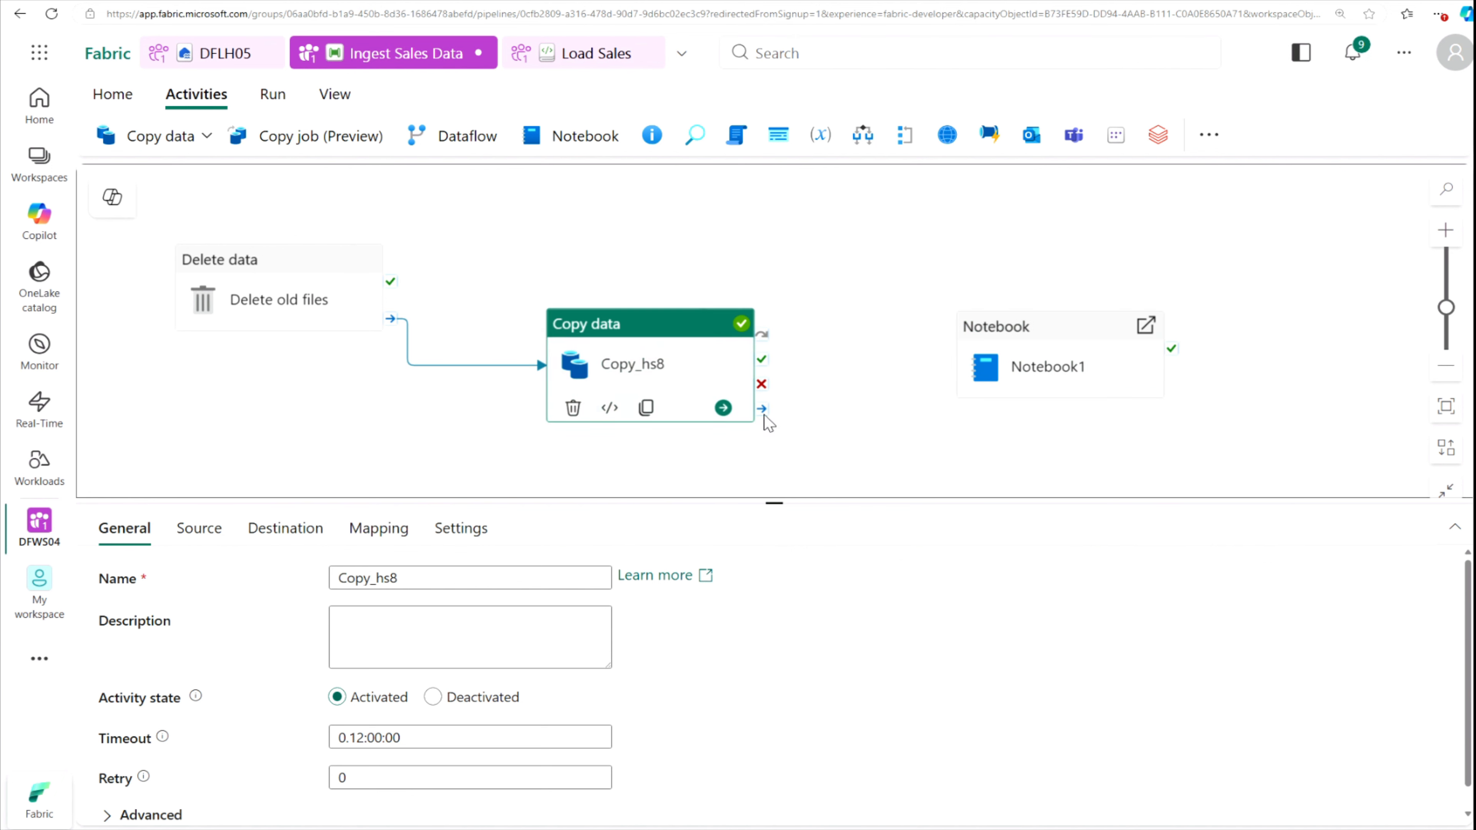
{"action": "left_click_drag", "start_coordinate": [764, 417], "coordinate": [965, 335]}
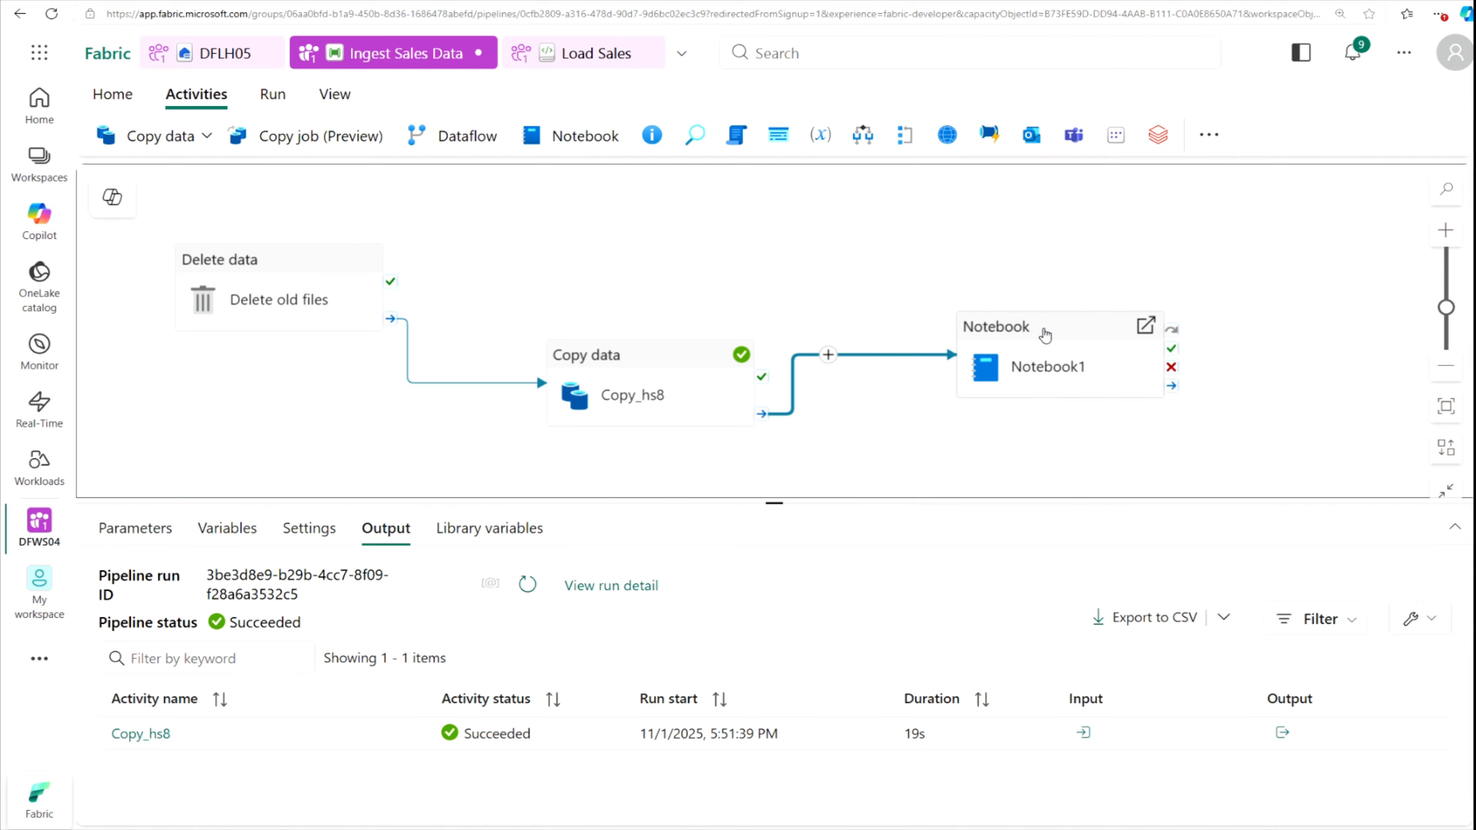
{"action": "left_click", "coordinate": [1044, 340]}
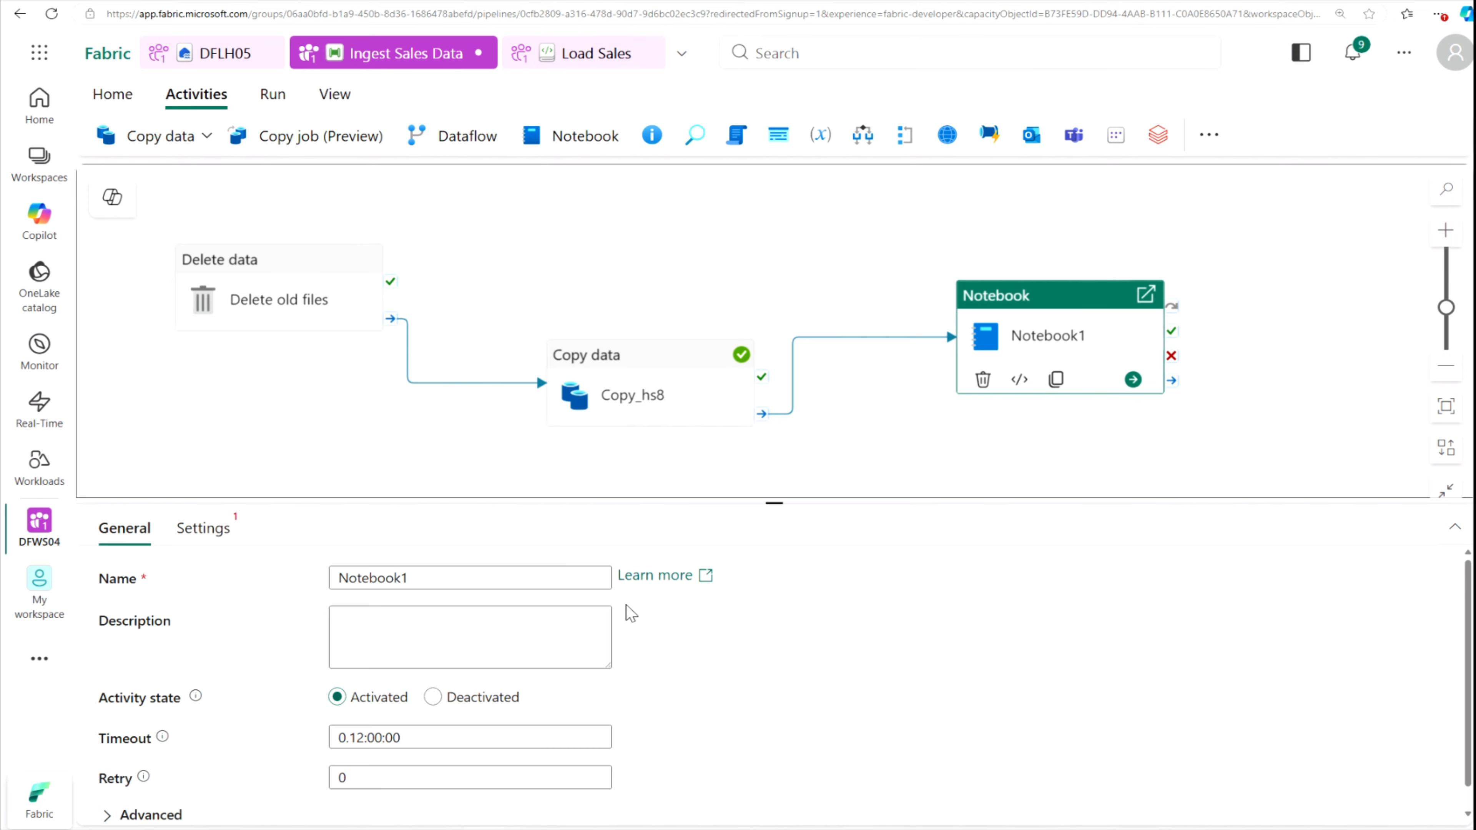
Rename the new Notebook activity as Load Sales notebook
{"action": "left_click", "coordinate": [456, 581]}
{"action": "left_click_drag", "start_coordinate": [456, 581], "coordinate": [318, 580]}
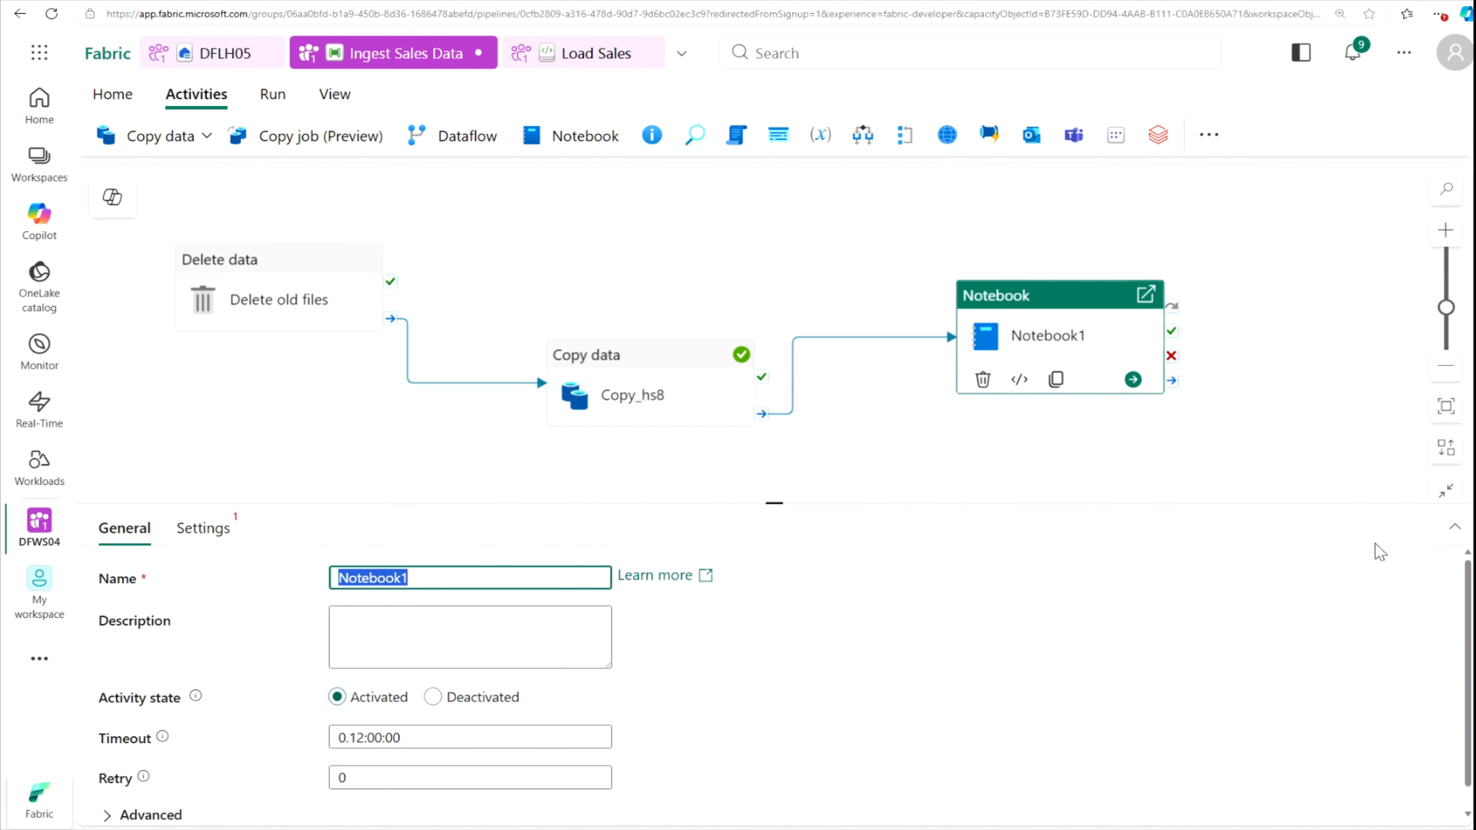
{"action": "key", "text": "ctrl+v"}
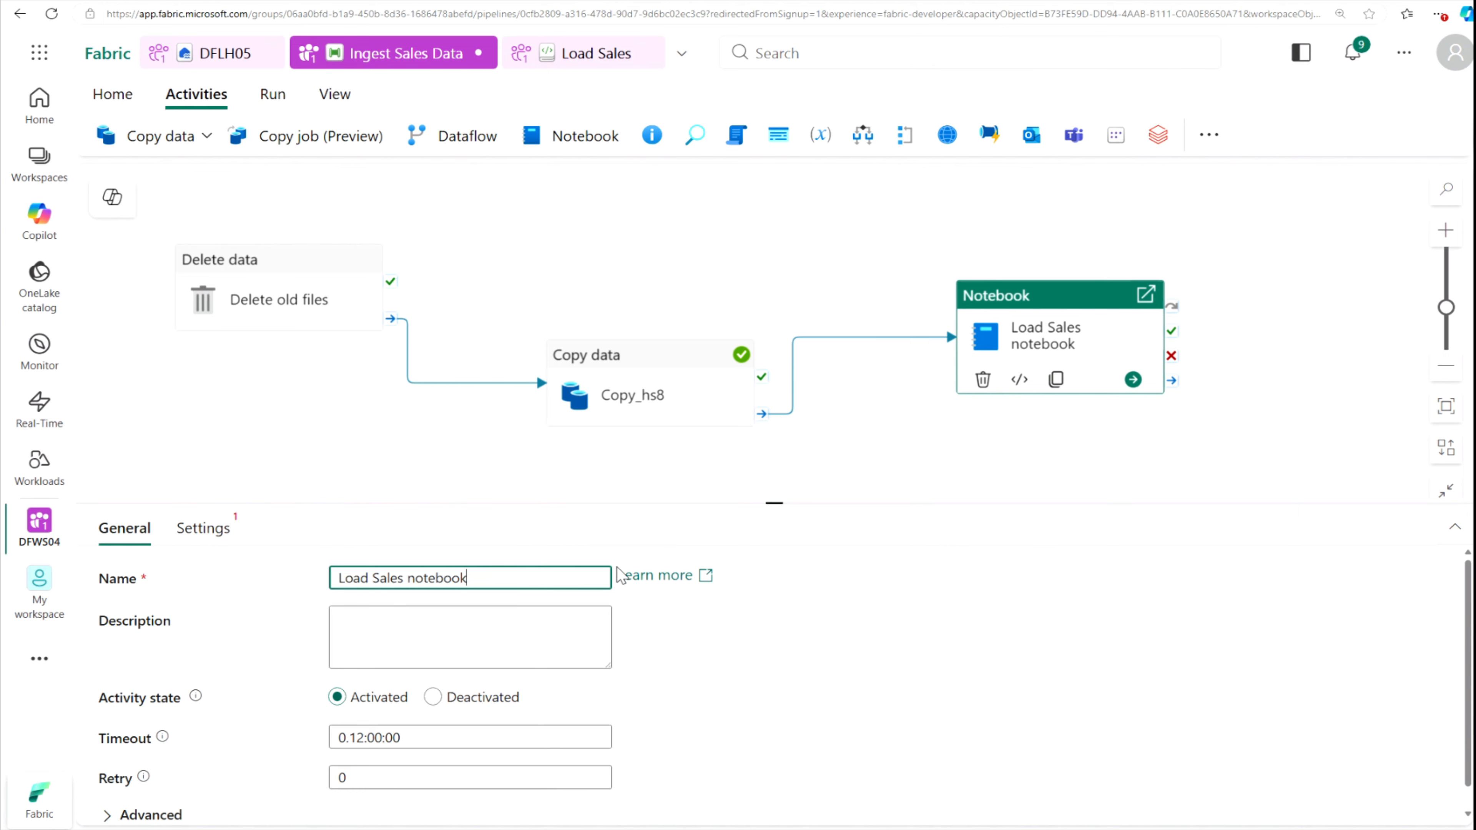
{"action": "left_click", "coordinate": [1026, 624]}
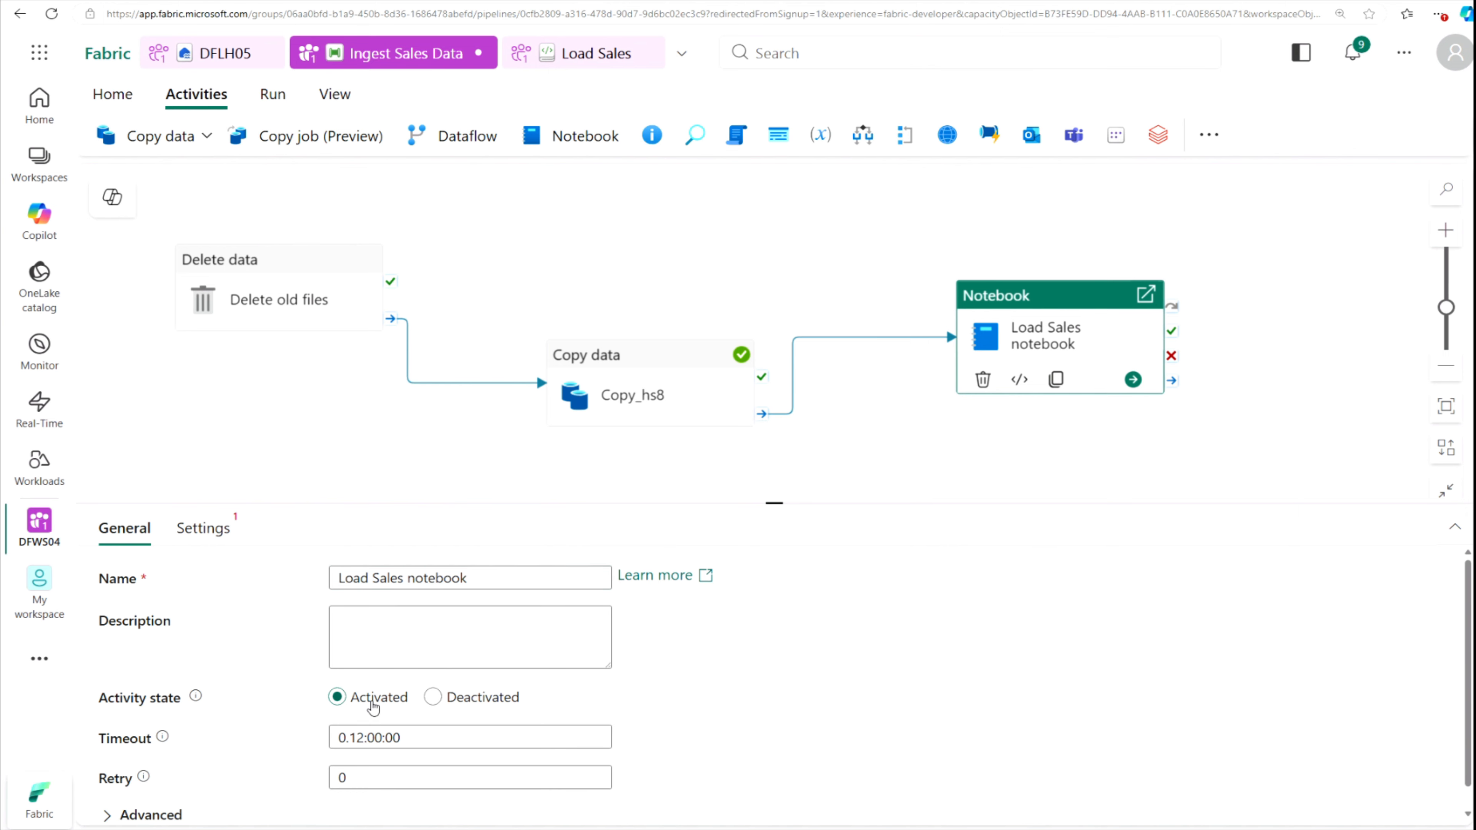
Set the Load Sales notebook activity to run the Load Sales notebook from workspace DFWS04
{"action": "left_click", "coordinate": [198, 529]}
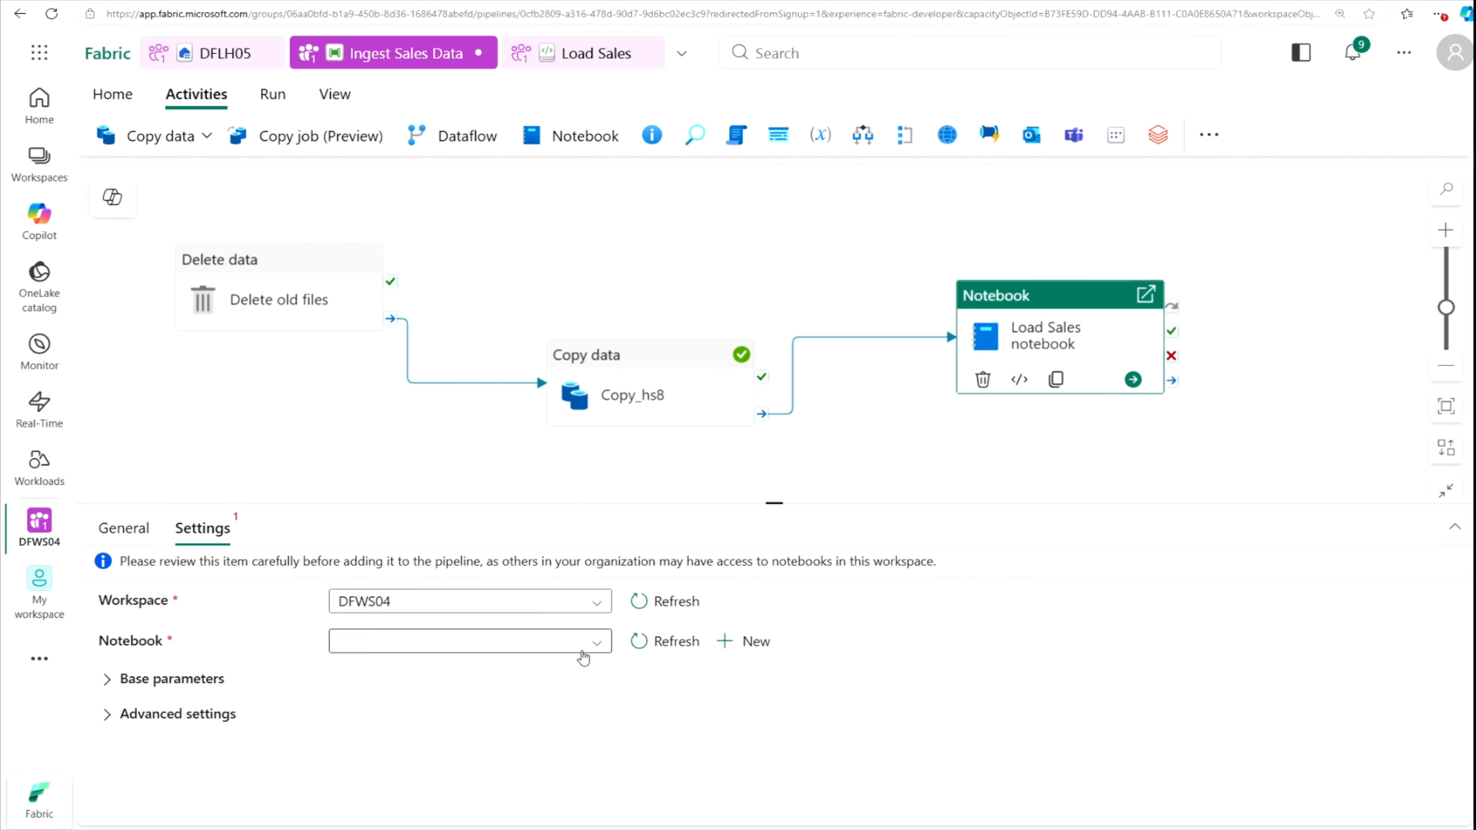
{"action": "left_click", "coordinate": [595, 643]}
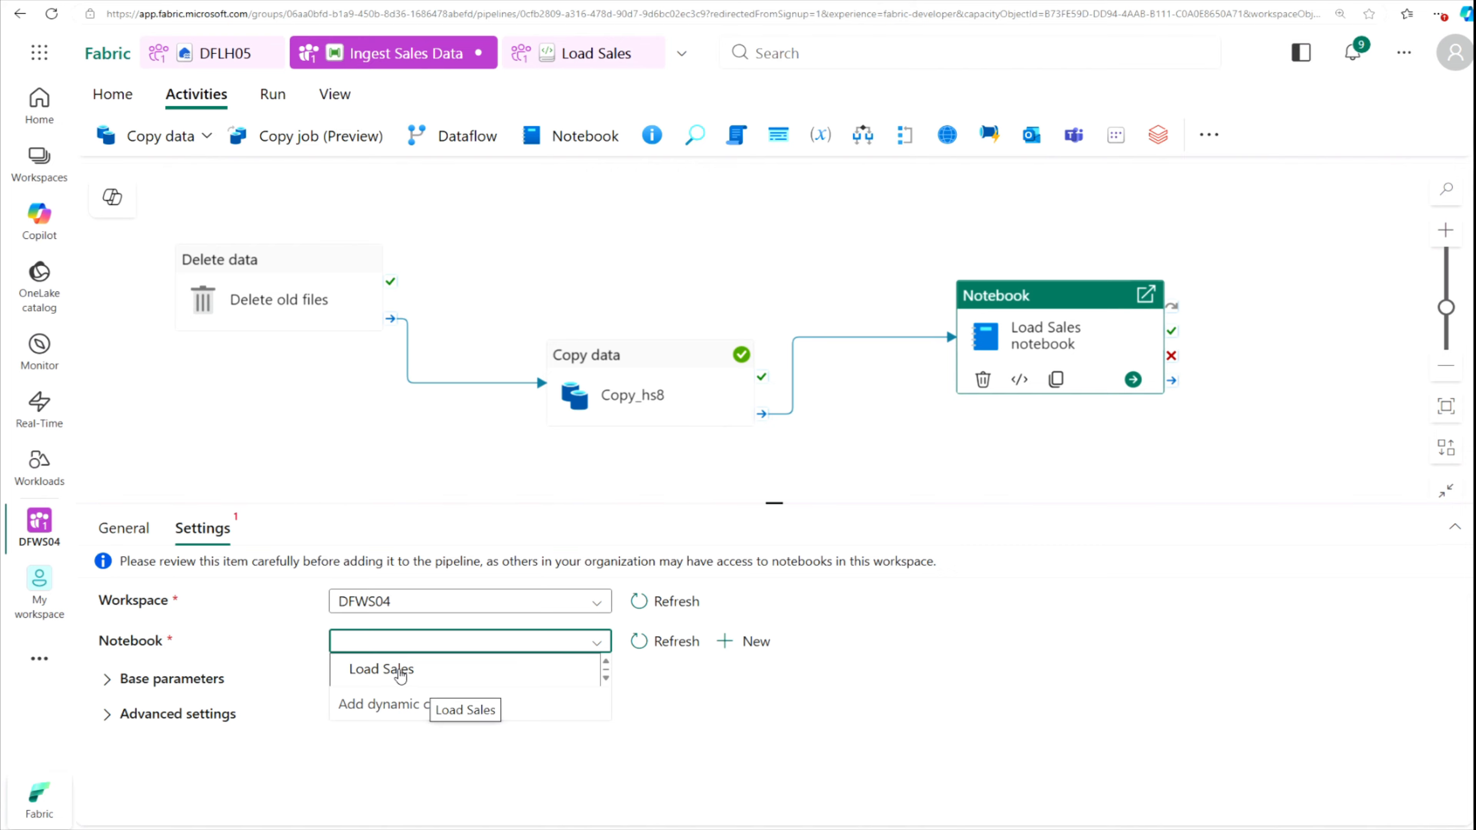
{"action": "left_click", "coordinate": [381, 669]}
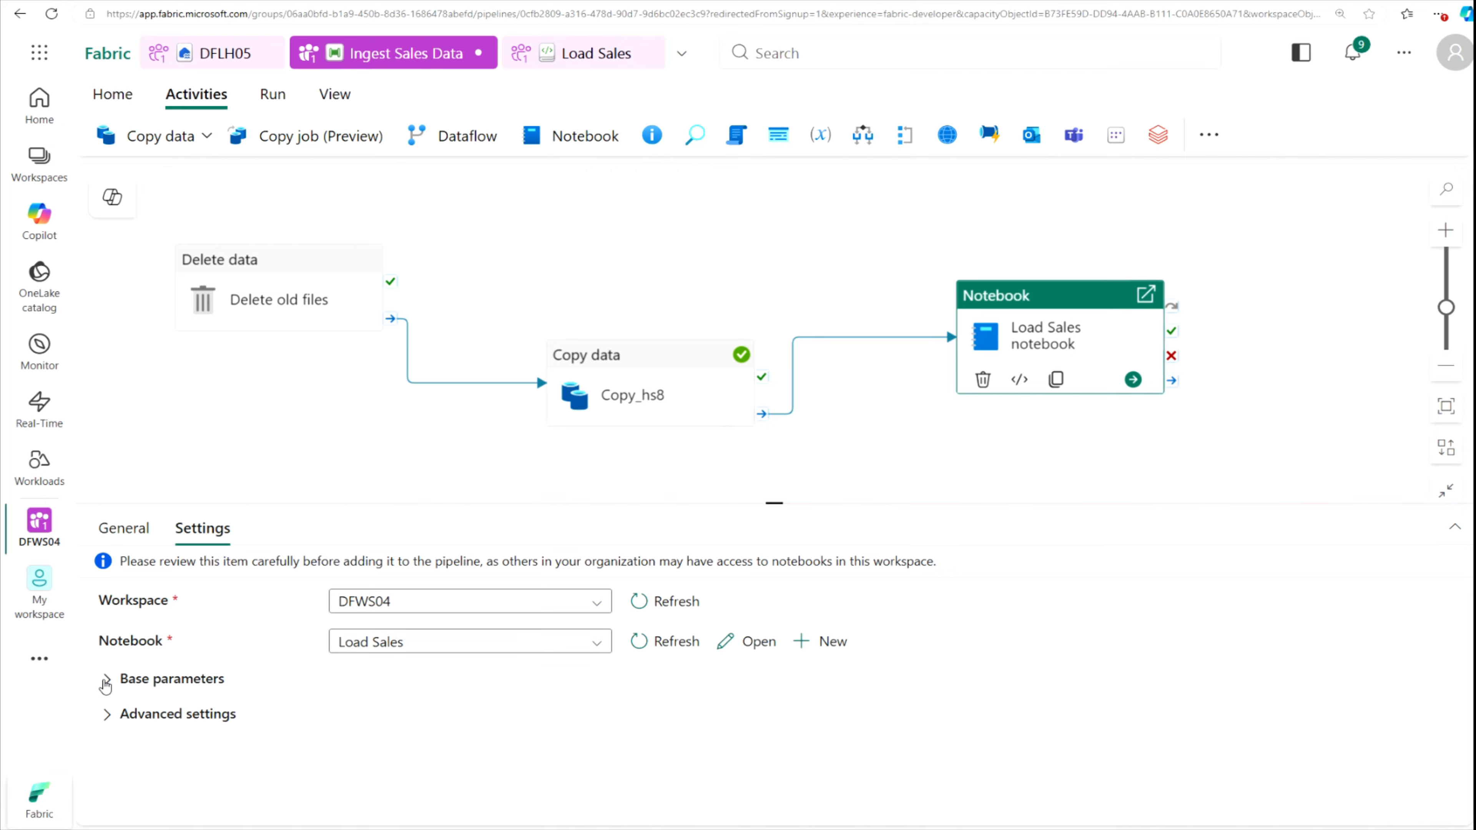
Add a base parameter named table_name of type String with the value new_sales to the notebook activity
{"action": "left_click", "coordinate": [106, 686]}
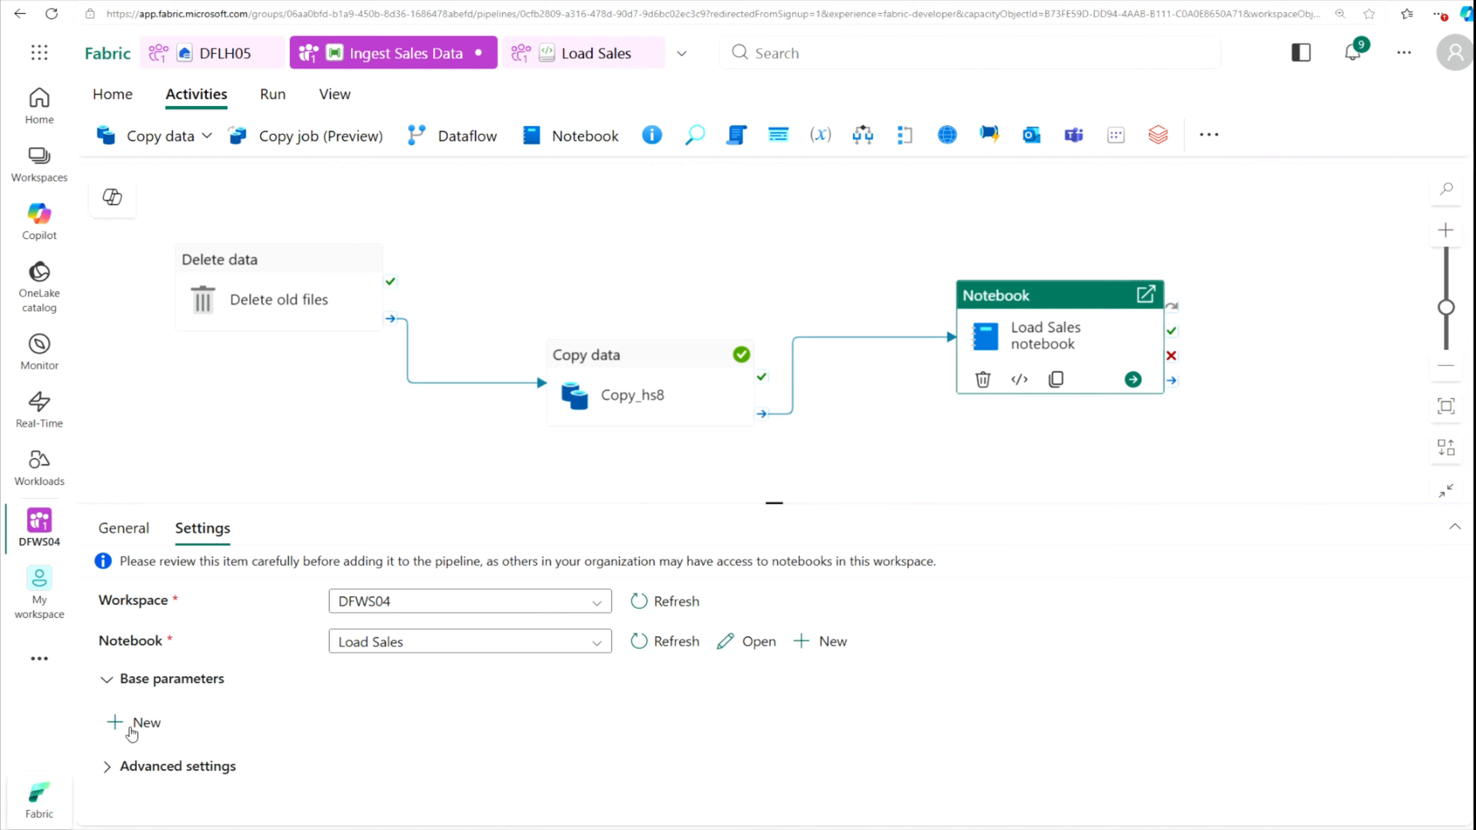
{"action": "left_click", "coordinate": [138, 727]}
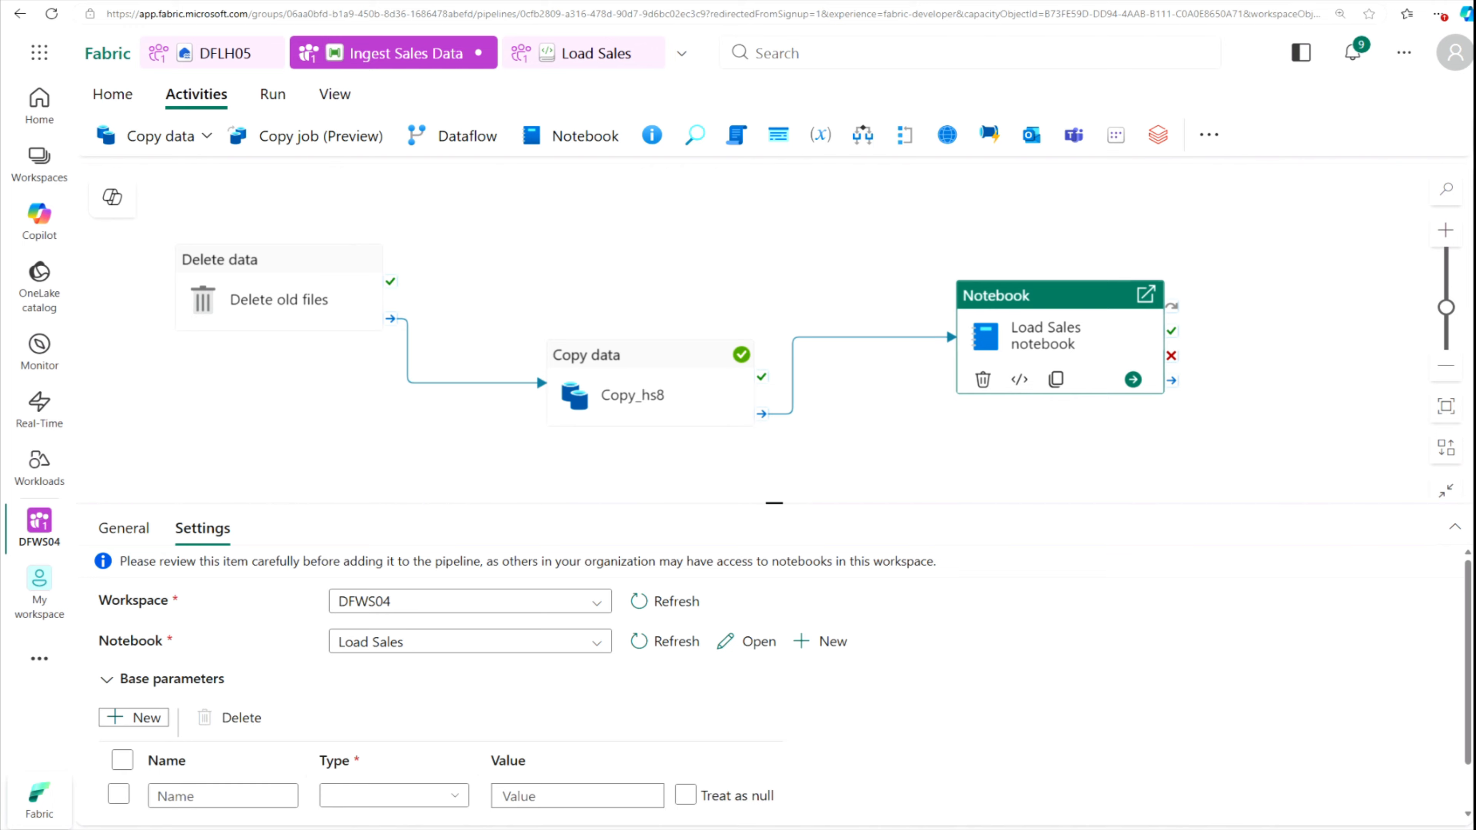
{"action": "scroll", "coordinate": [1017, 702], "scroll_direction": "down", "scroll_amount": 1}
{"action": "left_click", "coordinate": [186, 740]}
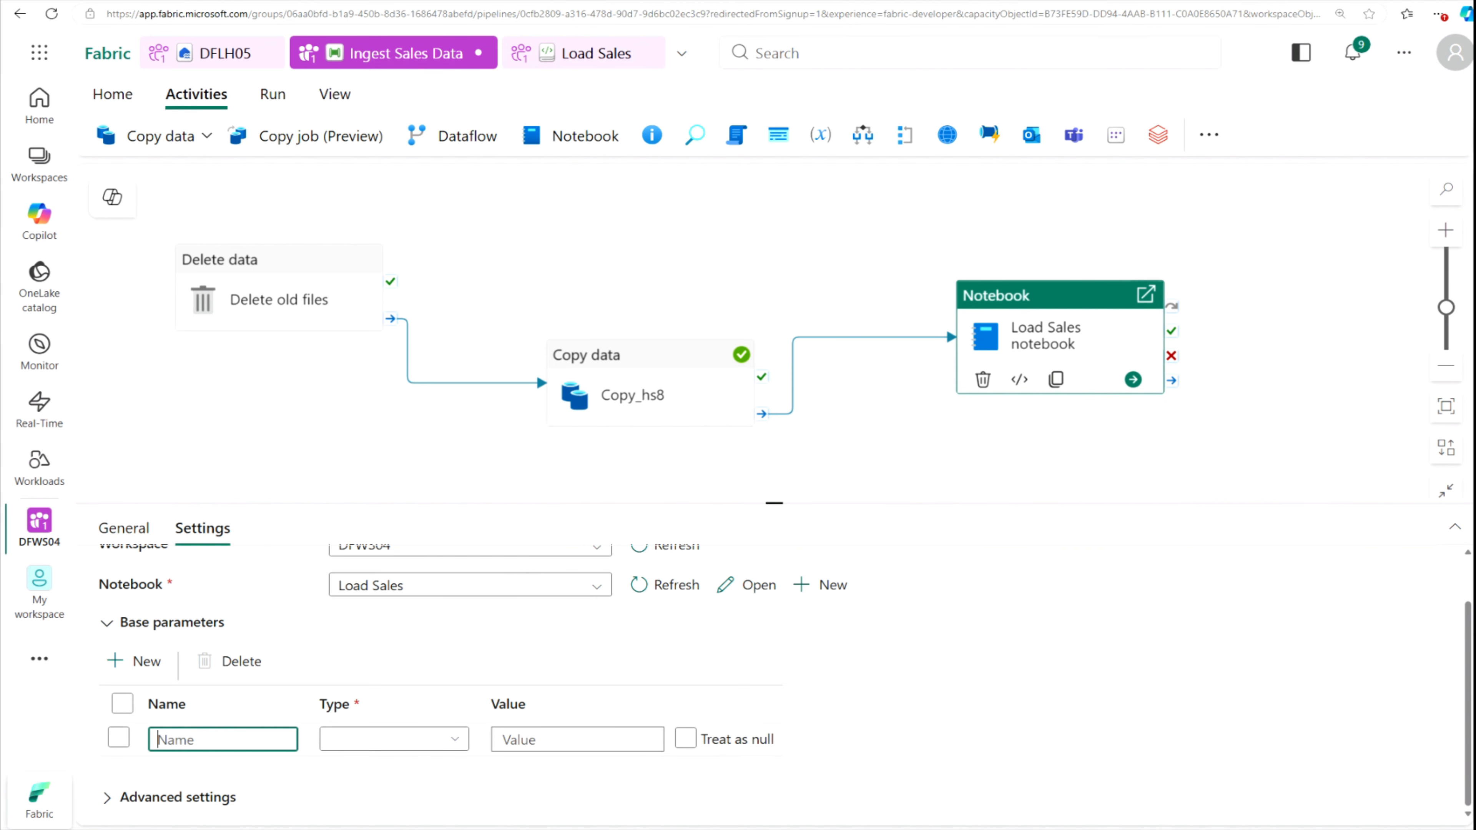
{"action": "type", "text": "table_name"}
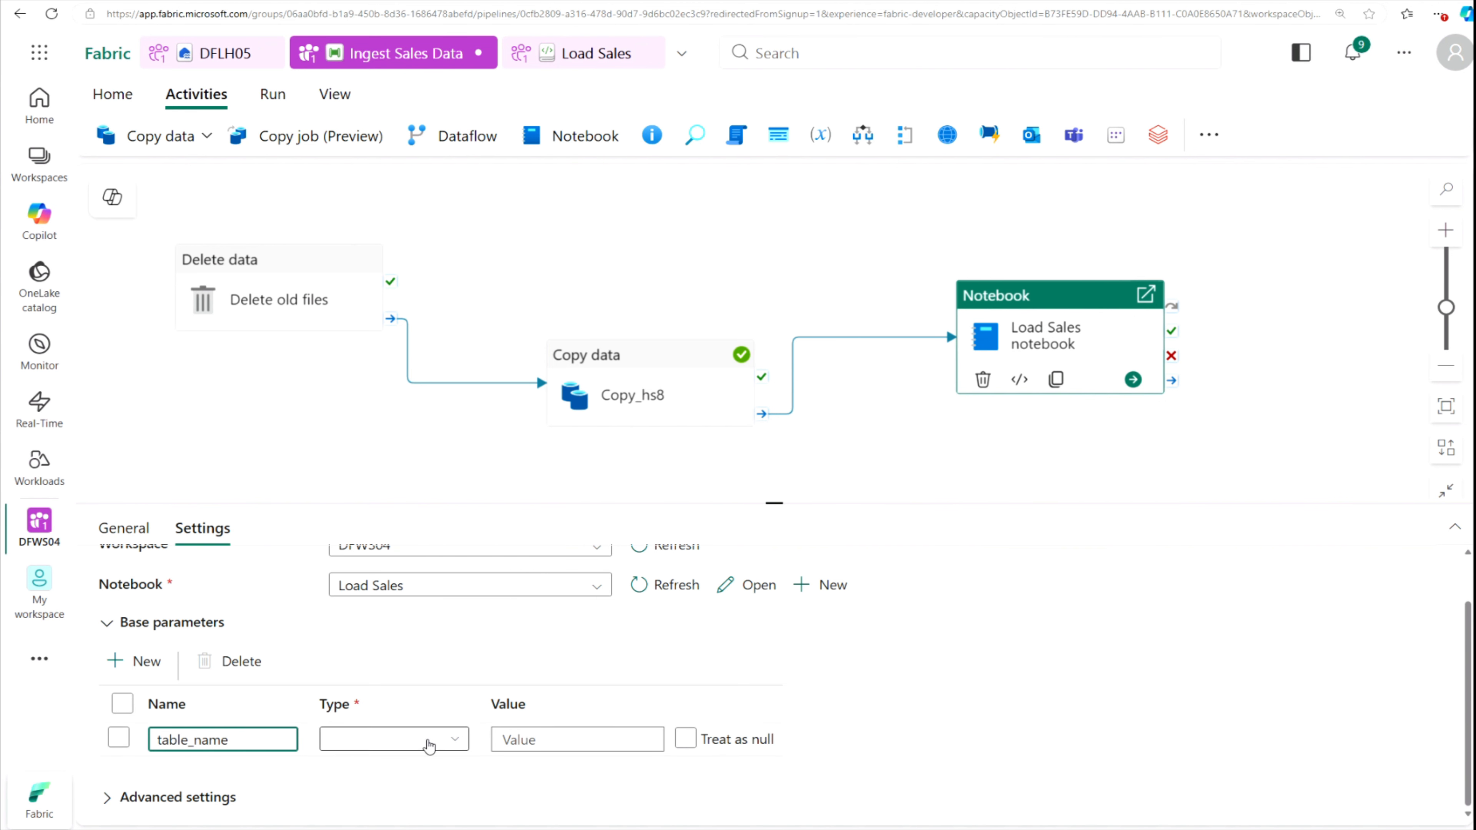
{"action": "left_click", "coordinate": [455, 746]}
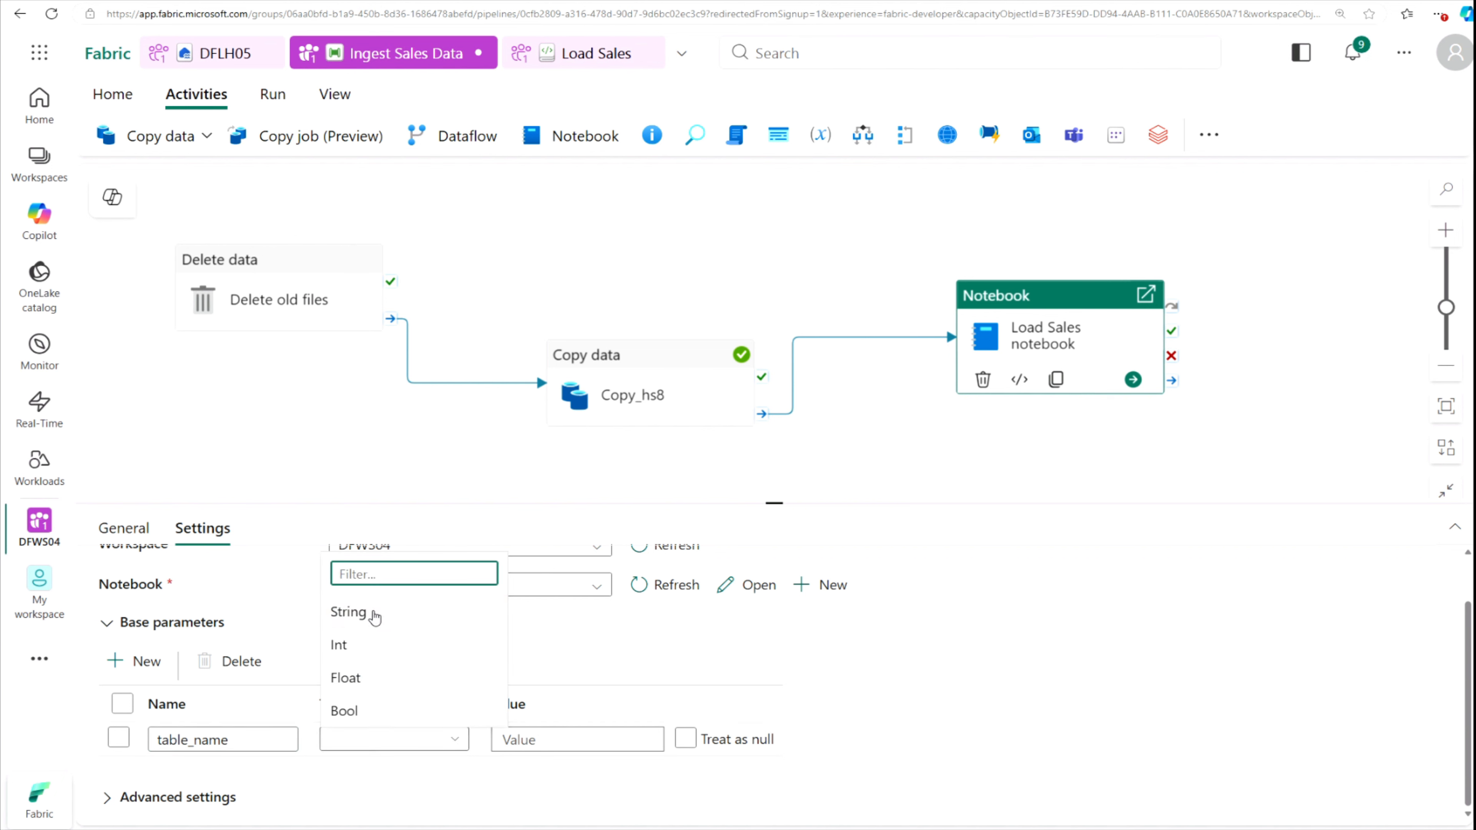
{"action": "left_click", "coordinate": [374, 617]}
{"action": "left_click", "coordinate": [575, 742]}
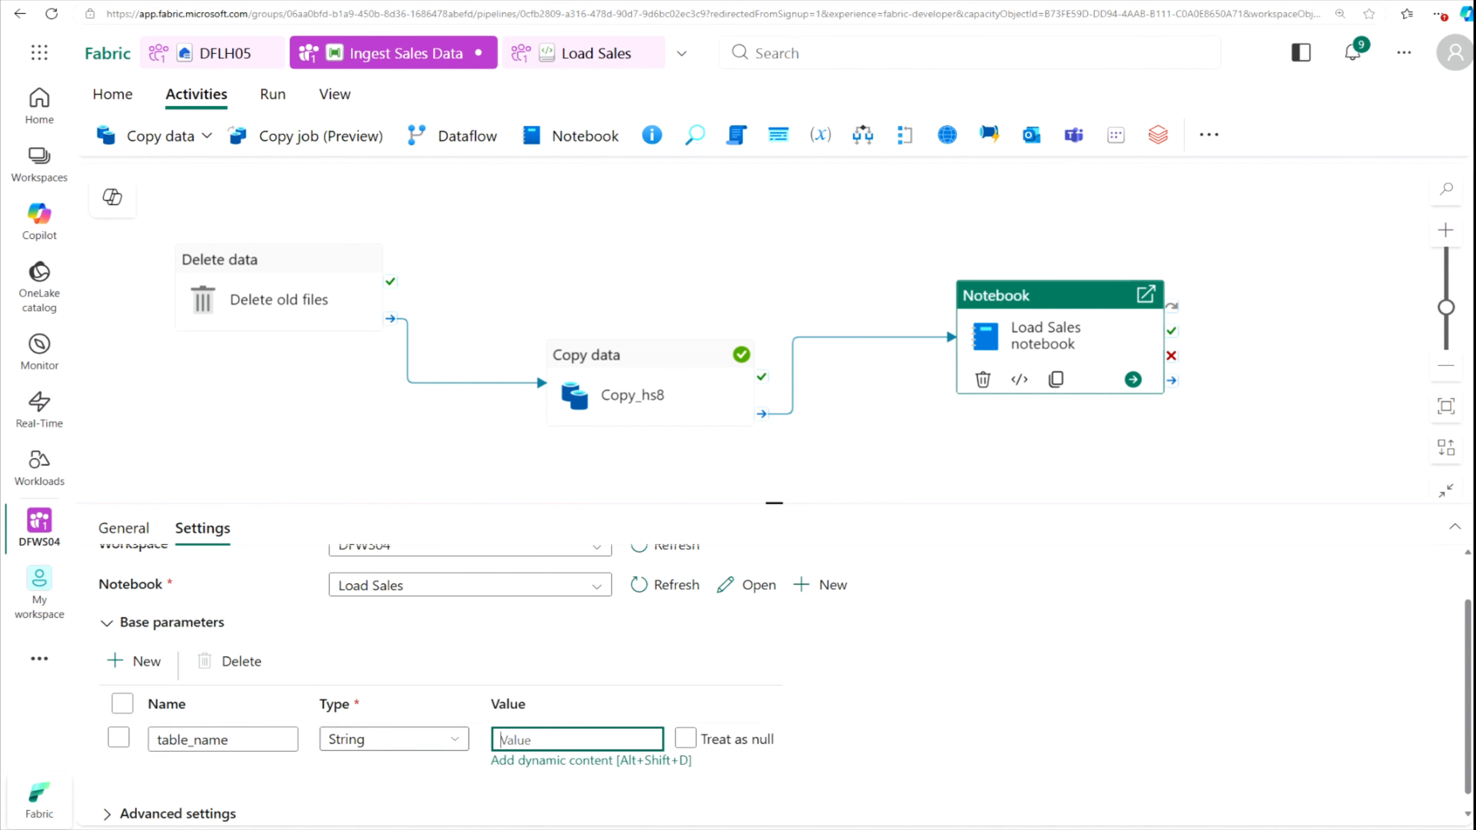
{"action": "type", "text": "new_sales"}
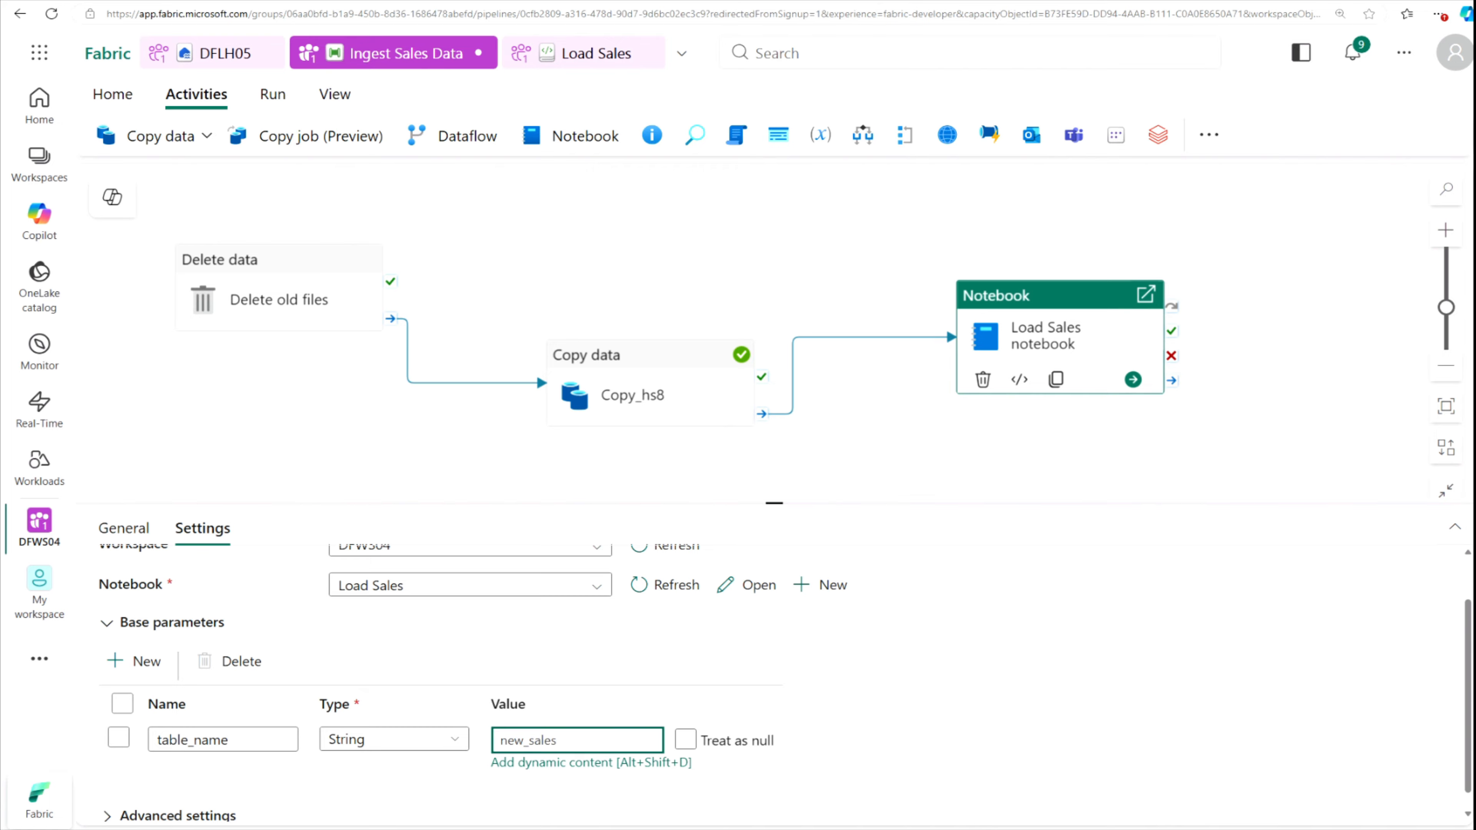
{"action": "left_click", "coordinate": [1063, 720]}
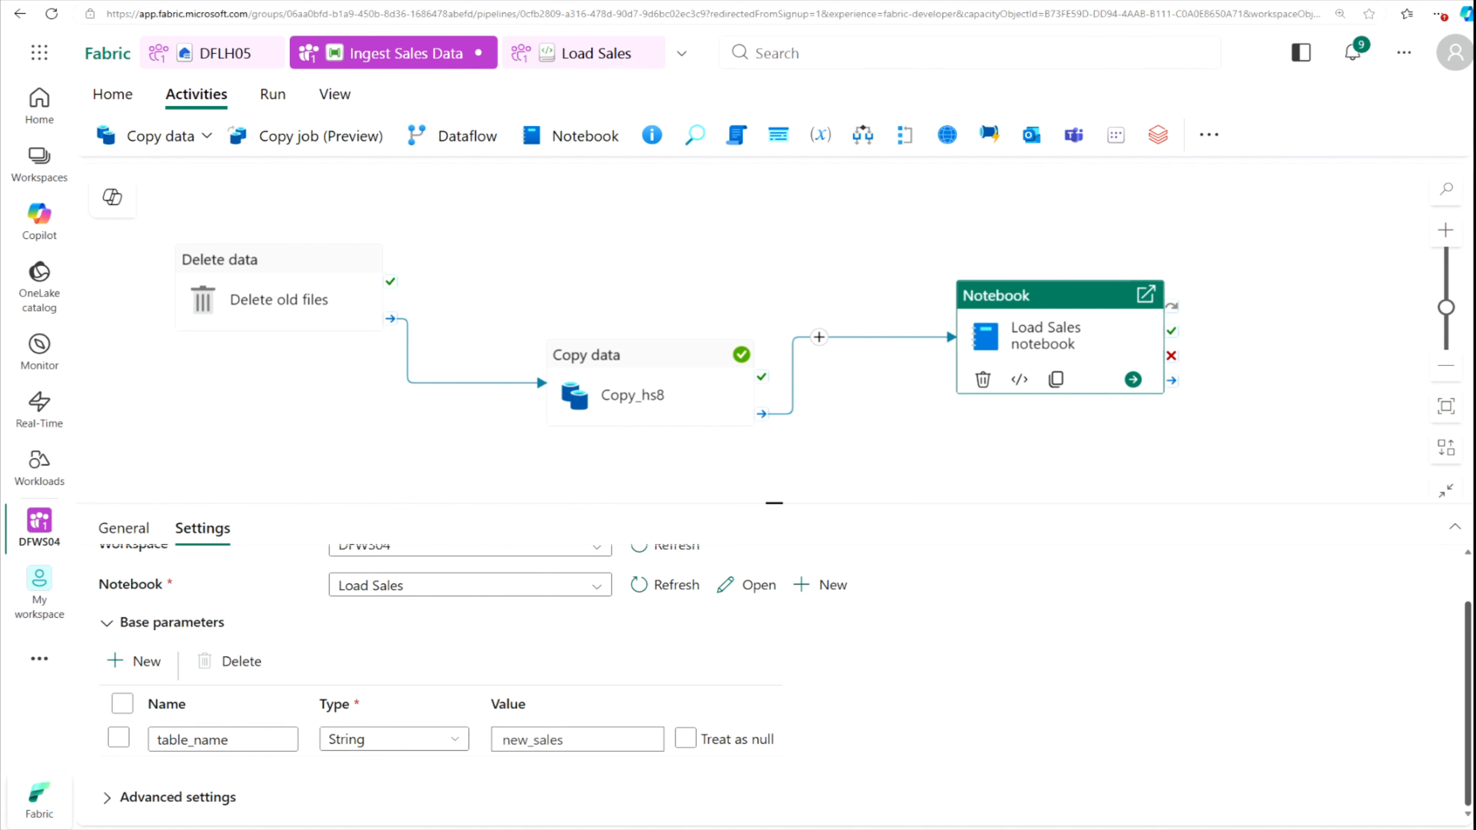
Save the Ingest Sales Data pipeline and run it
{"action": "left_click", "coordinate": [116, 98]}
{"action": "left_click", "coordinate": [106, 136]}
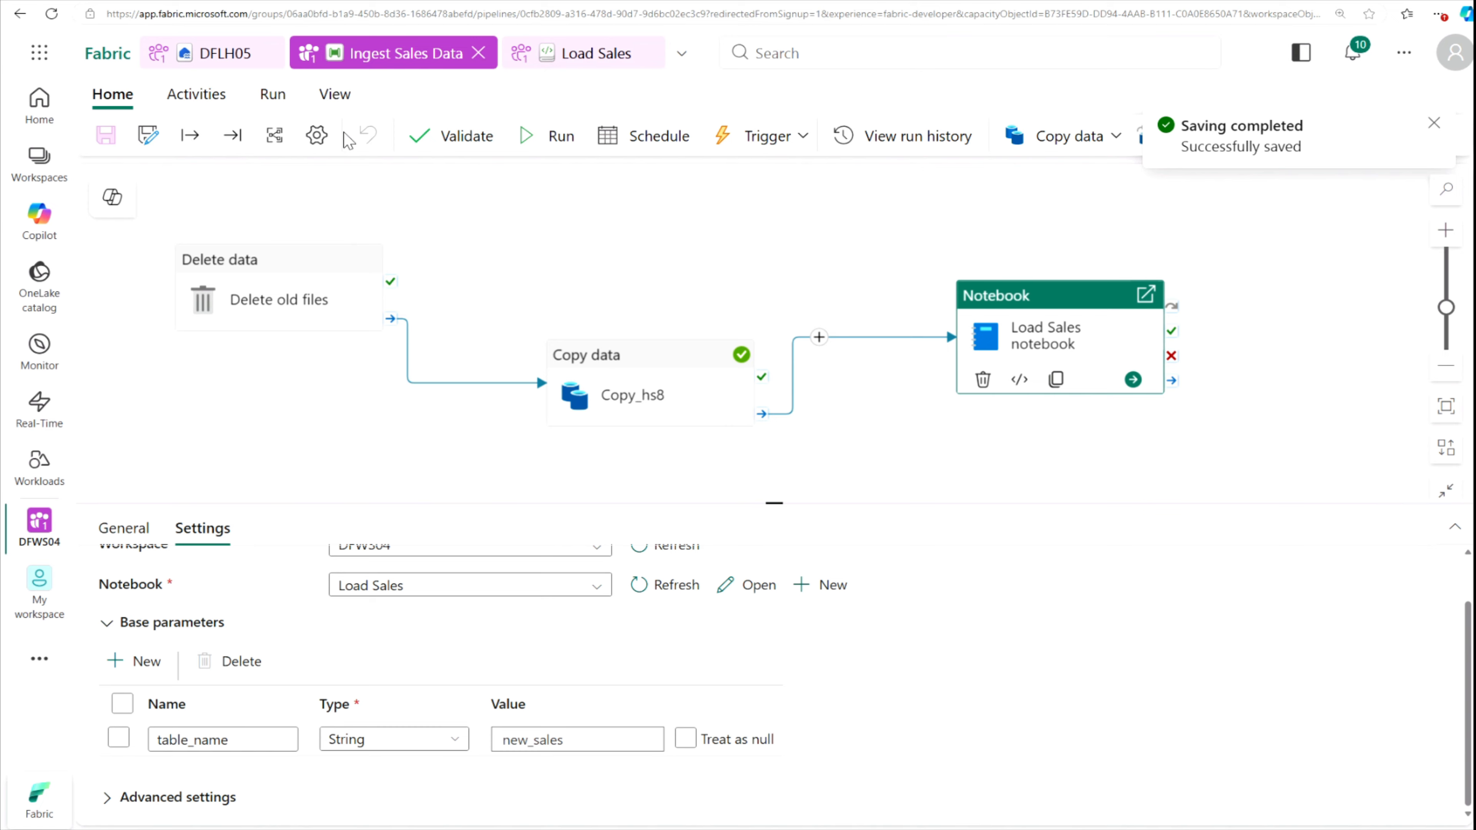
{"action": "left_click", "coordinate": [553, 138]}
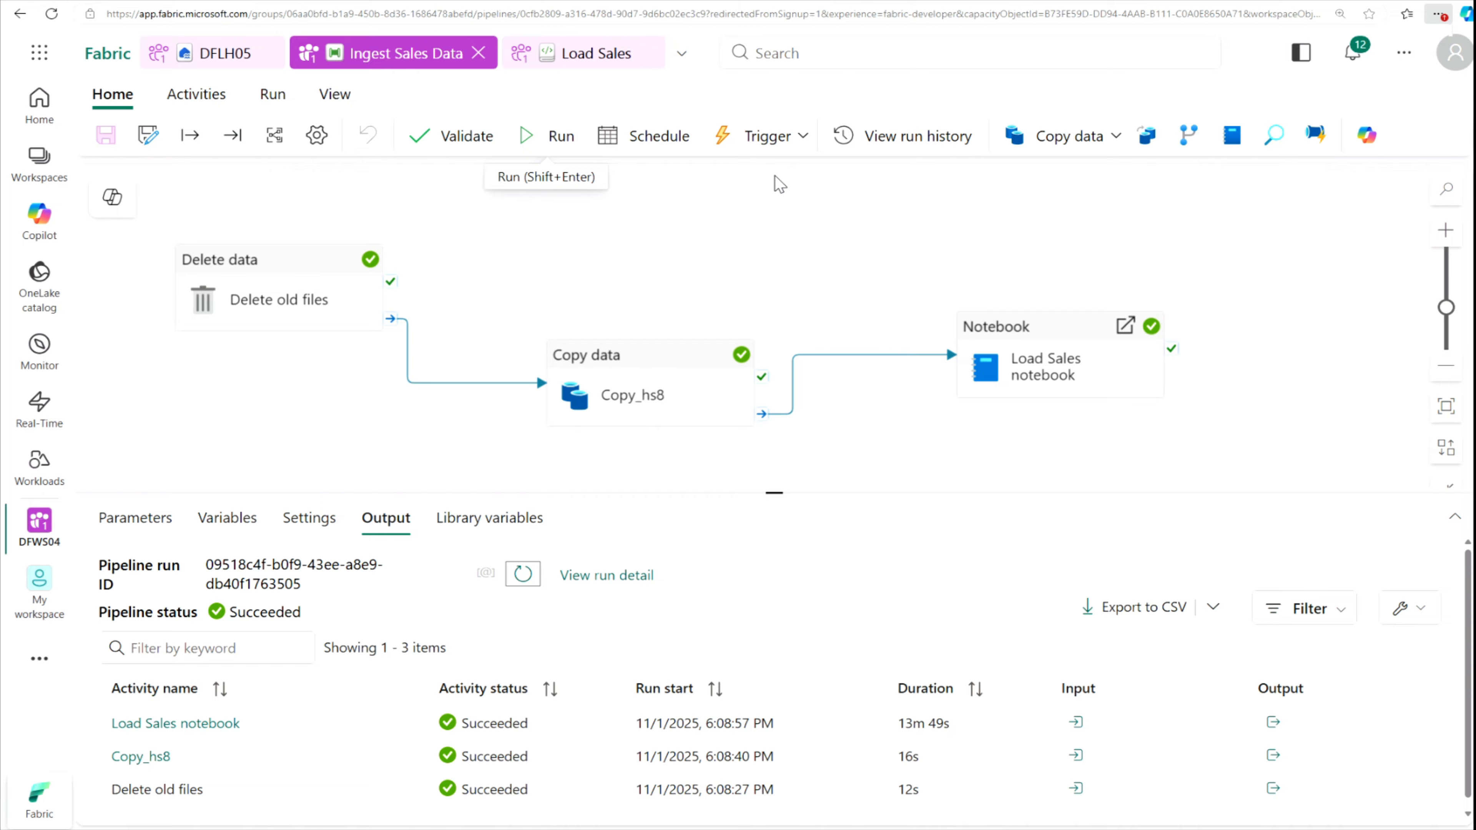
Refresh the tables of lakehouse DFLH05 and preview the new_sales table
{"action": "left_click", "coordinate": [213, 56]}
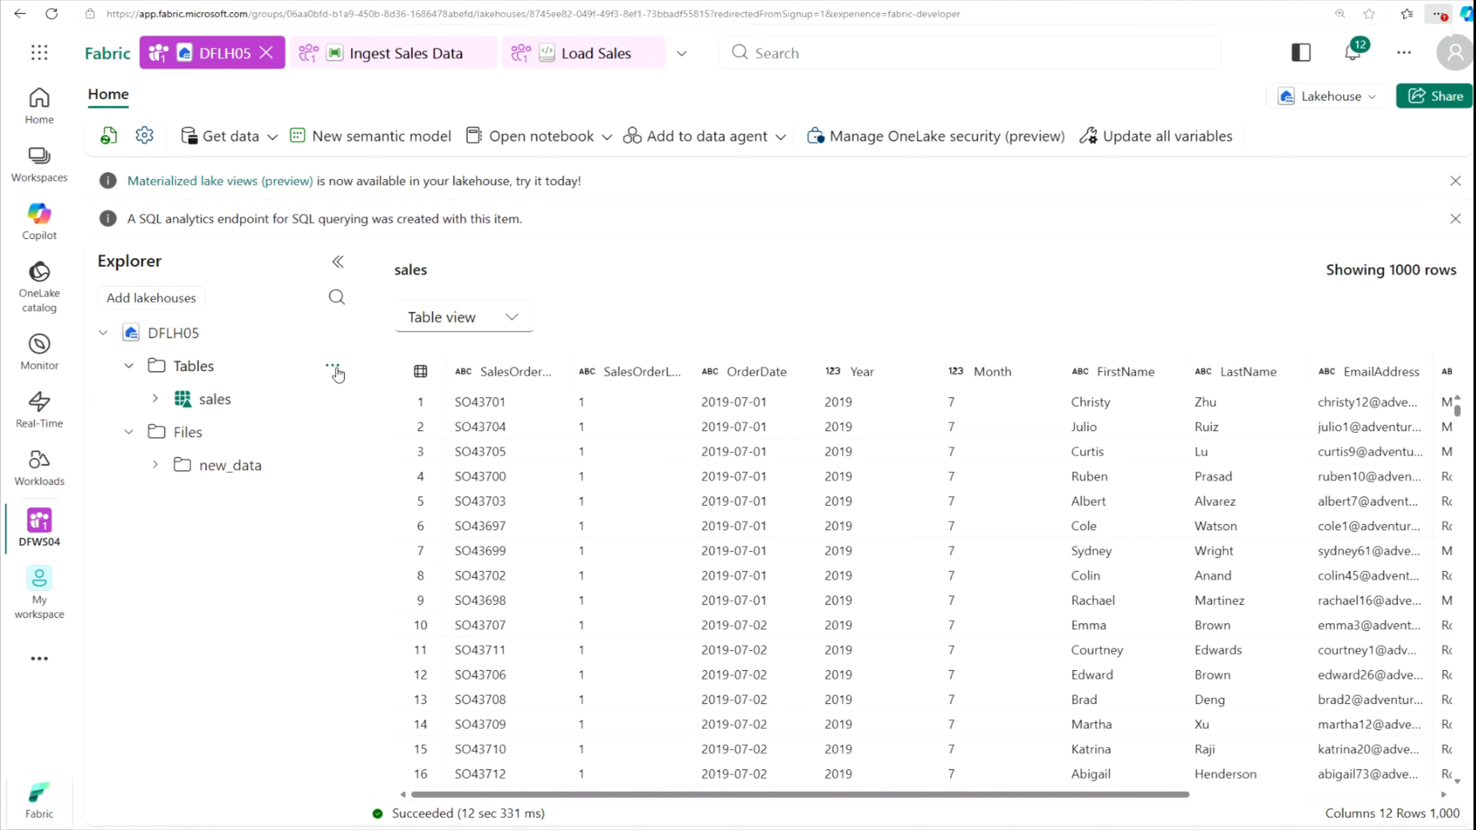
{"action": "left_click", "coordinate": [333, 366]}
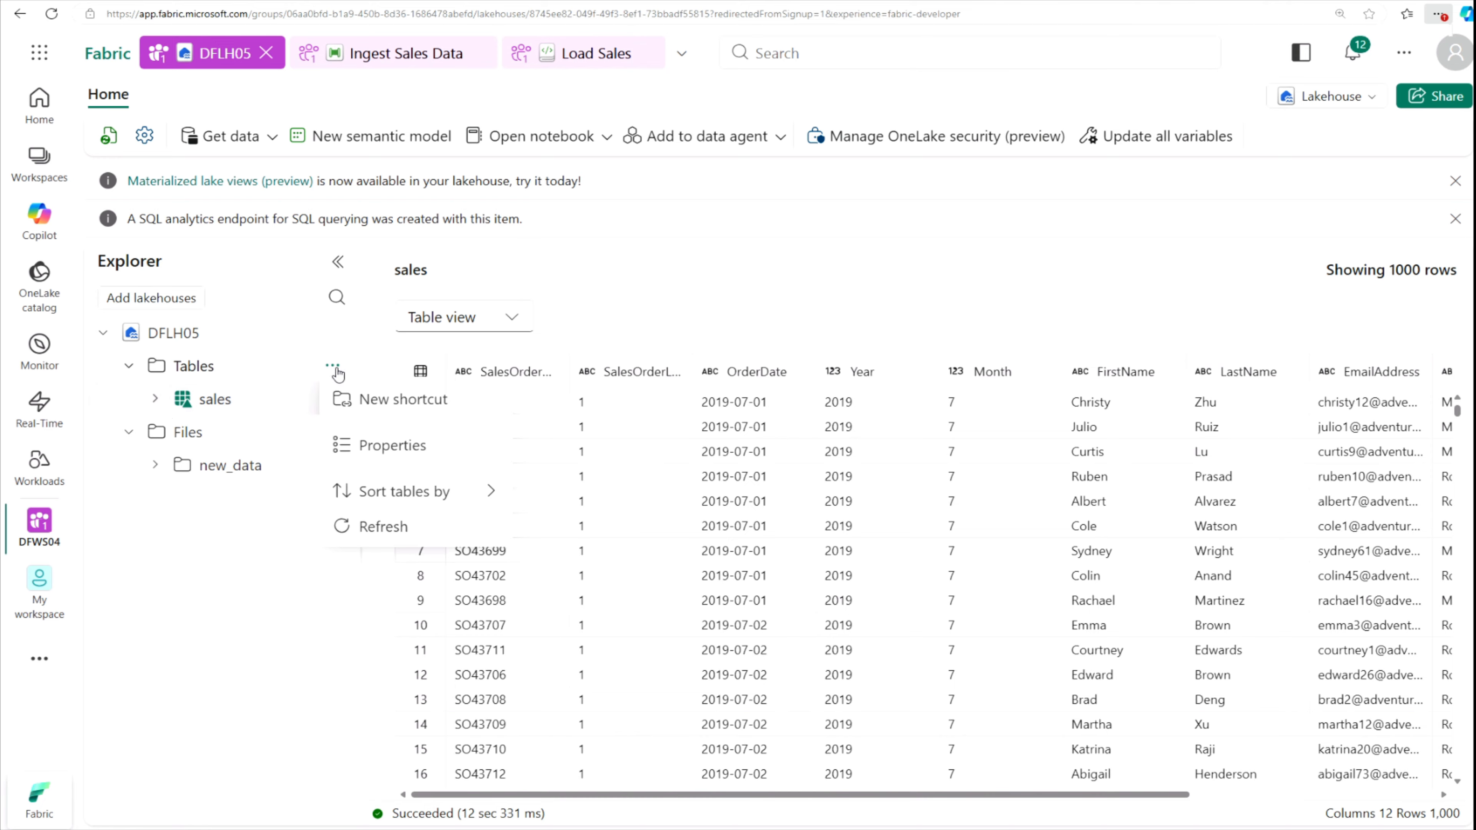
{"action": "left_click", "coordinate": [367, 526]}
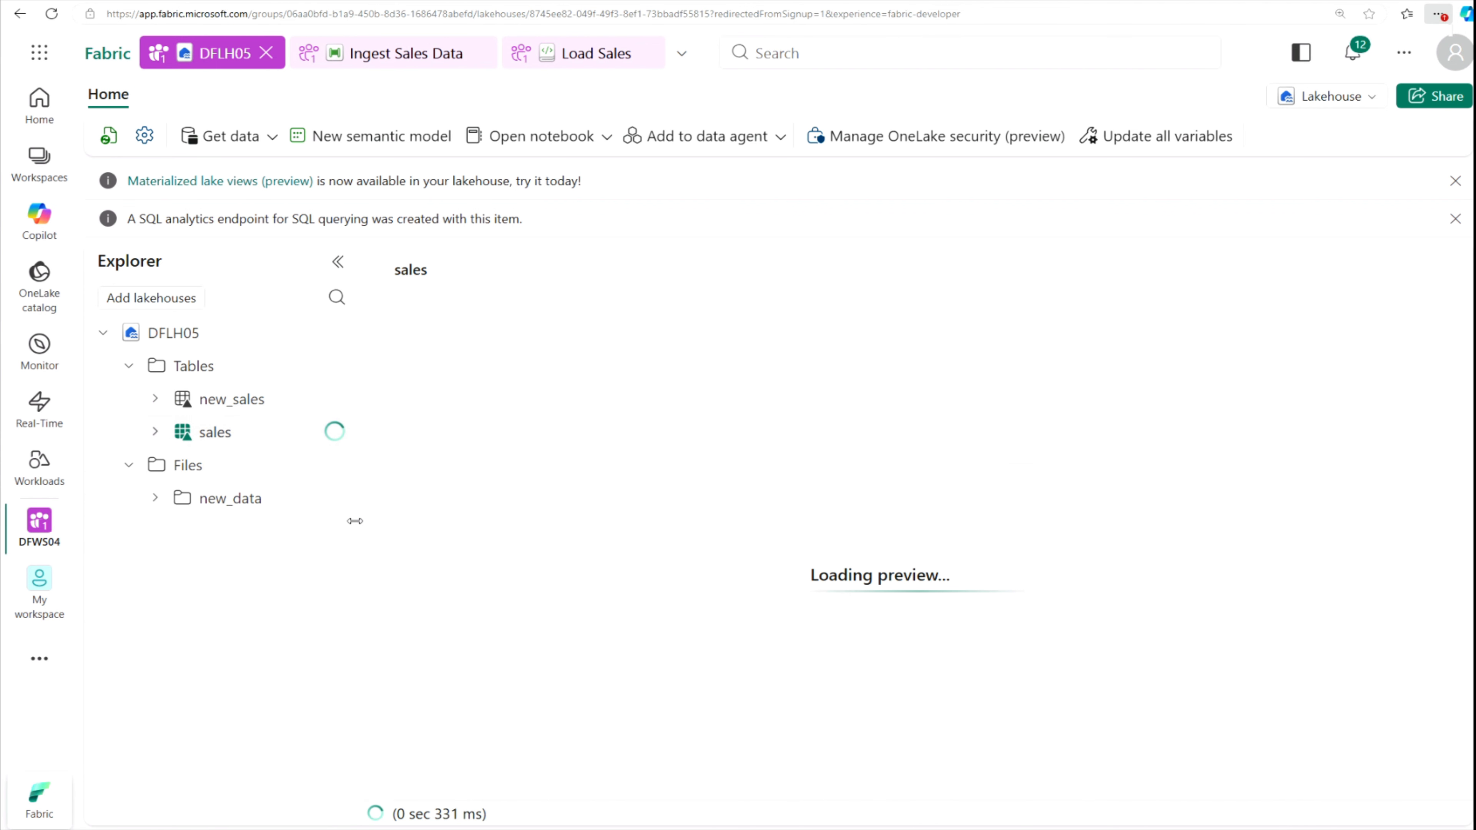
{"action": "left_click", "coordinate": [236, 407]}
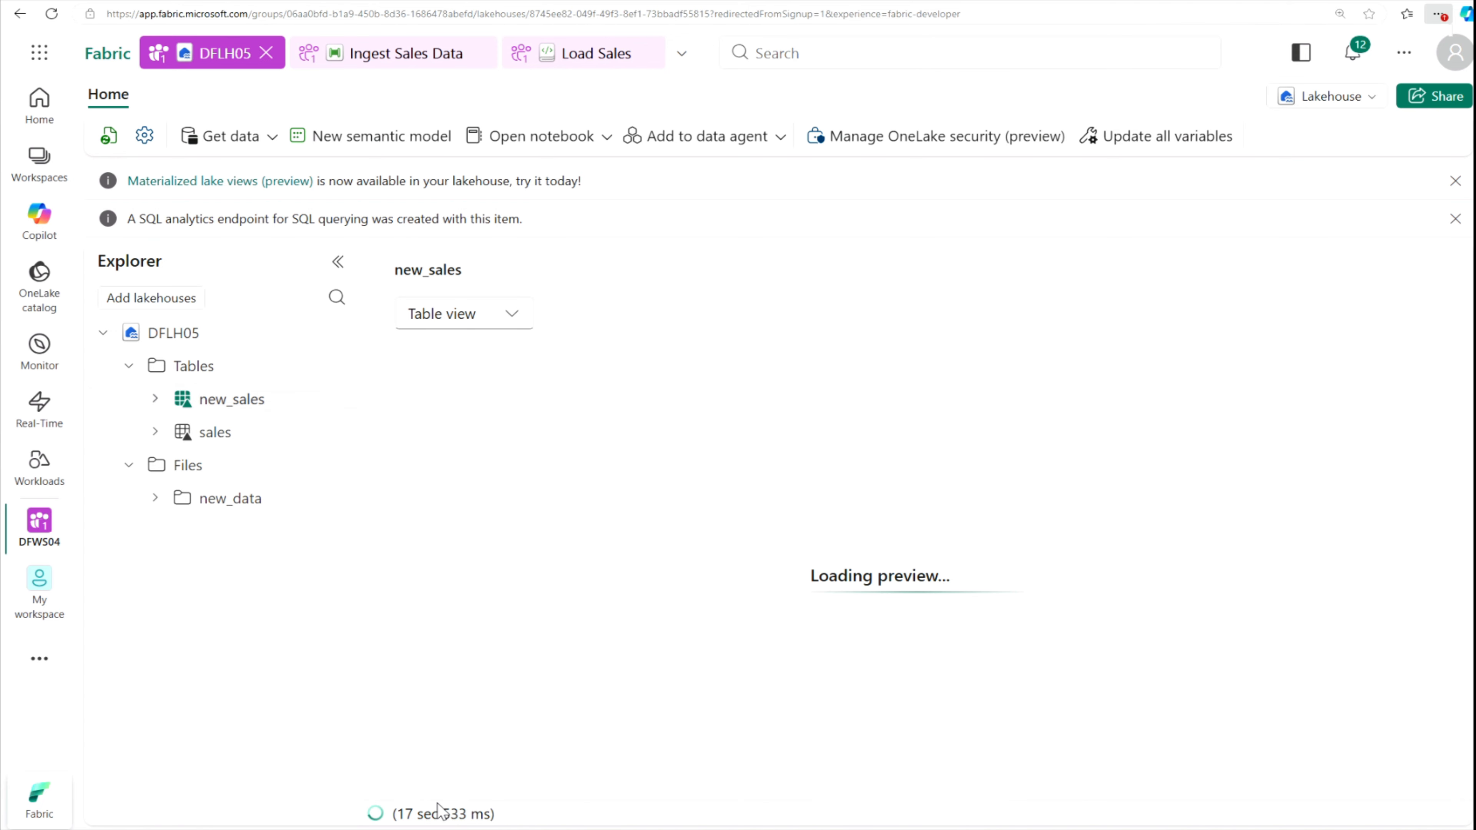
Return to the Ingest Sales Data pipeline and inspect the input parameters of the Load Sales notebook activity run
{"action": "left_click", "coordinate": [392, 58]}
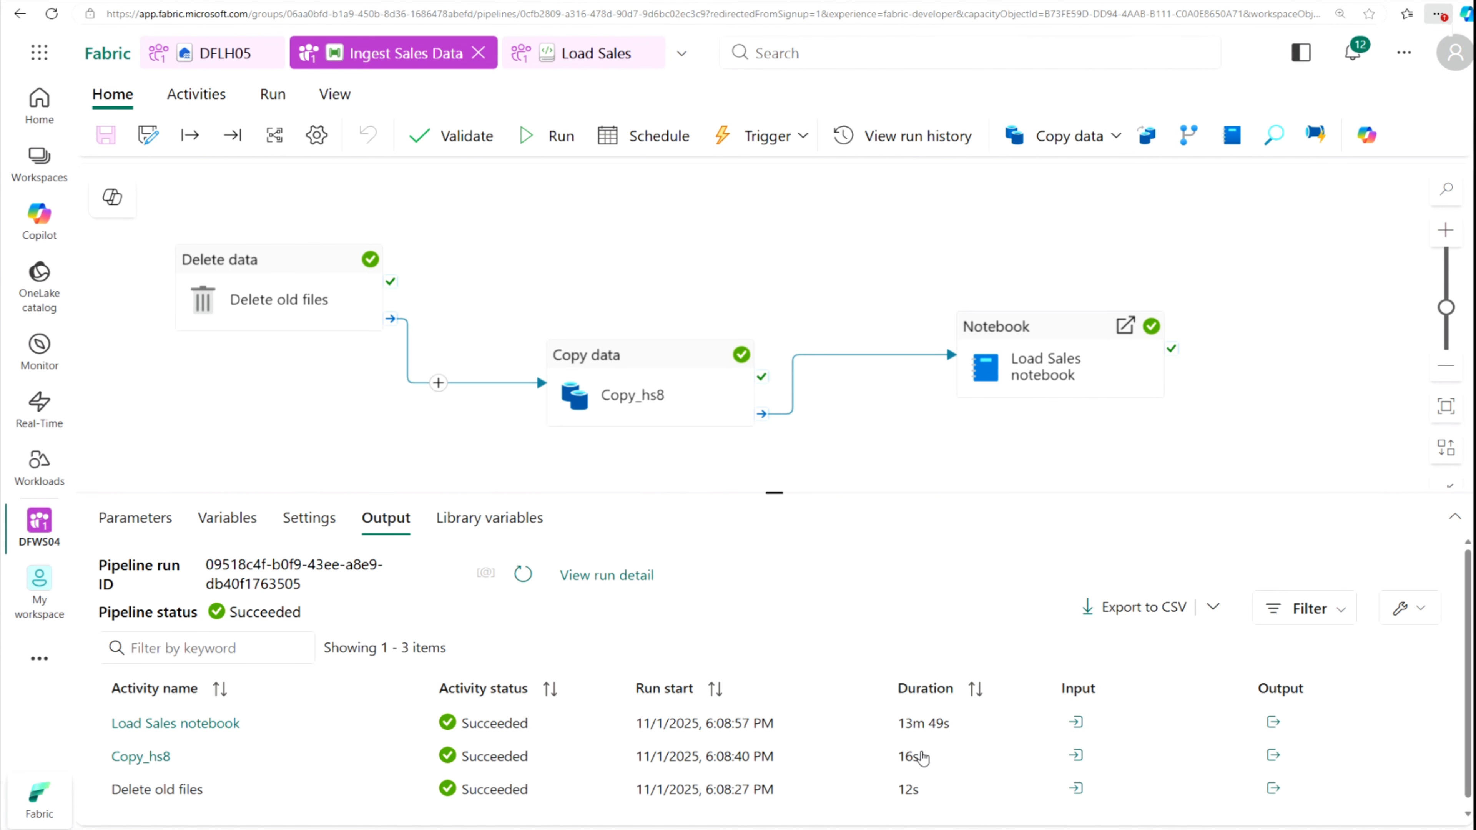
{"action": "left_click", "coordinate": [1076, 722]}
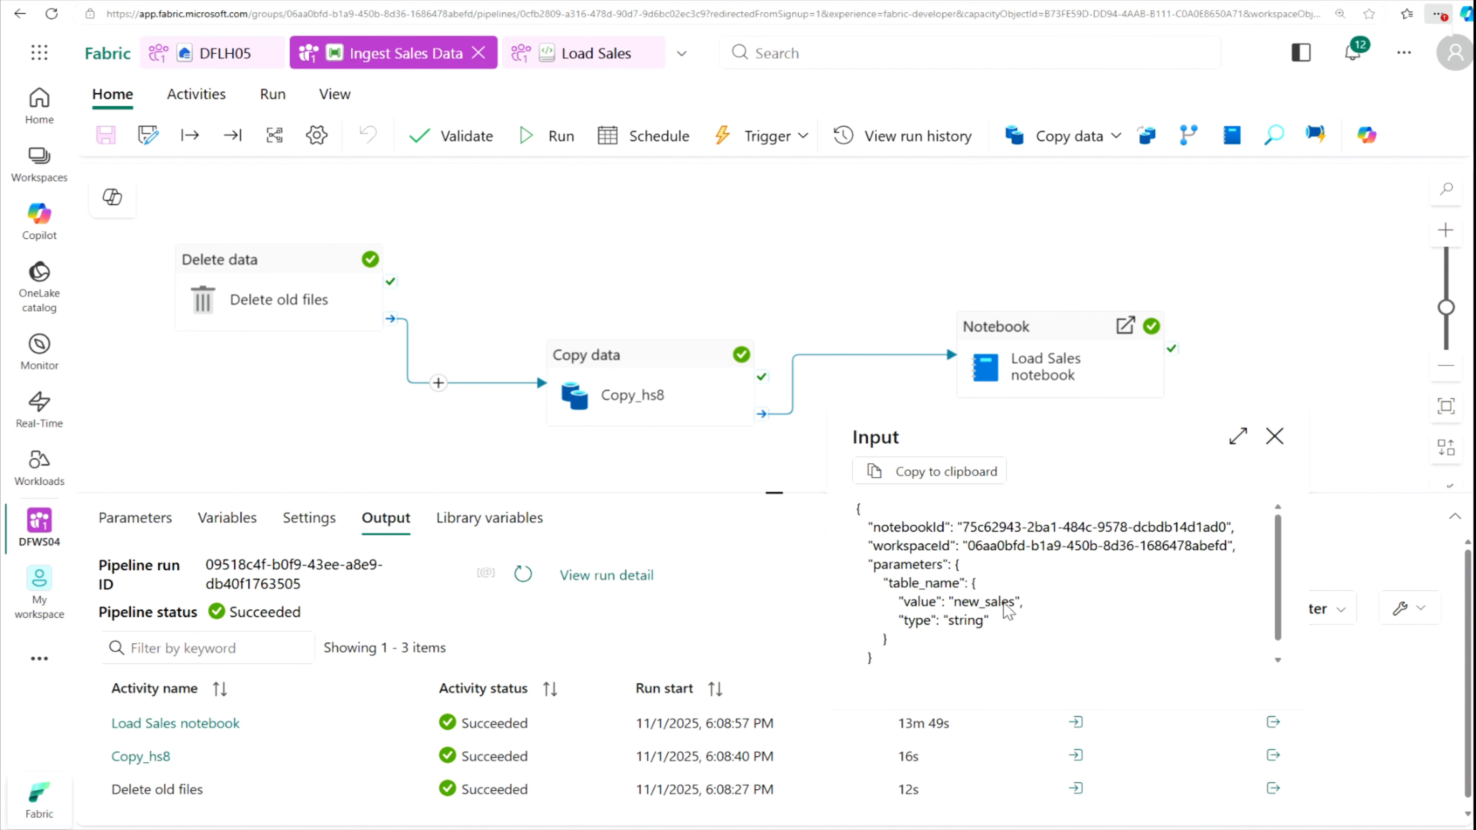
{"action": "left_click_drag", "start_coordinate": [1016, 602], "coordinate": [948, 621]}
{"action": "left_click", "coordinate": [1274, 439]}
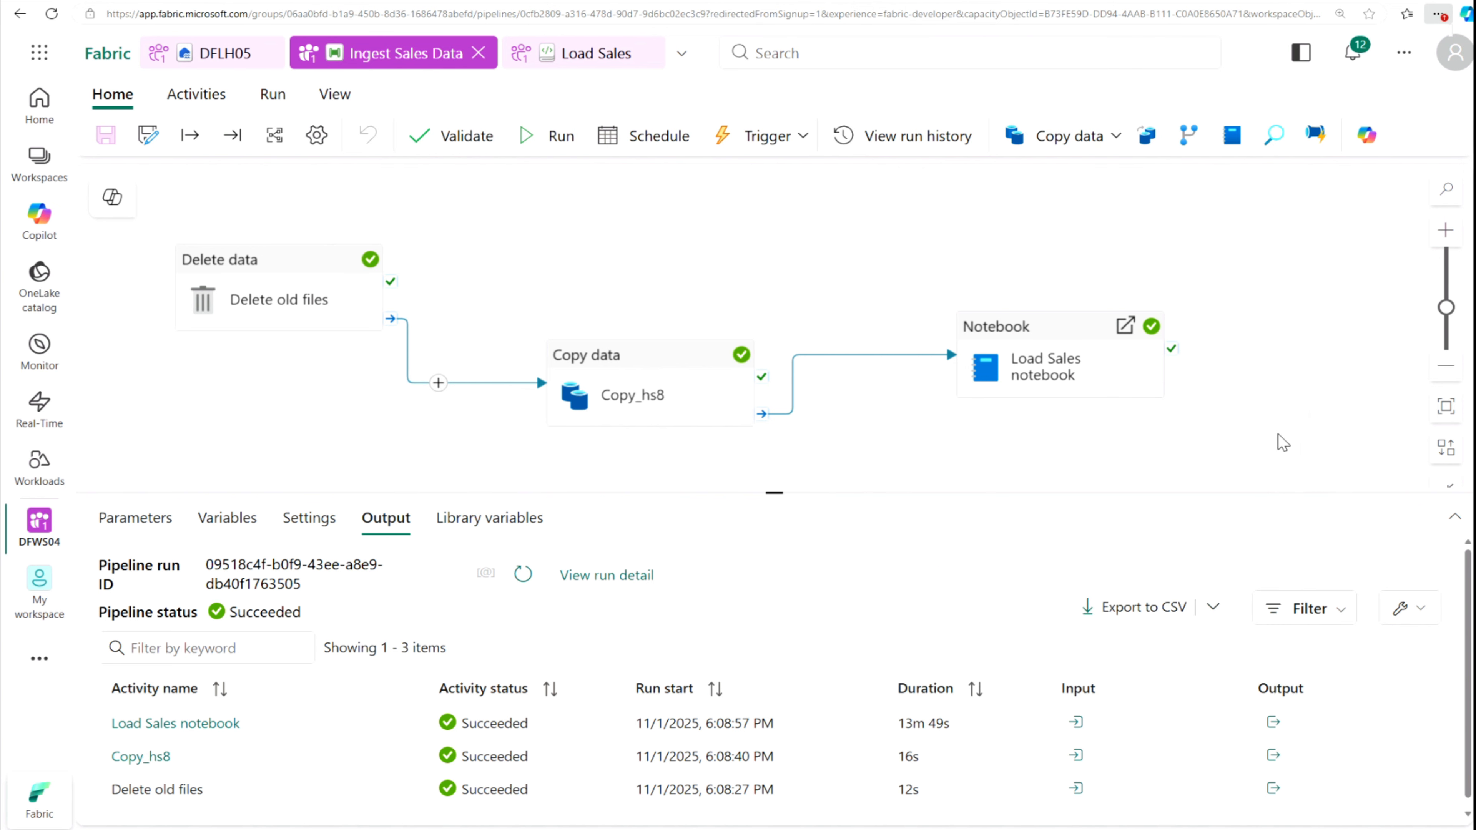
View the pipeline's run history and its historical runs in Monitor, and review all activities in Monitor's main view
{"action": "left_click", "coordinate": [915, 138]}
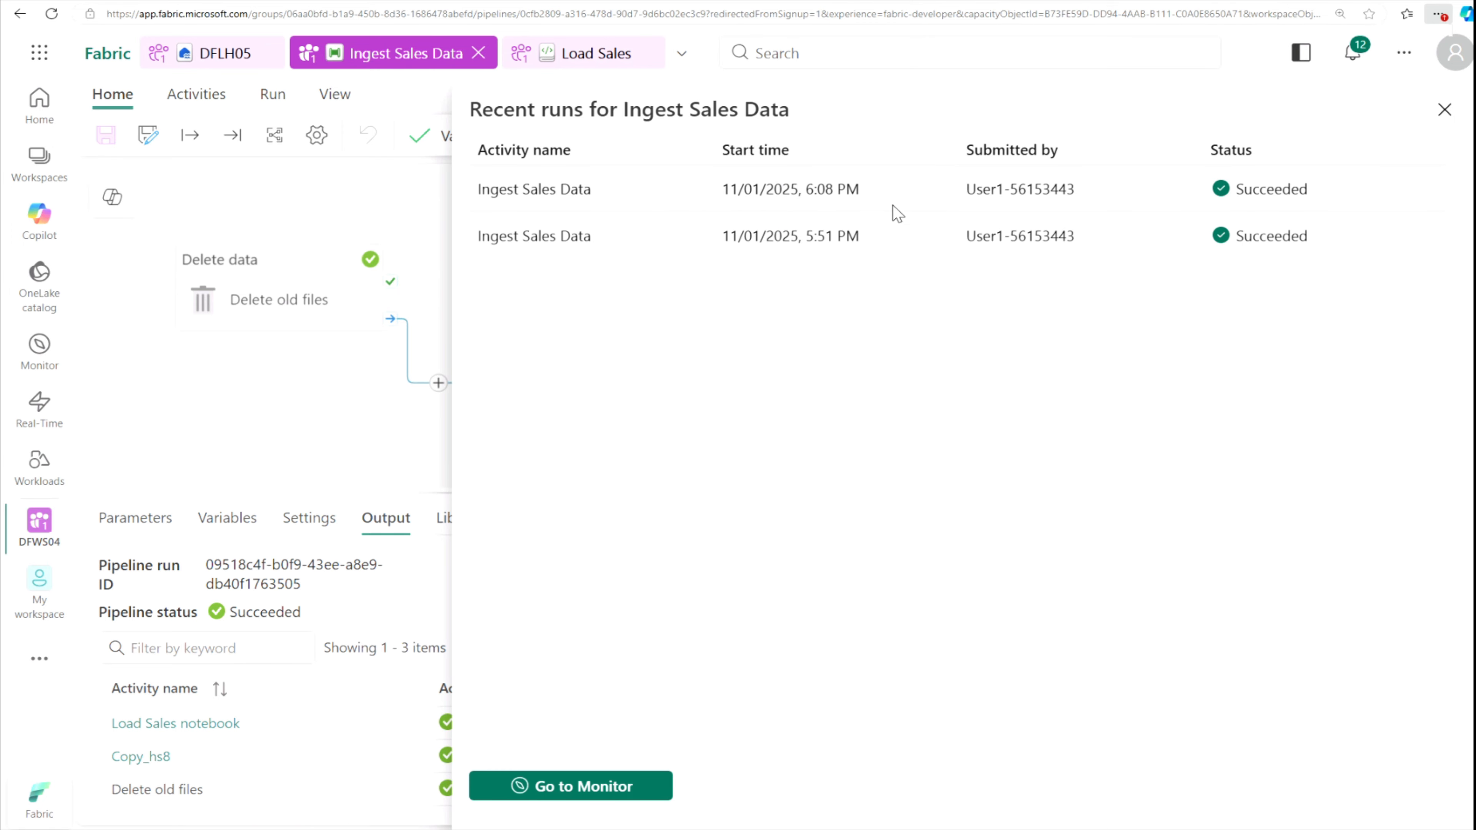
{"action": "left_click", "coordinate": [600, 790]}
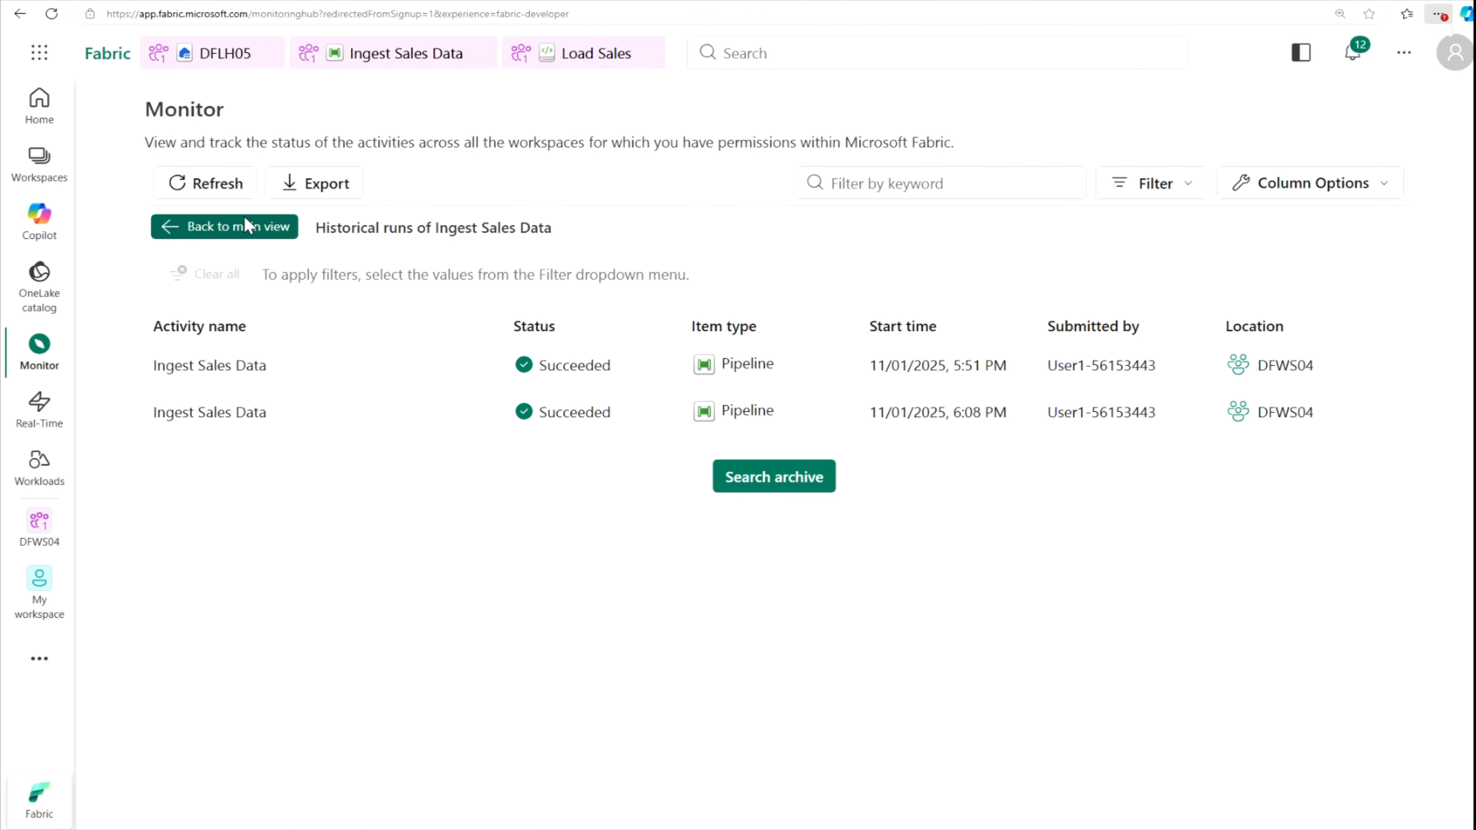
{"action": "left_click", "coordinate": [201, 227]}
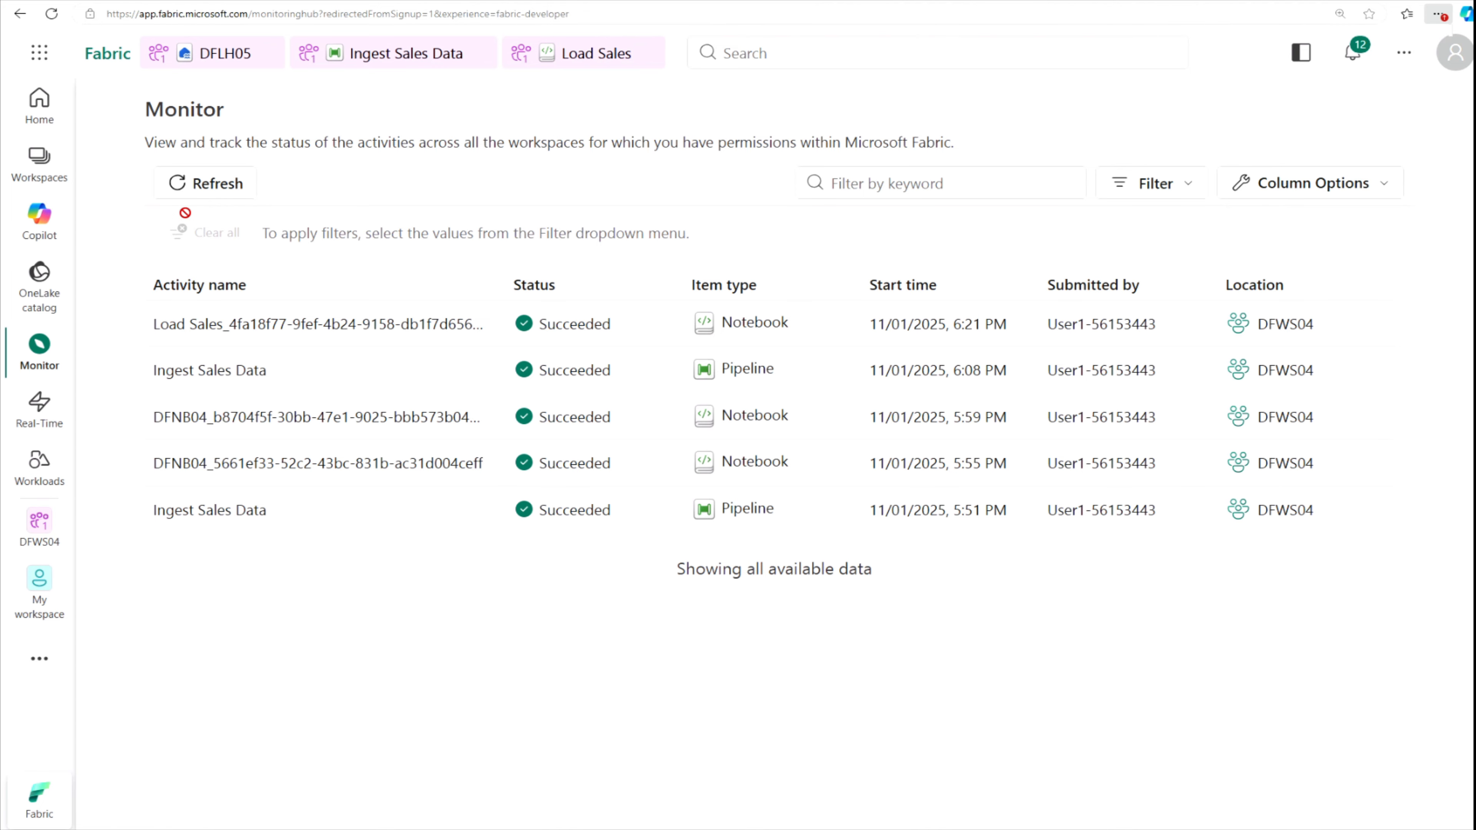
{"action": "left_click", "coordinate": [360, 64]}
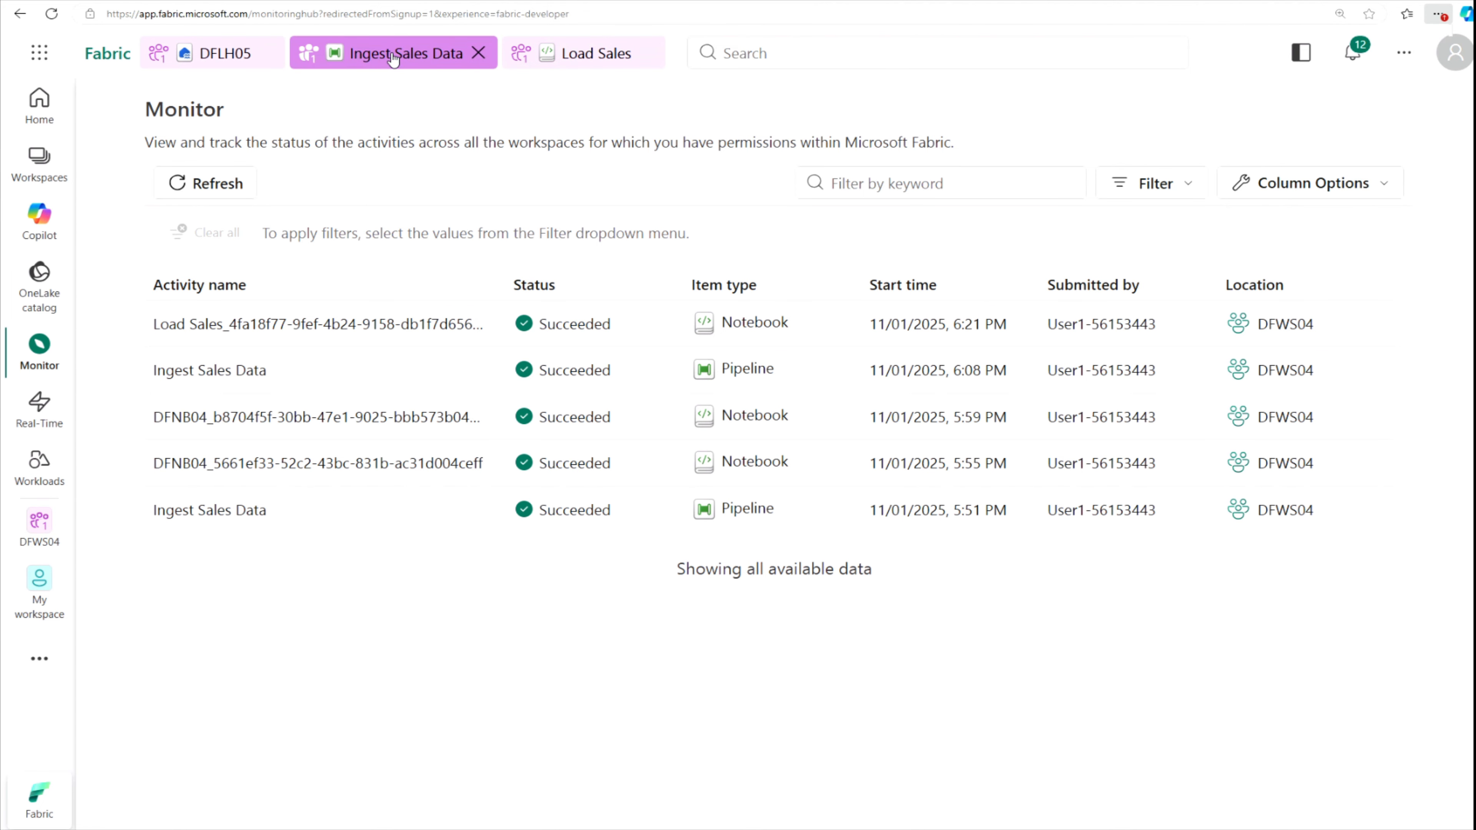
Check the new_sales preview in DFLH05, and review the notebook code opened from the pipeline's Load Sales notebook activity
{"action": "left_click", "coordinate": [232, 56]}
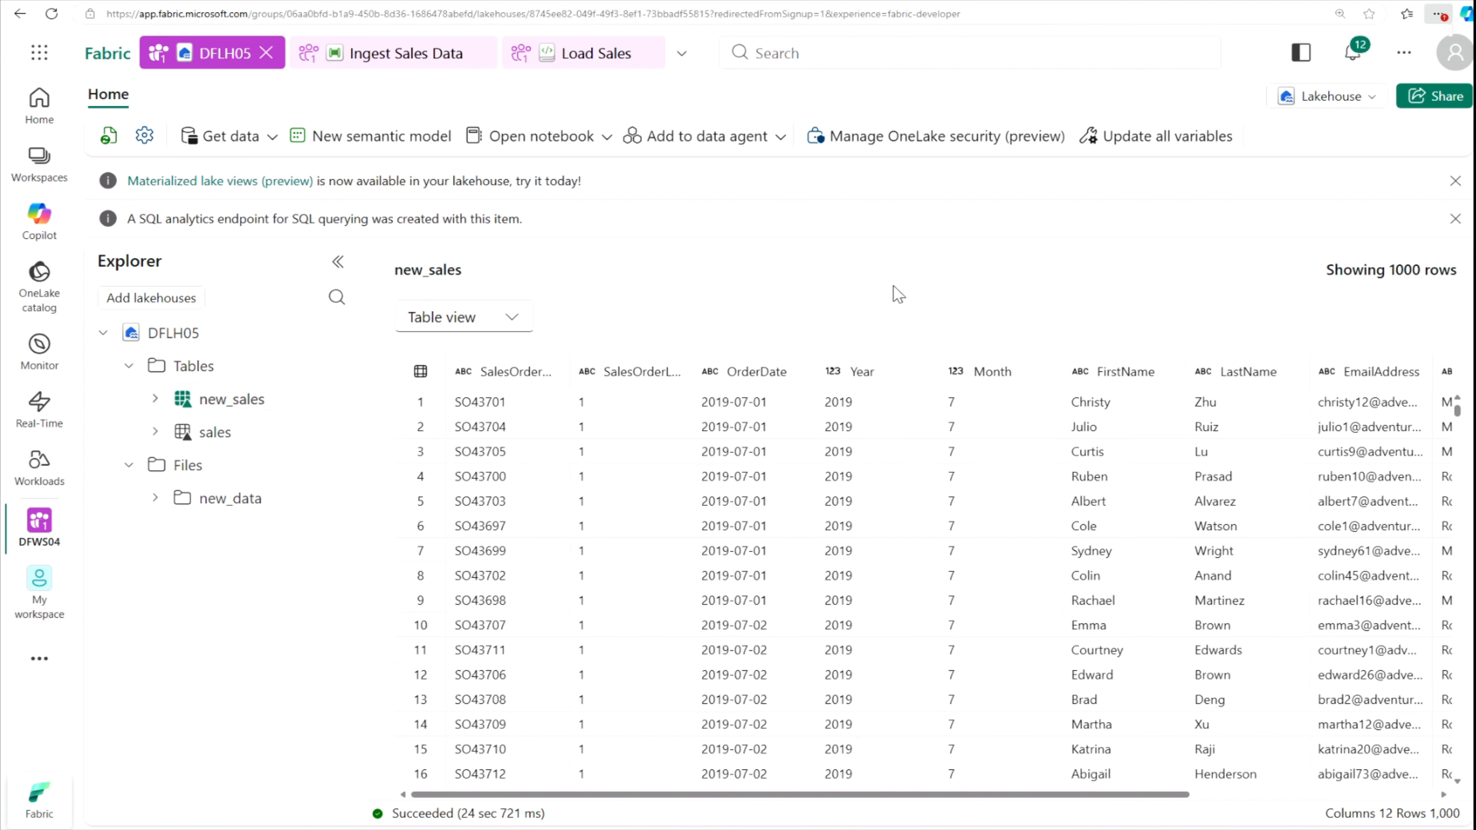
{"action": "left_click", "coordinate": [428, 55]}
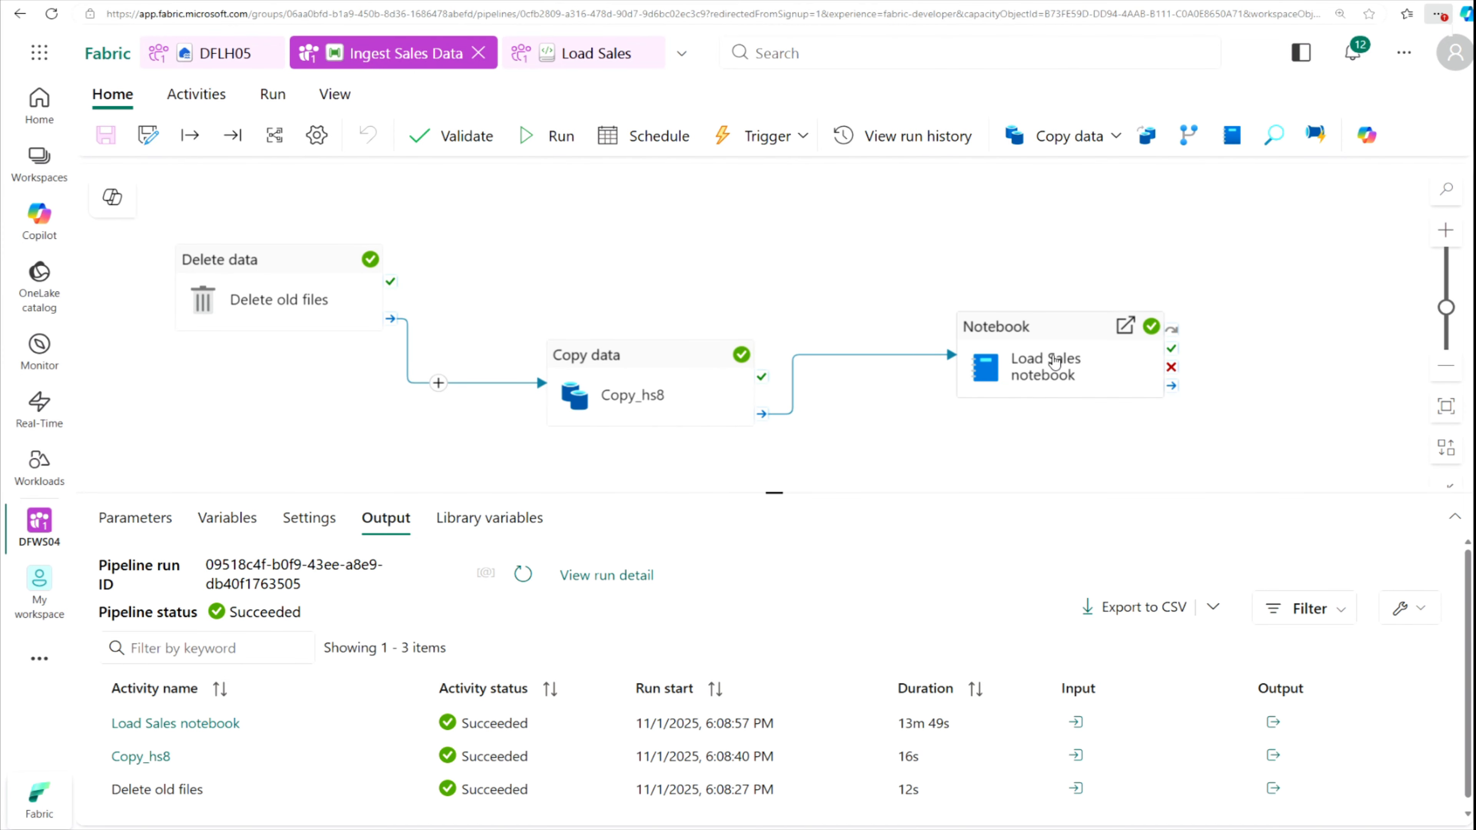
{"action": "left_click", "coordinate": [1126, 327]}
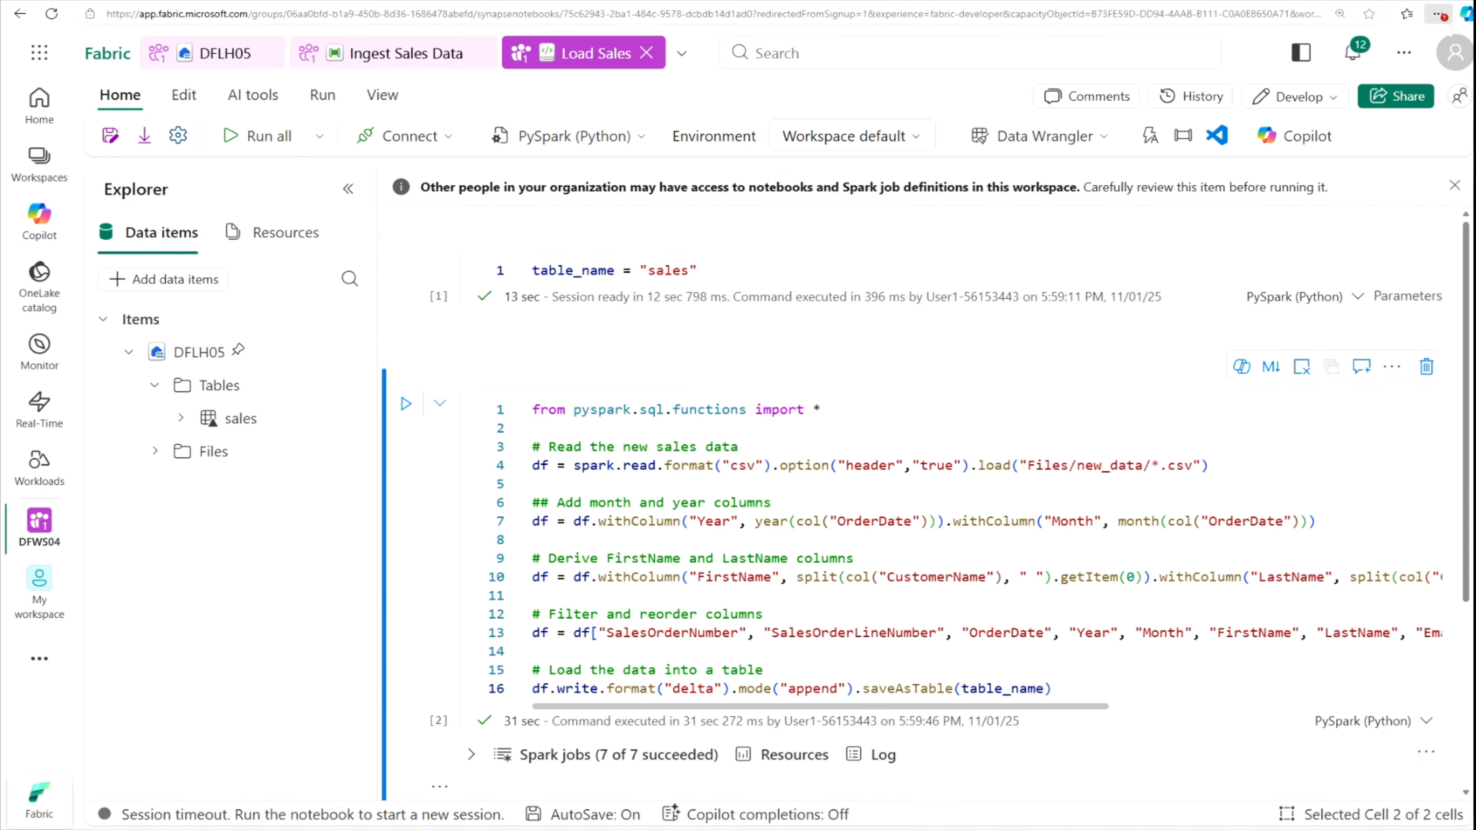
{"action": "left_click", "coordinate": [417, 70]}
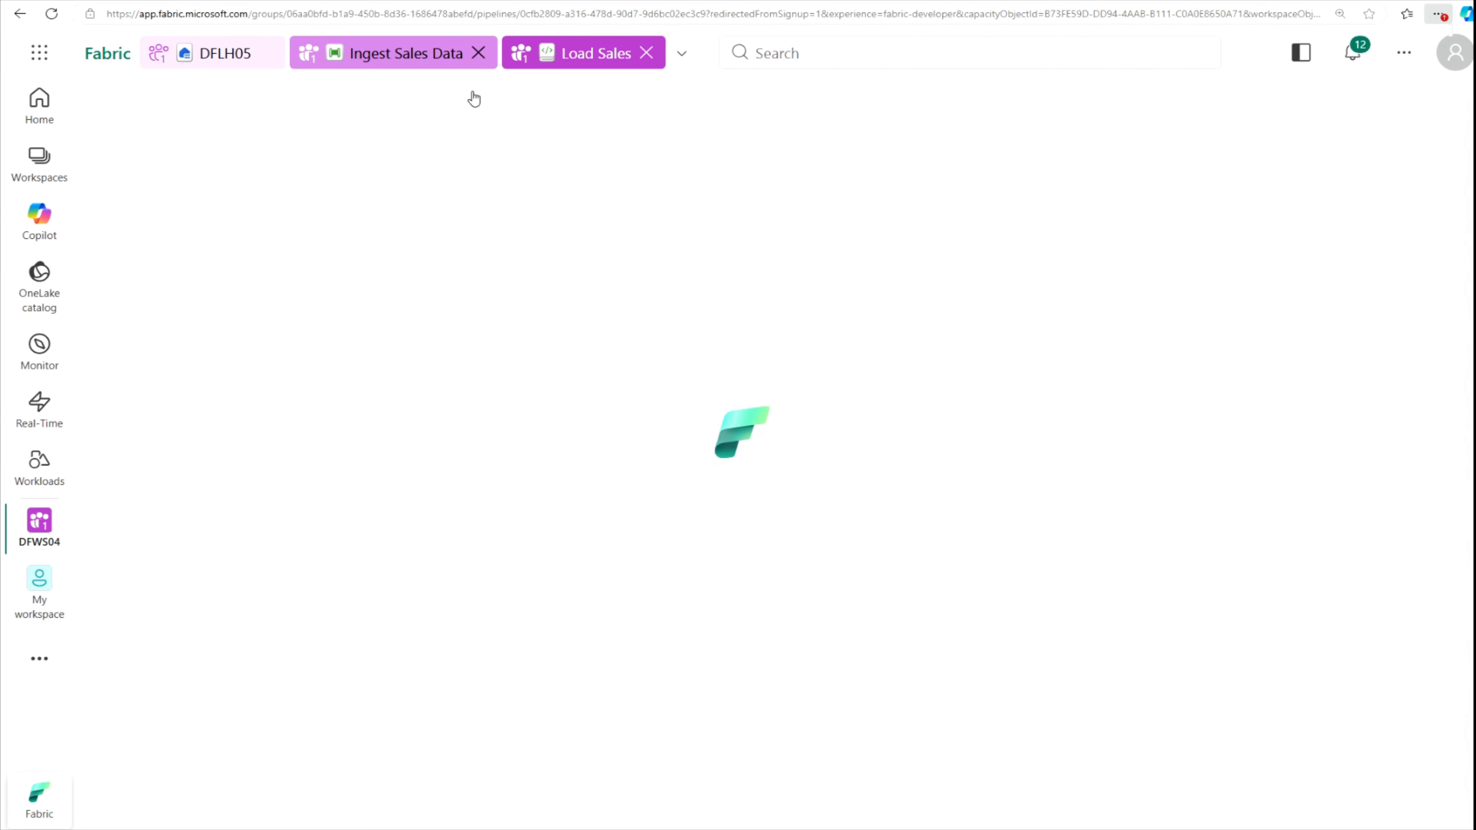